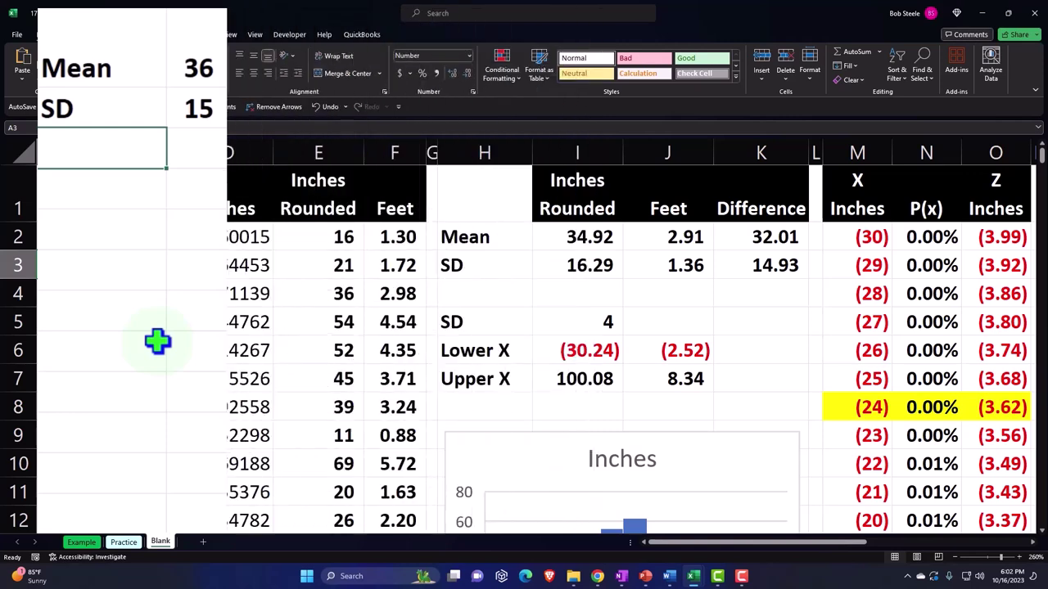
Inspect the Inches Rounded header and its rounding formula, and glance at the Data tab tools.
{"action": "left_click", "coordinate": [338, 209]}
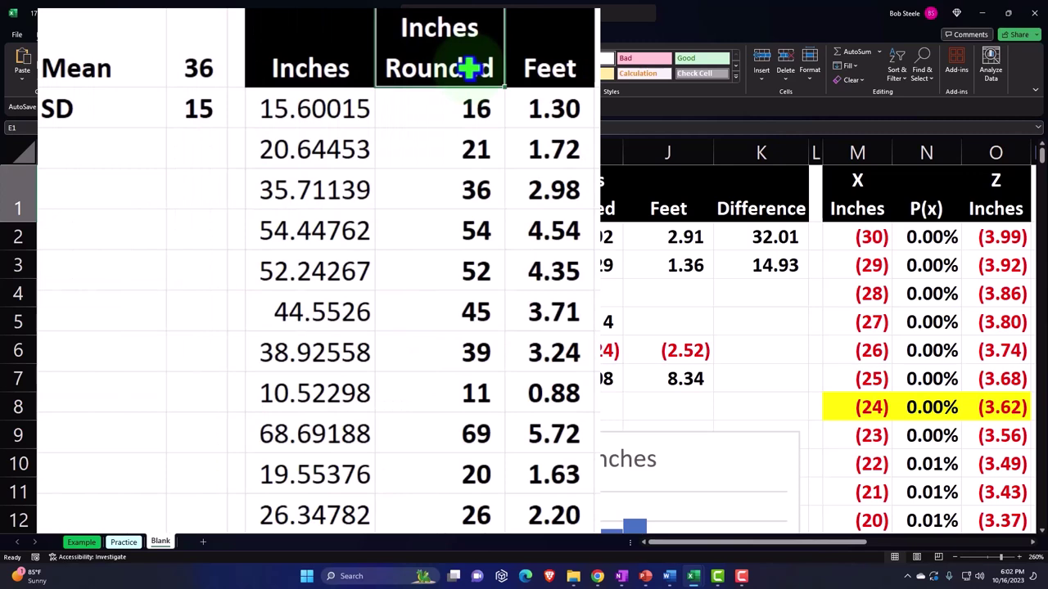
{"action": "left_click", "coordinate": [479, 121]}
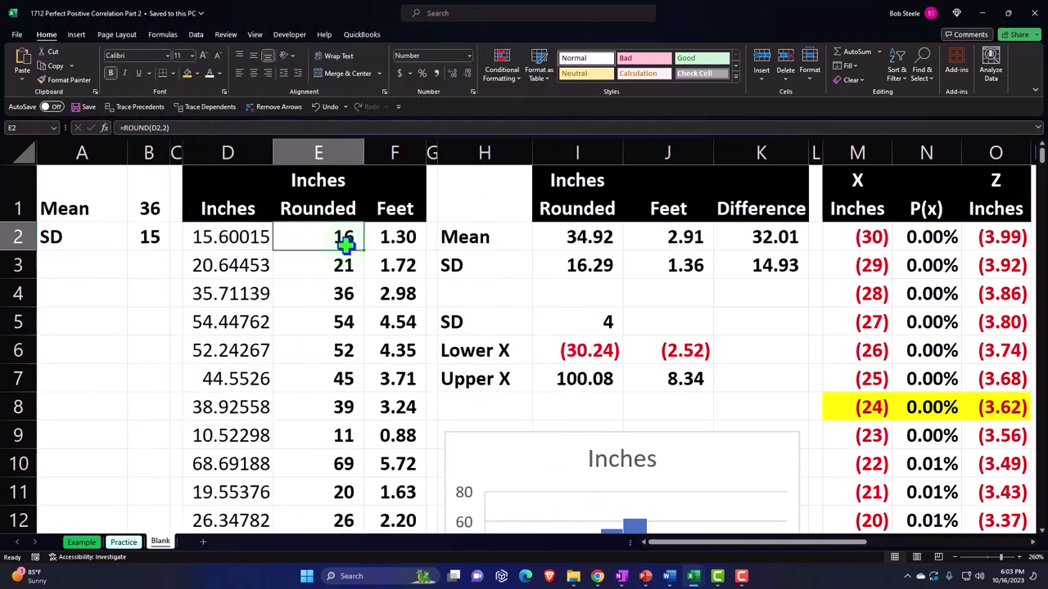
{"action": "left_click", "coordinate": [196, 35]}
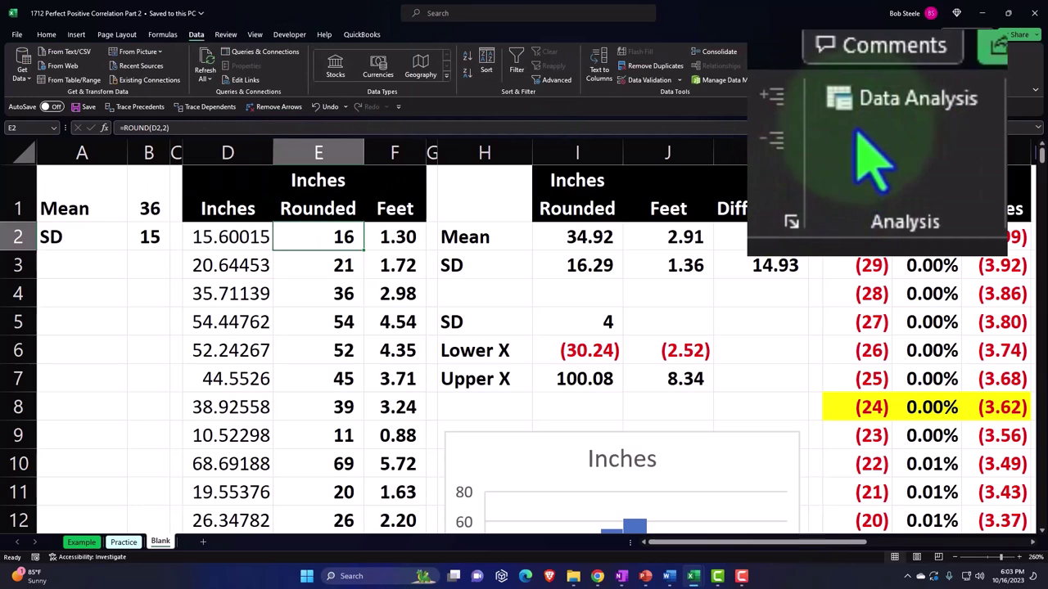
{"action": "left_click", "coordinate": [46, 35]}
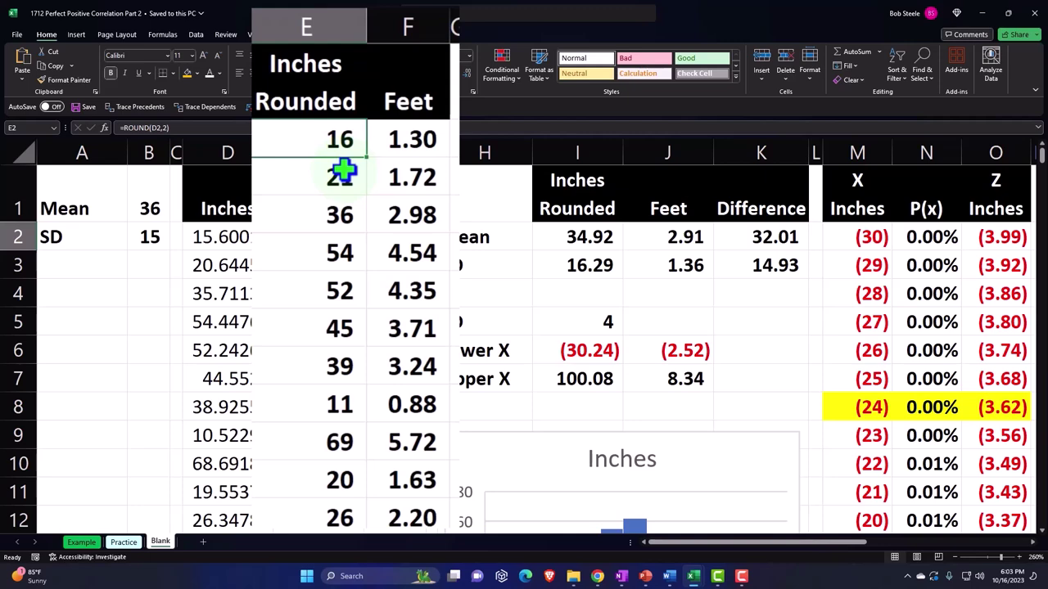
Review the feet conversion formula, the mean 34.92, SD 16.29 and Difference mean 32.01.
{"action": "left_click", "coordinate": [397, 141]}
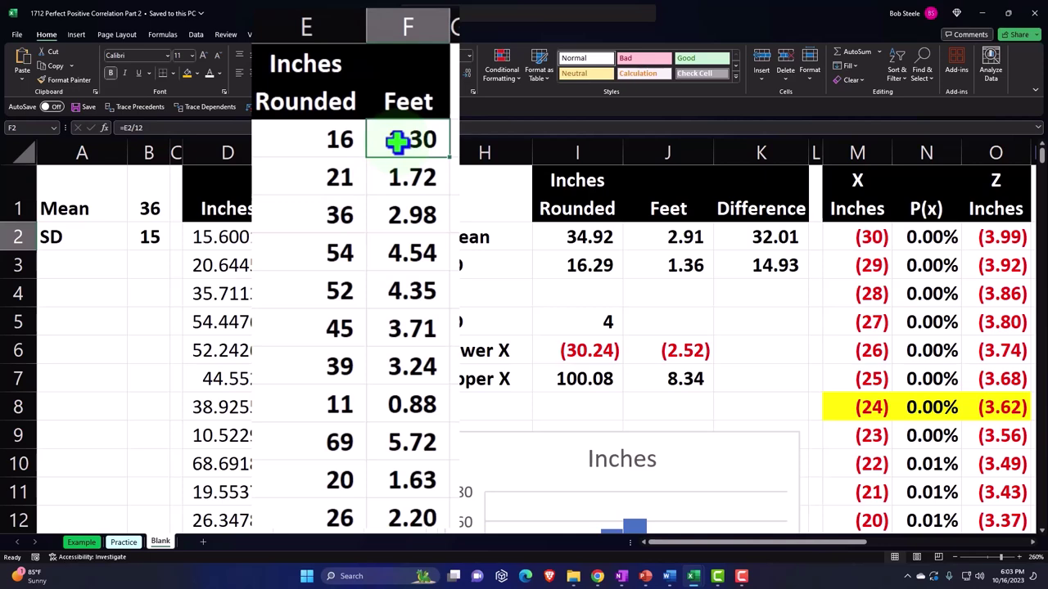
{"action": "key", "text": "Right"}
{"action": "key", "text": "Right"}
{"action": "key", "text": "Right"}
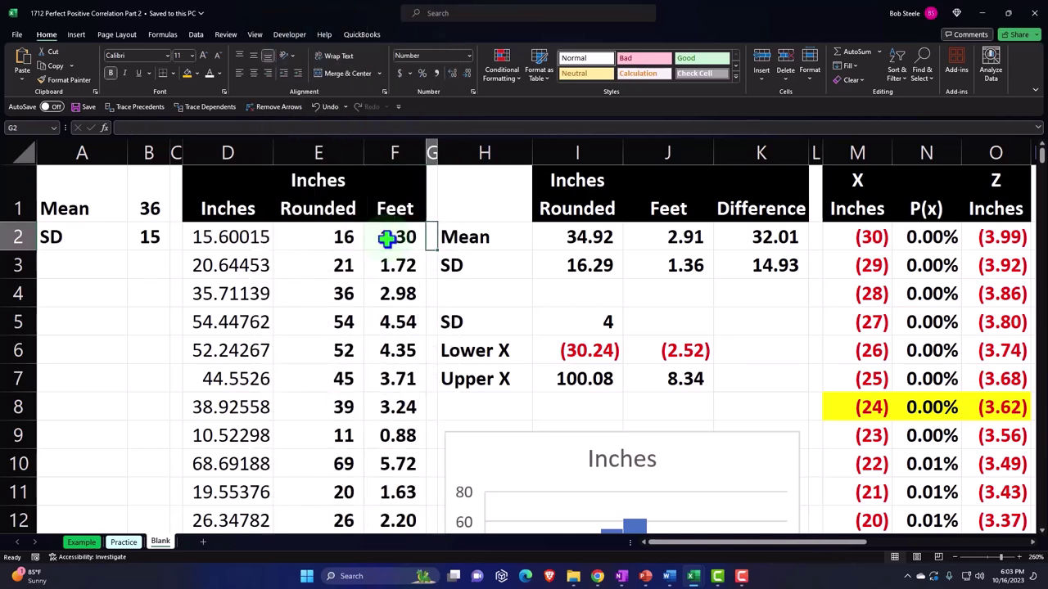
{"action": "key", "text": "Down"}
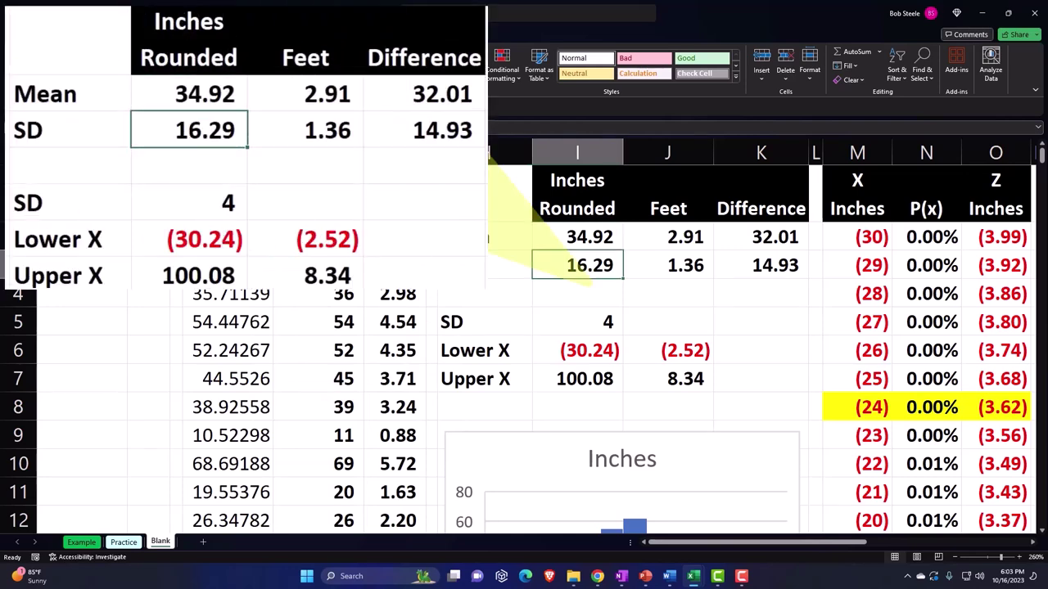
{"action": "key", "text": "Right"}
{"action": "key", "text": "Right"}
{"action": "key", "text": "Up"}
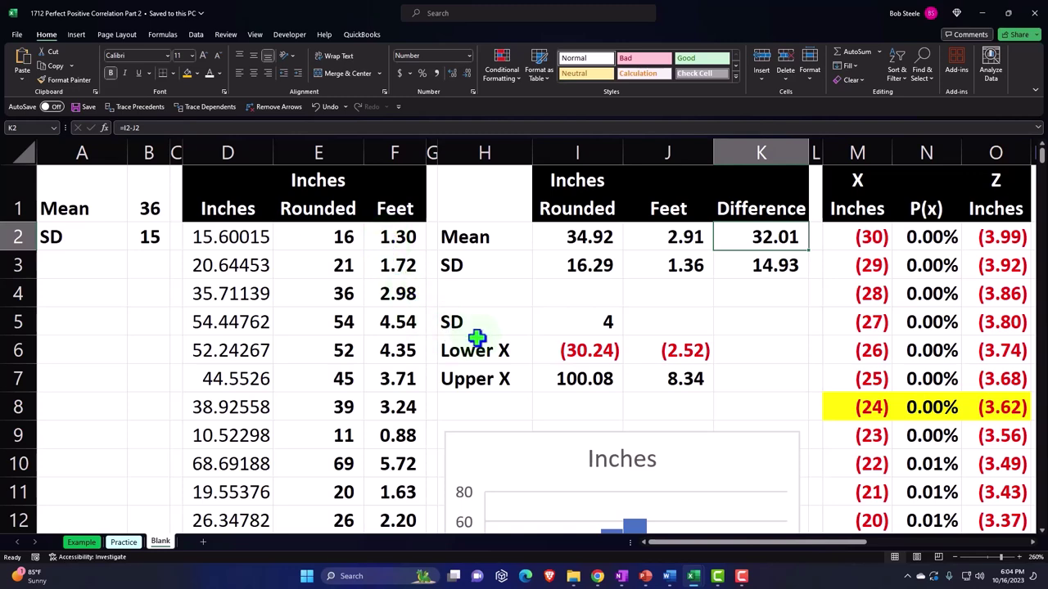
Stretch the Feet histogram taller so its bin labels show fully.
{"action": "scroll", "coordinate": [479, 341], "scroll_direction": "down", "scroll_amount": 3}
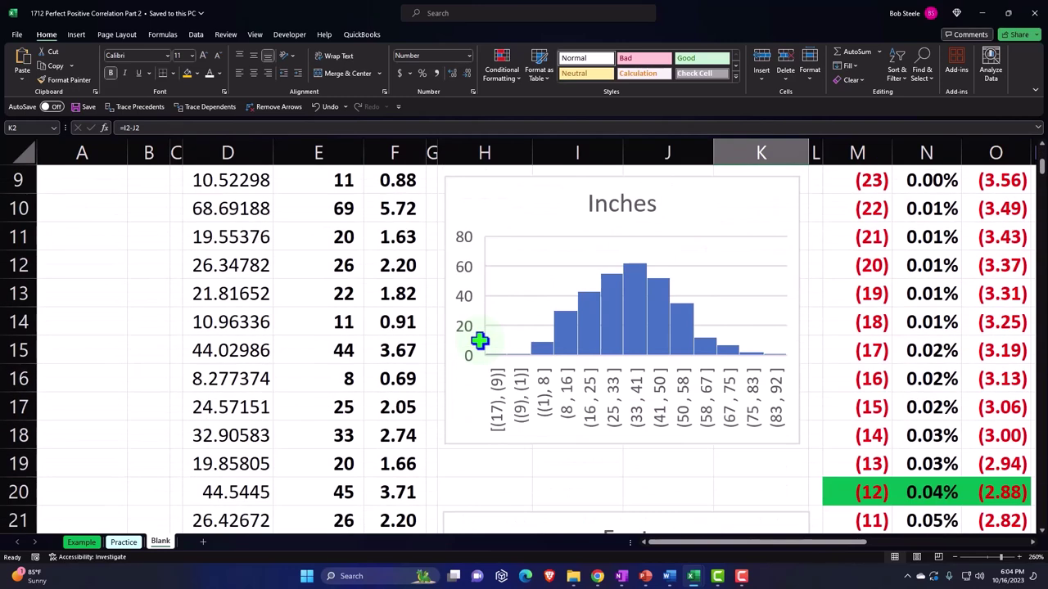
{"action": "left_click", "coordinate": [506, 216]}
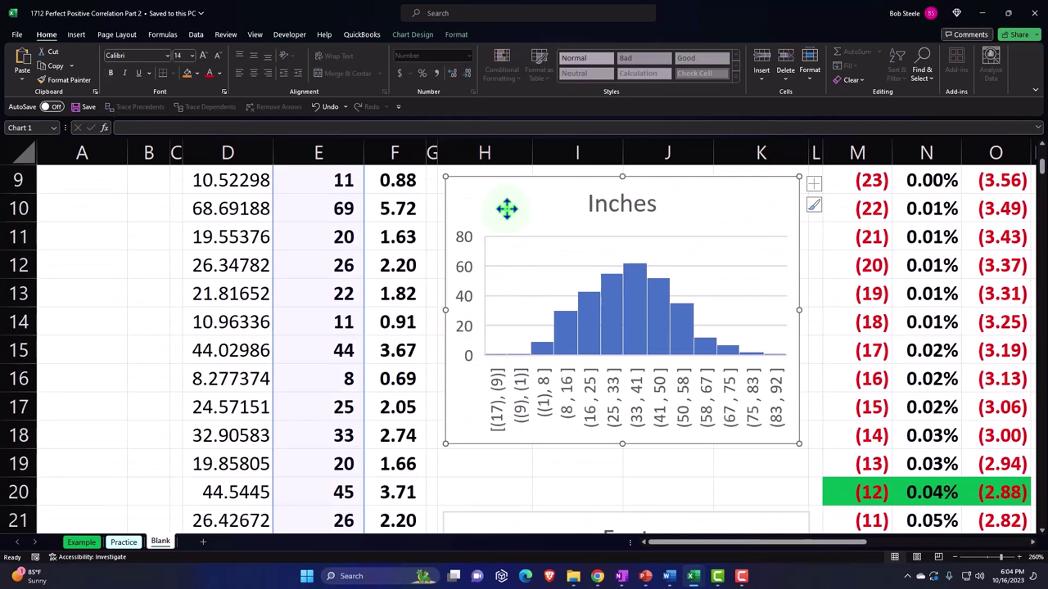
{"action": "scroll", "coordinate": [506, 208], "scroll_direction": "down", "scroll_amount": 2}
{"action": "left_click", "coordinate": [524, 354]}
{"action": "scroll", "coordinate": [523, 354], "scroll_direction": "down", "scroll_amount": 2}
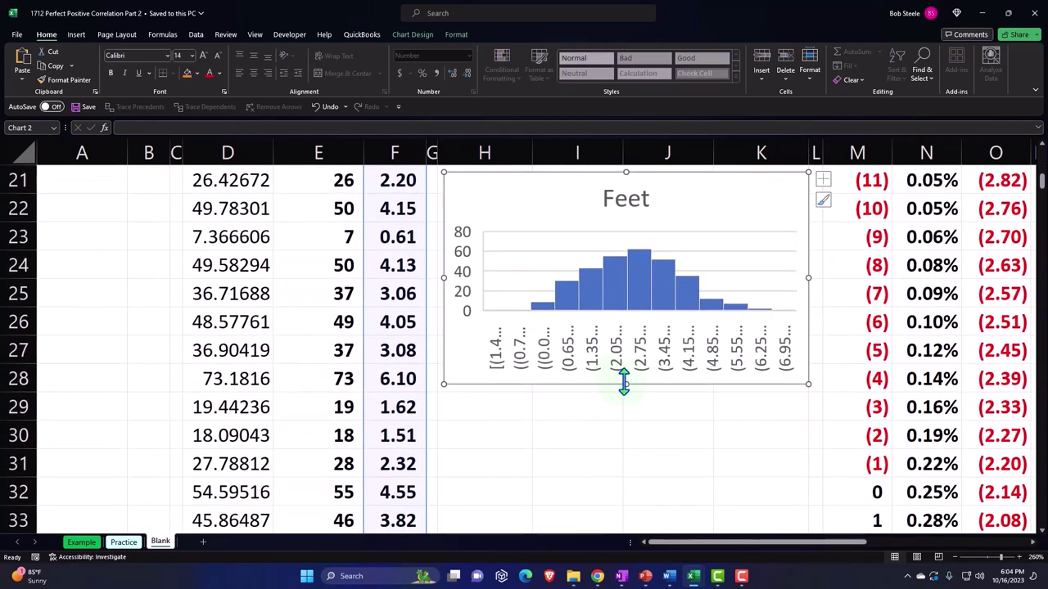
{"action": "left_click_drag", "start_coordinate": [624, 382], "coordinate": [628, 437]}
Deselect the chart by selecting empty cells J4 and K6.
{"action": "scroll", "coordinate": [628, 437], "scroll_direction": "up", "scroll_amount": 7}
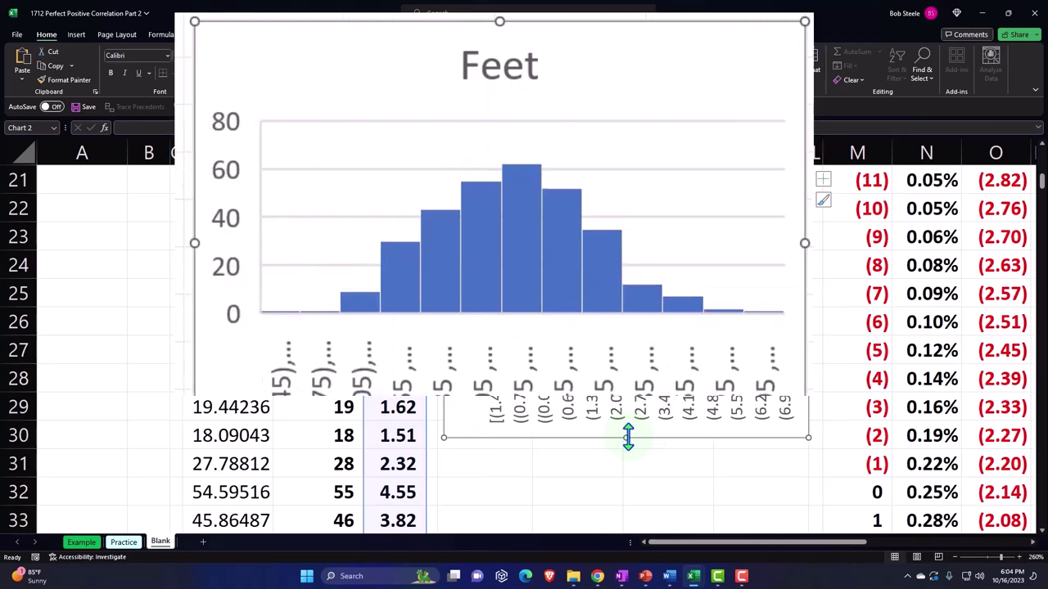
{"action": "left_click", "coordinate": [596, 244]}
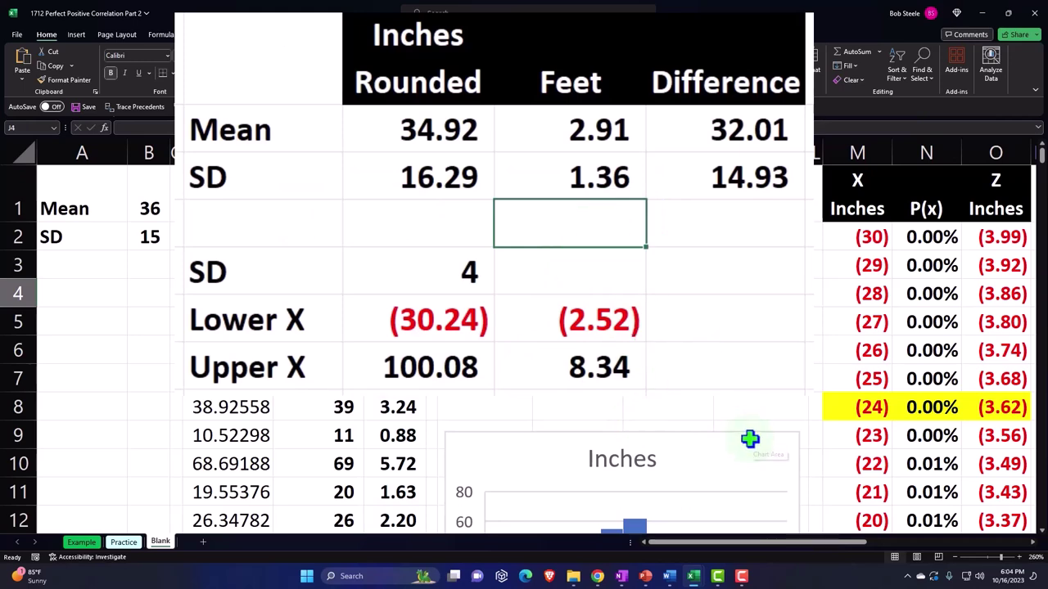
{"action": "left_click", "coordinate": [718, 296]}
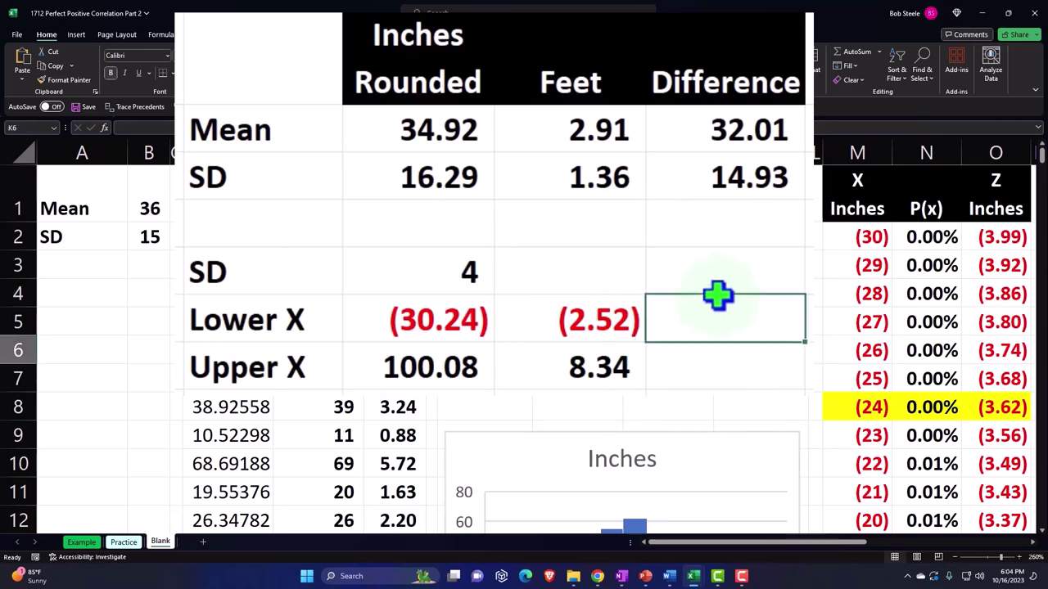
{"action": "key", "text": "Right"}
{"action": "key", "text": "Right"}
{"action": "key", "text": "Right"}
{"action": "key", "text": "Right"}
{"action": "key", "text": "Right"}
{"action": "key", "text": "Right"}
{"action": "key", "text": "Right"}
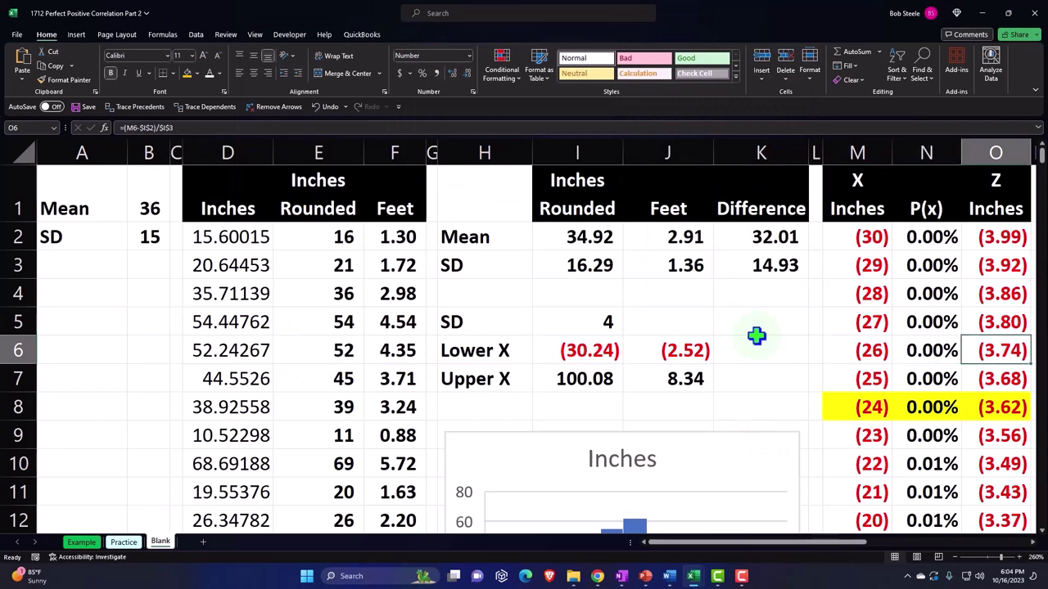
{"action": "key", "text": "Right"}
{"action": "key", "text": "Right"}
{"action": "key", "text": "Right"}
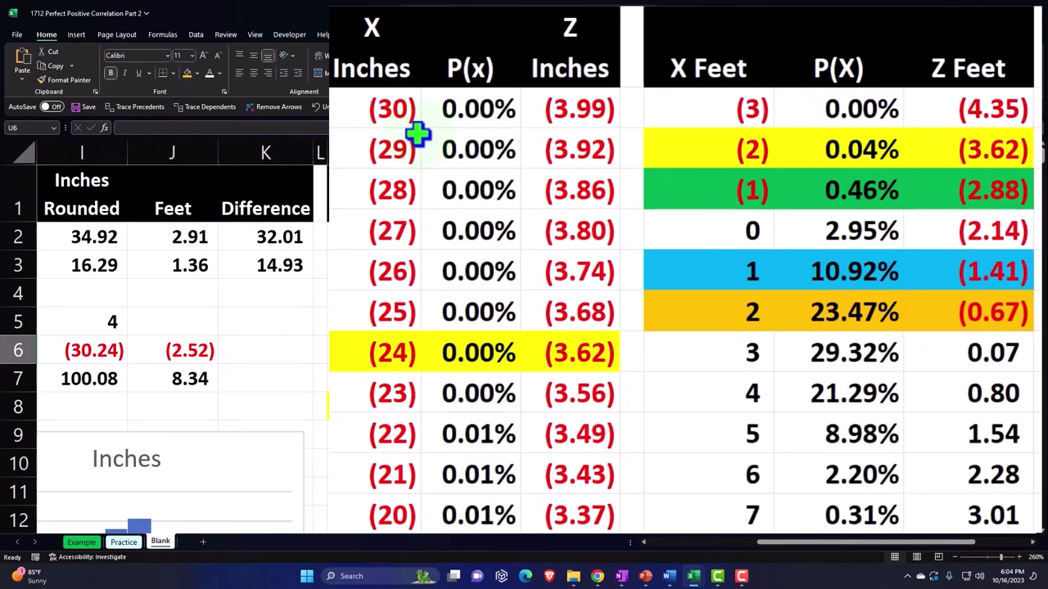
{"action": "left_click", "coordinate": [589, 71]}
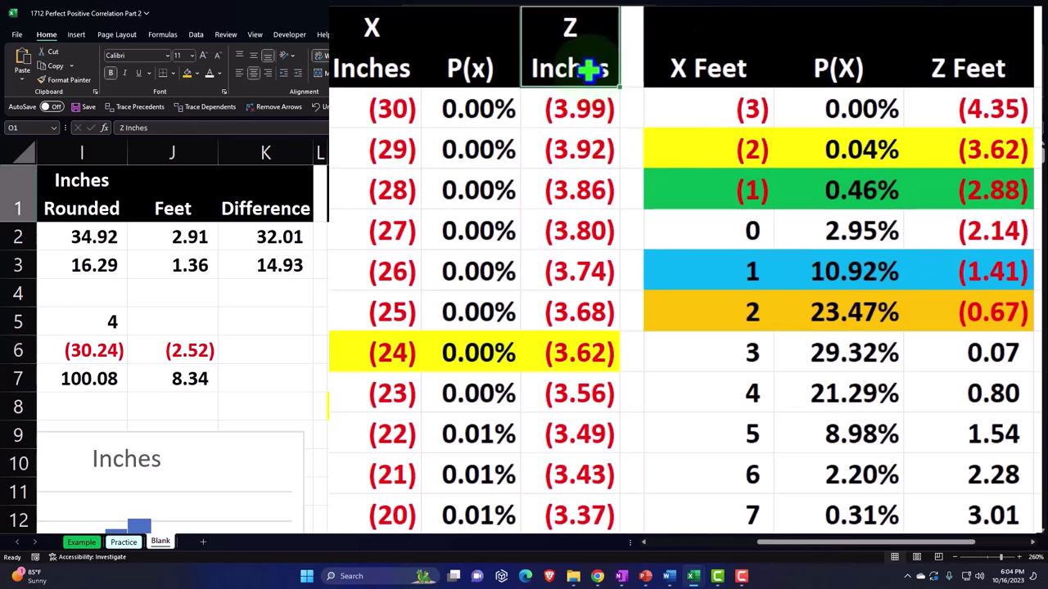
{"action": "left_click", "coordinate": [980, 313]}
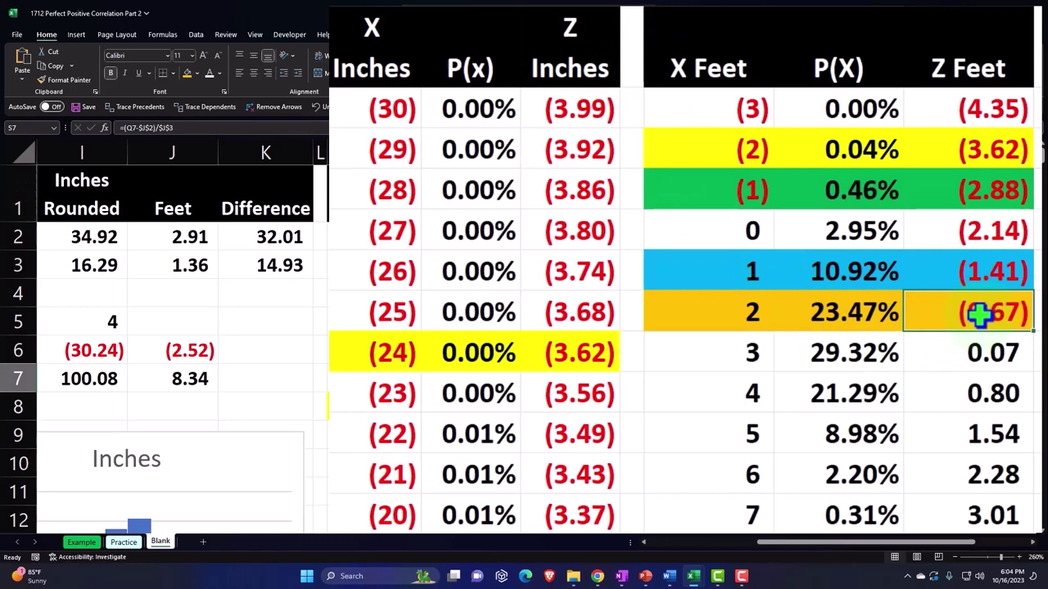
{"action": "left_click", "coordinate": [985, 271]}
{"action": "scroll", "coordinate": [743, 399], "scroll_direction": "down", "scroll_amount": 3}
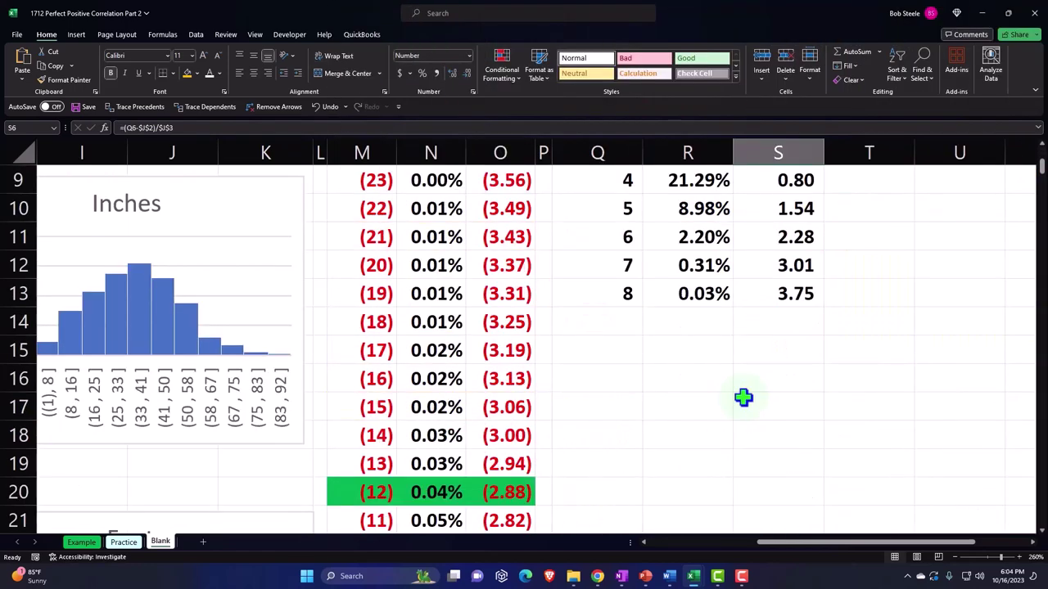
{"action": "scroll", "coordinate": [743, 399], "scroll_direction": "up", "scroll_amount": 3}
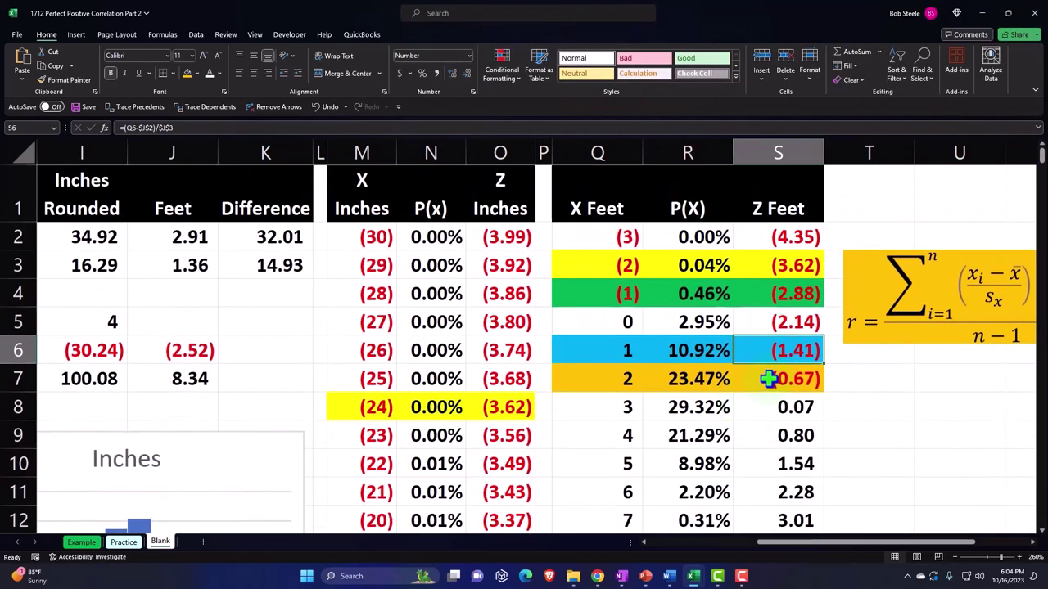
{"action": "scroll", "coordinate": [768, 378], "scroll_direction": "down", "scroll_amount": 7}
{"action": "scroll", "coordinate": [768, 378], "scroll_direction": "down", "scroll_amount": 6}
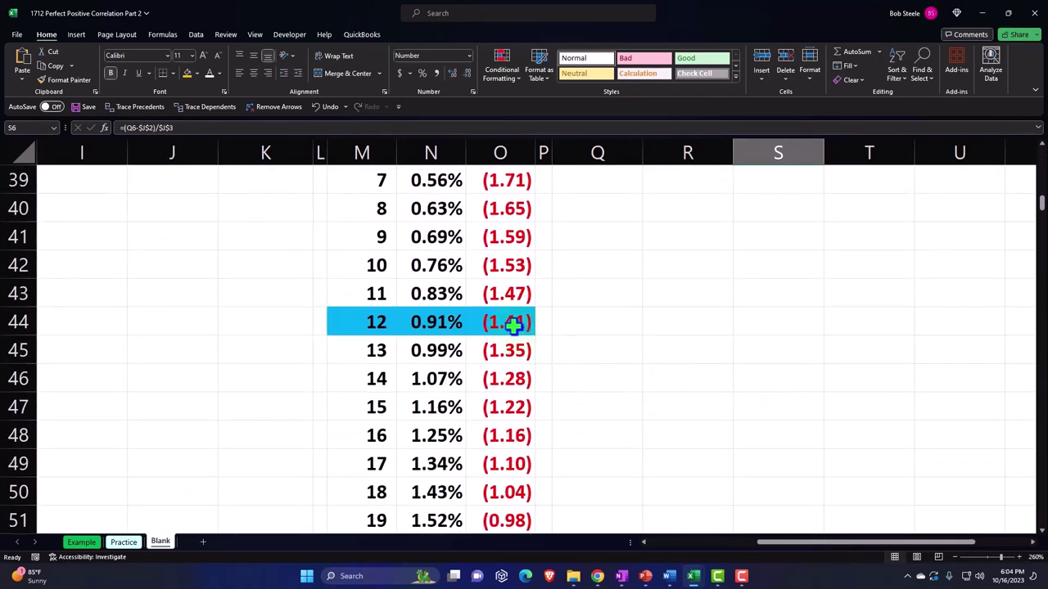
{"action": "left_click", "coordinate": [524, 329]}
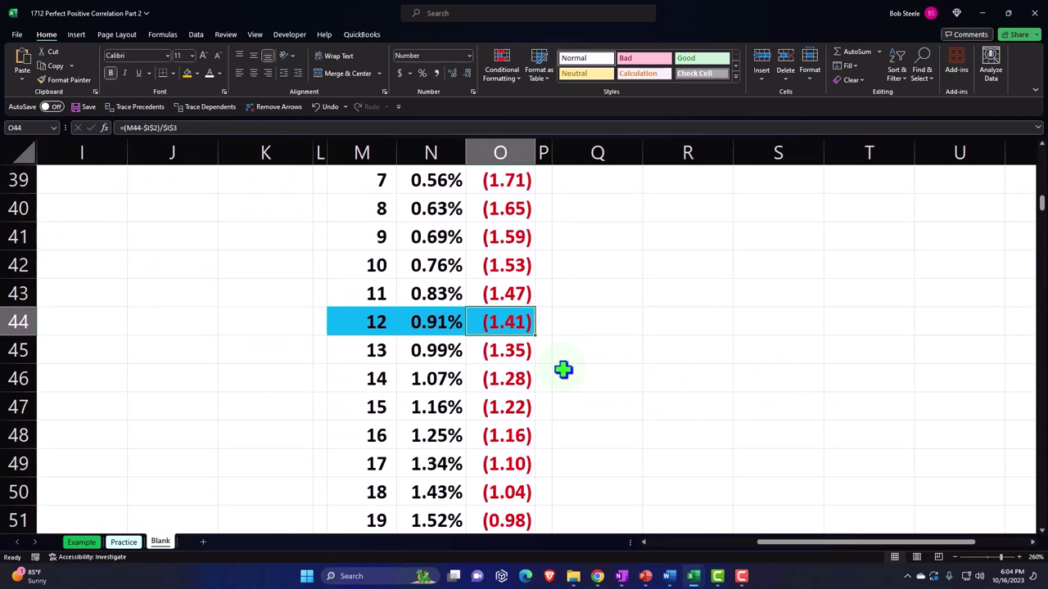
{"action": "scroll", "coordinate": [613, 393], "scroll_direction": "up", "scroll_amount": 11}
{"action": "scroll", "coordinate": [622, 385], "scroll_direction": "up", "scroll_amount": 2}
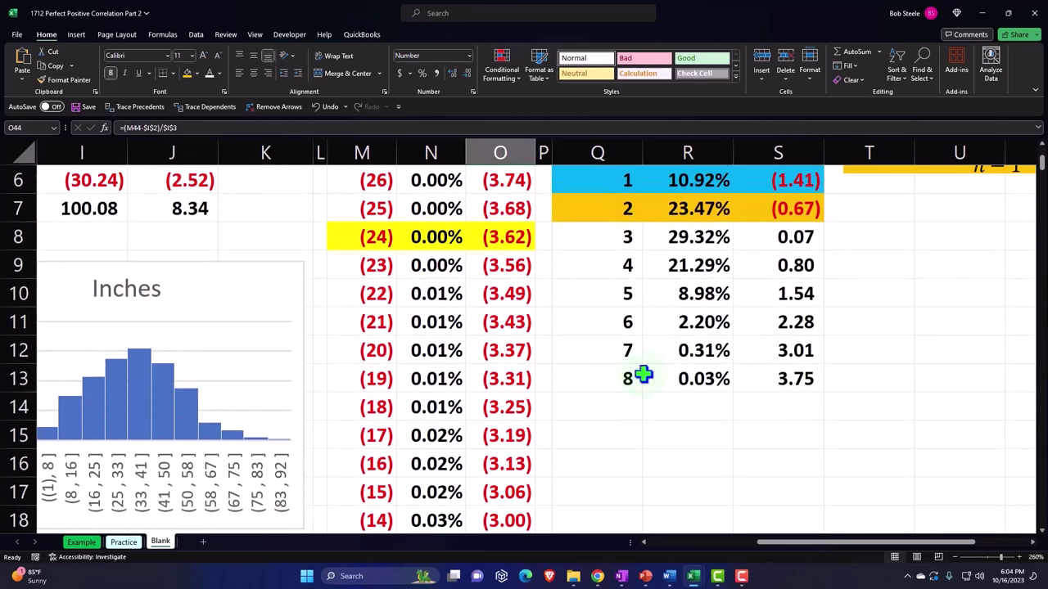
{"action": "left_click", "coordinate": [796, 380]}
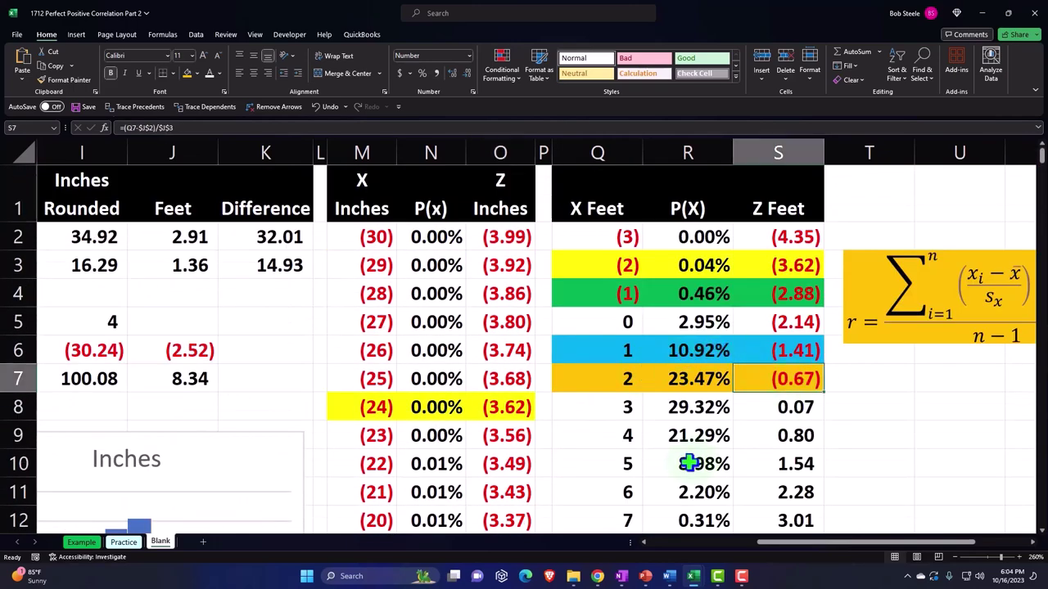
{"action": "scroll", "coordinate": [657, 454], "scroll_direction": "down", "scroll_amount": 7}
{"action": "scroll", "coordinate": [653, 456], "scroll_direction": "down", "scroll_amount": 9}
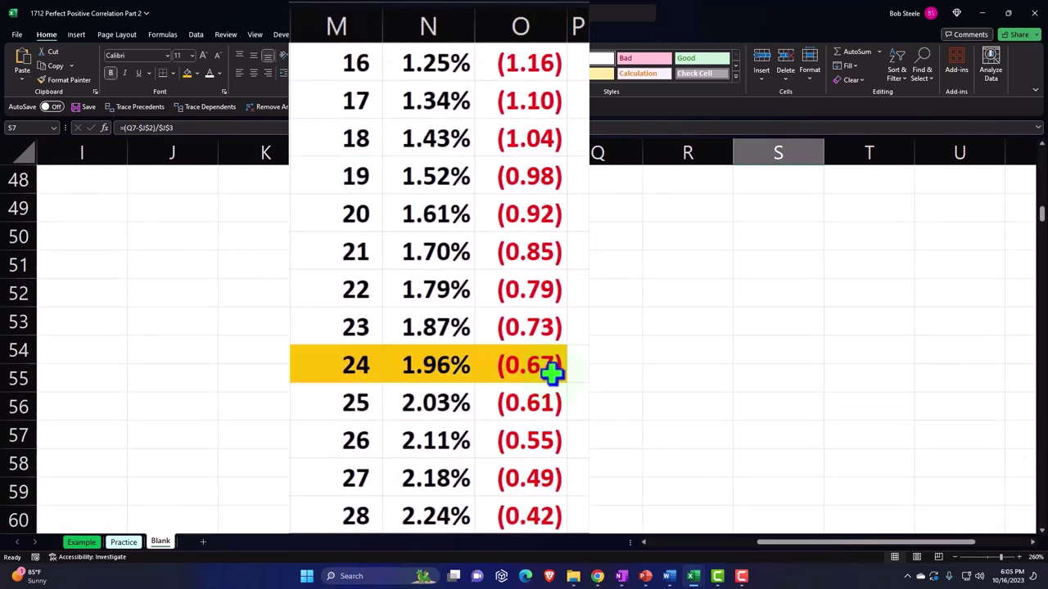
{"action": "left_click", "coordinate": [552, 369]}
{"action": "scroll", "coordinate": [697, 445], "scroll_direction": "up", "scroll_amount": 6}
{"action": "scroll", "coordinate": [697, 445], "scroll_direction": "up", "scroll_amount": 10}
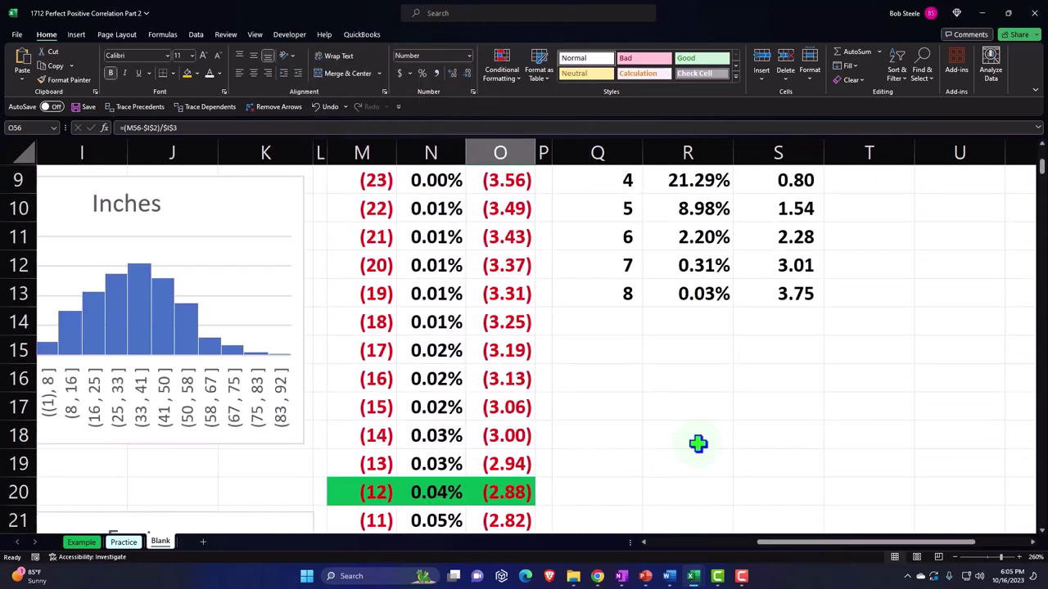
{"action": "left_click", "coordinate": [778, 386]}
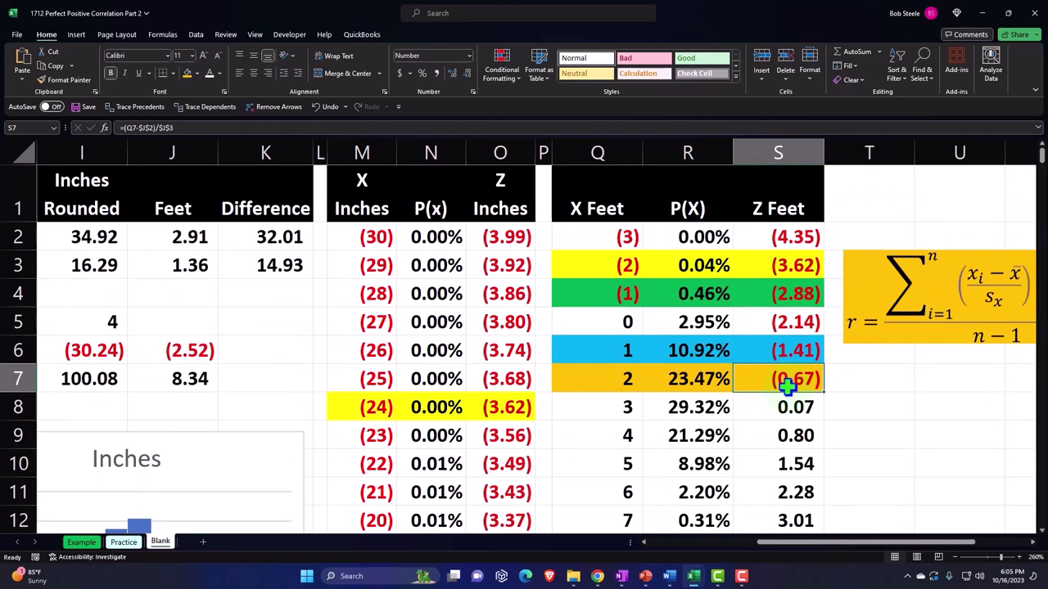
{"action": "left_click_drag", "start_coordinate": [823, 547], "coordinate": [866, 555]}
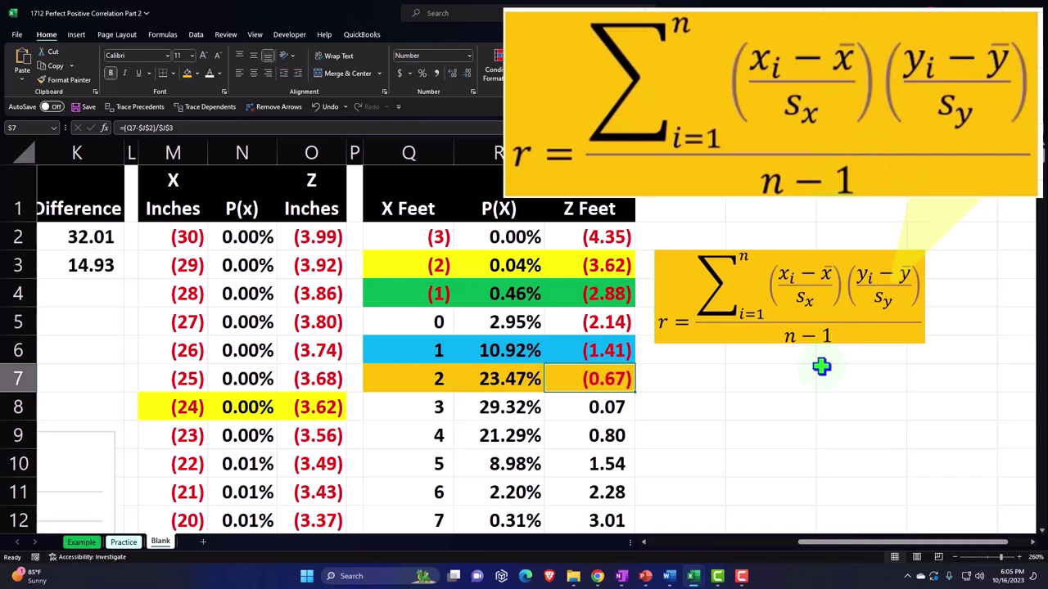
Widen column T to about 10.71.
{"action": "left_click", "coordinate": [820, 370]}
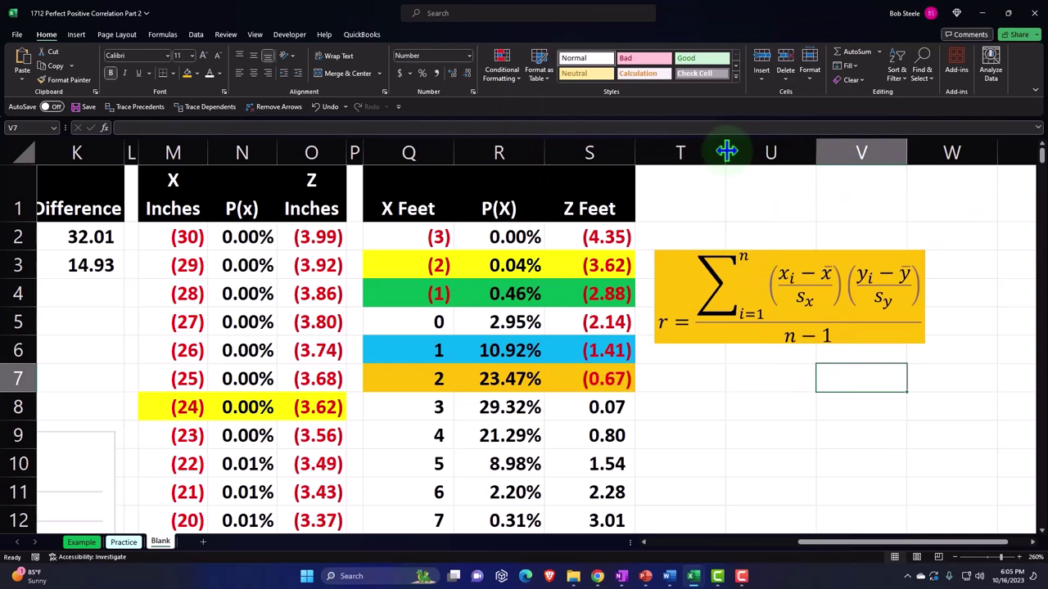
{"action": "left_click_drag", "start_coordinate": [726, 152], "coordinate": [938, 154]}
{"action": "left_click_drag", "start_coordinate": [924, 547], "coordinate": [737, 563]}
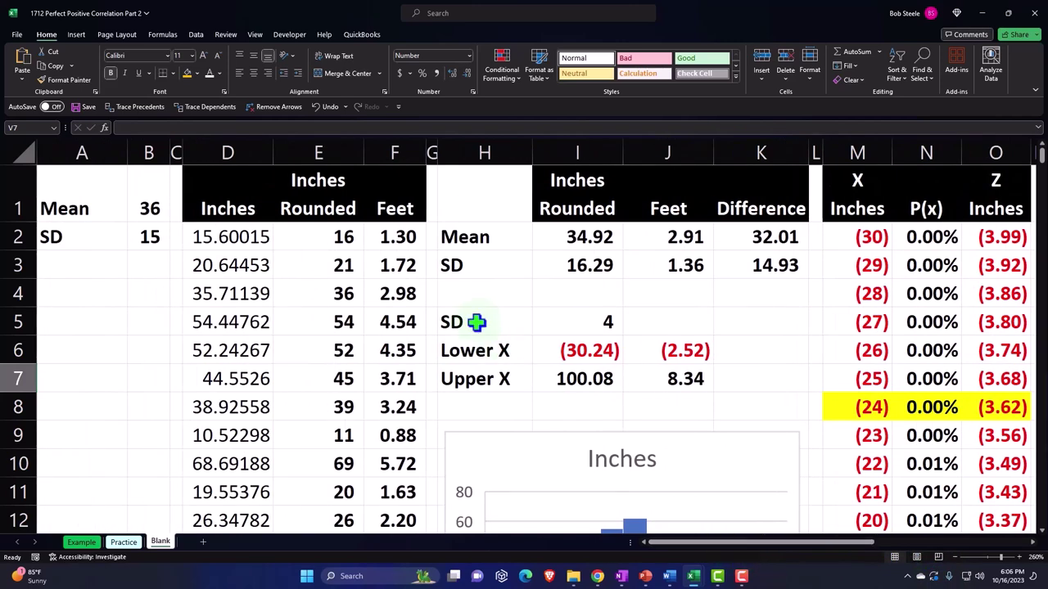
Copy the Inches Rounded and Feet columns and paste them as values at U1.
{"action": "left_click", "coordinate": [343, 152]}
{"action": "left_click_drag", "start_coordinate": [344, 152], "coordinate": [372, 152]}
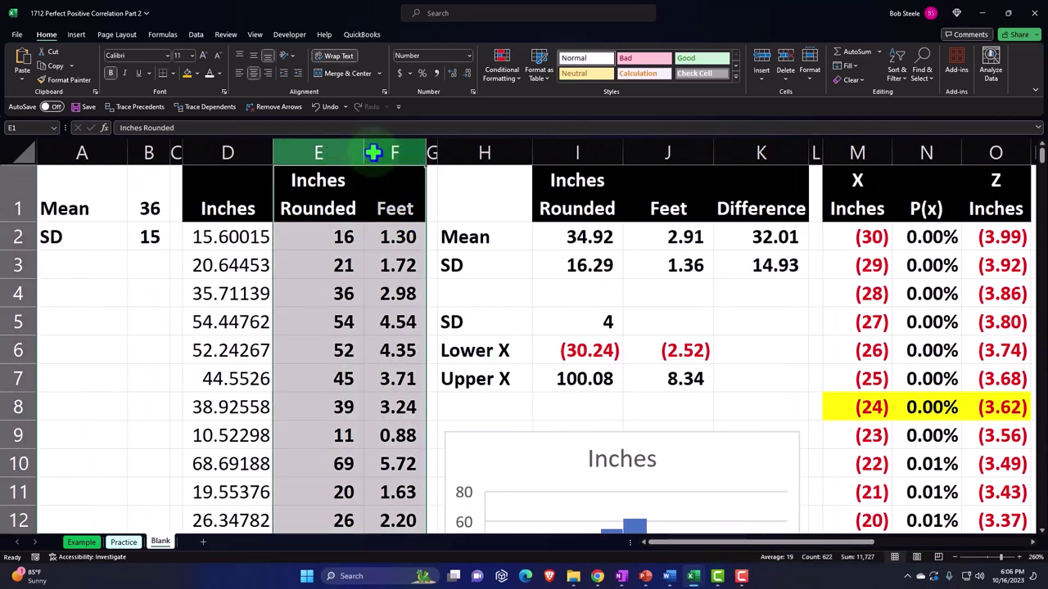
{"action": "key", "text": "ctrl+c"}
{"action": "left_click", "coordinate": [603, 241]}
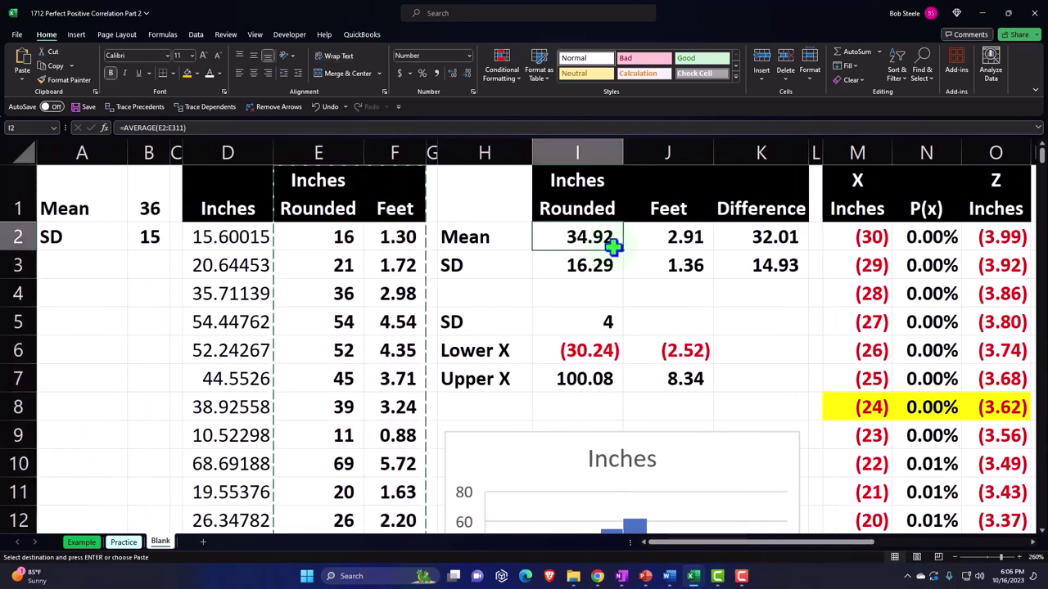
{"action": "key", "text": "Right"}
{"action": "key", "text": "Right"}
{"action": "key", "text": "Right"}
{"action": "key", "text": "Right"}
{"action": "key", "text": "Right"}
{"action": "key", "text": "Right"}
{"action": "key", "text": "Right"}
{"action": "key", "text": "Right"}
{"action": "key", "text": "Right"}
{"action": "key", "text": "Right"}
{"action": "key", "text": "Right"}
{"action": "key", "text": "Right"}
{"action": "key", "text": "Right"}
{"action": "key", "text": "Right"}
{"action": "key", "text": "Right"}
{"action": "key", "text": "Right"}
{"action": "key", "text": "Right"}
{"action": "key", "text": "Right"}
{"action": "key", "text": "Left"}
{"action": "key", "text": "Left"}
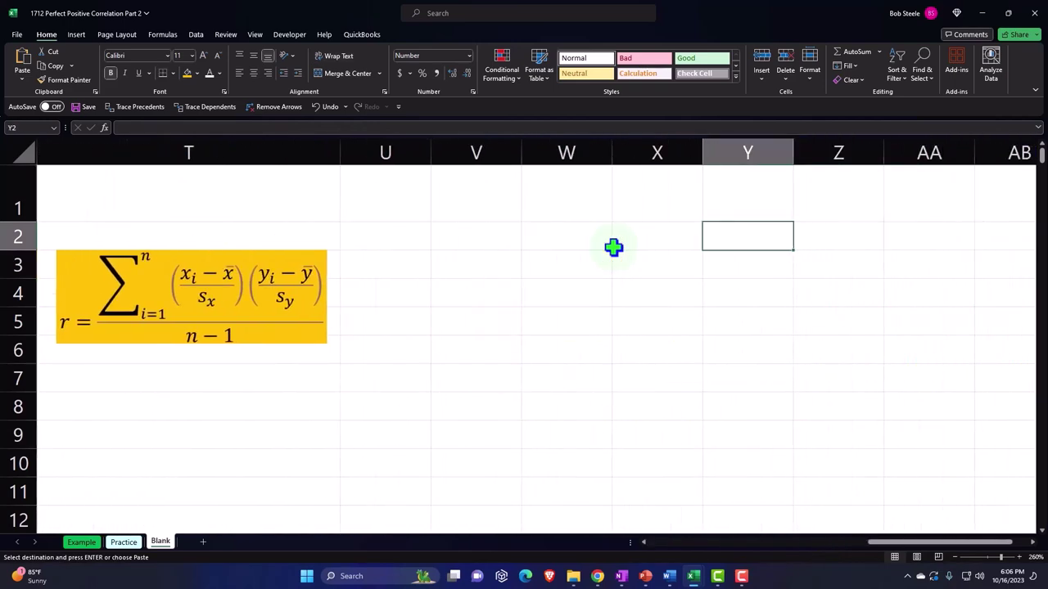
{"action": "left_click", "coordinate": [410, 199]}
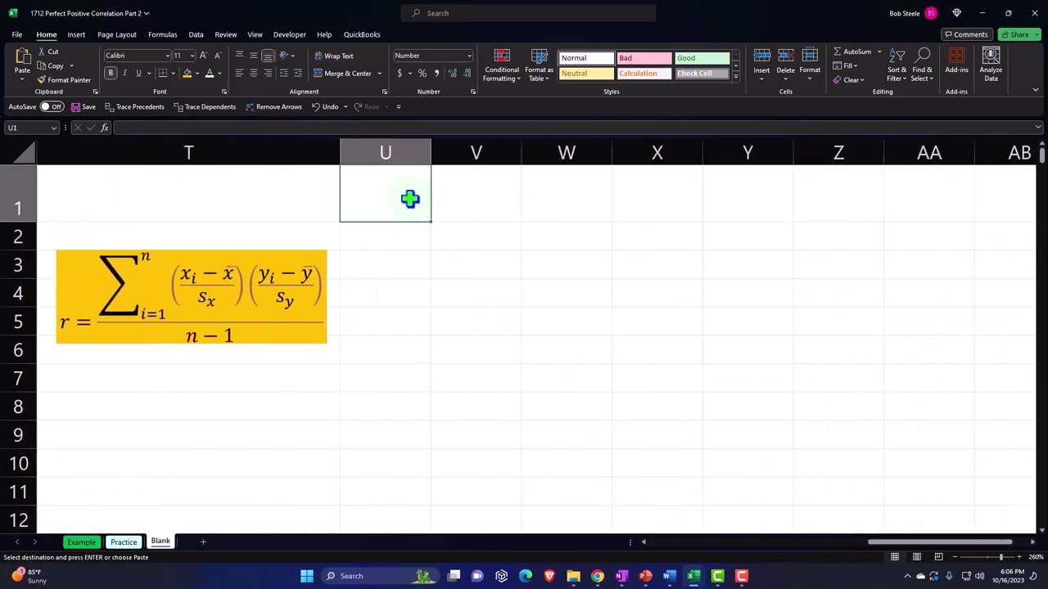
{"action": "right_click", "coordinate": [410, 199]}
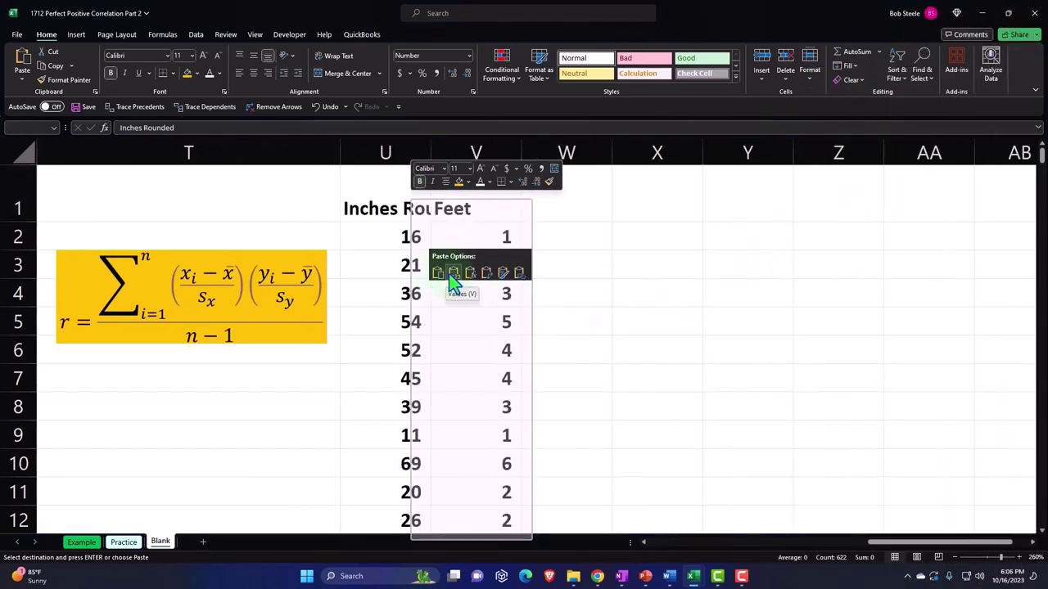
{"action": "left_click", "coordinate": [452, 274]}
{"action": "left_click", "coordinate": [463, 321]}
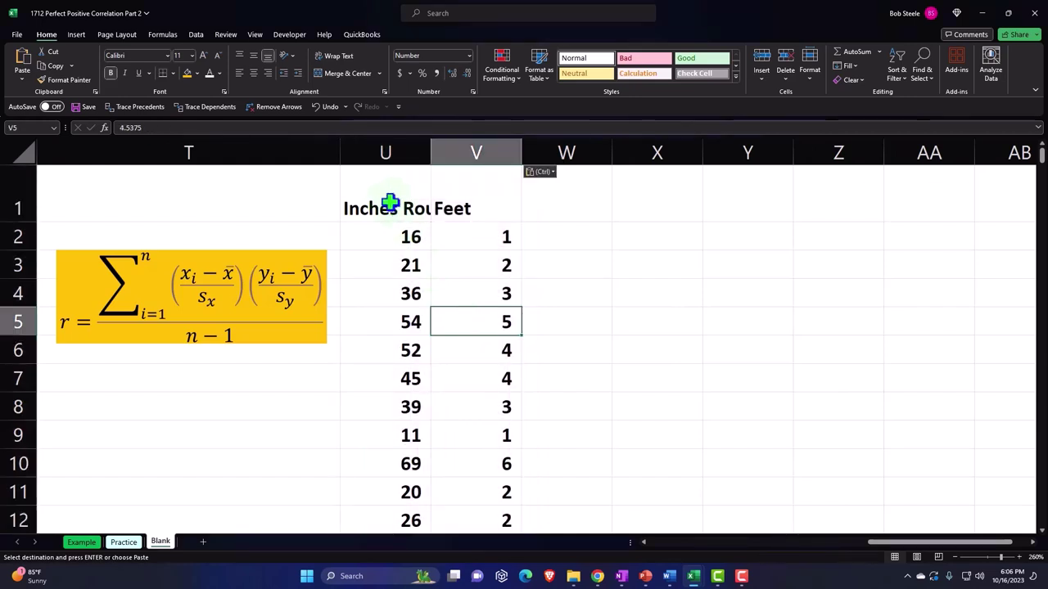
Format headers U1:V1 with black fill and white, wrapped, centred text.
{"action": "left_click_drag", "start_coordinate": [386, 199], "coordinate": [434, 197]}
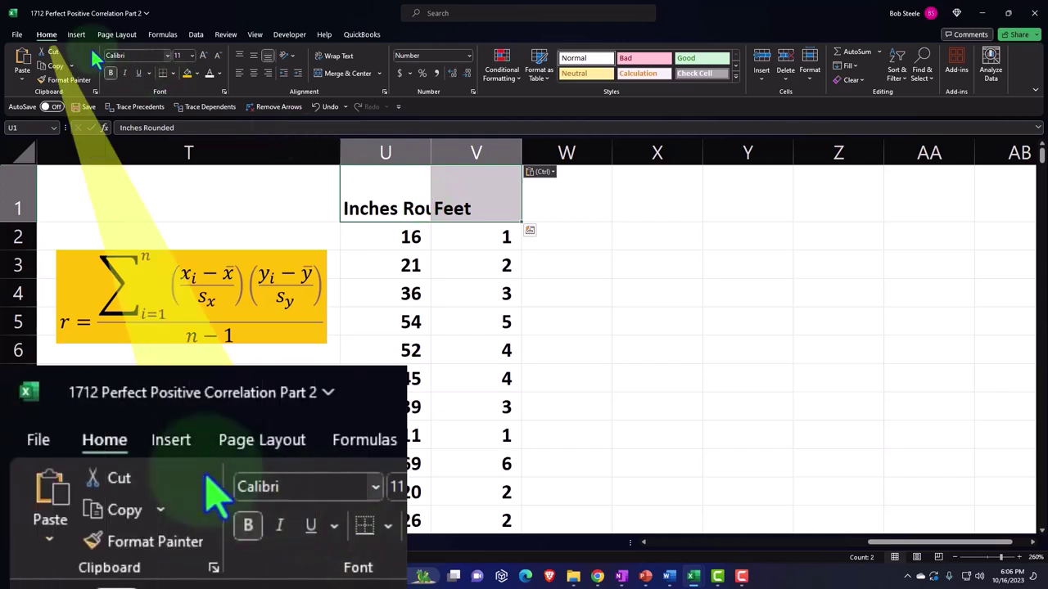
{"action": "left_click", "coordinate": [195, 72]}
{"action": "left_click", "coordinate": [196, 102]}
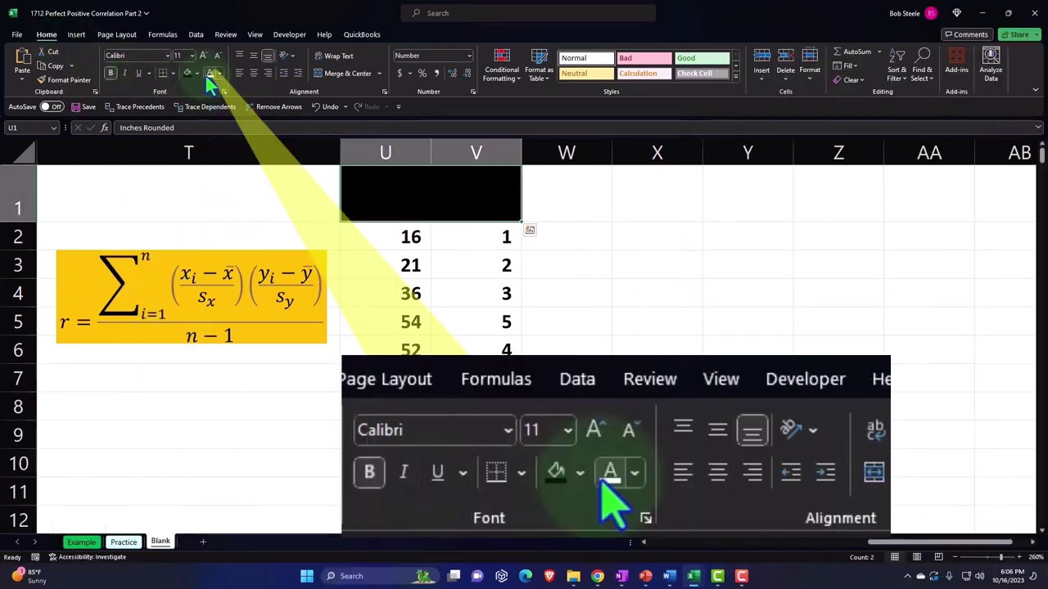
{"action": "left_click", "coordinate": [207, 74]}
{"action": "left_click", "coordinate": [328, 56]}
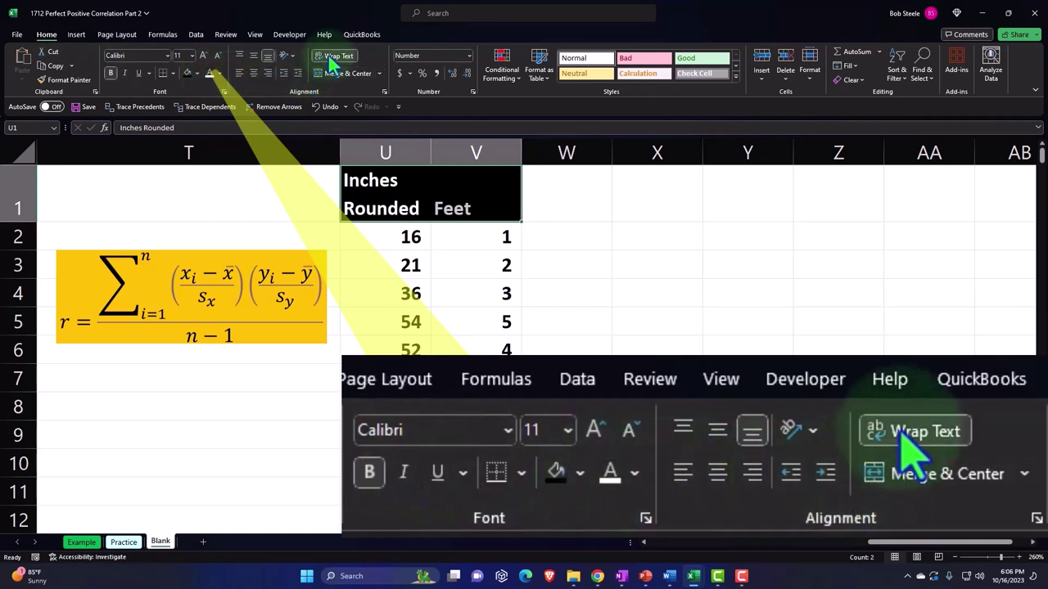
{"action": "left_click", "coordinate": [253, 73]}
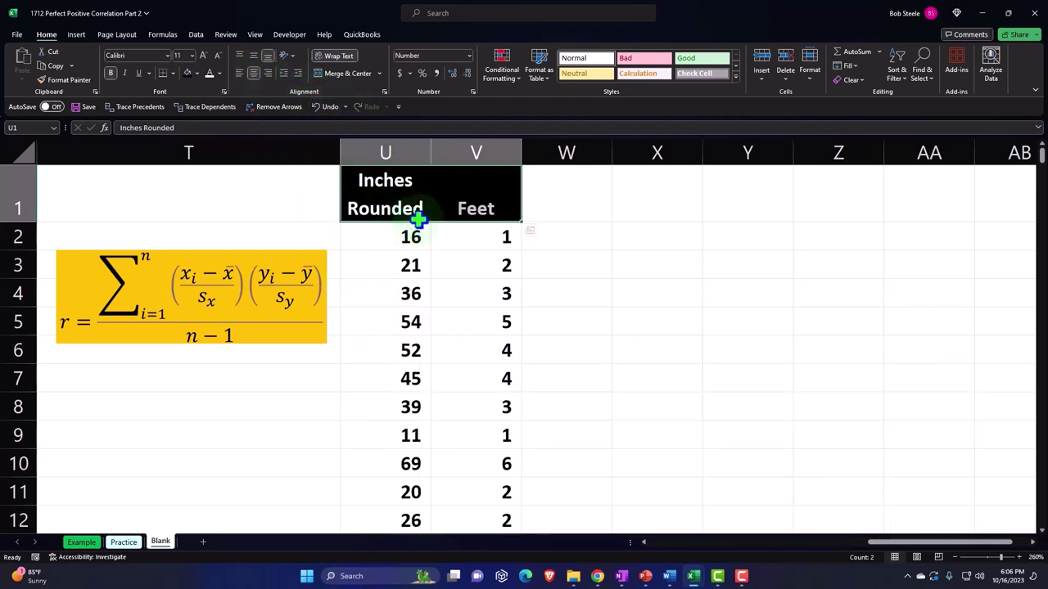
Rename header U1 to 'Inches' and narrow column U to fit.
{"action": "left_click", "coordinate": [426, 211]}
{"action": "double_click", "coordinate": [426, 211]}
{"action": "key", "text": "BackSpace"}
{"action": "key", "text": "BackSpace"}
{"action": "key", "text": "BackSpace"}
{"action": "key", "text": "BackSpace"}
{"action": "key", "text": "BackSpace"}
{"action": "key", "text": "BackSpace"}
{"action": "key", "text": "BackSpace"}
{"action": "key", "text": "BackSpace"}
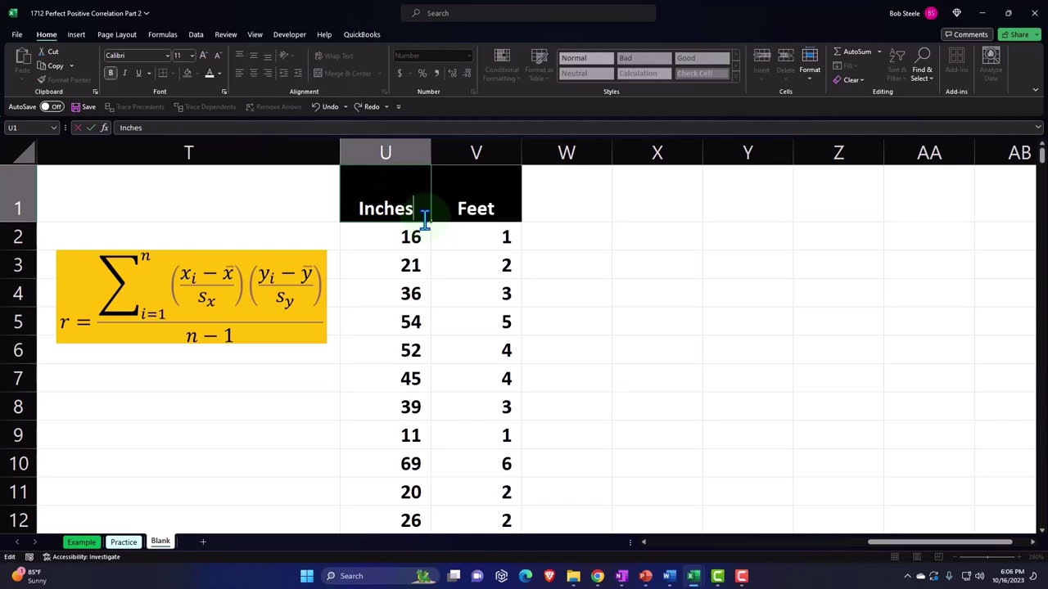
{"action": "key", "text": "Return"}
{"action": "left_click", "coordinate": [407, 153]}
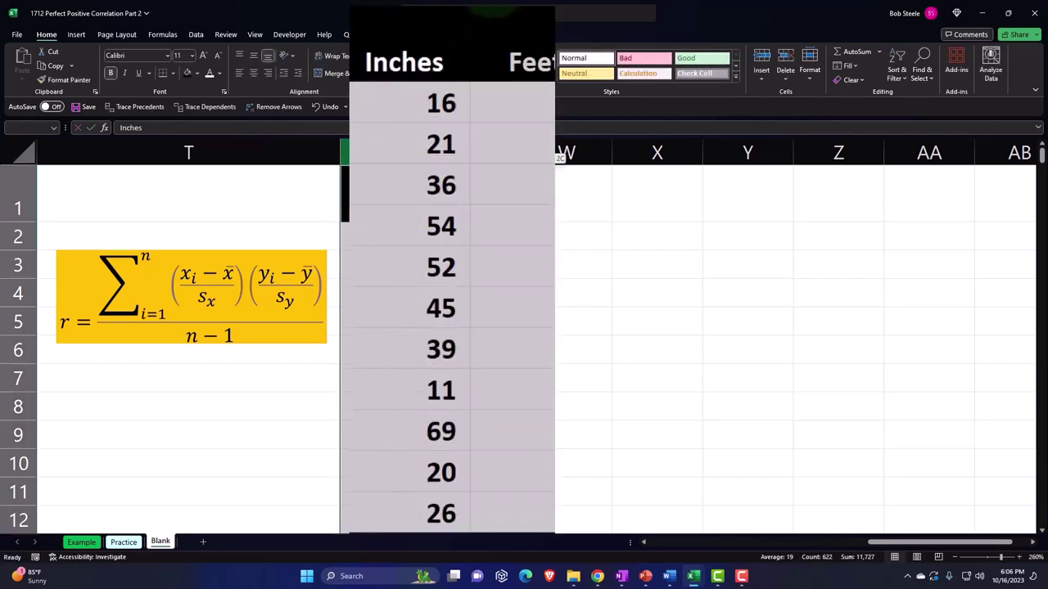
{"action": "left_click_drag", "start_coordinate": [431, 153], "coordinate": [398, 153]}
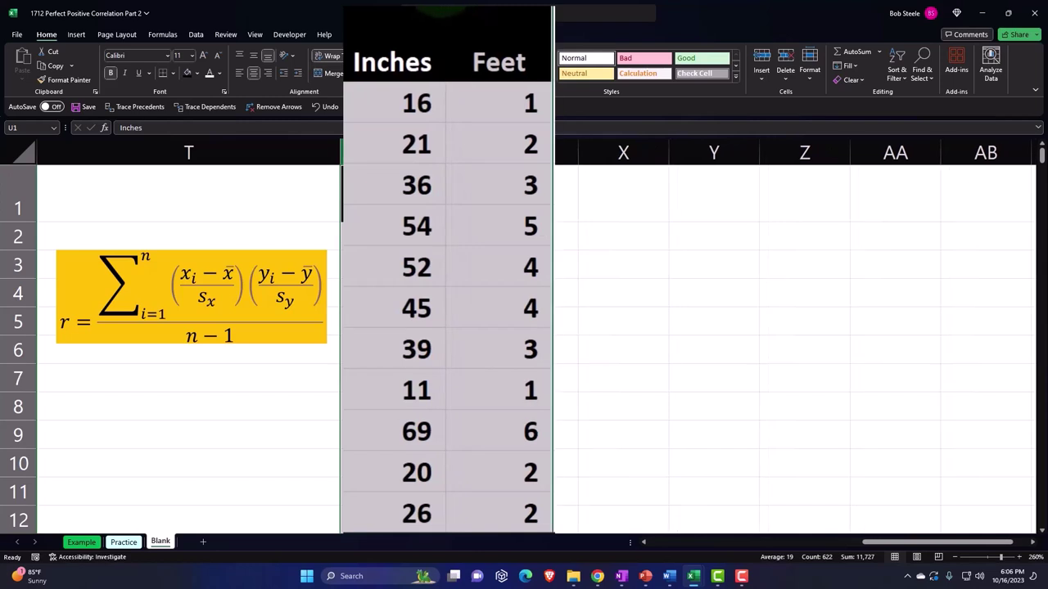
{"action": "left_click", "coordinate": [420, 47]}
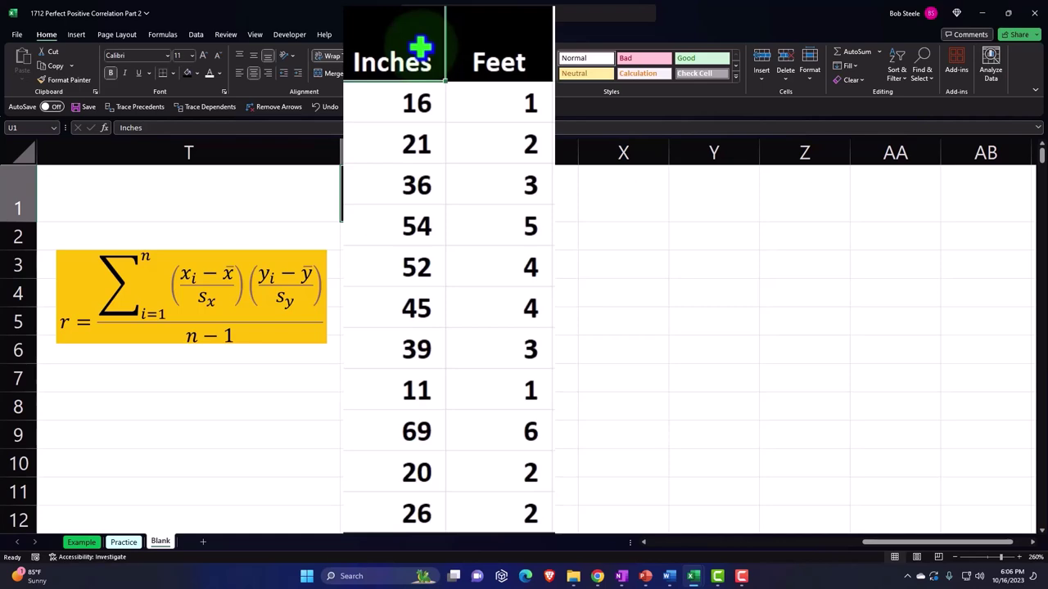
Insert a plain scatter chart of the Inches and Feet data down to the last row.
{"action": "left_click_drag", "start_coordinate": [420, 48], "coordinate": [420, 47]}
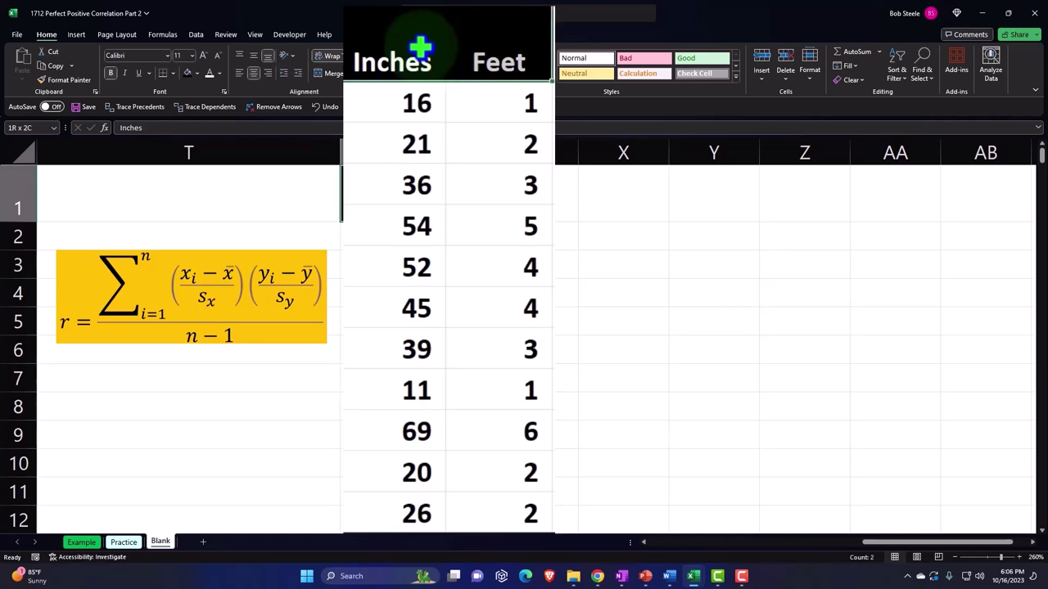
{"action": "key", "text": "ctrl+shift+Down"}
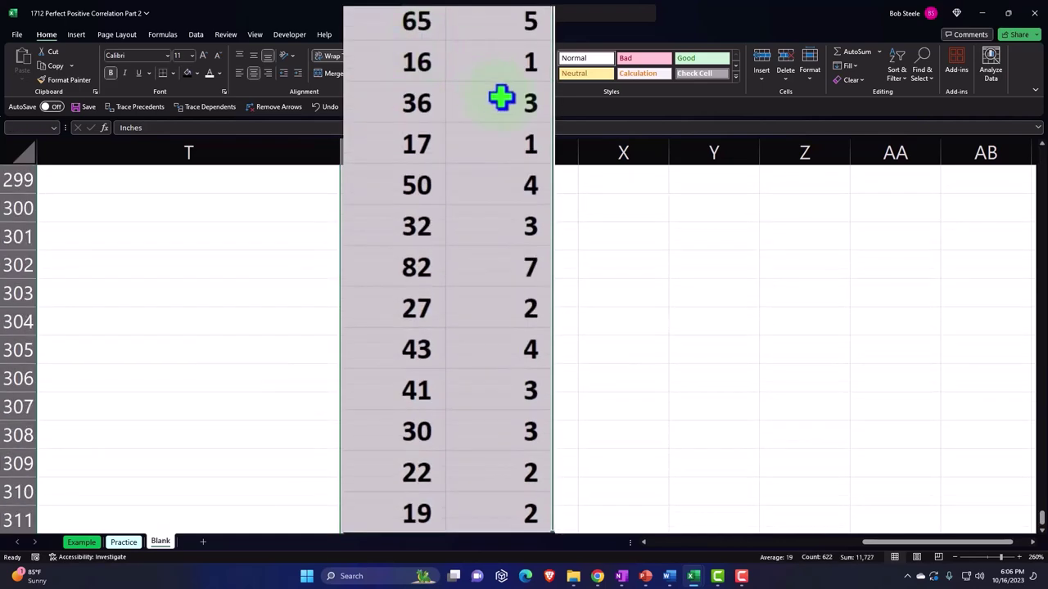
{"action": "scroll", "coordinate": [503, 102], "scroll_direction": "down", "scroll_amount": 2}
{"action": "key", "text": "ctrl+BackSpace"}
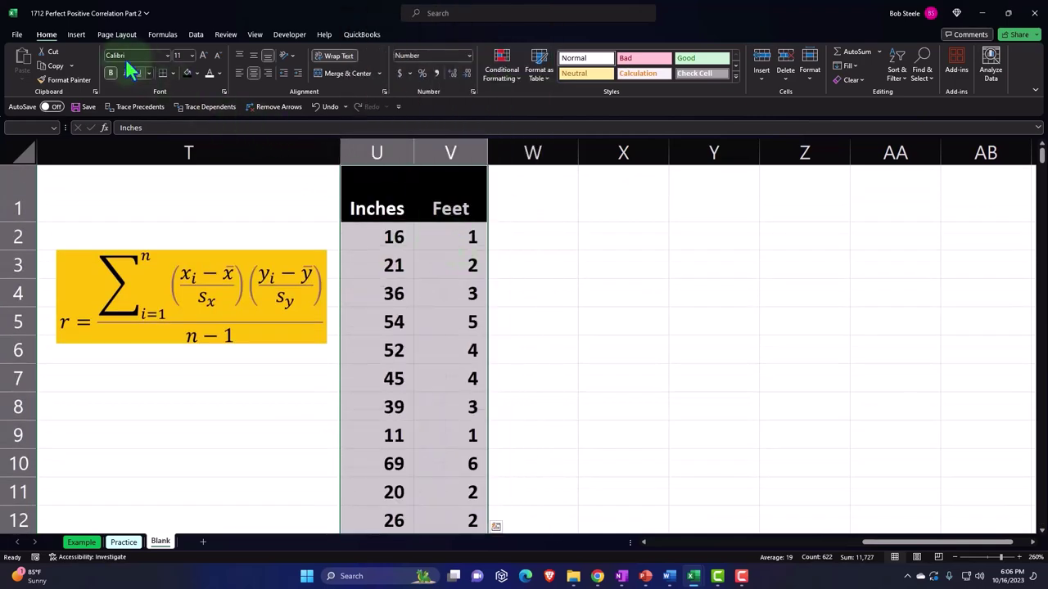
{"action": "left_click", "coordinate": [77, 35]}
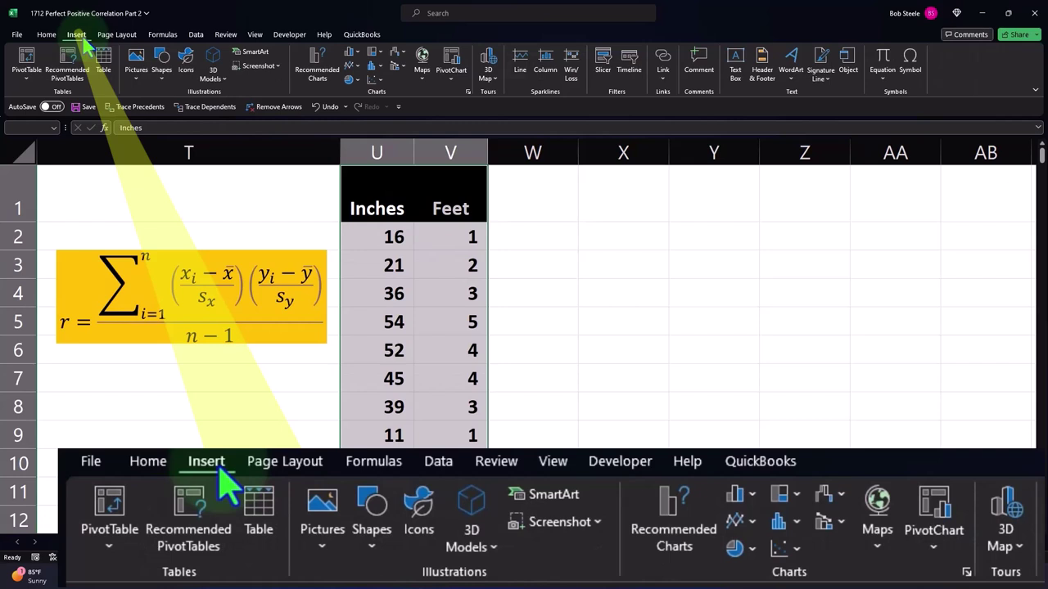
{"action": "left_click", "coordinate": [379, 86]}
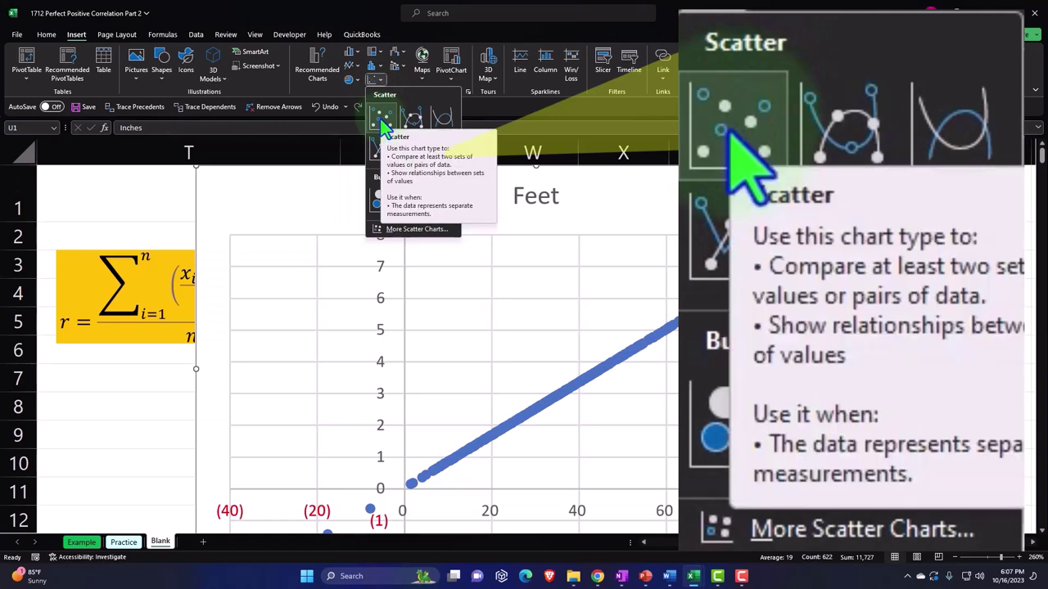
{"action": "left_click", "coordinate": [381, 121]}
Move and shrink the chart so it sits beside columns U:V.
{"action": "left_click_drag", "start_coordinate": [229, 171], "coordinate": [528, 206]}
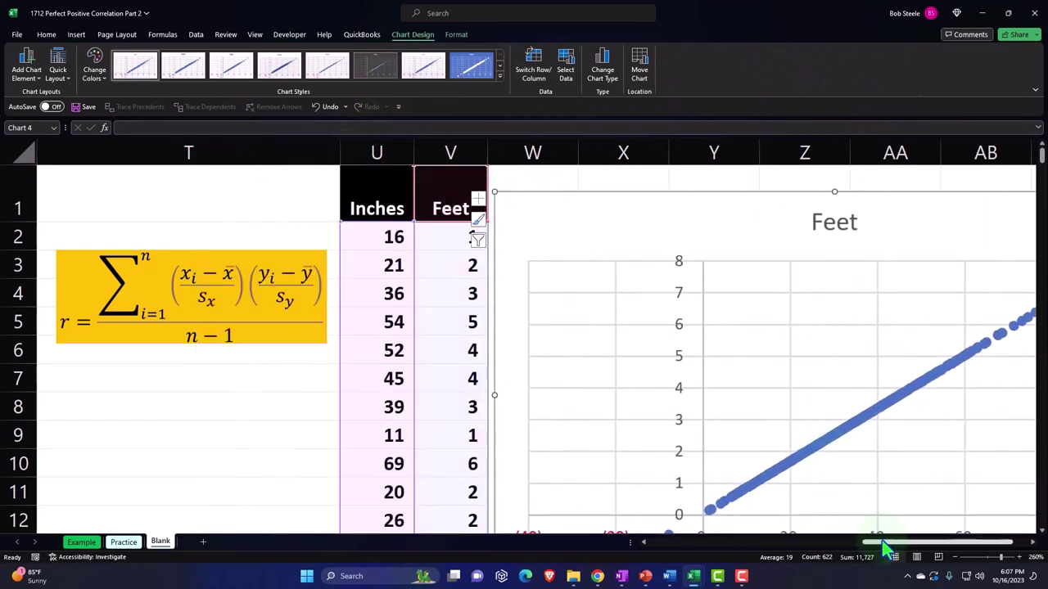
{"action": "left_click_drag", "start_coordinate": [881, 541], "coordinate": [901, 541]}
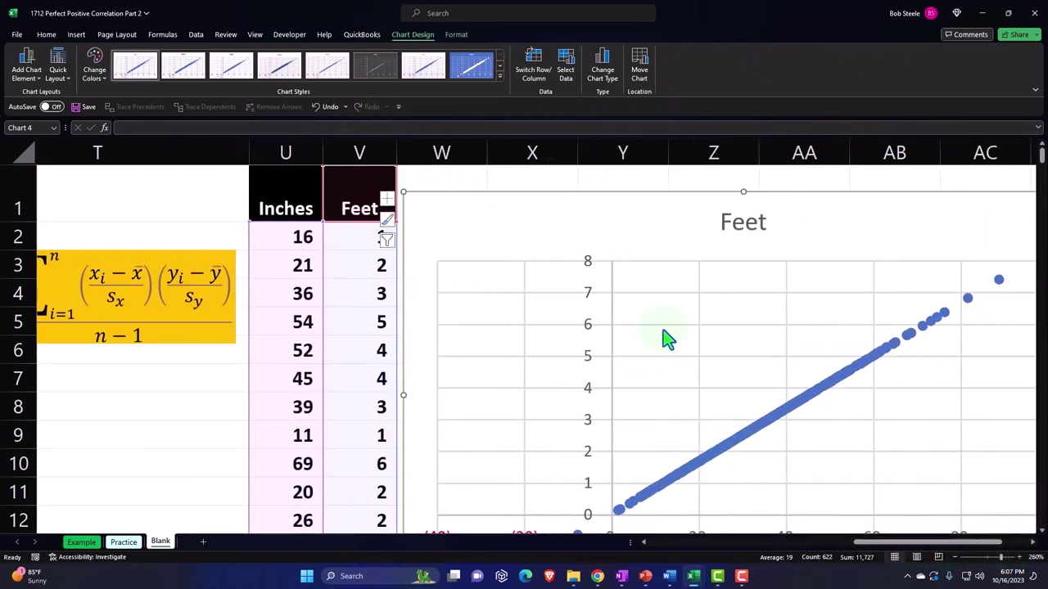
{"action": "left_click_drag", "start_coordinate": [402, 191], "coordinate": [468, 220]}
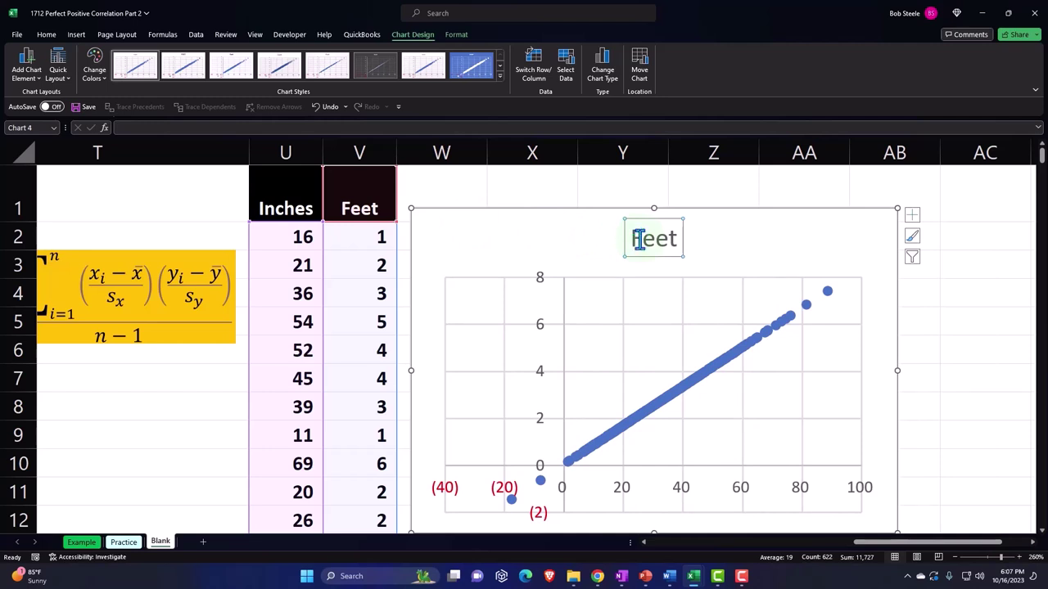
Delete the 'Feet' chart title and turn on axis titles.
{"action": "key", "text": "Delete"}
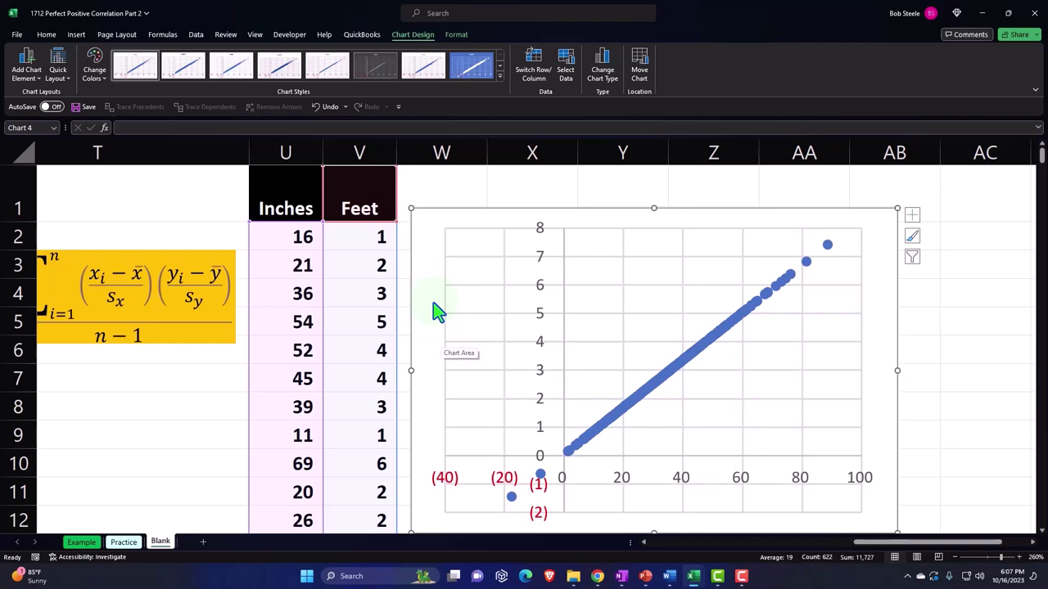
{"action": "scroll", "coordinate": [678, 496], "scroll_direction": "down", "scroll_amount": 1}
{"action": "scroll", "coordinate": [683, 486], "scroll_direction": "up", "scroll_amount": 1}
{"action": "left_click", "coordinate": [914, 218]}
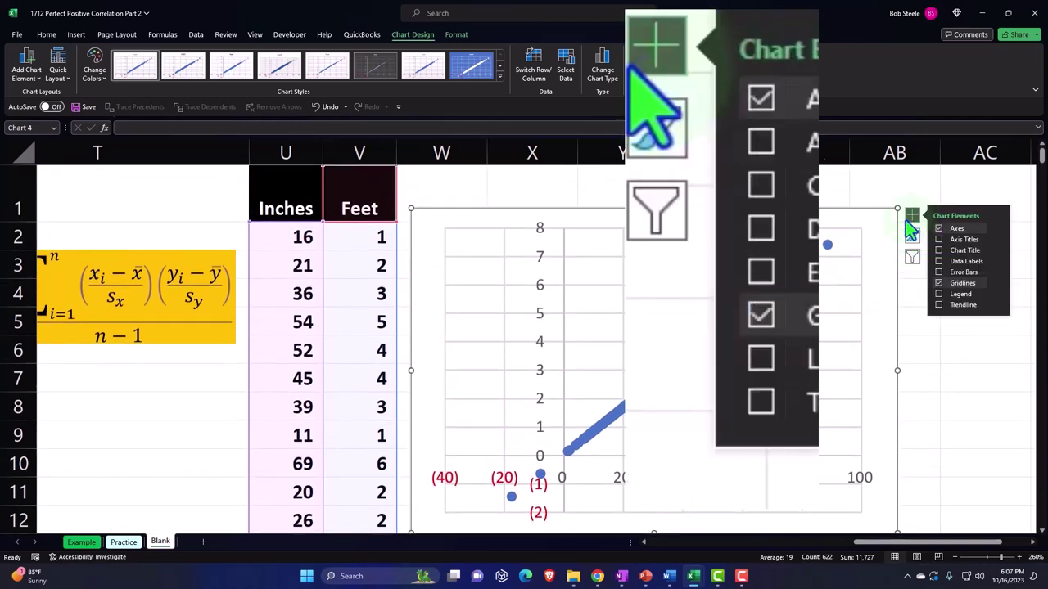
{"action": "left_click", "coordinate": [764, 411]}
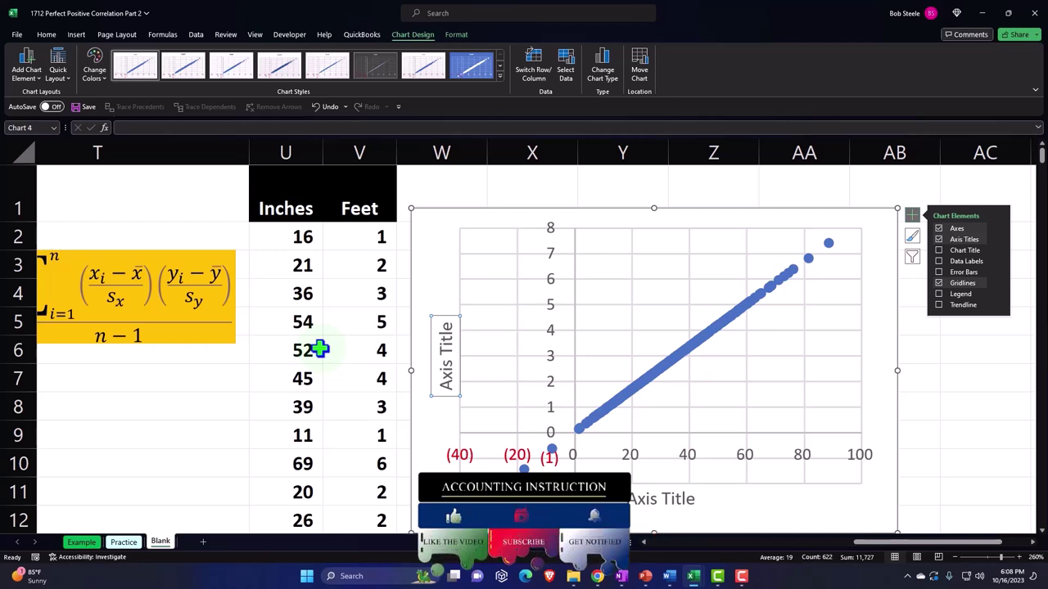
Link the horizontal axis title to =Blank!$U$1 and the vertical one to =Blank!$V$1.
{"action": "left_click", "coordinate": [639, 500]}
{"action": "type", "text": "="}
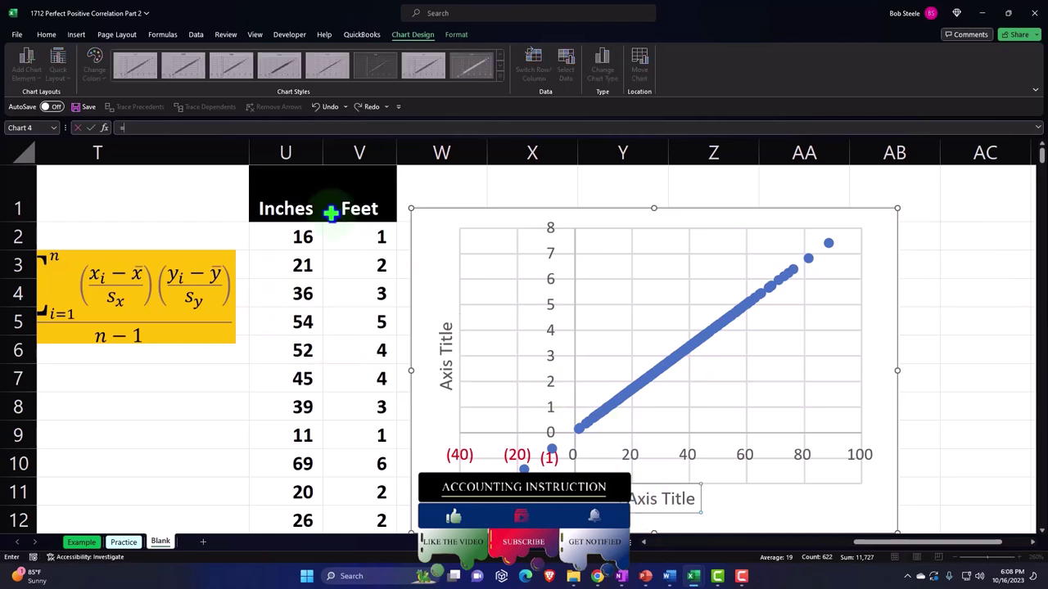
{"action": "left_click", "coordinate": [283, 206]}
{"action": "key", "text": "Return"}
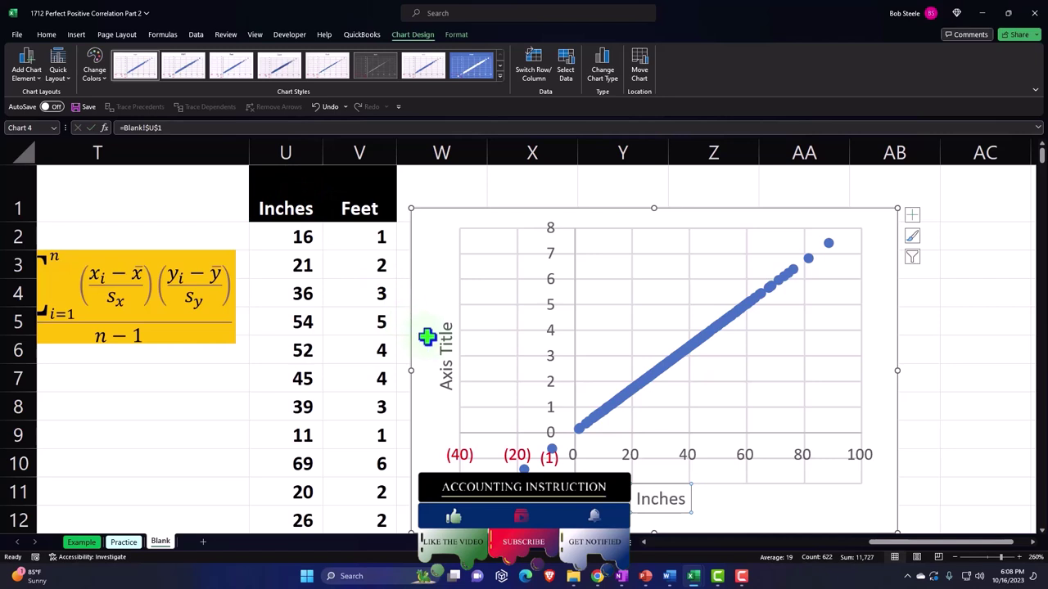
{"action": "left_click", "coordinate": [434, 337]}
{"action": "type", "text": "="}
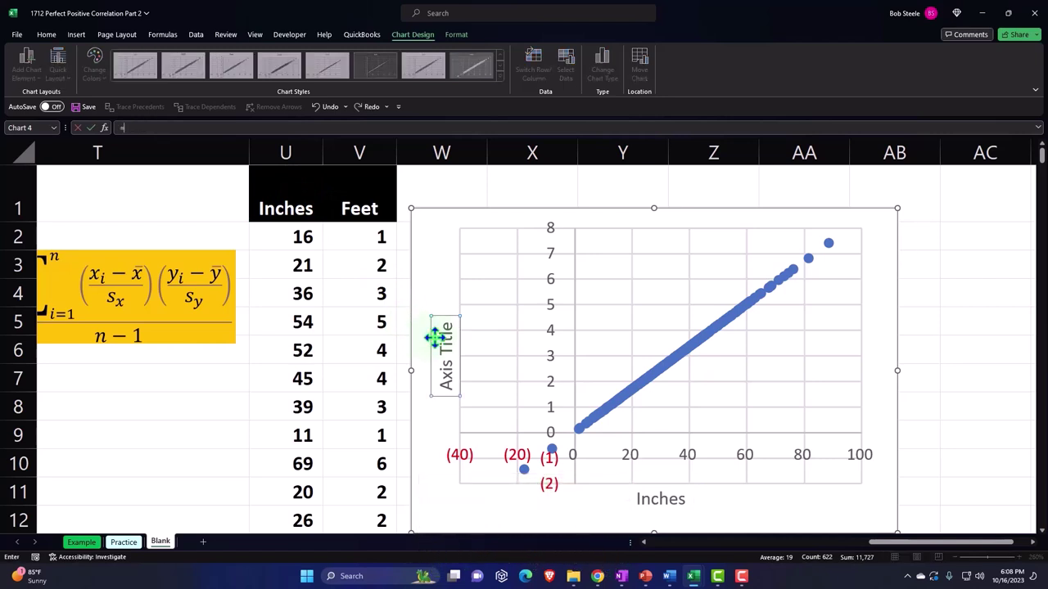
{"action": "left_click", "coordinate": [349, 193]}
{"action": "key", "text": "Return"}
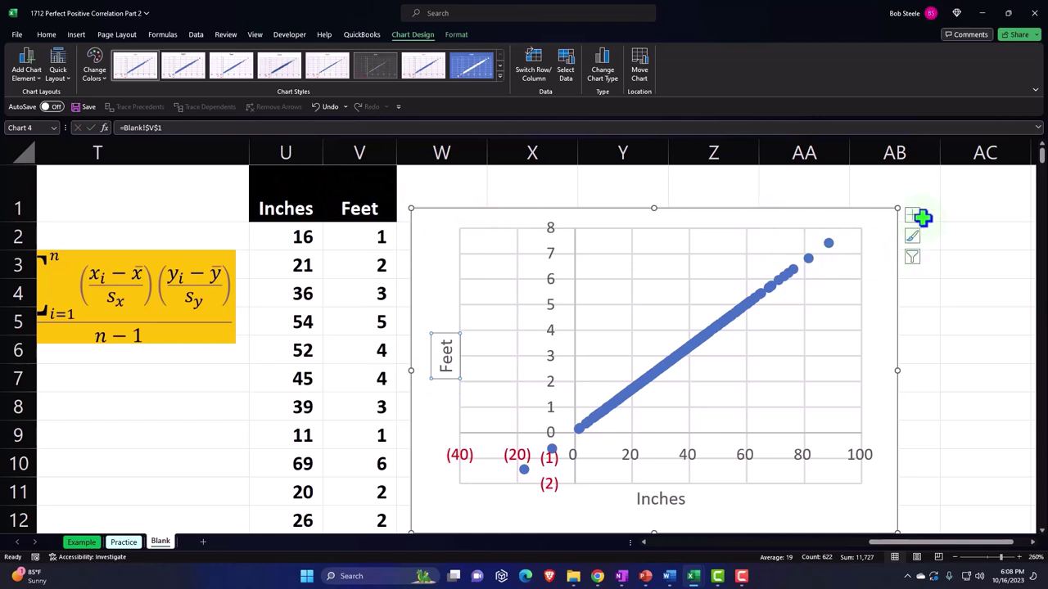
Add a linear trendline to the scatter chart.
{"action": "left_click", "coordinate": [912, 216]}
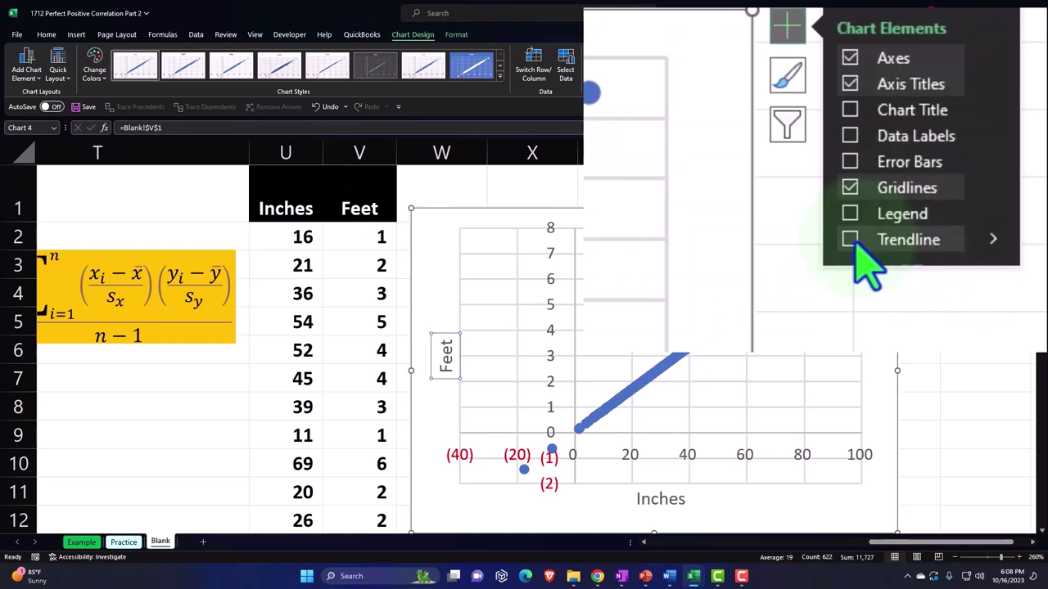
{"action": "left_click", "coordinate": [945, 306]}
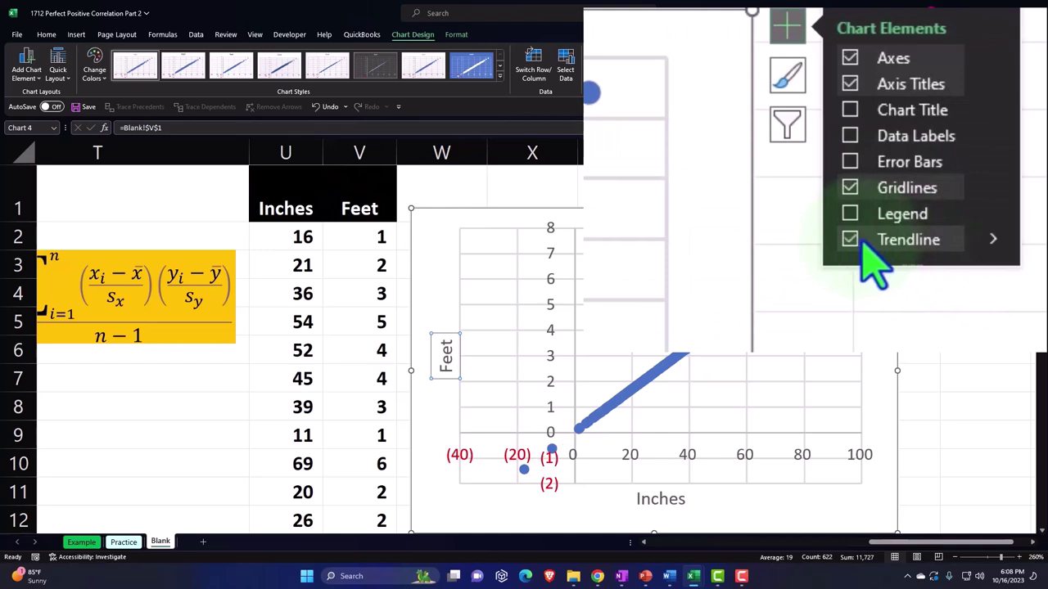
{"action": "left_click", "coordinate": [995, 243]}
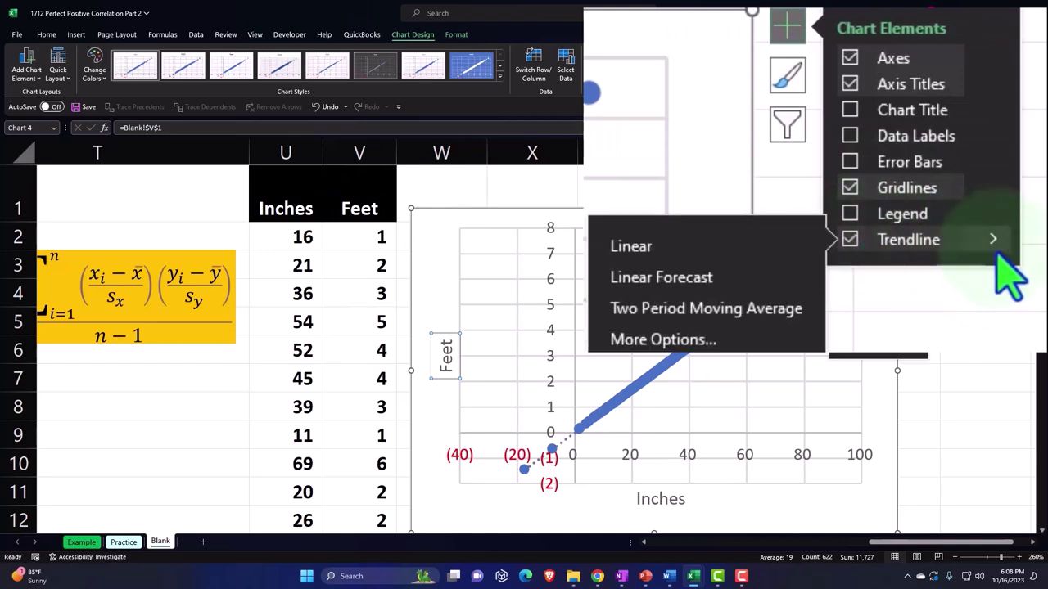
{"action": "left_click", "coordinate": [728, 342]}
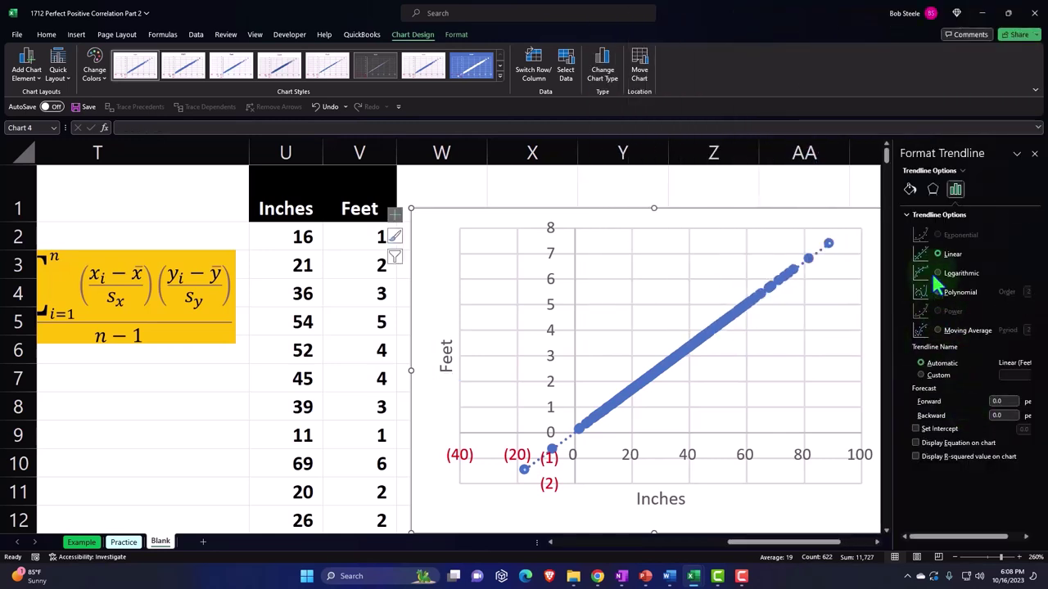
Format the trendline as a solid gold line.
{"action": "left_click", "coordinate": [909, 189]}
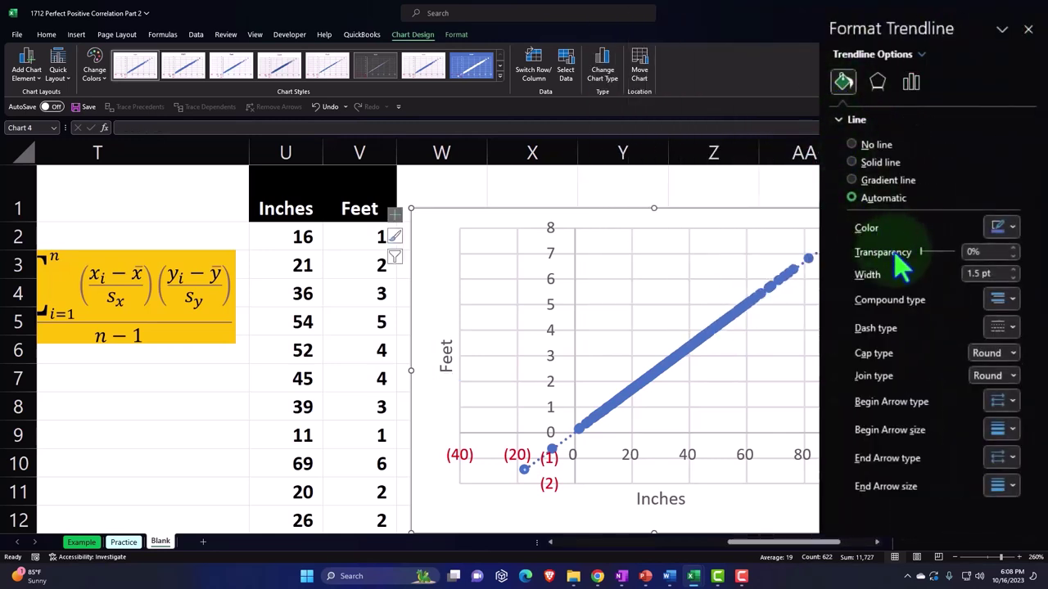
{"action": "left_click", "coordinate": [1013, 328]}
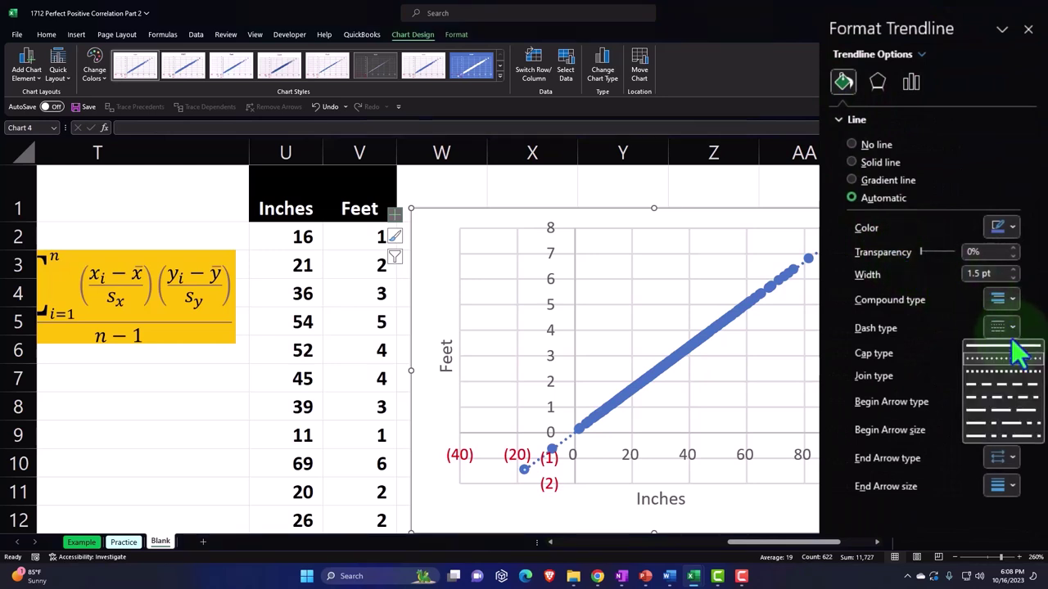
{"action": "left_click", "coordinate": [1017, 353]}
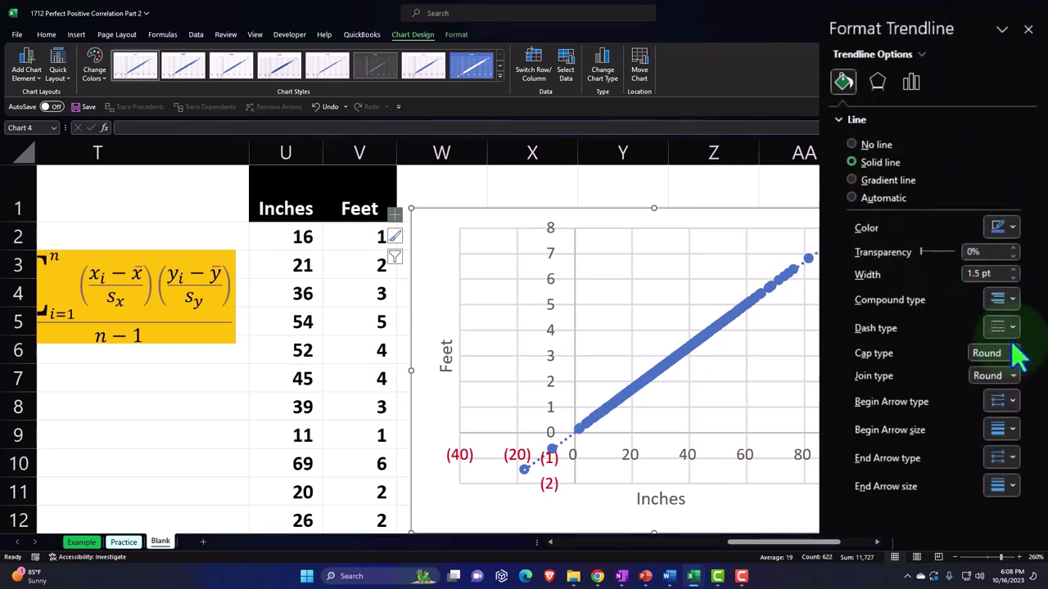
{"action": "left_click", "coordinate": [1009, 330]}
{"action": "left_click", "coordinate": [1013, 358]}
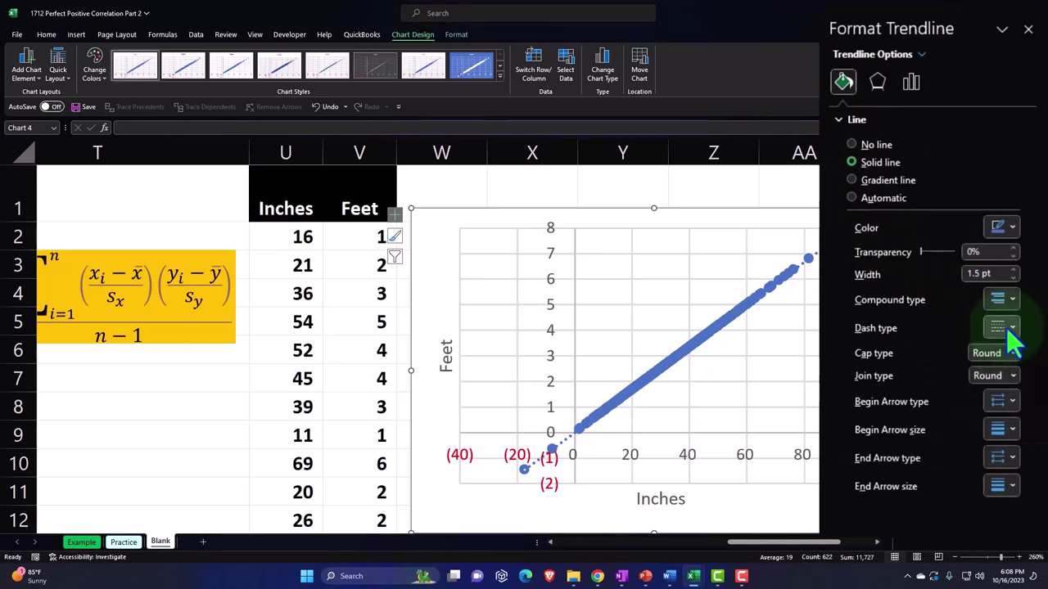
{"action": "left_click", "coordinate": [1002, 226]}
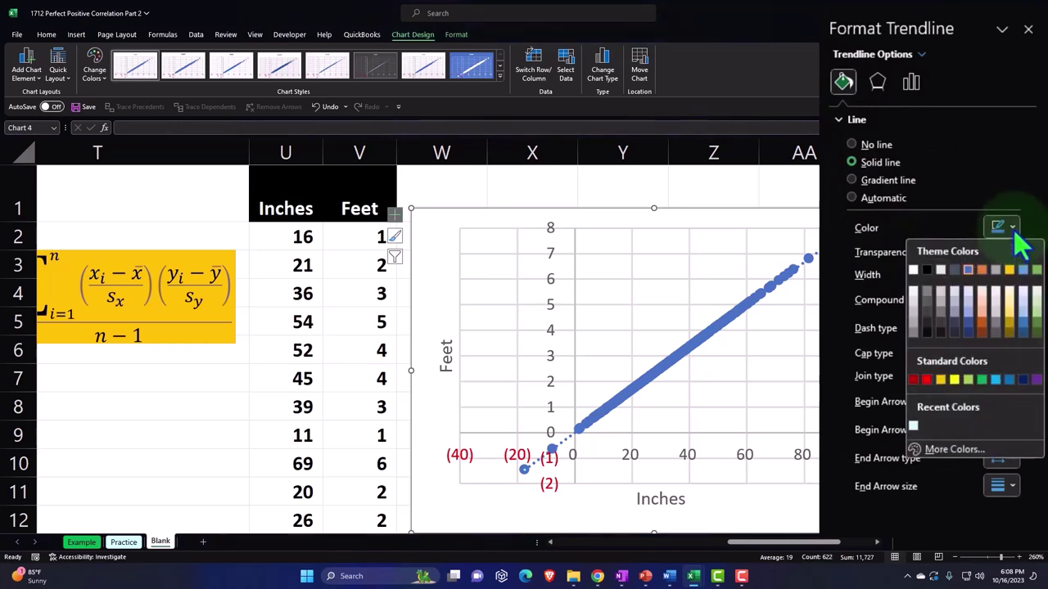
{"action": "left_click", "coordinate": [954, 379]}
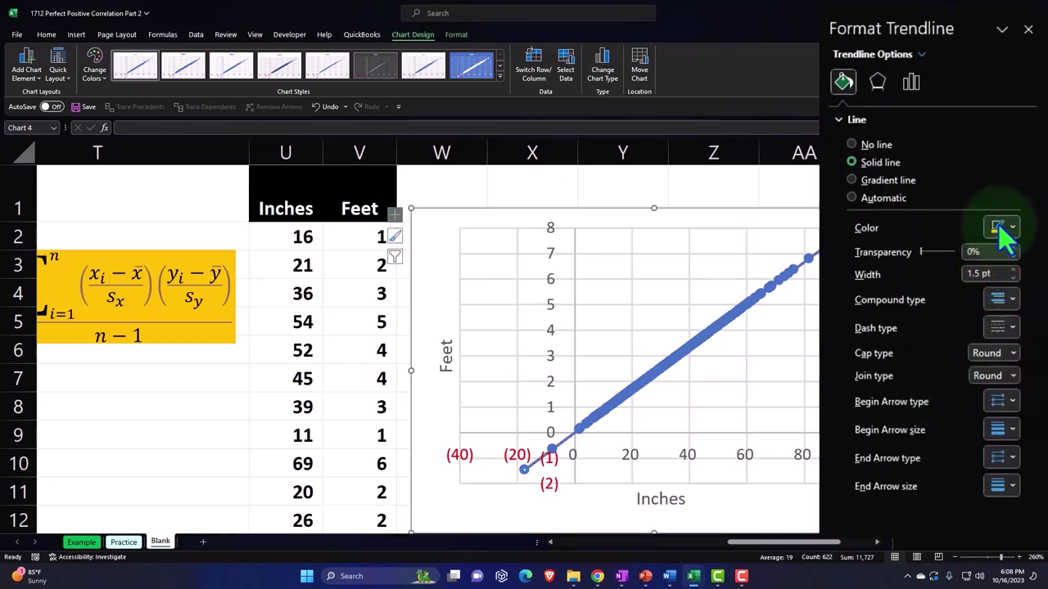
{"action": "left_click", "coordinate": [1002, 227]}
{"action": "left_click", "coordinate": [941, 379]}
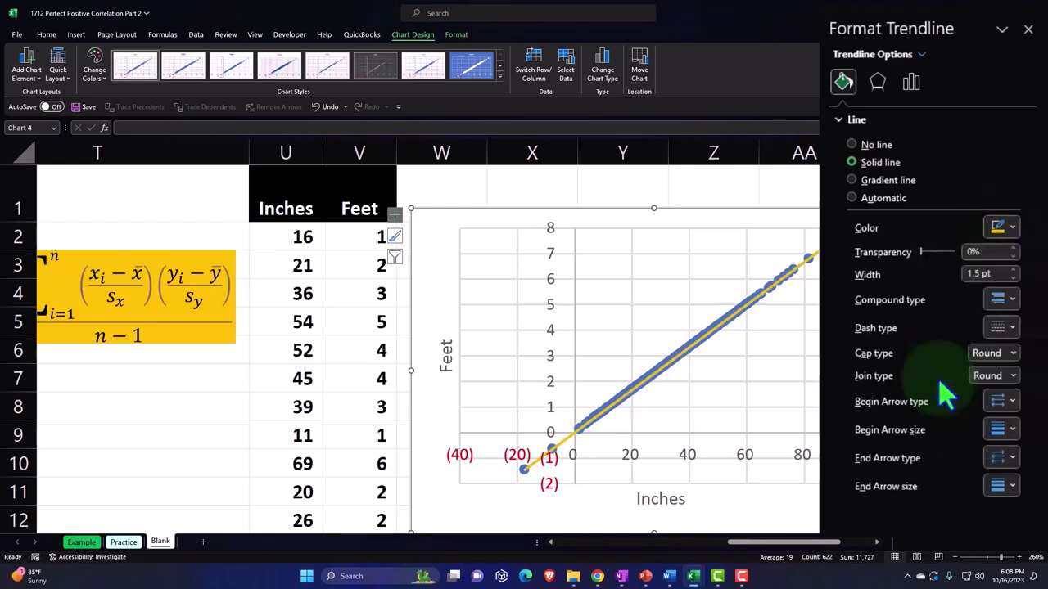
{"action": "left_click", "coordinate": [1028, 31]}
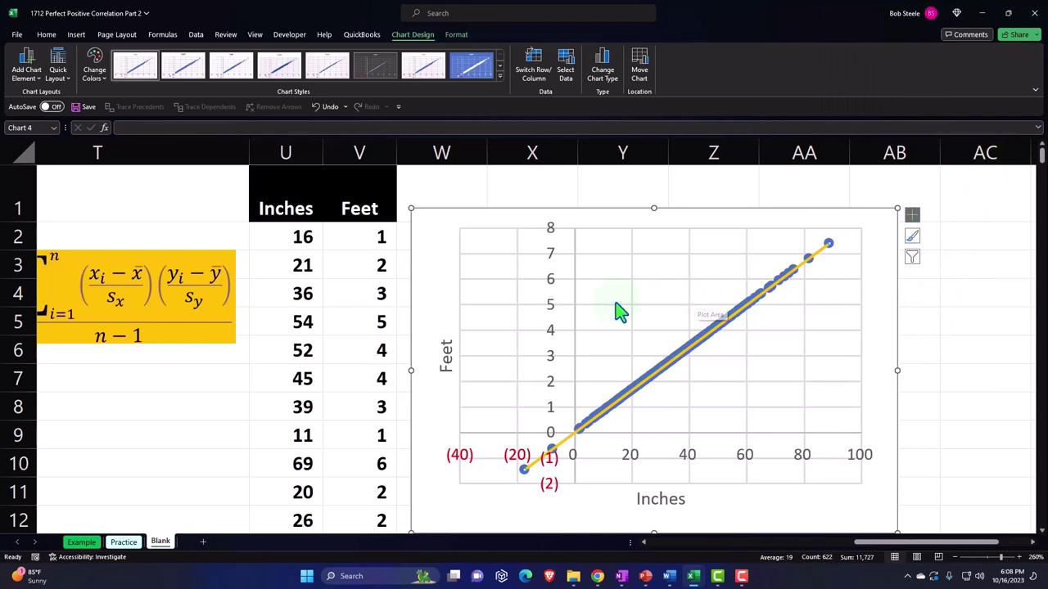
Move the finished chart further down the sheet.
{"action": "left_click_drag", "start_coordinate": [437, 230], "coordinate": [474, 411]}
{"action": "scroll", "coordinate": [533, 280], "scroll_direction": "down", "scroll_amount": 2}
{"action": "left_click_drag", "start_coordinate": [478, 254], "coordinate": [460, 392]}
{"action": "scroll", "coordinate": [477, 331], "scroll_direction": "down", "scroll_amount": 2}
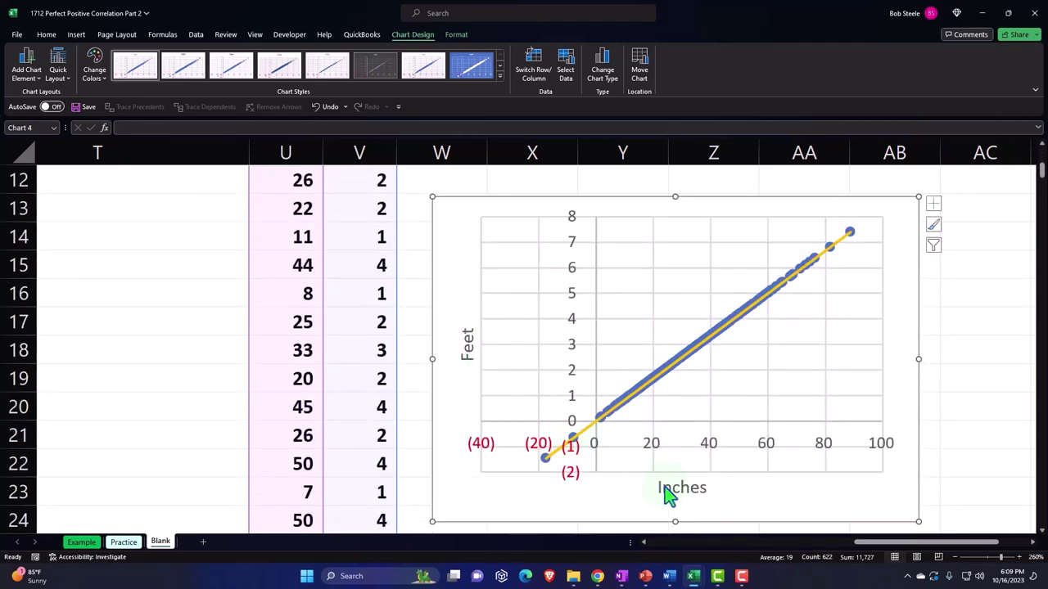
{"action": "left_click", "coordinate": [670, 491]}
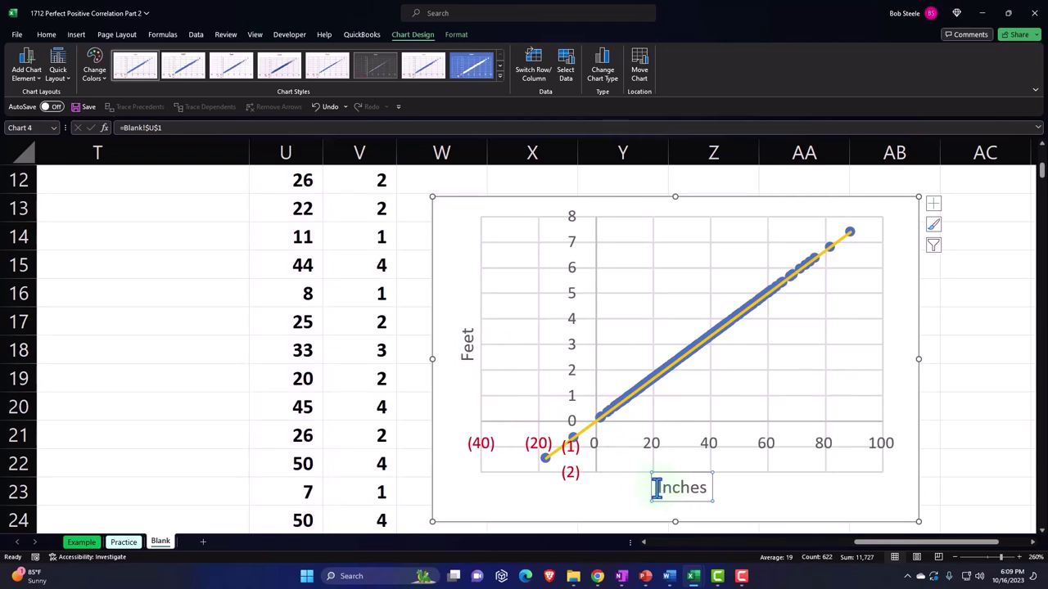
{"action": "scroll", "coordinate": [346, 360], "scroll_direction": "up", "scroll_amount": 4}
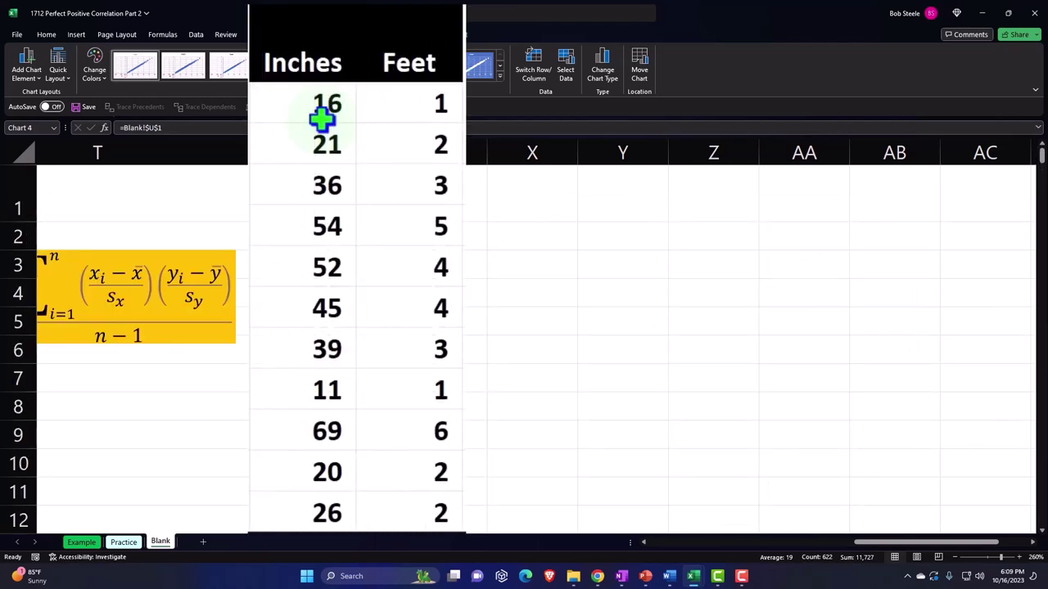
Insert a new plain scatter chart from the Inches and Feet columns down to the last row.
{"action": "left_click", "coordinate": [308, 66]}
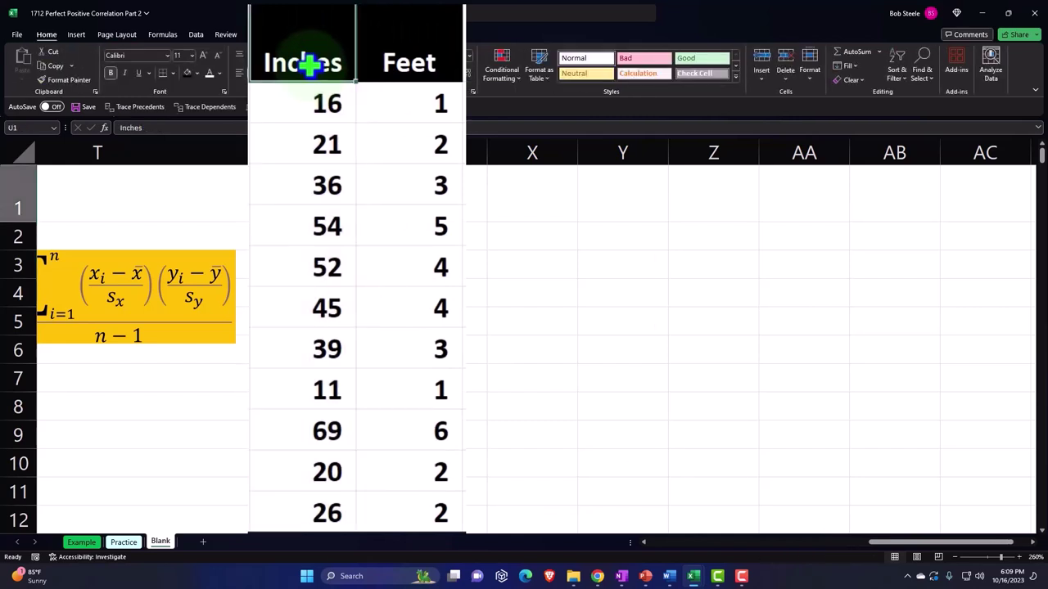
{"action": "left_click_drag", "start_coordinate": [308, 65], "coordinate": [409, 63]}
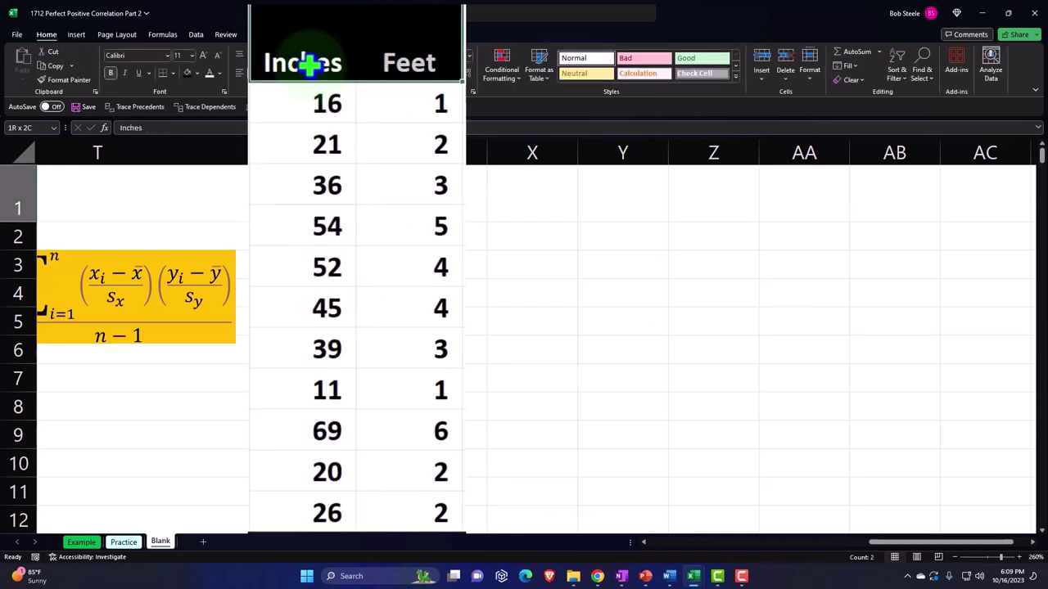
{"action": "key", "text": "shift+Down"}
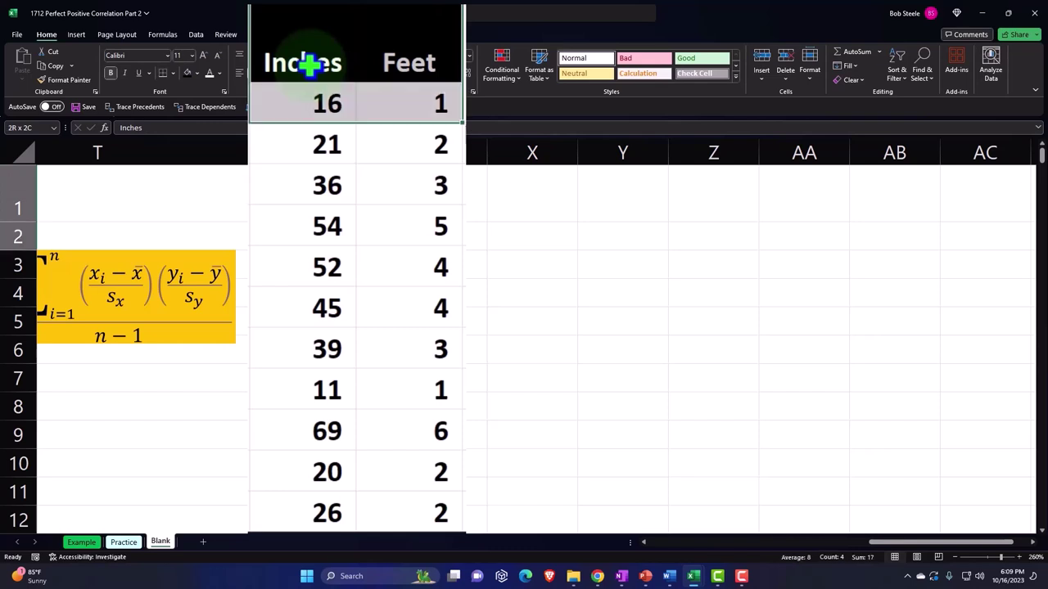
{"action": "key", "text": "ctrl+shift+Down"}
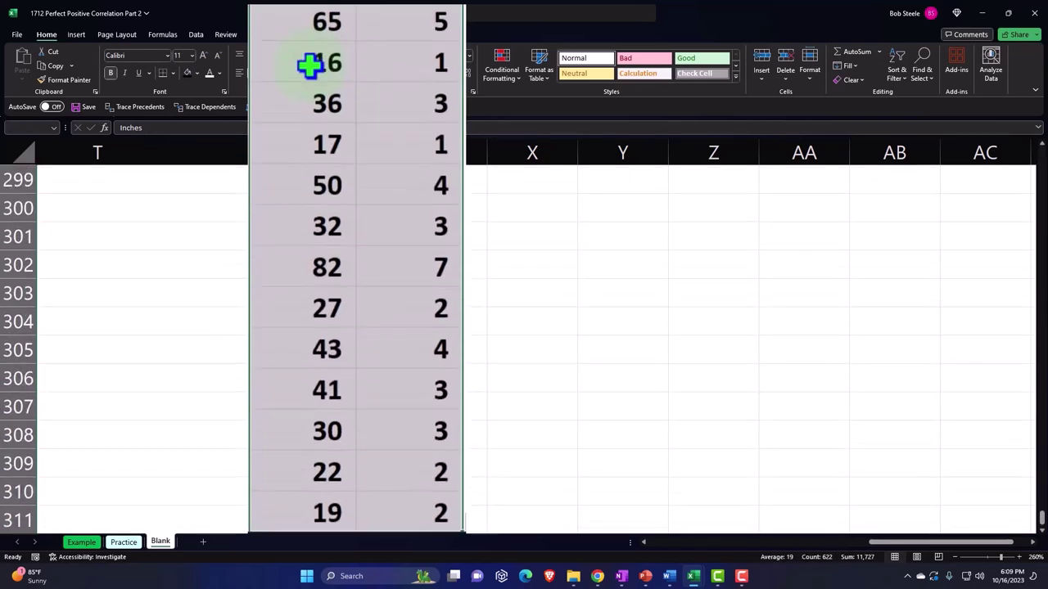
{"action": "scroll", "coordinate": [346, 82], "scroll_direction": "down", "scroll_amount": 2}
{"action": "scroll", "coordinate": [418, 93], "scroll_direction": "up", "scroll_amount": 10}
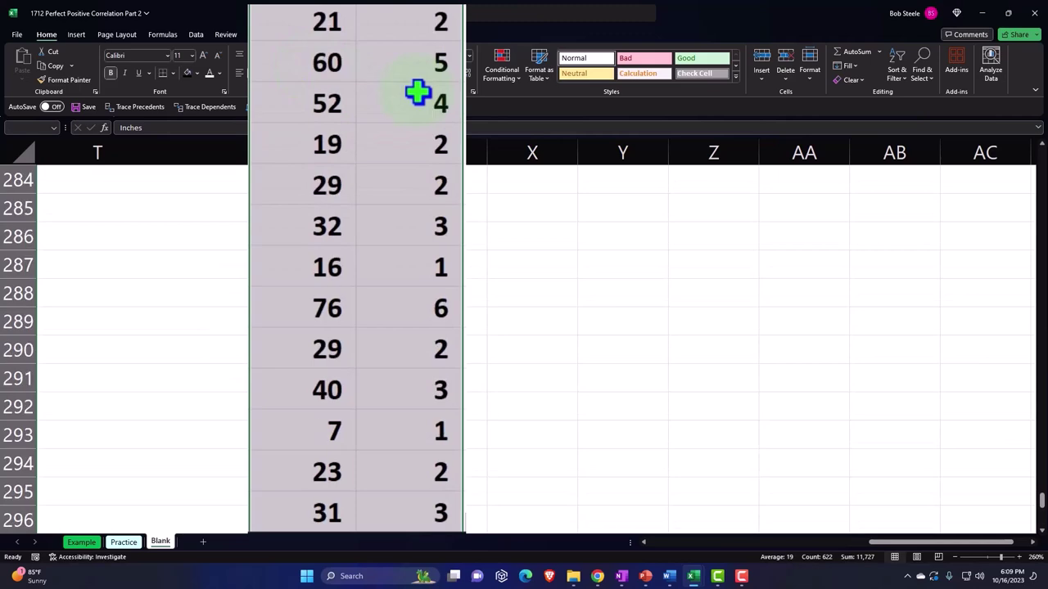
{"action": "scroll", "coordinate": [418, 92], "scroll_direction": "down", "scroll_amount": 2}
{"action": "scroll", "coordinate": [417, 93], "scroll_direction": "up", "scroll_amount": 20}
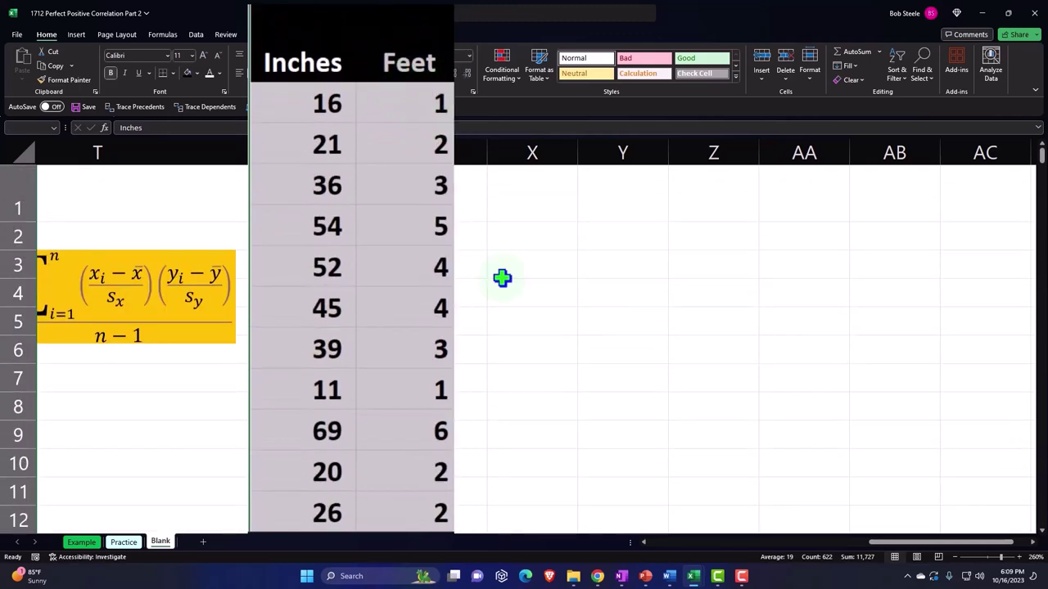
{"action": "left_click", "coordinate": [76, 36]}
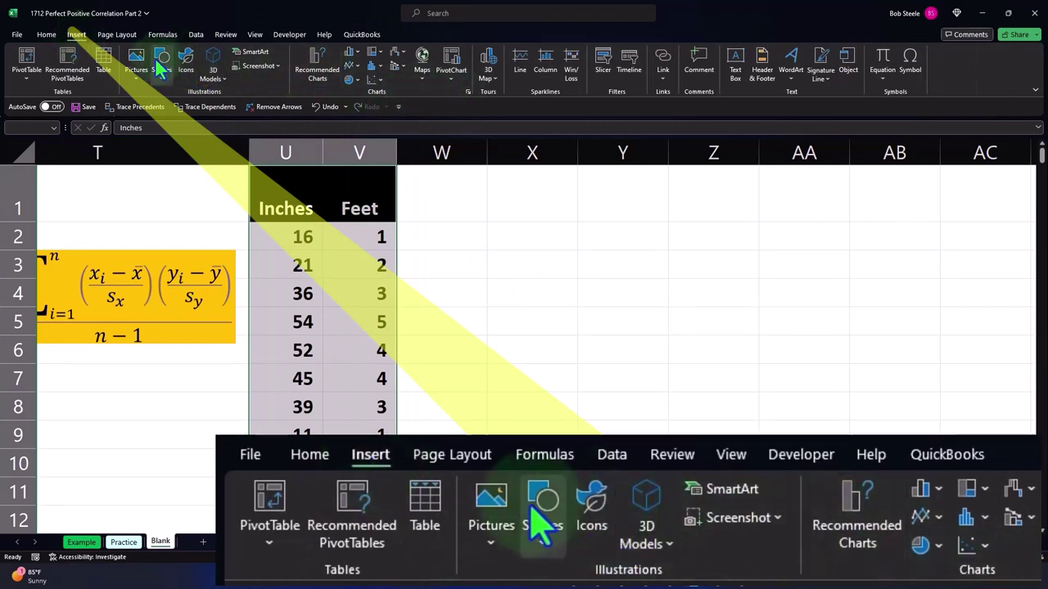
{"action": "left_click", "coordinate": [372, 79]}
{"action": "left_click", "coordinate": [381, 117]}
Shrink the new chart and place it beside the Inches/Feet table.
{"action": "left_click_drag", "start_coordinate": [319, 161], "coordinate": [466, 213]}
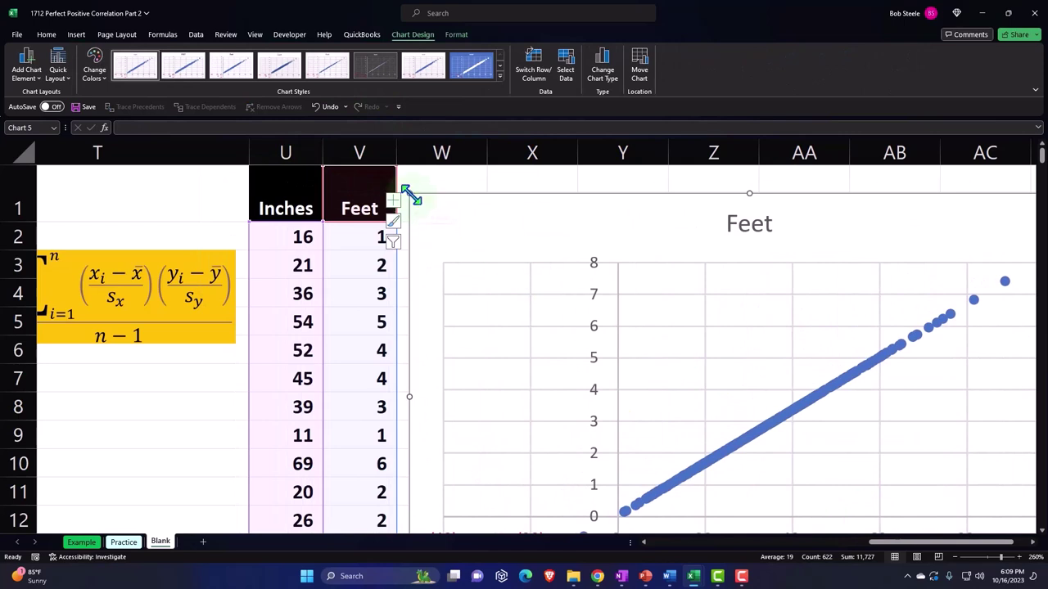
{"action": "left_click_drag", "start_coordinate": [409, 196], "coordinate": [550, 276]}
{"action": "left_click_drag", "start_coordinate": [601, 297], "coordinate": [468, 212]}
{"action": "left_click", "coordinate": [669, 233]}
Delete the 'Feet' chart title and add axis titles.
{"action": "key", "text": "Delete"}
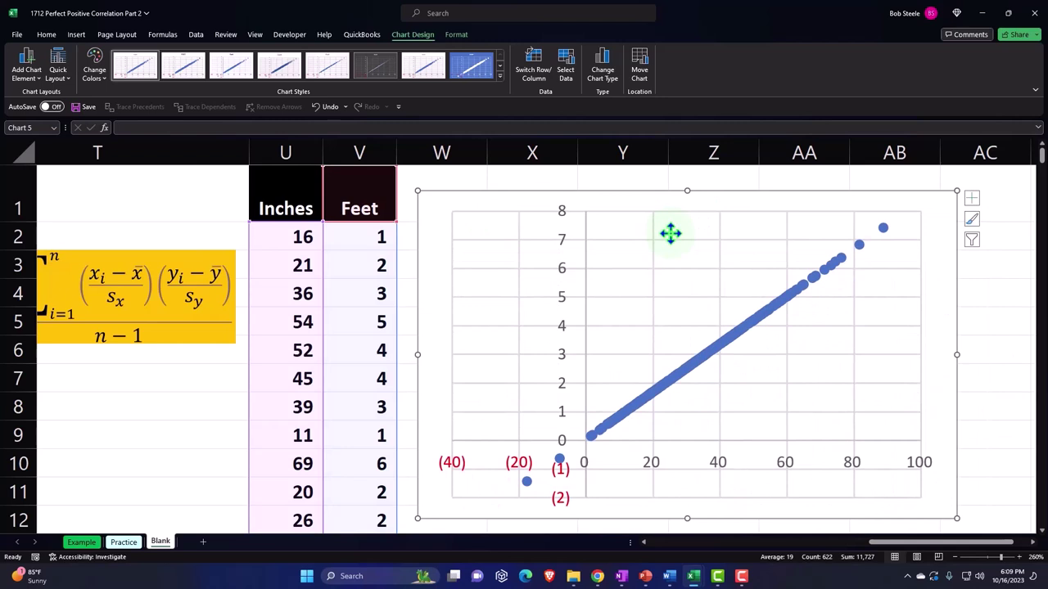
{"action": "left_click", "coordinate": [972, 199]}
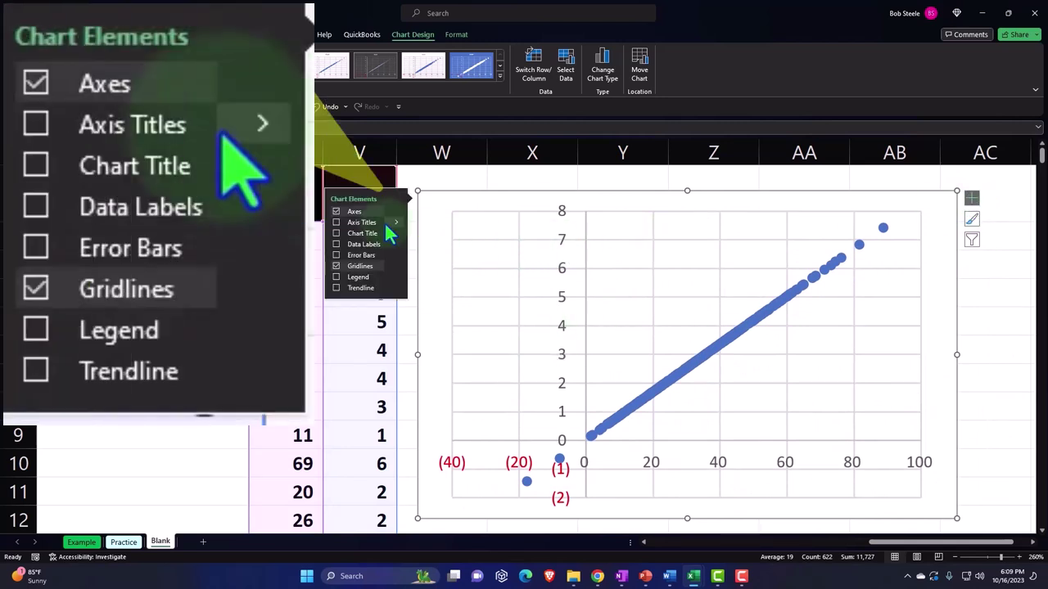
{"action": "left_click", "coordinate": [379, 223]}
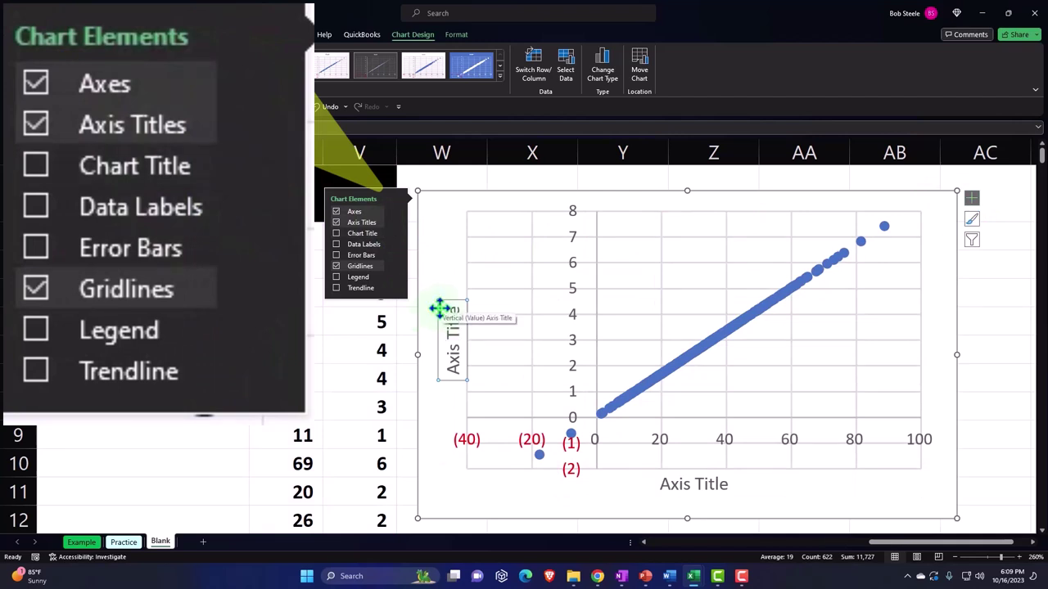
Link the horizontal axis title to Feet header V1 and the vertical one to Inches header U1.
{"action": "type", "text": "="}
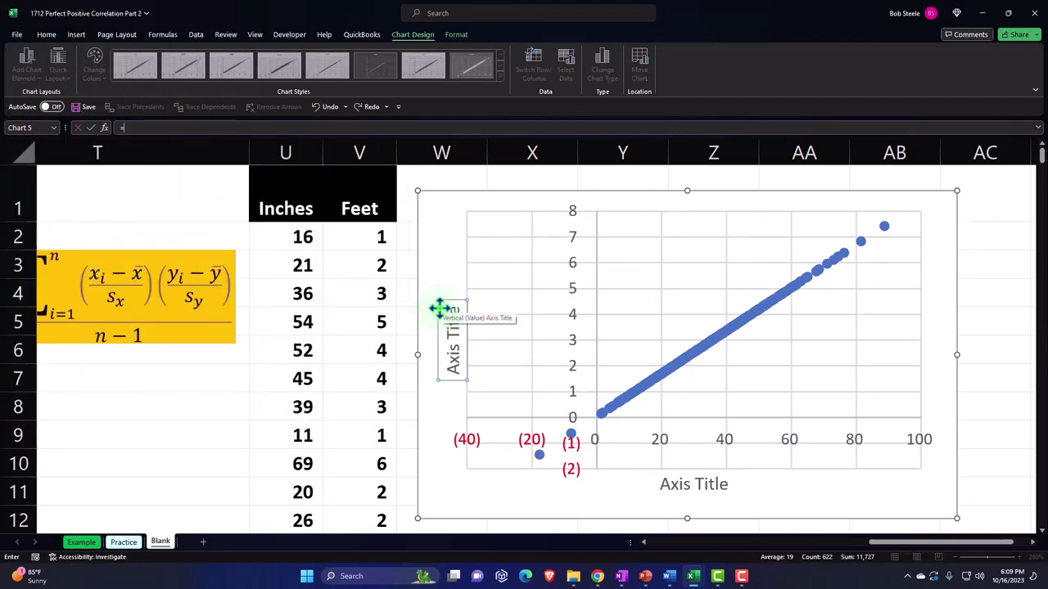
{"action": "left_click", "coordinate": [661, 488]}
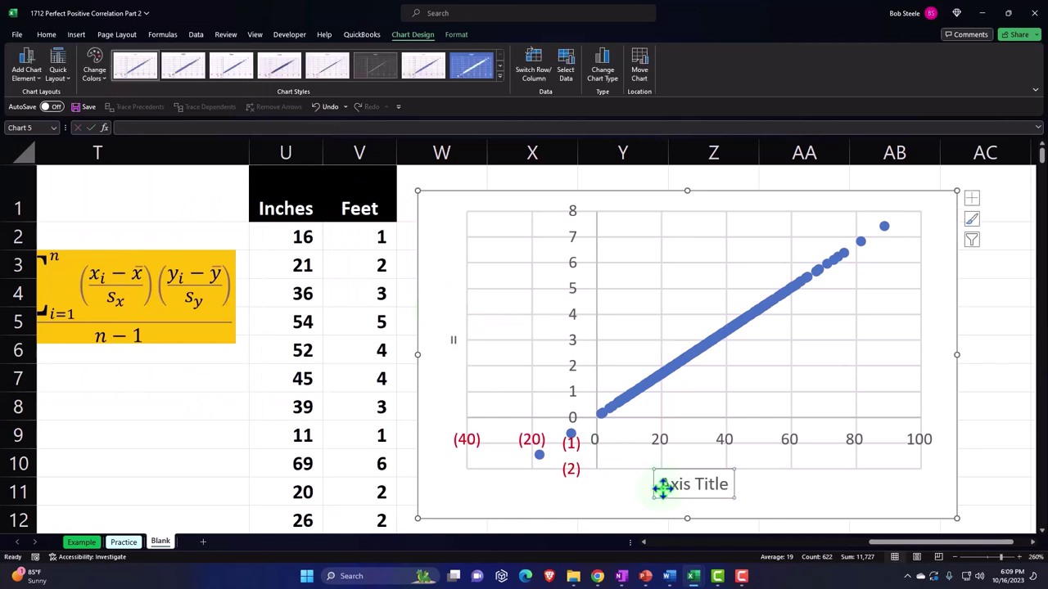
{"action": "type", "text": "="}
{"action": "left_click", "coordinate": [352, 209]}
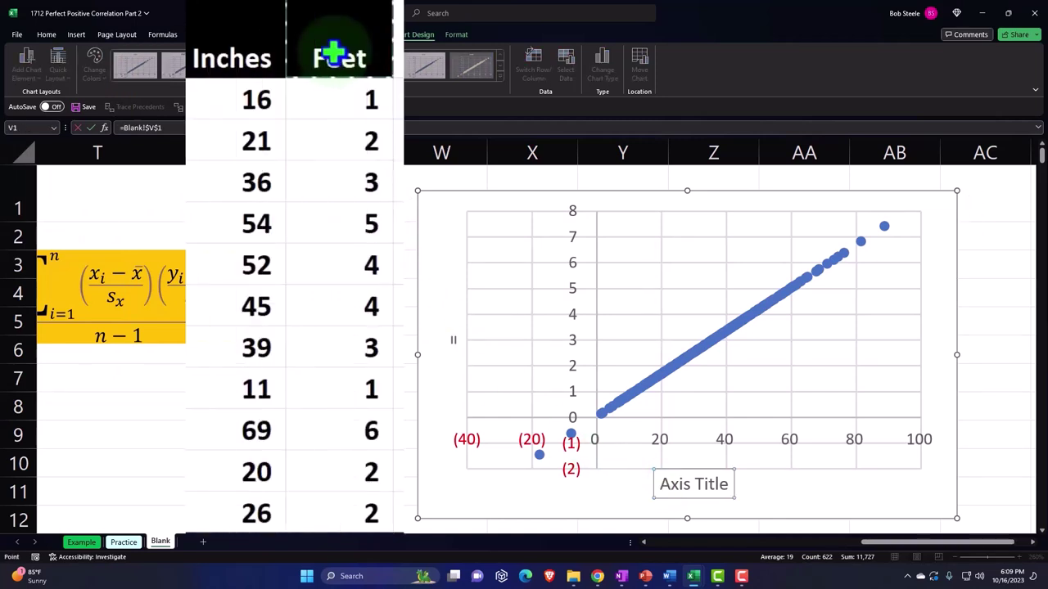
{"action": "key", "text": "Return"}
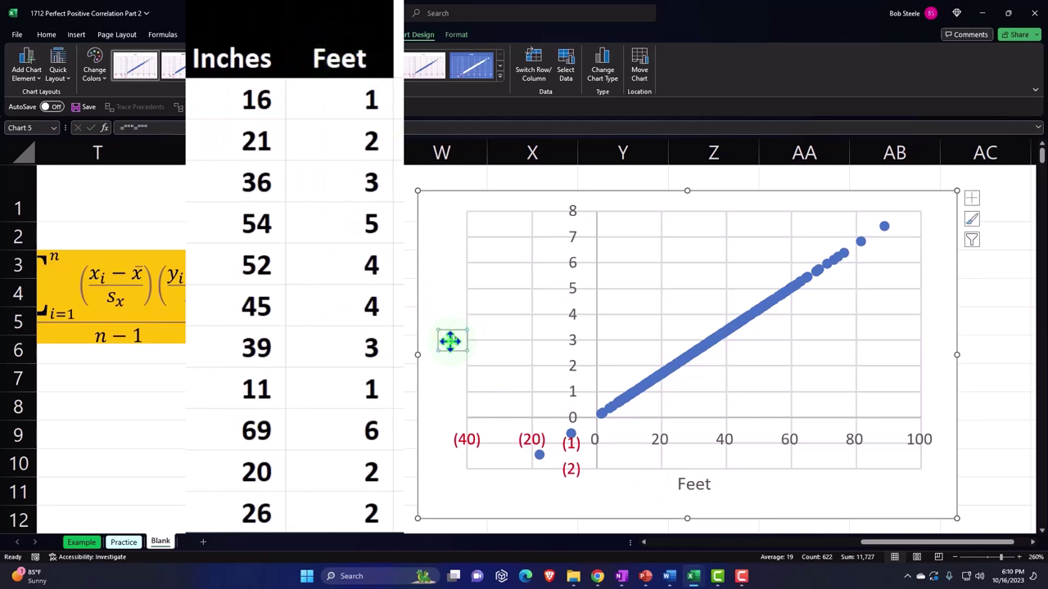
{"action": "type", "text": "="}
{"action": "left_click", "coordinate": [236, 59]}
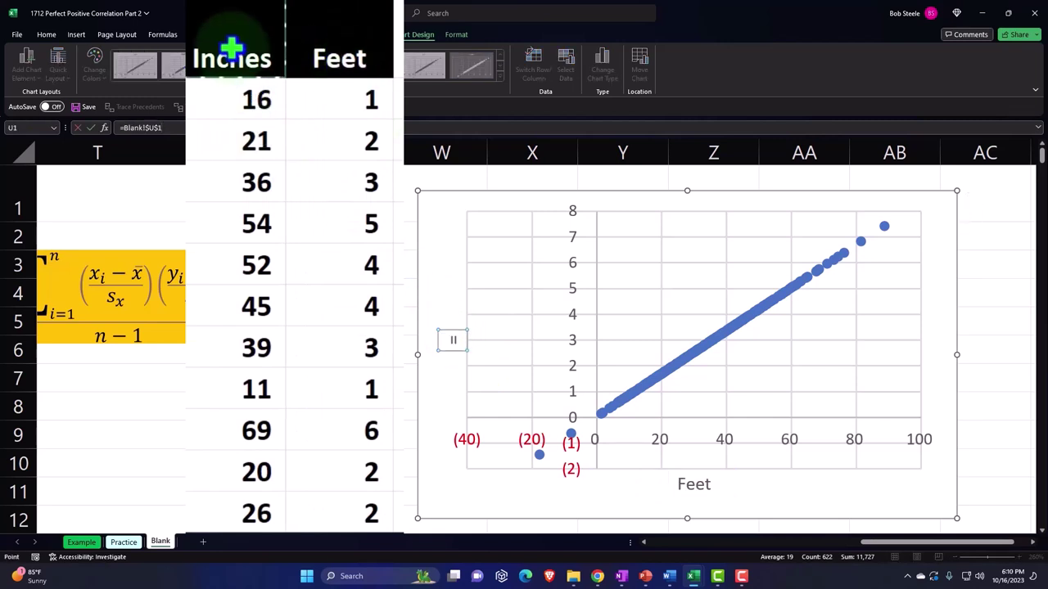
{"action": "key", "text": "Return"}
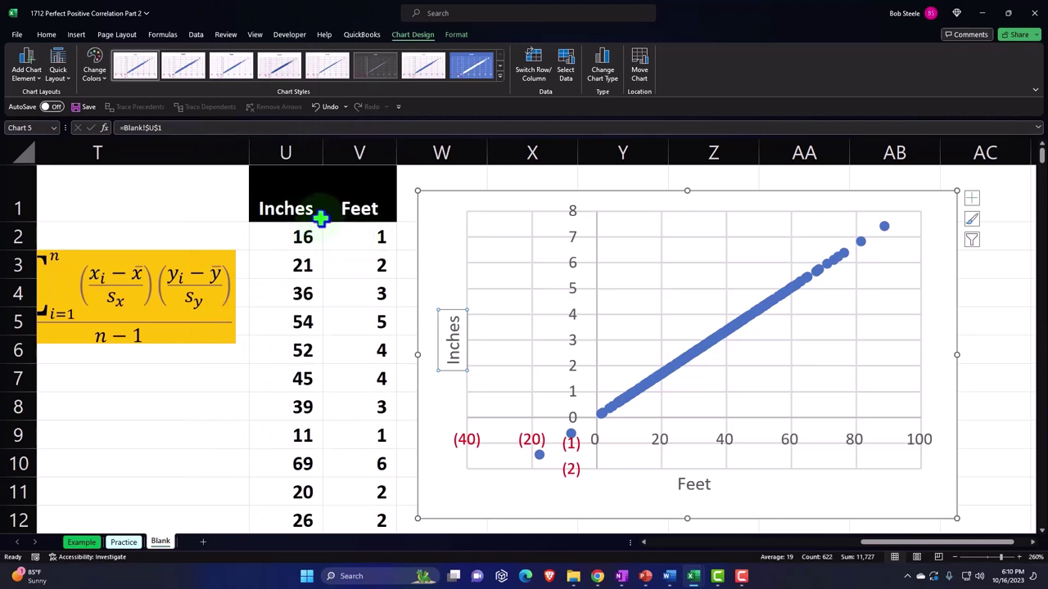
{"action": "left_click", "coordinate": [420, 217]}
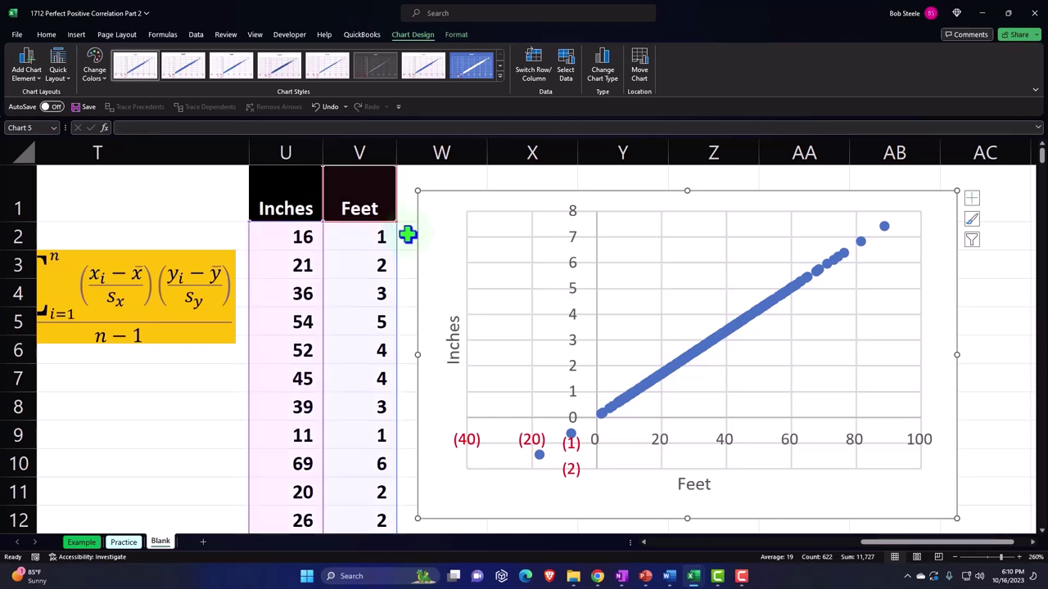
Edit the chart series so its X values are Feet V2:V311.
{"action": "left_click", "coordinate": [565, 67]}
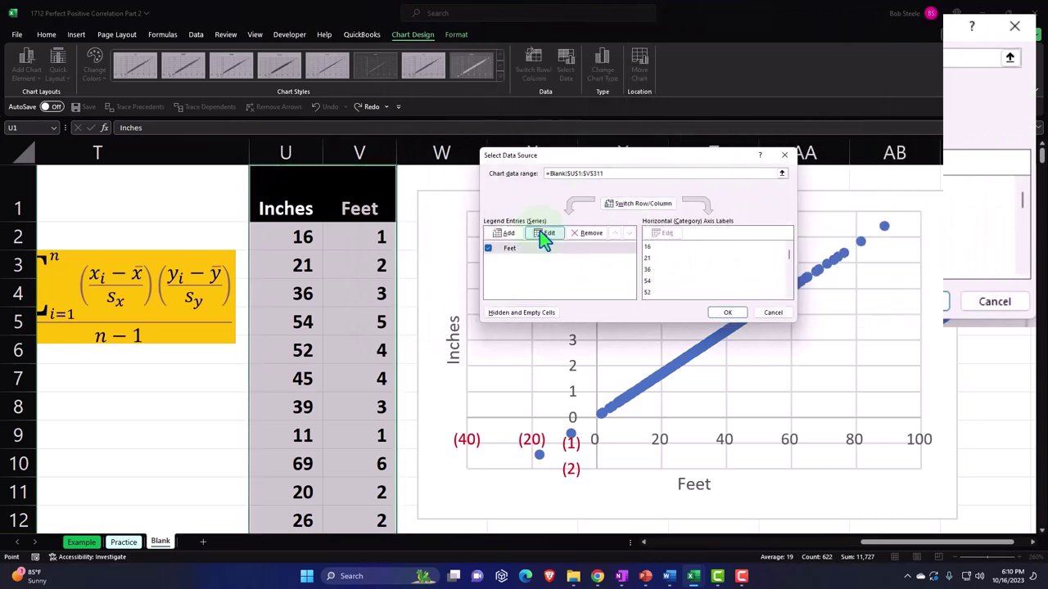
{"action": "left_click", "coordinate": [539, 231]}
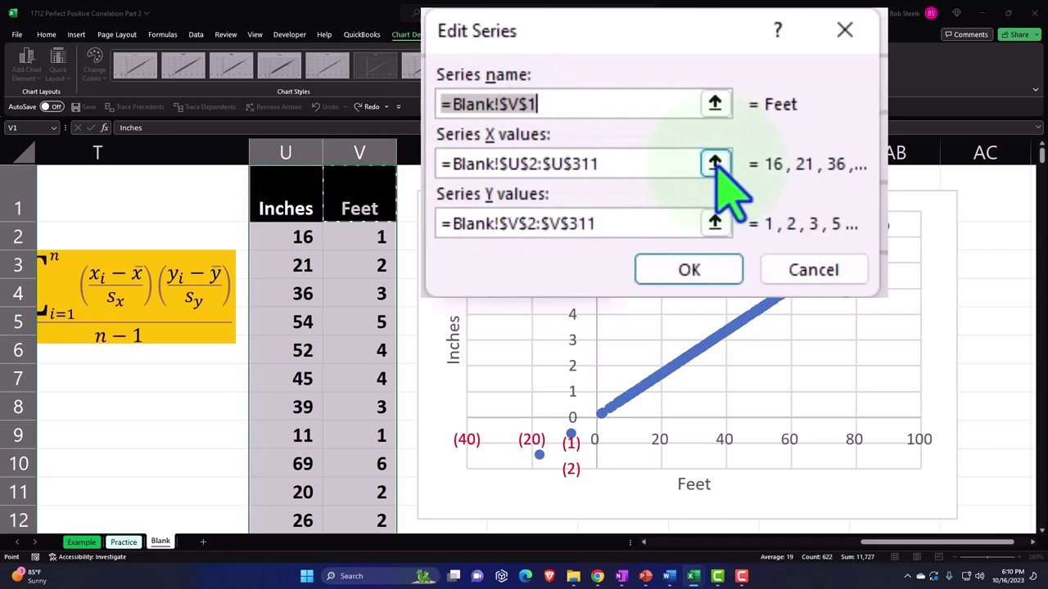
{"action": "left_click", "coordinate": [714, 163]}
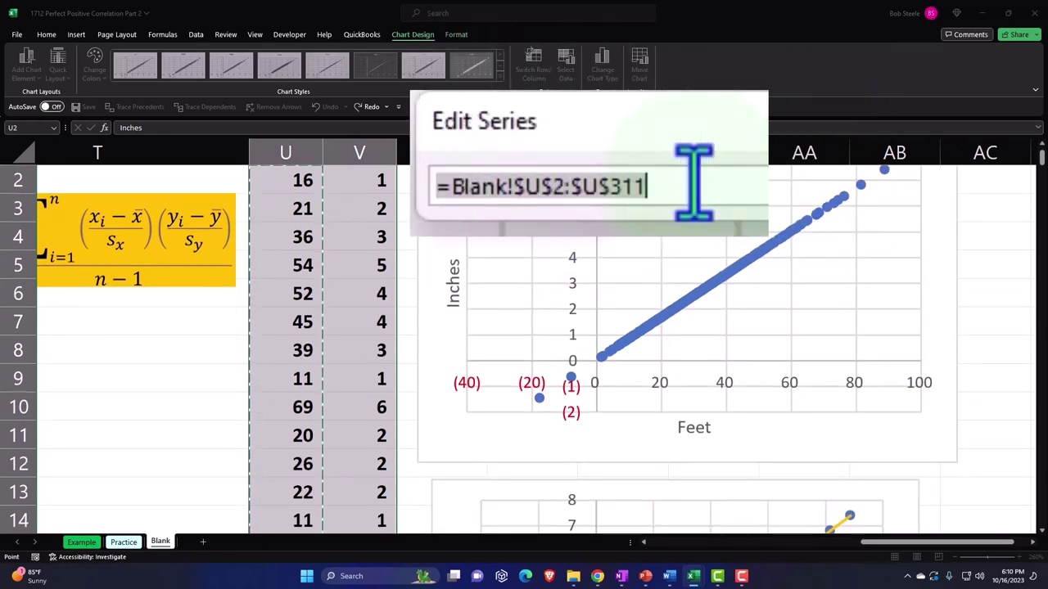
{"action": "key", "text": "BackSpace"}
{"action": "scroll", "coordinate": [503, 288], "scroll_direction": "up", "scroll_amount": 1}
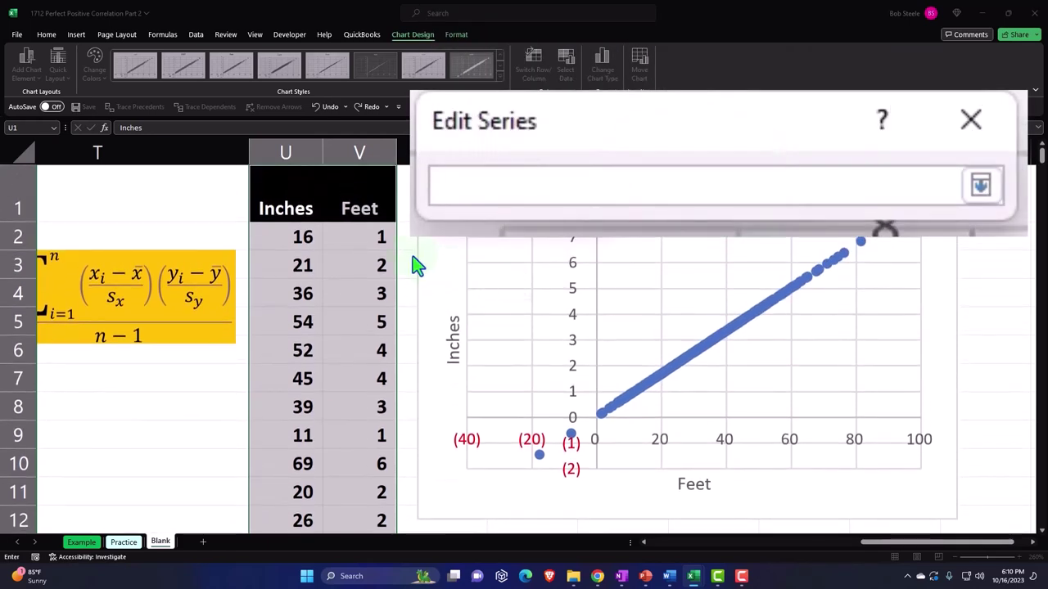
{"action": "left_click", "coordinate": [370, 236]}
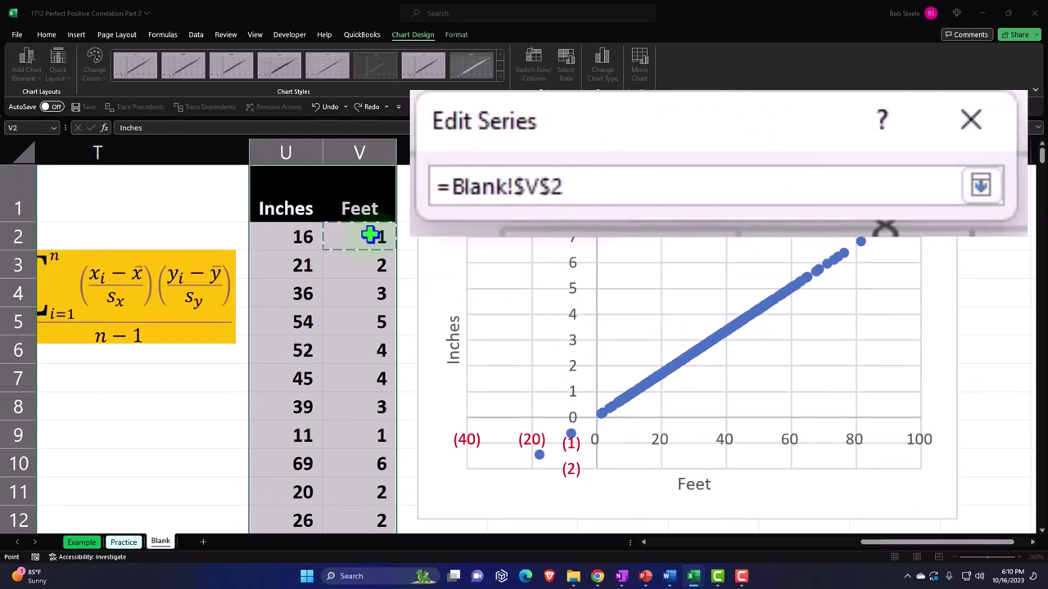
{"action": "key", "text": "ctrl+shift+Down"}
{"action": "key", "text": "ctrl+BackSpace"}
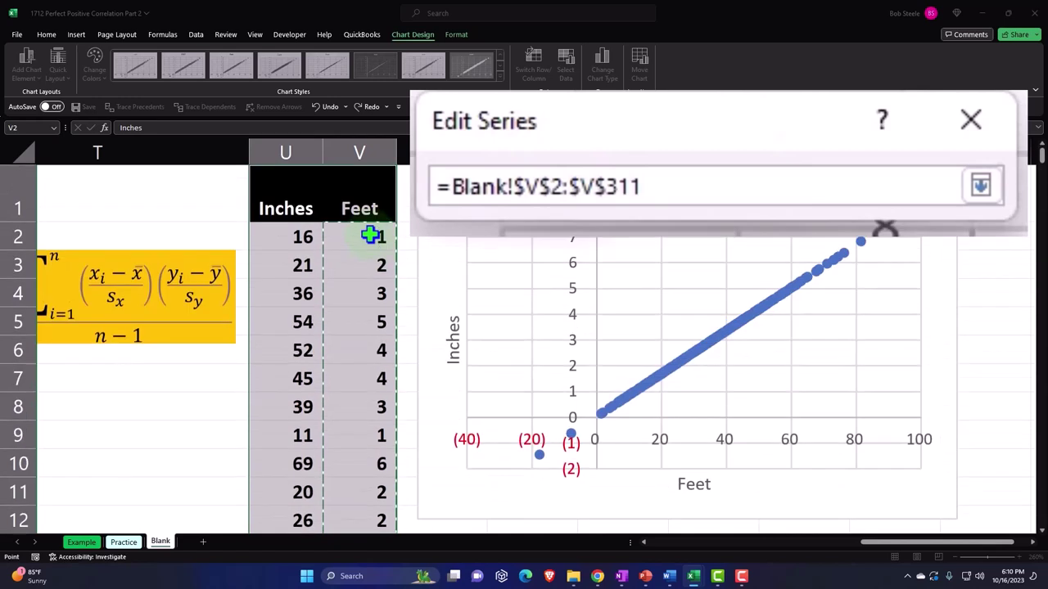
{"action": "left_click", "coordinate": [599, 200]}
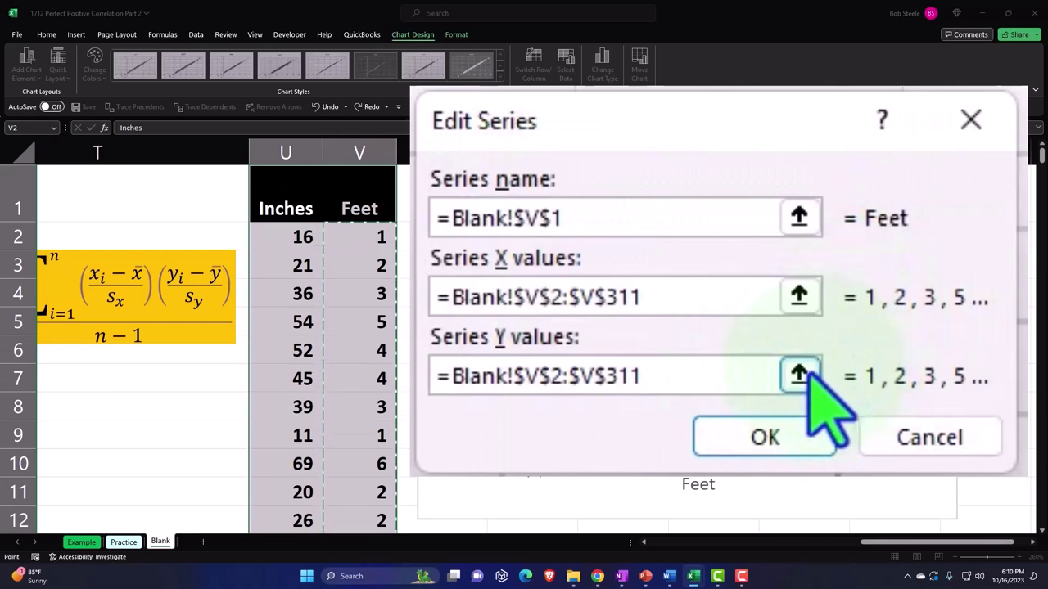
Set the series Y values to Inches U2:U311 and apply the change.
{"action": "left_click", "coordinate": [550, 252]}
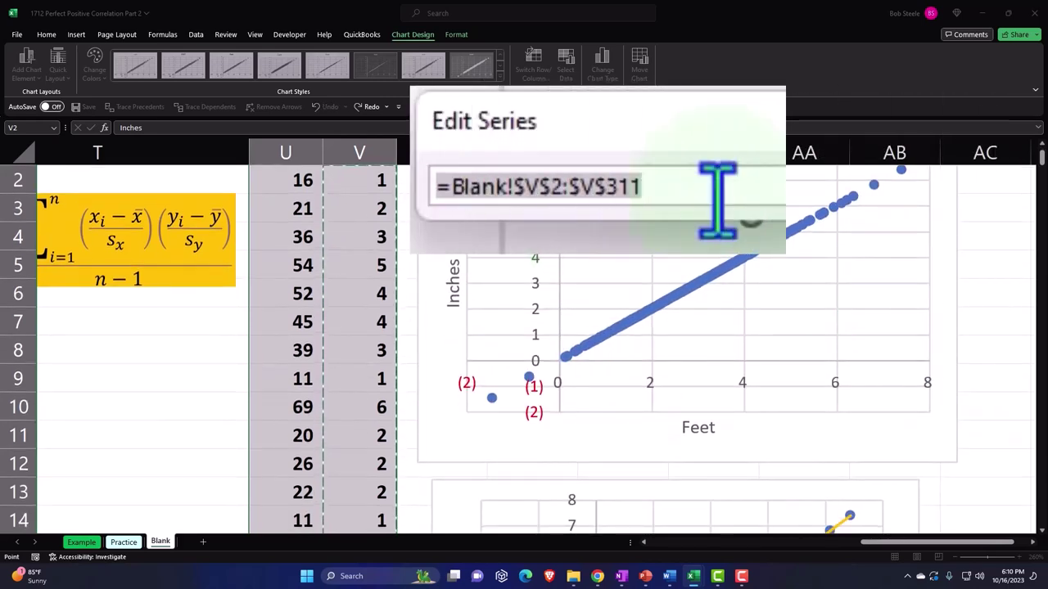
{"action": "key", "text": "BackSpace"}
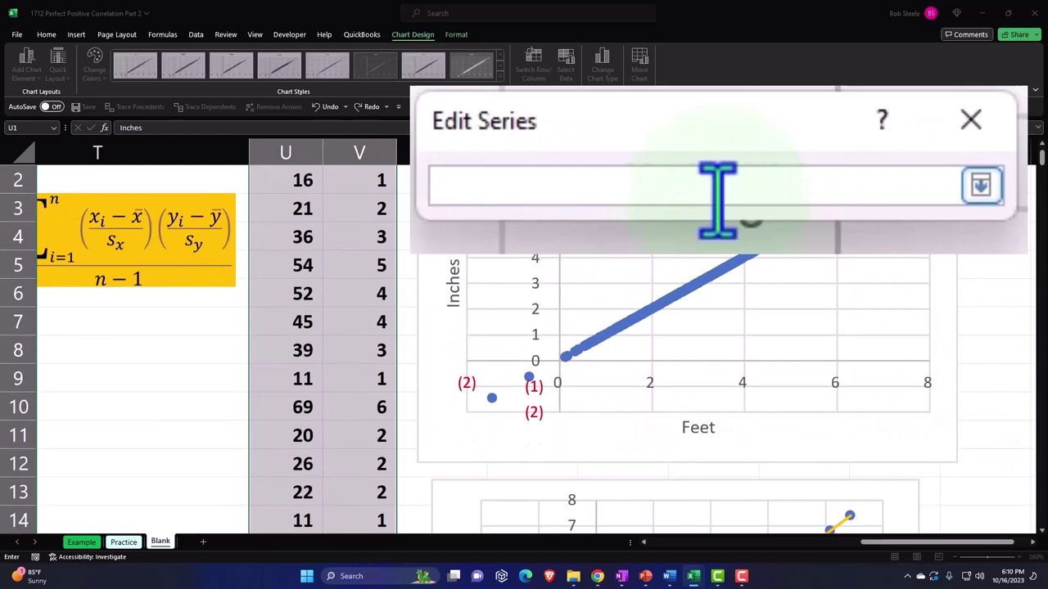
{"action": "scroll", "coordinate": [404, 260], "scroll_direction": "up", "scroll_amount": 1}
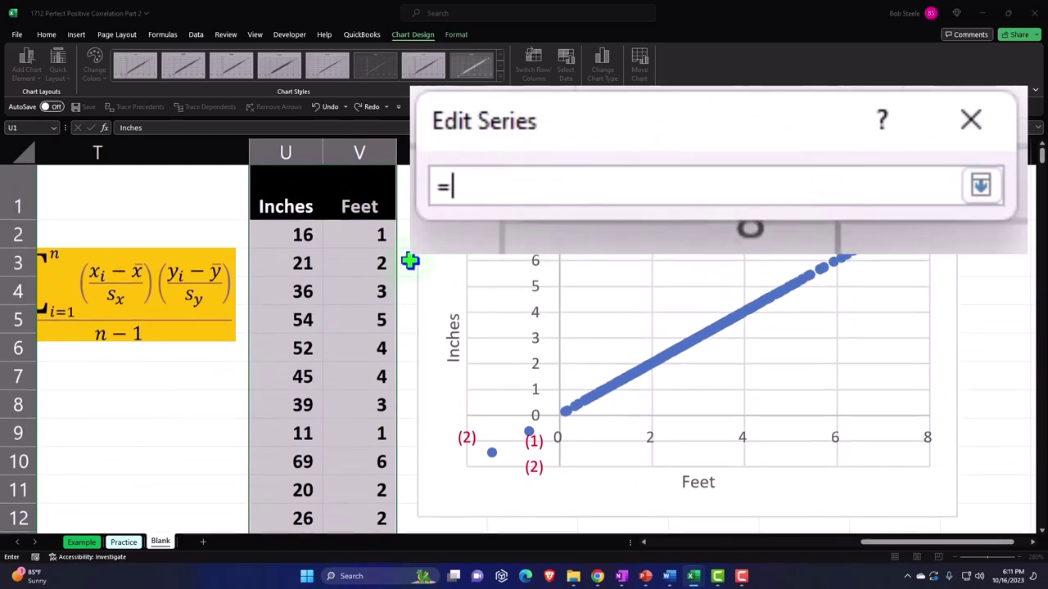
{"action": "left_click", "coordinate": [293, 234]}
{"action": "key", "text": "ctrl+shift+Down"}
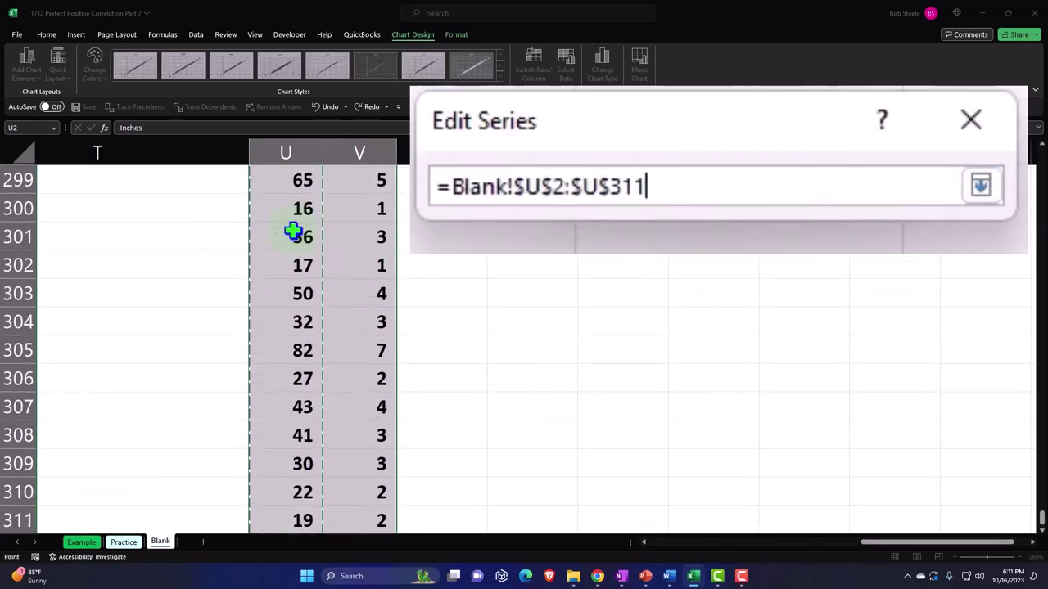
{"action": "key", "text": "Return"}
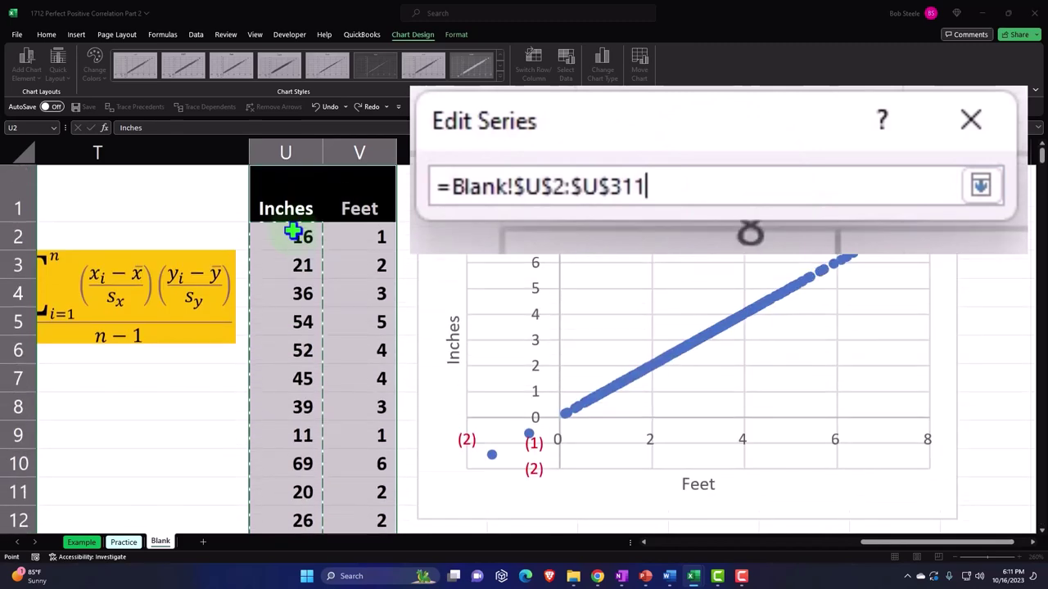
{"action": "left_click", "coordinate": [598, 196]}
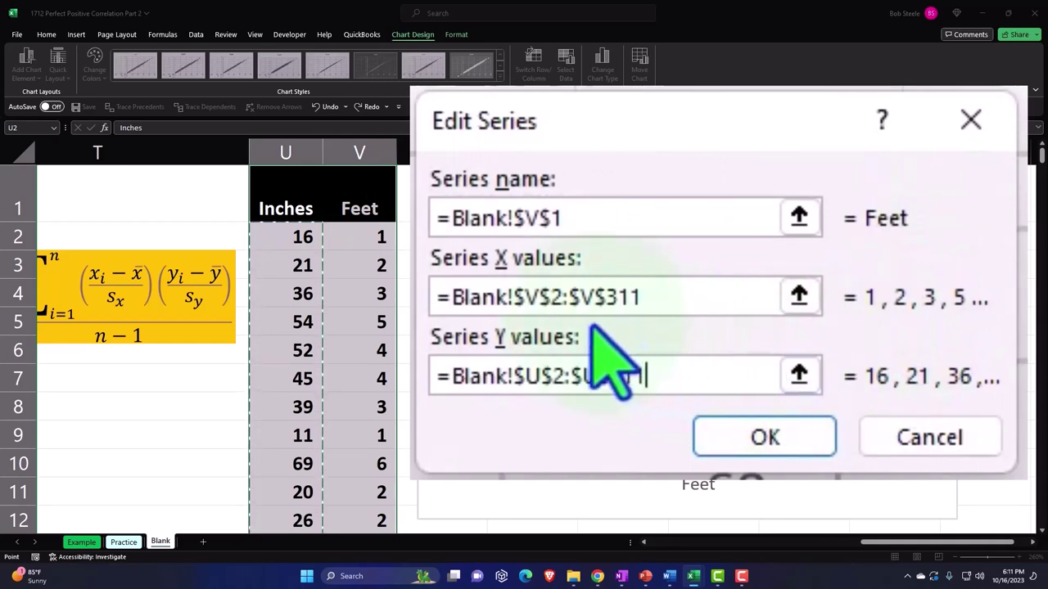
{"action": "left_click", "coordinate": [534, 270]}
{"action": "left_click", "coordinate": [726, 312]}
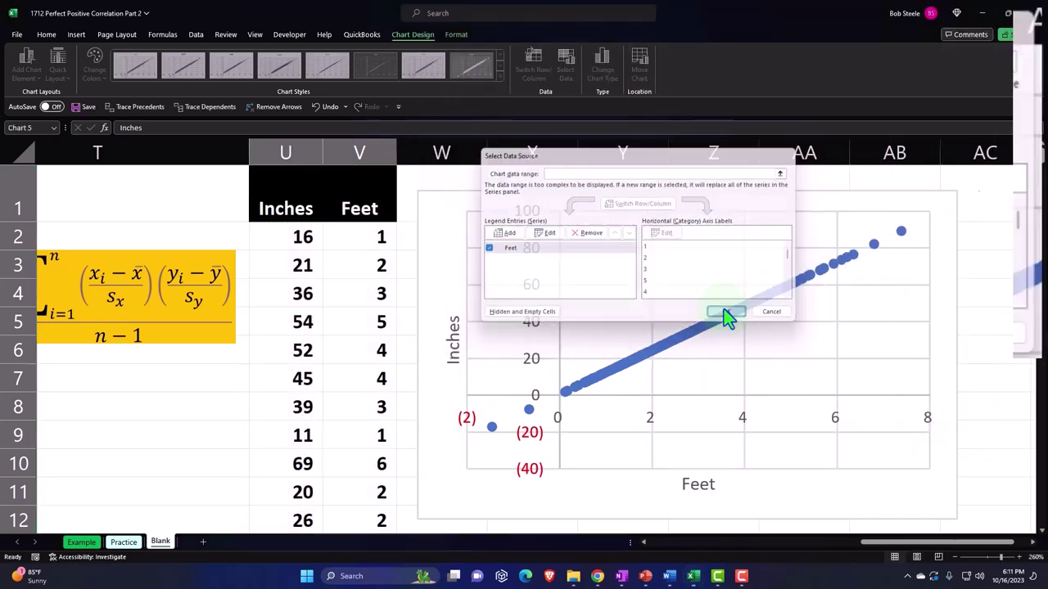
Scroll down to compare with the lower chart, then back up to the new chart.
{"action": "scroll", "coordinate": [716, 322], "scroll_direction": "down", "scroll_amount": 4}
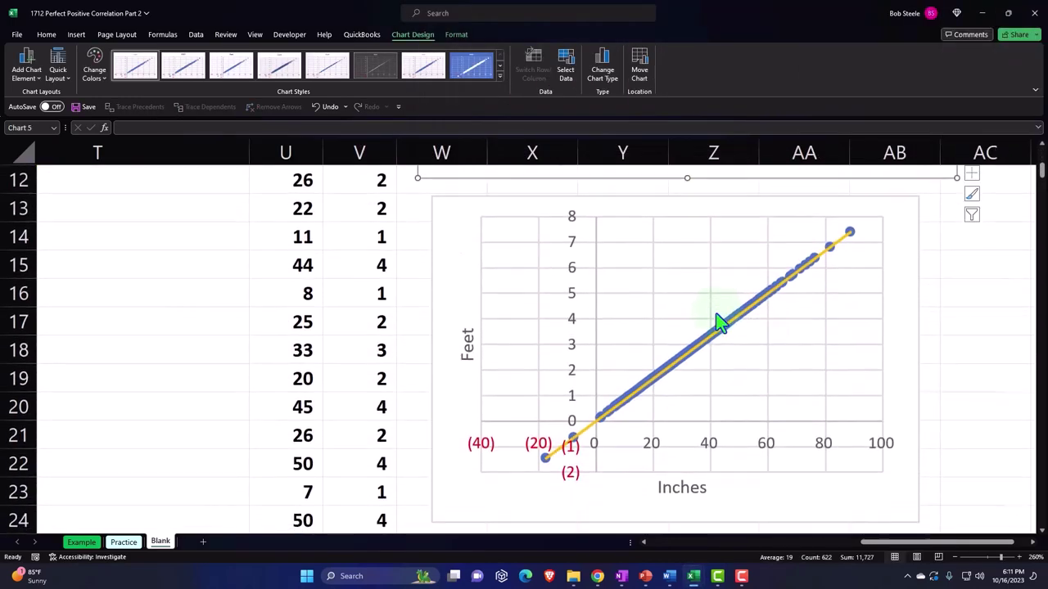
{"action": "scroll", "coordinate": [716, 363], "scroll_direction": "up", "scroll_amount": 4}
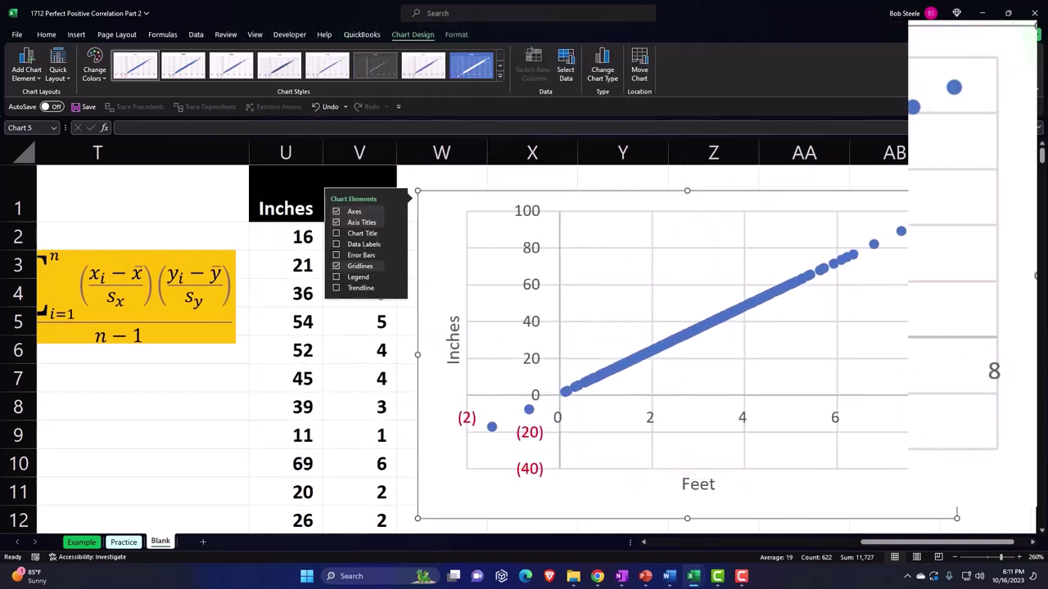
Add a linear trendline to the Inches-versus-Feet chart.
{"action": "left_click", "coordinate": [397, 288]}
{"action": "left_click", "coordinate": [336, 289]}
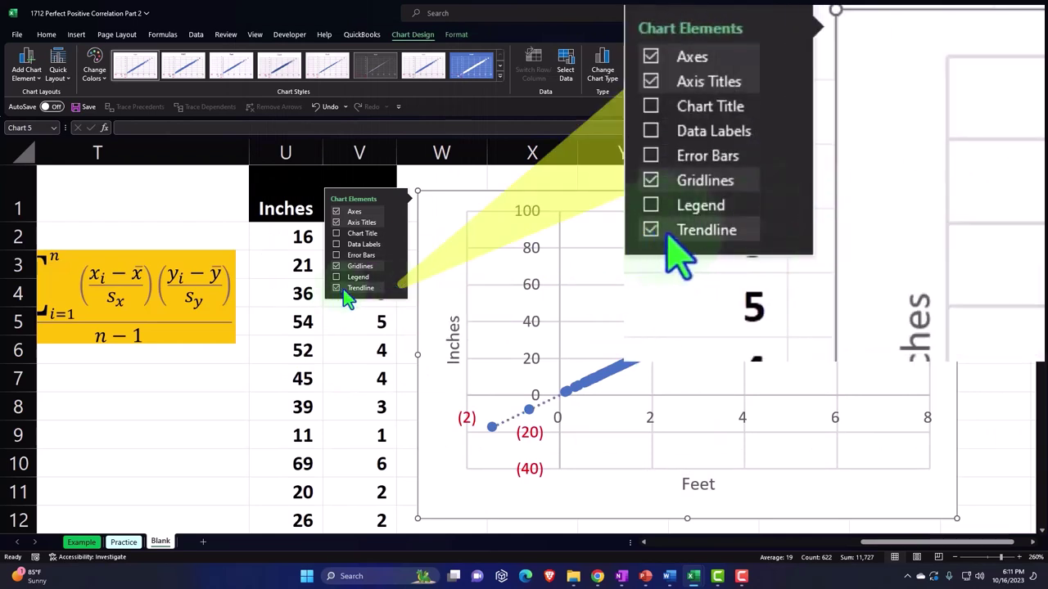
{"action": "left_click", "coordinate": [397, 288]}
Format the trendline as a solid yellow line and close the formatting pane.
{"action": "left_click", "coordinate": [434, 331]}
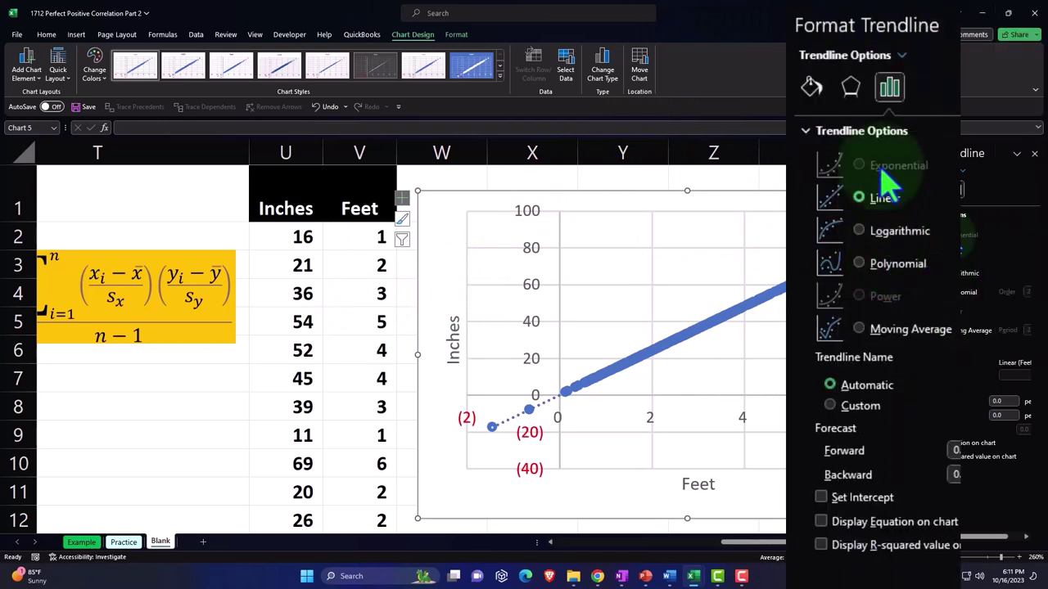
{"action": "left_click", "coordinate": [909, 189]}
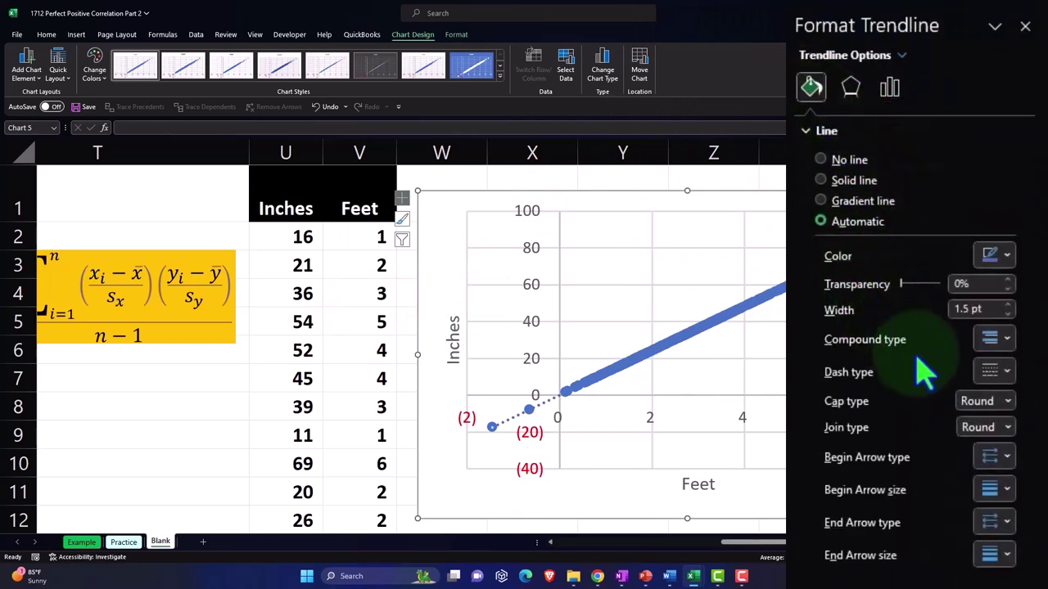
{"action": "left_click", "coordinate": [1000, 371]}
{"action": "left_click", "coordinate": [1001, 402]}
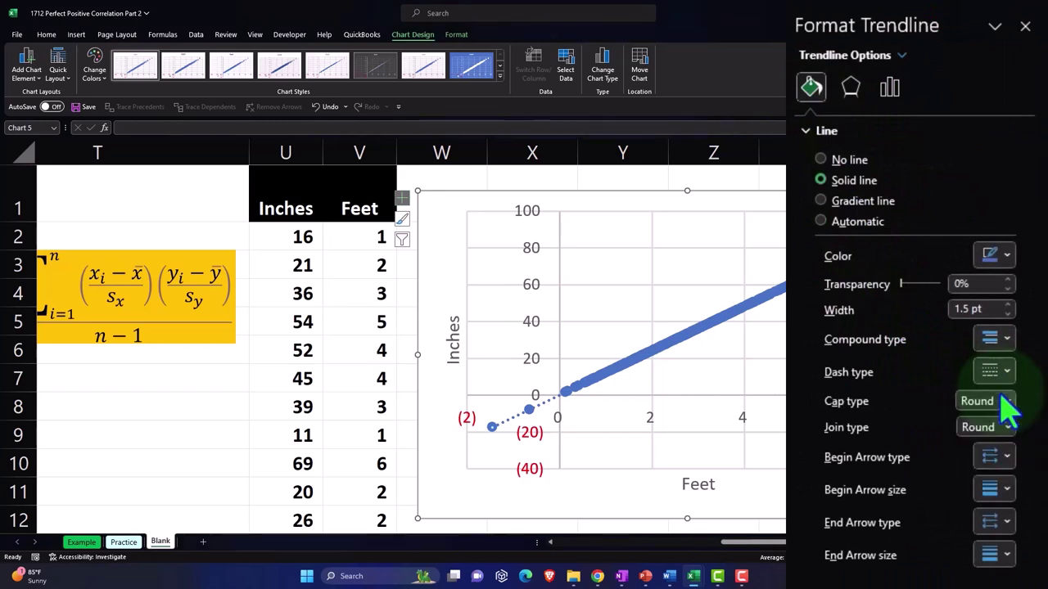
{"action": "left_click", "coordinate": [1007, 255]}
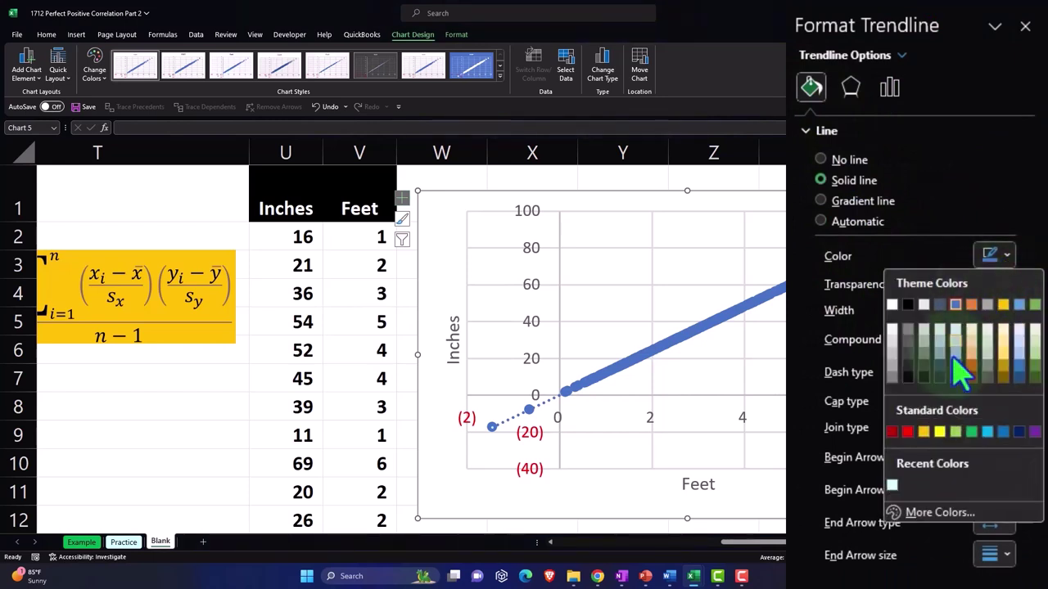
{"action": "left_click", "coordinate": [939, 431]}
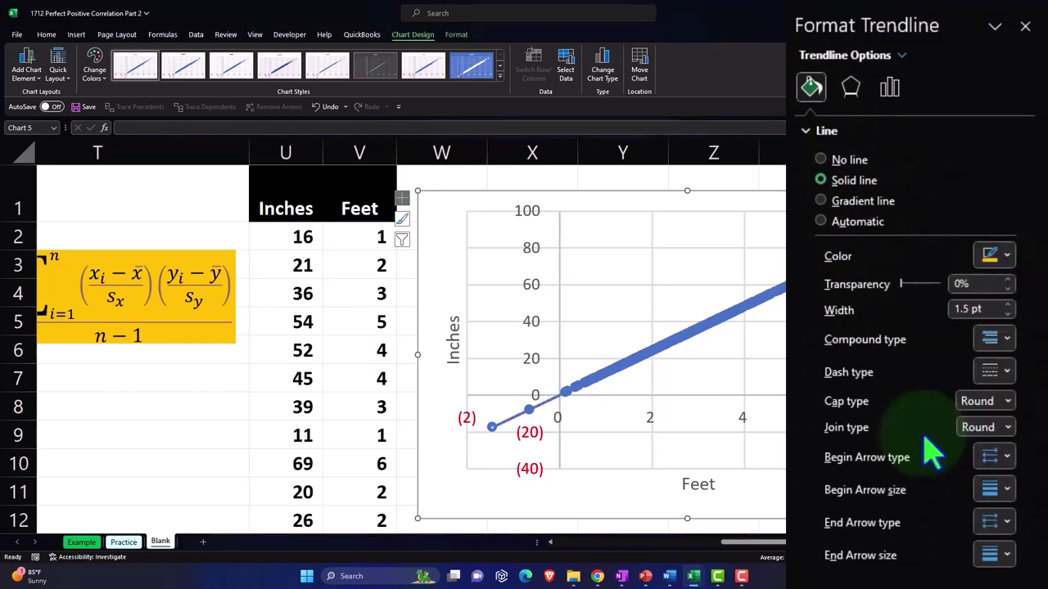
{"action": "left_click", "coordinate": [1001, 255]}
{"action": "left_click", "coordinate": [935, 430]}
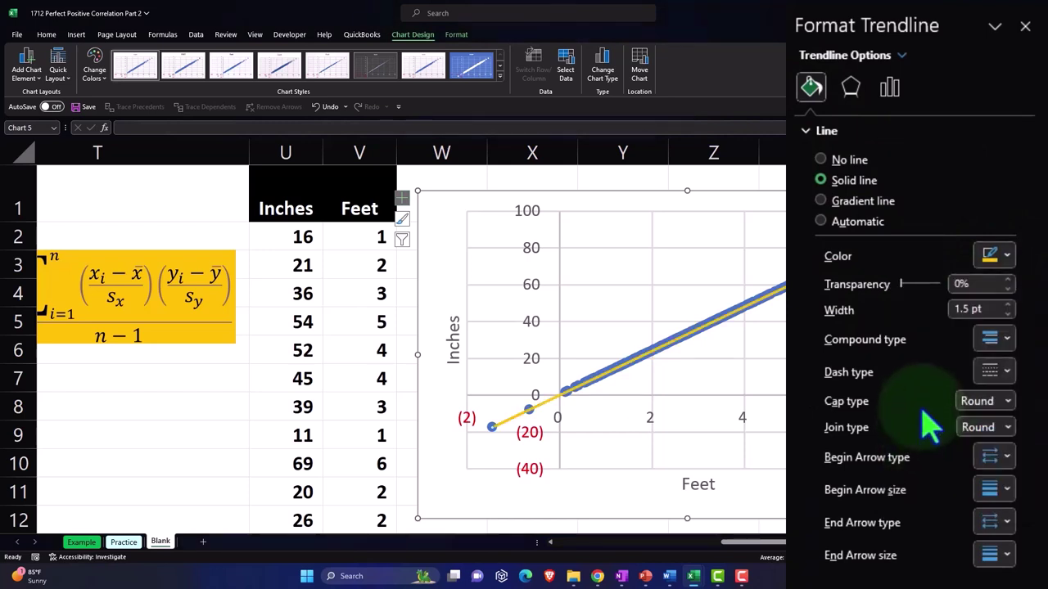
{"action": "left_click", "coordinate": [1023, 27]}
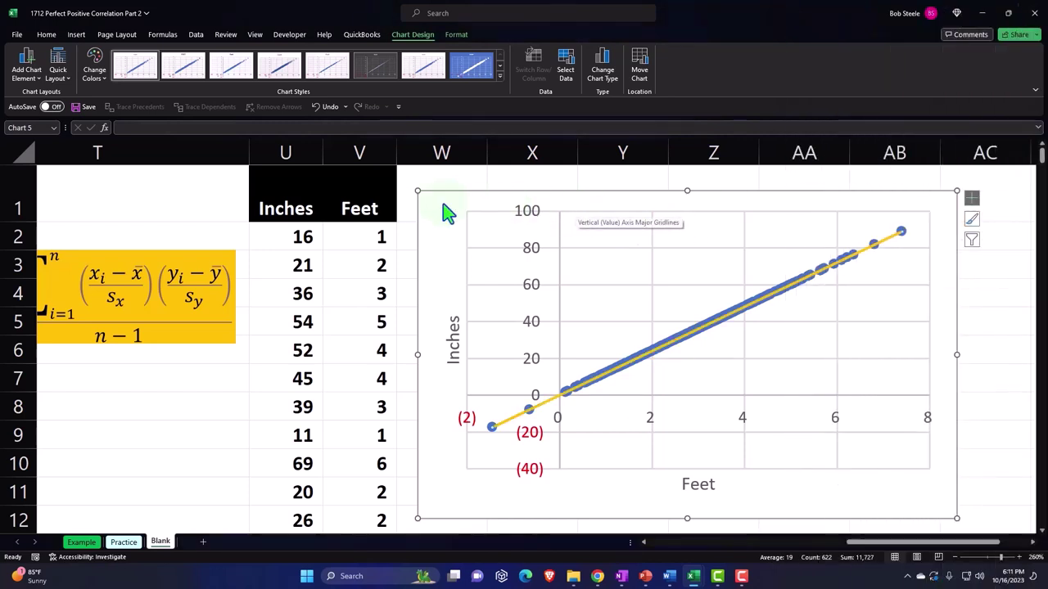
Move the Inches-versus-Feet chart further down the sheet and adjust its size.
{"action": "left_click_drag", "start_coordinate": [444, 211], "coordinate": [461, 399]}
{"action": "scroll", "coordinate": [847, 459], "scroll_direction": "down", "scroll_amount": 3}
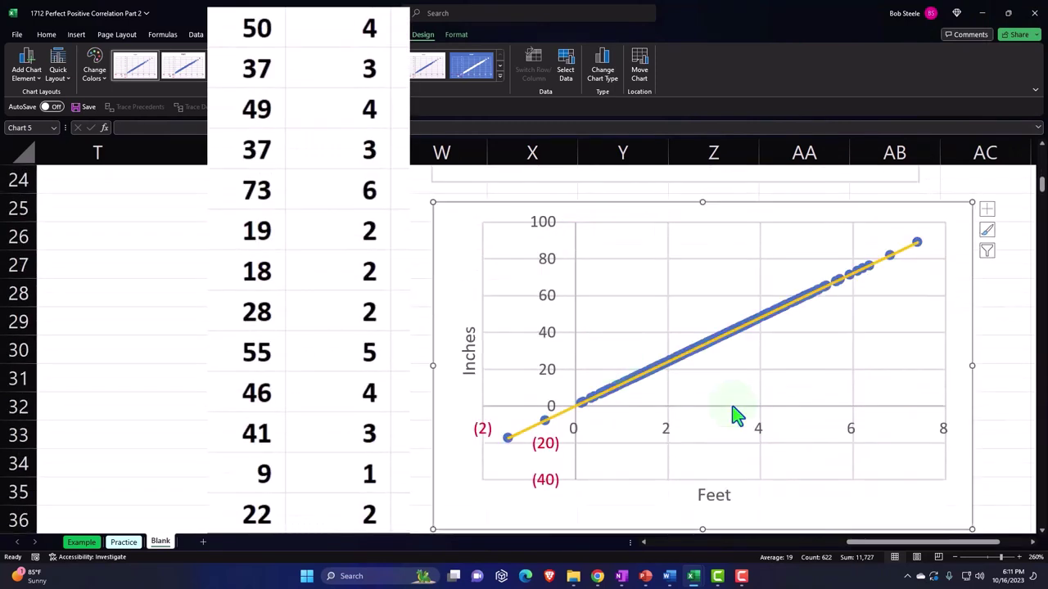
{"action": "left_click_drag", "start_coordinate": [970, 442], "coordinate": [929, 424]}
{"action": "scroll", "coordinate": [911, 434], "scroll_direction": "up", "scroll_amount": 2}
{"action": "scroll", "coordinate": [911, 434], "scroll_direction": "up", "scroll_amount": 1}
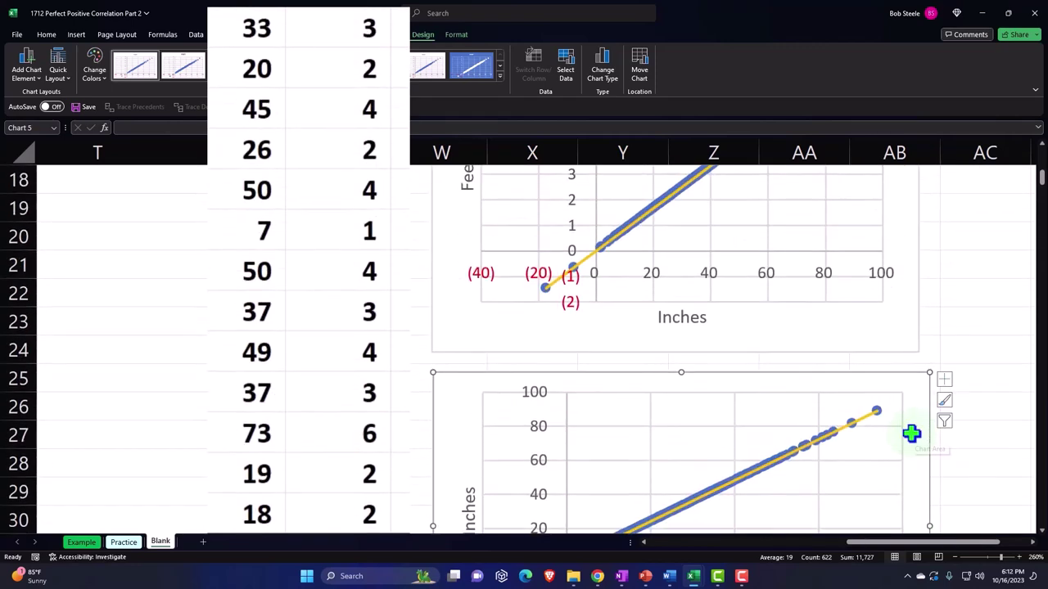
{"action": "scroll", "coordinate": [911, 441], "scroll_direction": "down", "scroll_amount": 3}
{"action": "scroll", "coordinate": [910, 417], "scroll_direction": "up", "scroll_amount": 2}
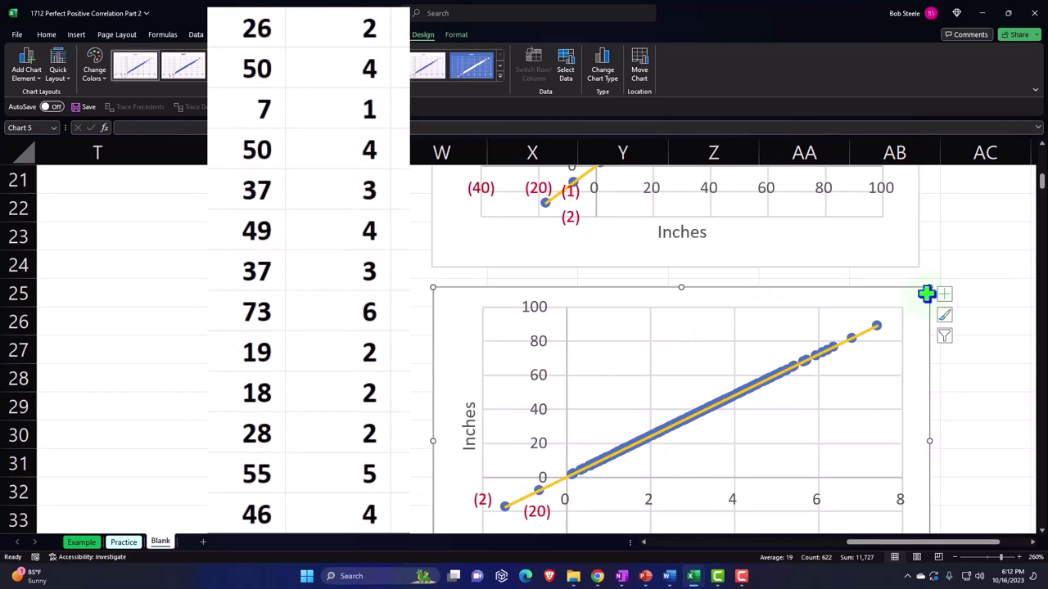
{"action": "left_click_drag", "start_coordinate": [928, 288], "coordinate": [894, 329]}
{"action": "scroll", "coordinate": [892, 346], "scroll_direction": "up", "scroll_amount": 7}
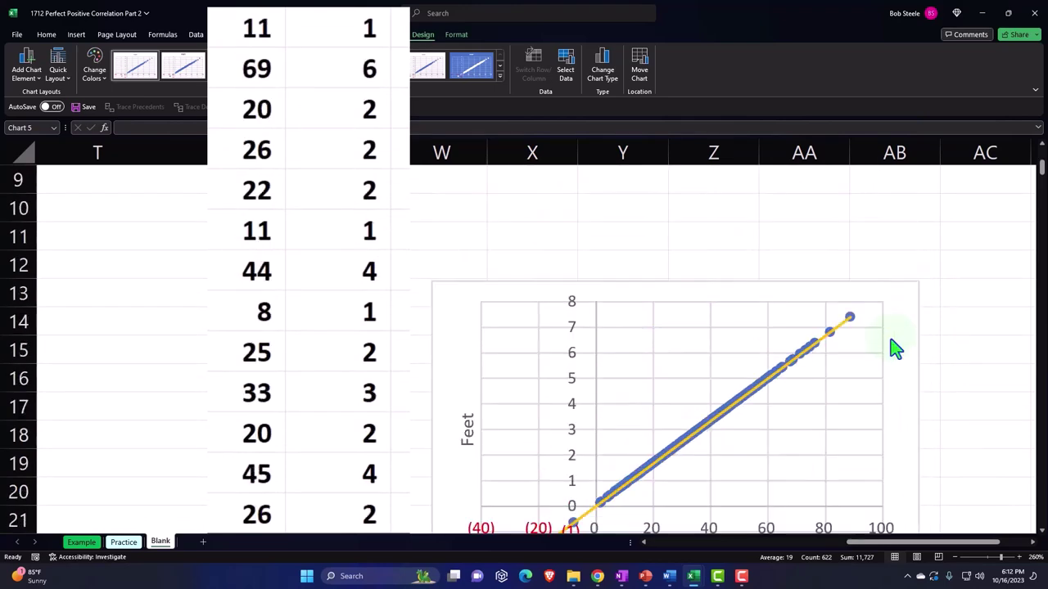
{"action": "left_click", "coordinate": [600, 298]}
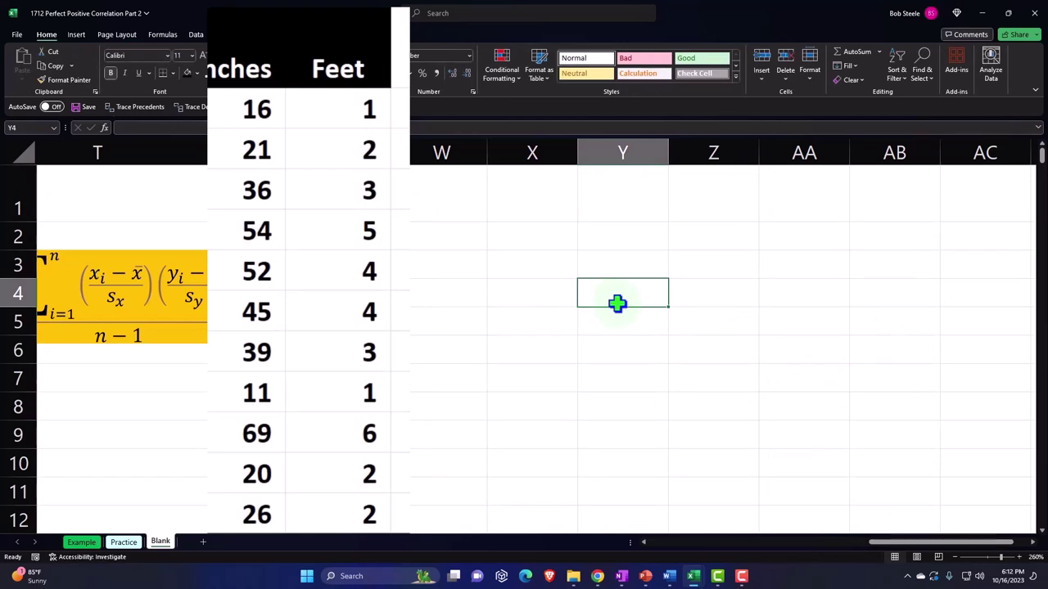
Move the Feet-versus-Inches chart left into columns Q–T and place the other chart below it.
{"action": "scroll", "coordinate": [617, 304], "scroll_direction": "down", "scroll_amount": 2}
{"action": "left_click", "coordinate": [429, 388]}
{"action": "left_click_drag", "start_coordinate": [428, 388], "coordinate": [73, 231]}
{"action": "left_click_drag", "start_coordinate": [877, 543], "coordinate": [838, 561]}
{"action": "left_click_drag", "start_coordinate": [411, 265], "coordinate": [108, 414]}
{"action": "scroll", "coordinate": [323, 348], "scroll_direction": "down", "scroll_amount": 2}
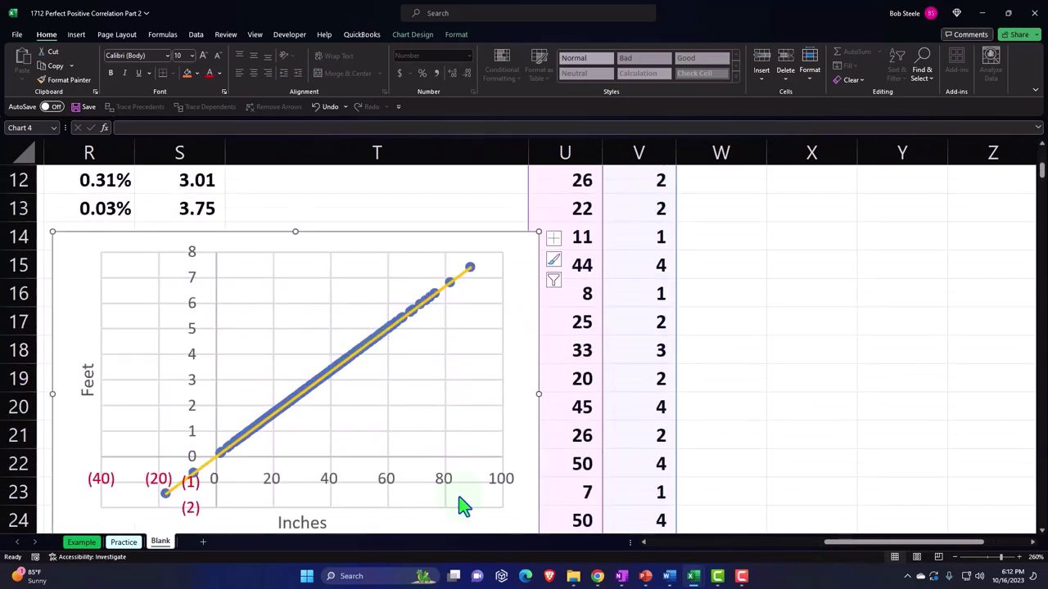
{"action": "left_click_drag", "start_coordinate": [837, 533], "coordinate": [788, 516]}
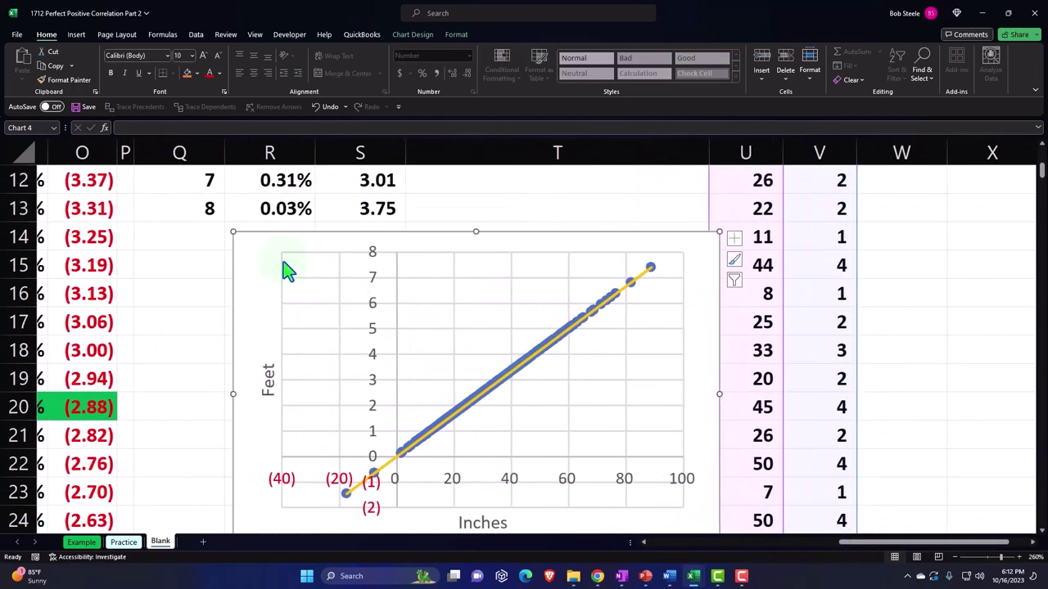
{"action": "left_click_drag", "start_coordinate": [278, 266], "coordinate": [175, 257]}
{"action": "scroll", "coordinate": [1042, 368], "scroll_direction": "down", "scroll_amount": 2}
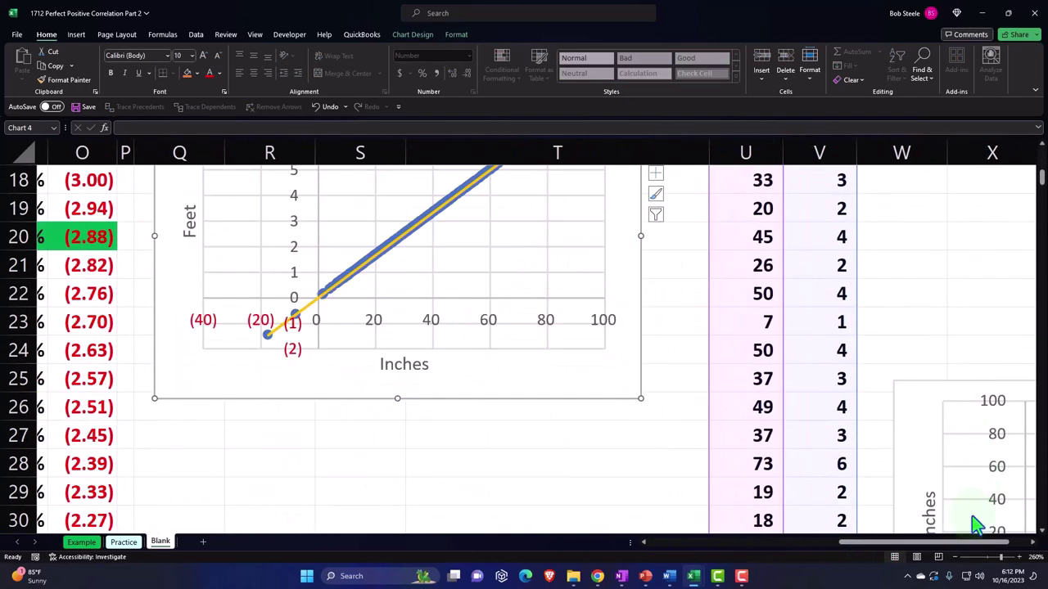
{"action": "left_click_drag", "start_coordinate": [908, 432], "coordinate": [169, 442]}
{"action": "scroll", "coordinate": [179, 442], "scroll_direction": "up", "scroll_amount": 3}
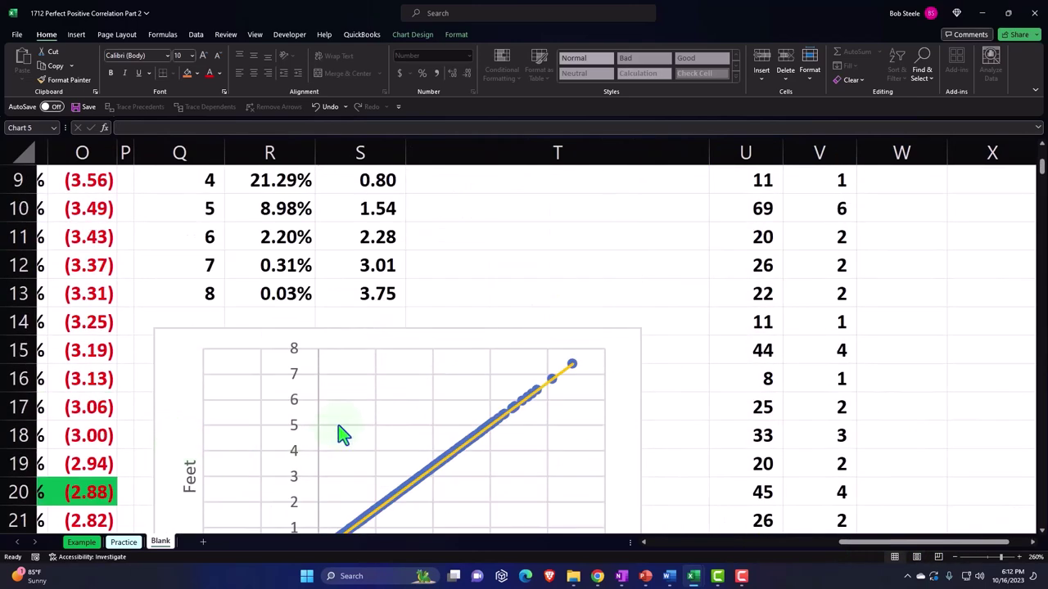
{"action": "scroll", "coordinate": [342, 434], "scroll_direction": "down", "scroll_amount": 3}
Enlarge both stacked charts by their corner handles, then return to a cell in the Feet data.
{"action": "left_click", "coordinate": [647, 401]}
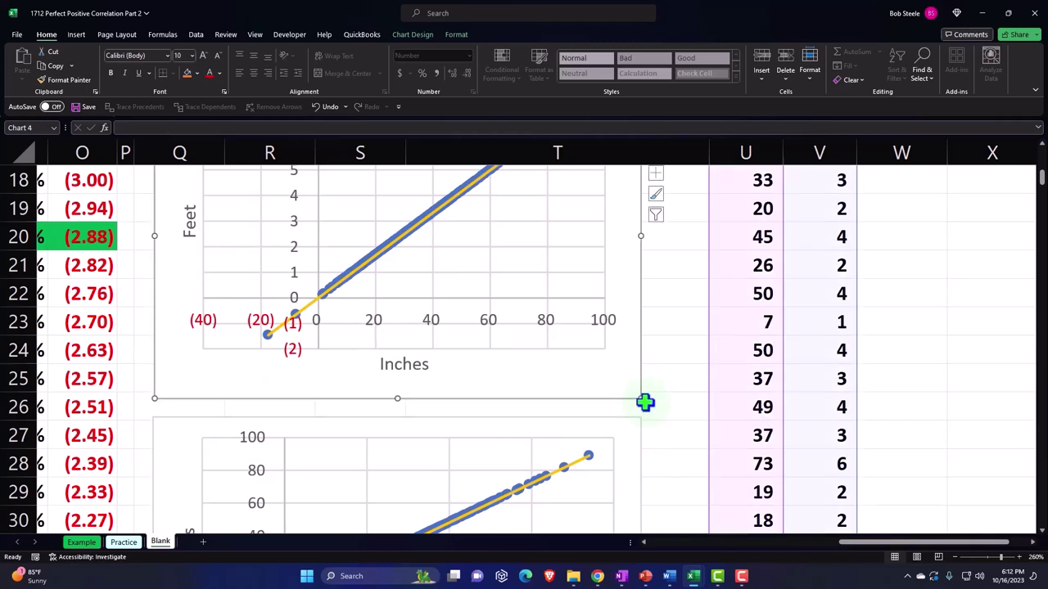
{"action": "left_click_drag", "start_coordinate": [643, 399], "coordinate": [692, 414]}
{"action": "left_click_drag", "start_coordinate": [175, 439], "coordinate": [177, 463]}
{"action": "scroll", "coordinate": [274, 421], "scroll_direction": "down", "scroll_amount": 3}
{"action": "left_click_drag", "start_coordinate": [641, 483], "coordinate": [694, 496]}
{"action": "scroll", "coordinate": [699, 493], "scroll_direction": "up", "scroll_amount": 2}
{"action": "scroll", "coordinate": [700, 485], "scroll_direction": "up", "scroll_amount": 1}
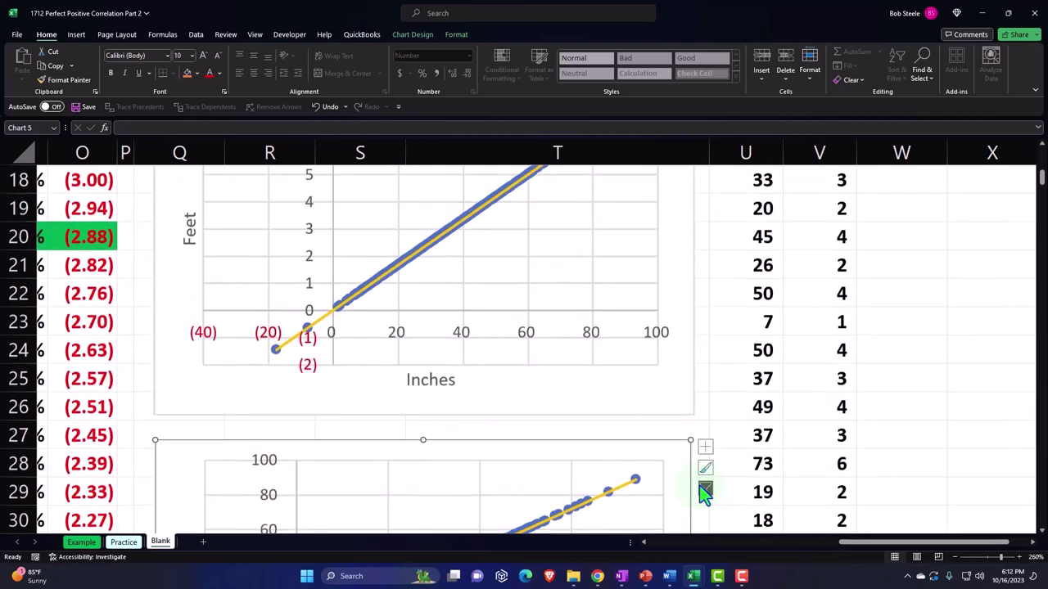
{"action": "left_click", "coordinate": [804, 262]}
{"action": "scroll", "coordinate": [810, 279], "scroll_direction": "up", "scroll_amount": 6}
{"action": "left_click", "coordinate": [829, 261]}
{"action": "key", "text": "Right"}
{"action": "key", "text": "Right"}
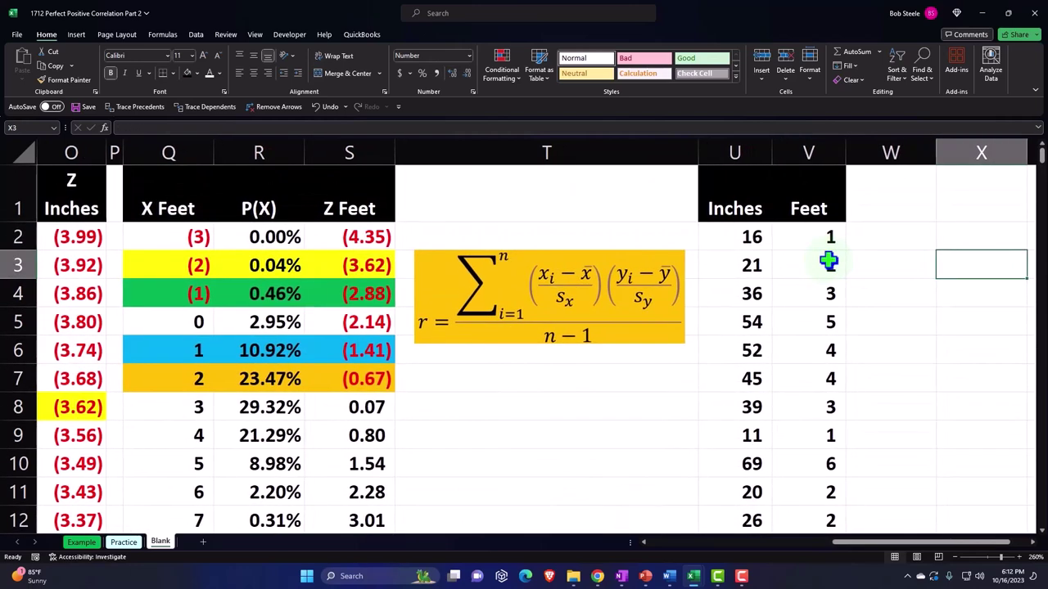
{"action": "key", "text": "Right"}
{"action": "key", "text": "Right"}
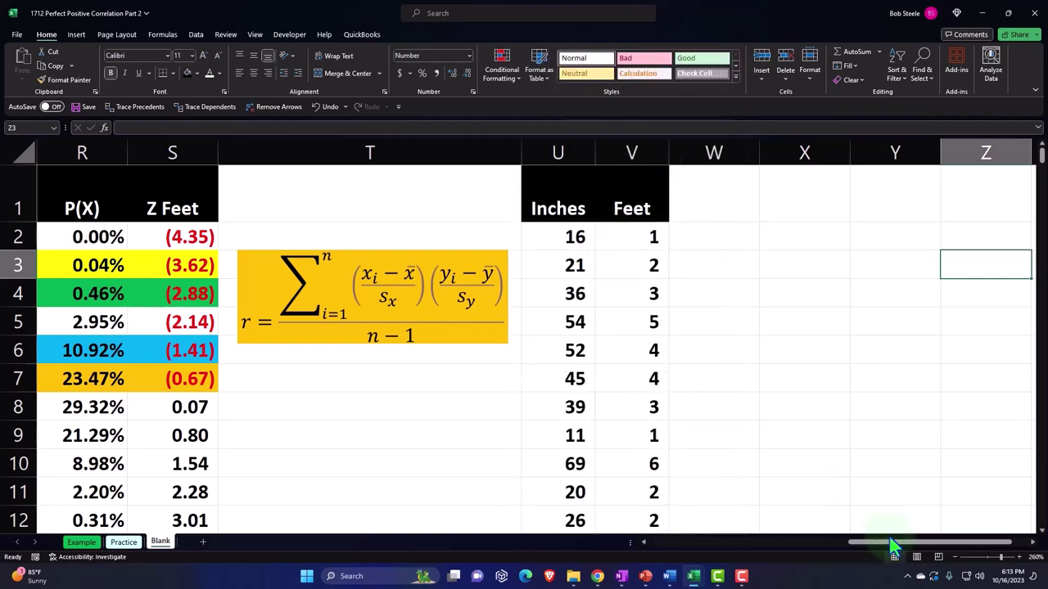
{"action": "left_click_drag", "start_coordinate": [890, 545], "coordinate": [850, 544]}
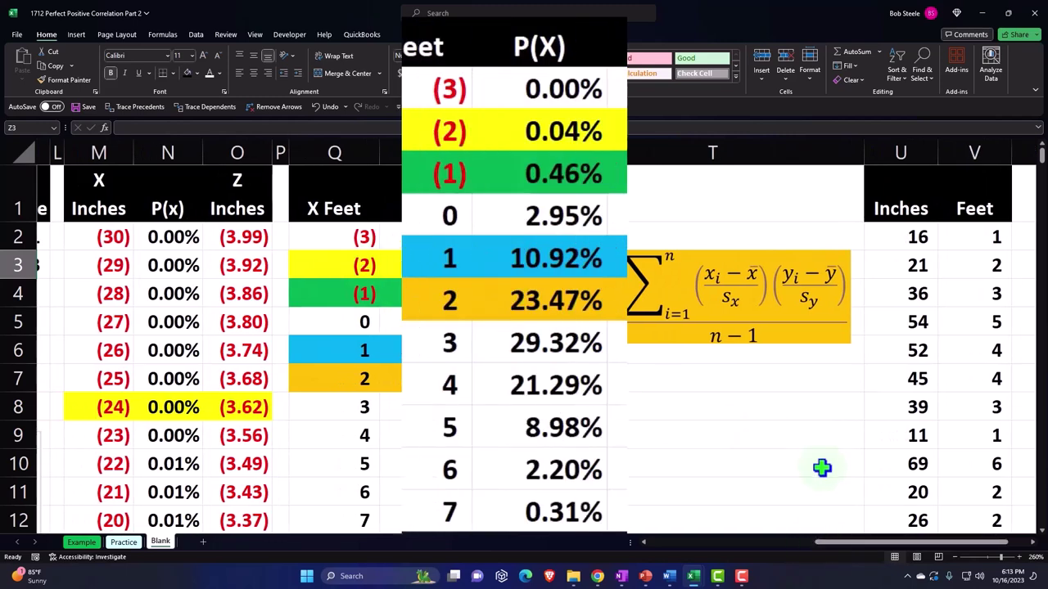
{"action": "left_click_drag", "start_coordinate": [874, 545], "coordinate": [903, 546]}
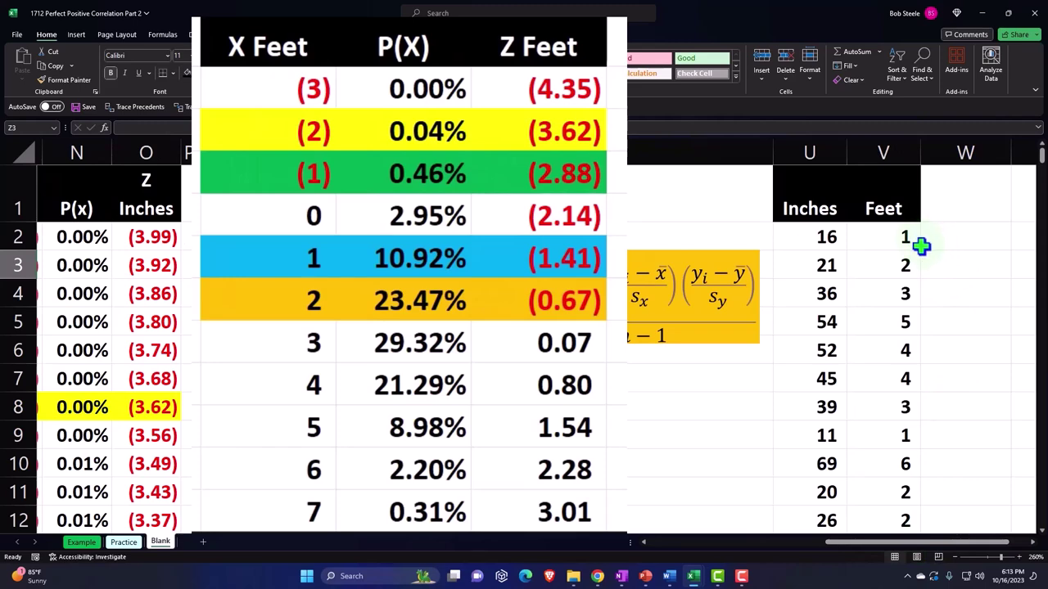
Insert a blank column before Feet and head it 'Z Inches'.
{"action": "left_click", "coordinate": [882, 152]}
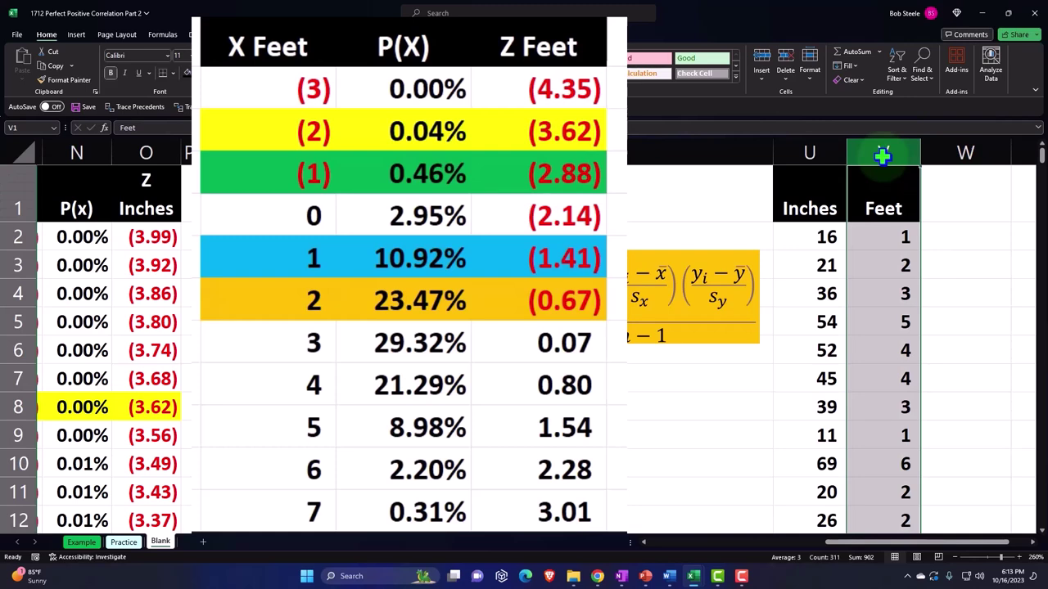
{"action": "right_click", "coordinate": [883, 277]}
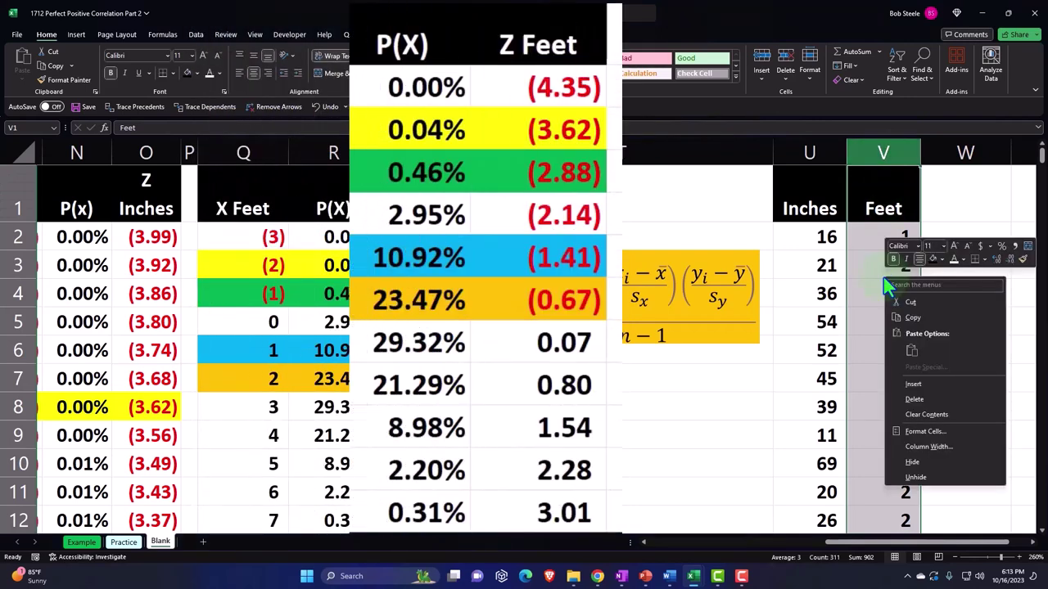
{"action": "left_click", "coordinate": [914, 383]}
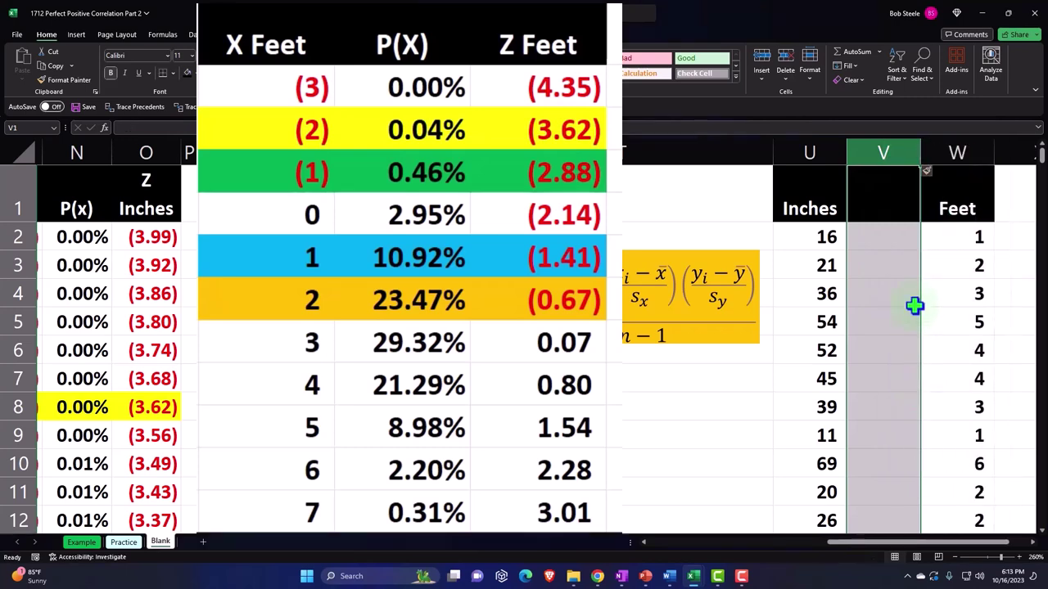
{"action": "left_click", "coordinate": [874, 191]}
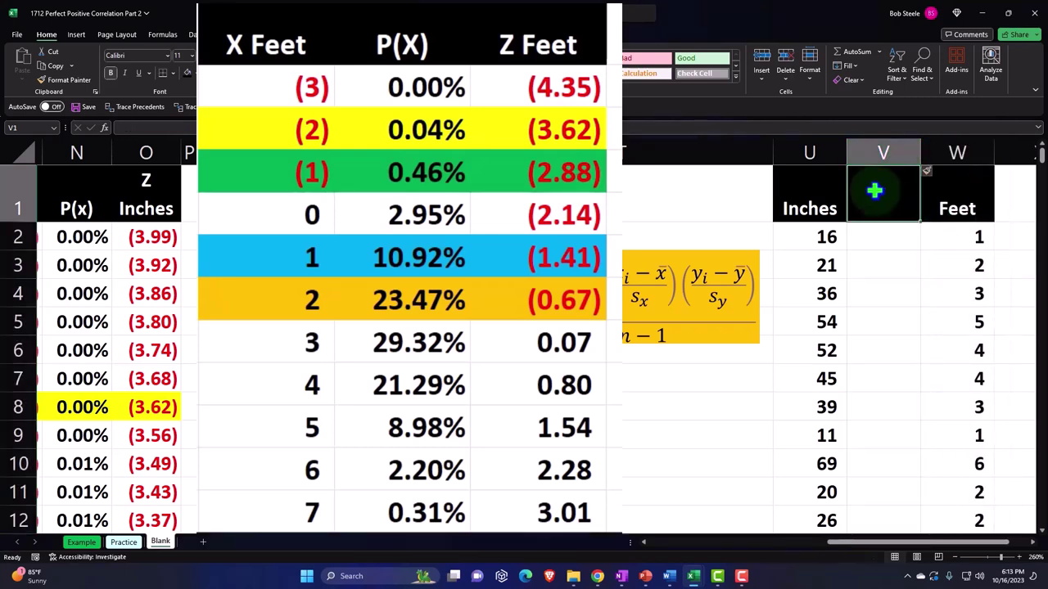
{"action": "type", "text": "Z"}
{"action": "type", "text": " Inc"}
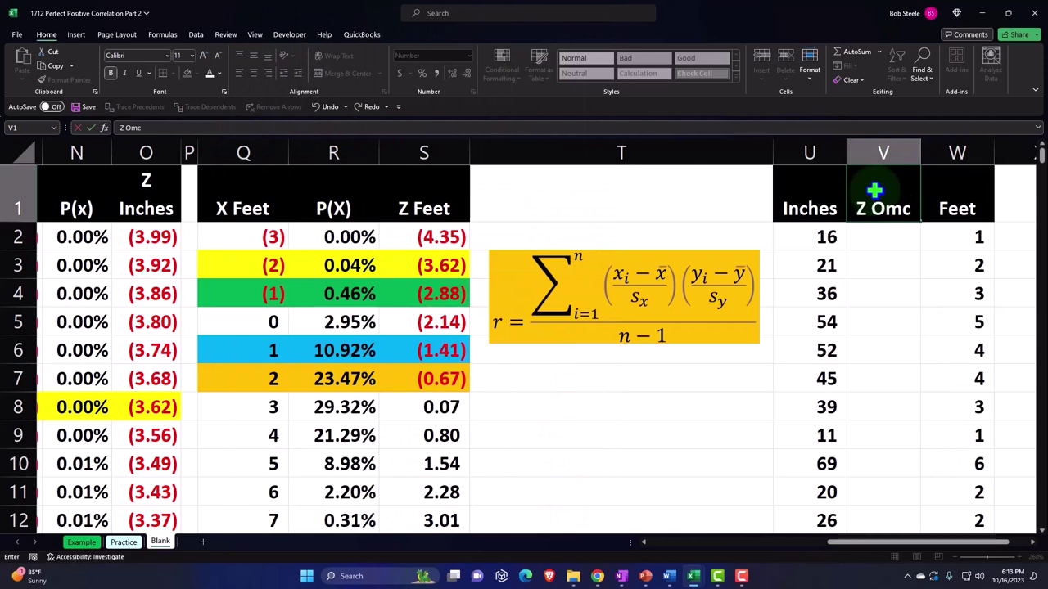
{"action": "key", "text": "BackSpace"}
{"action": "key", "text": "BackSpace"}
{"action": "key", "text": "BackSpace"}
{"action": "key", "text": "BackSpace"}
{"action": "type", "text": "Inches"}
{"action": "key", "text": "Return"}
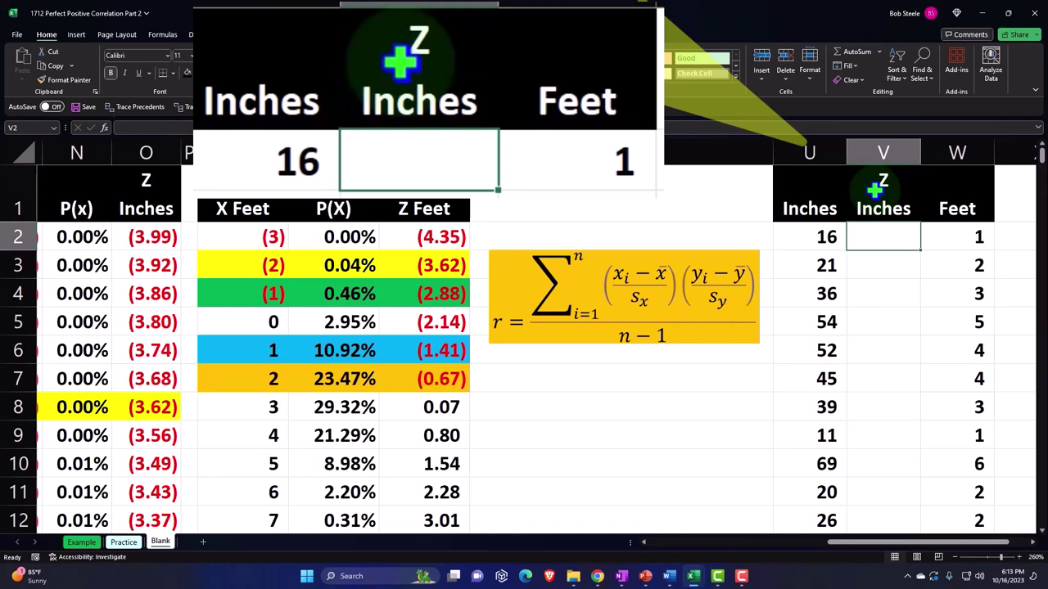
Enter the z-score formula =(U2-$I$2)/$I$3 in V2.
{"action": "type", "text": "=()"}
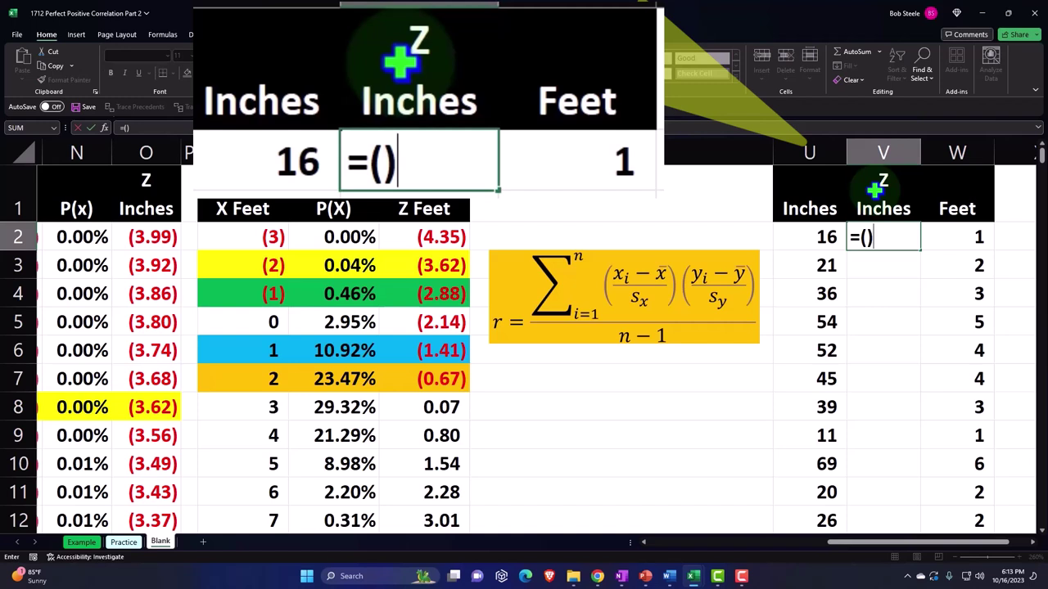
{"action": "key", "text": "BackSpace"}
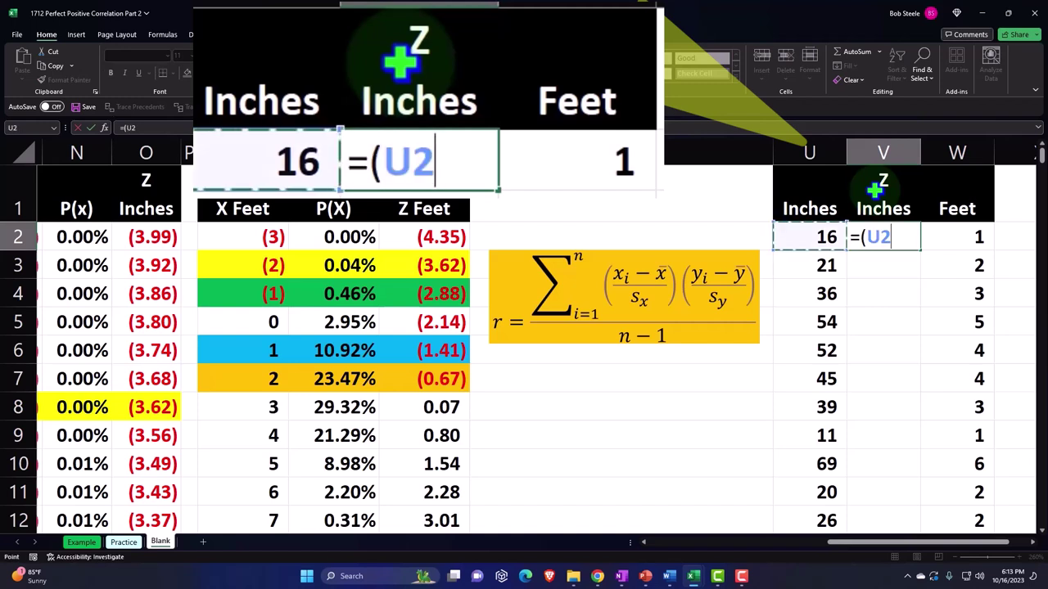
{"action": "left_click", "coordinate": [826, 237]}
{"action": "type", "text": "-"}
{"action": "key", "text": "Left"}
{"action": "key", "text": "Left"}
{"action": "key", "text": "Left"}
{"action": "key", "text": "Left"}
{"action": "key", "text": "Left"}
{"action": "key", "text": "Left"}
{"action": "key", "text": "Left"}
{"action": "key", "text": "Left"}
{"action": "key", "text": "Left"}
{"action": "key", "text": "Left"}
{"action": "key", "text": "Left"}
{"action": "key", "text": "Left"}
{"action": "key", "text": "Left"}
{"action": "key", "text": "Left"}
{"action": "key", "text": "Left"}
{"action": "key", "text": "Left"}
{"action": "key", "text": "Left"}
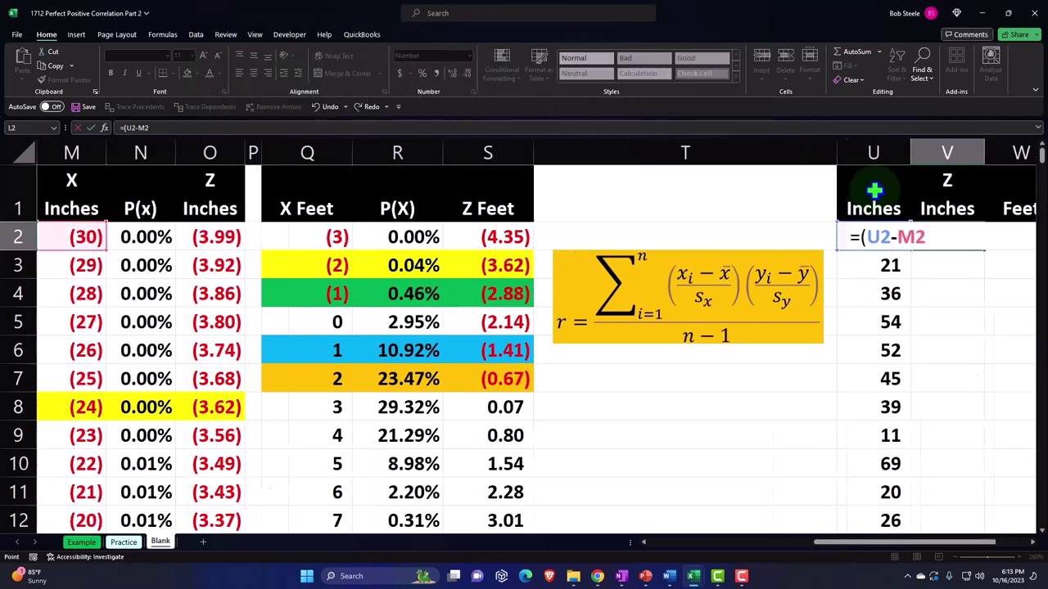
{"action": "key", "text": "Right"}
{"action": "key", "text": "Right"}
{"action": "key", "text": "Right"}
{"action": "key", "text": "Right"}
{"action": "key", "text": "Right"}
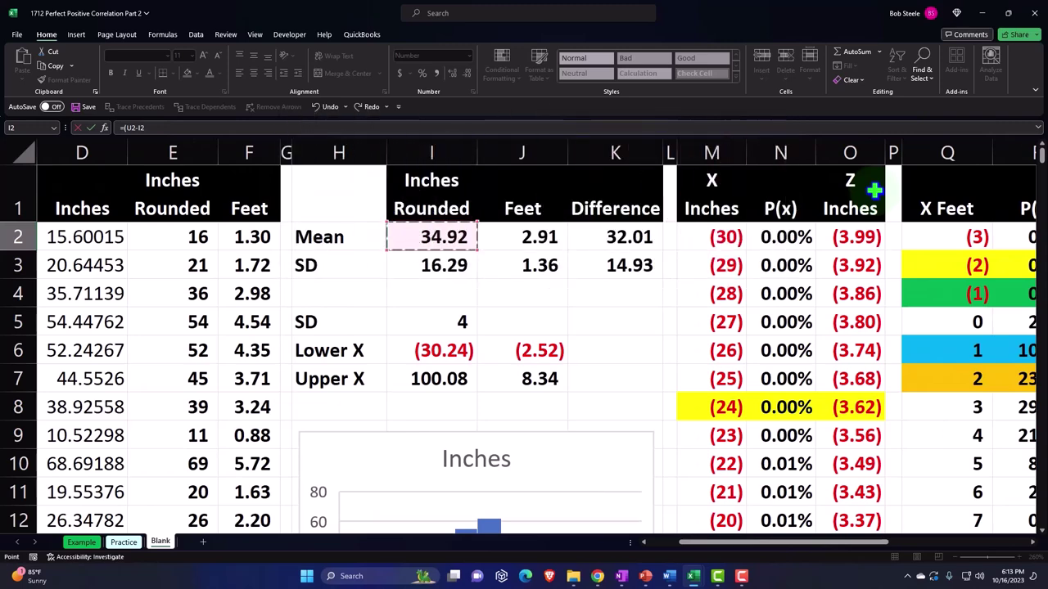
{"action": "key", "text": "F4"}
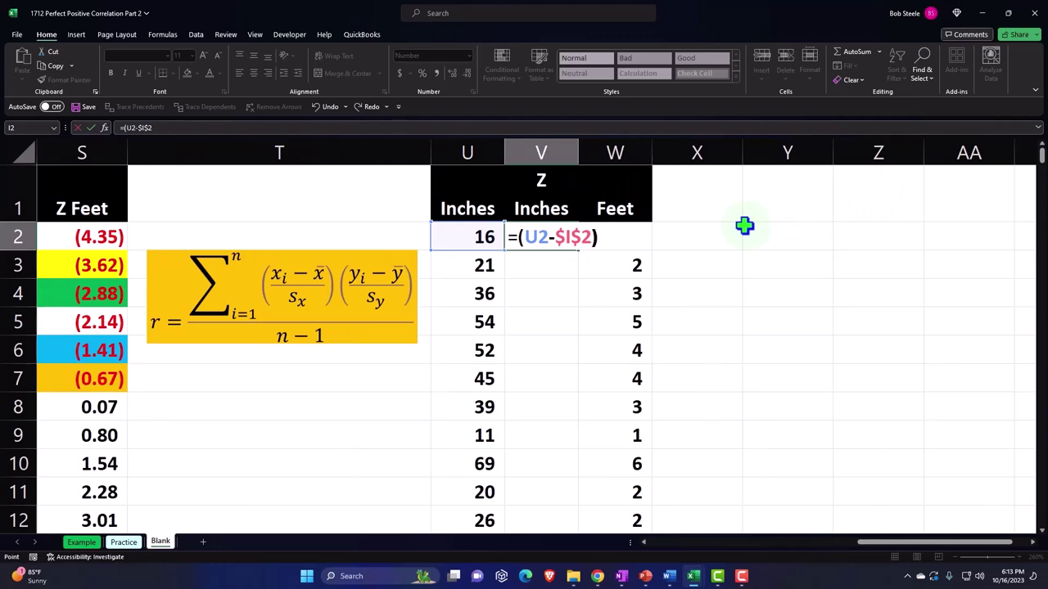
{"action": "key", "text": "Left"}
{"action": "key", "text": "Left"}
{"action": "key", "text": "Left"}
{"action": "key", "text": "Left"}
{"action": "key", "text": "Left"}
{"action": "key", "text": "Left"}
{"action": "key", "text": "Left"}
{"action": "key", "text": "Left"}
{"action": "key", "text": "Left"}
{"action": "key", "text": "Left"}
{"action": "key", "text": "Left"}
{"action": "key", "text": "Left"}
{"action": "key", "text": "Left"}
{"action": "key", "text": "Down"}
{"action": "key", "text": "F4"}
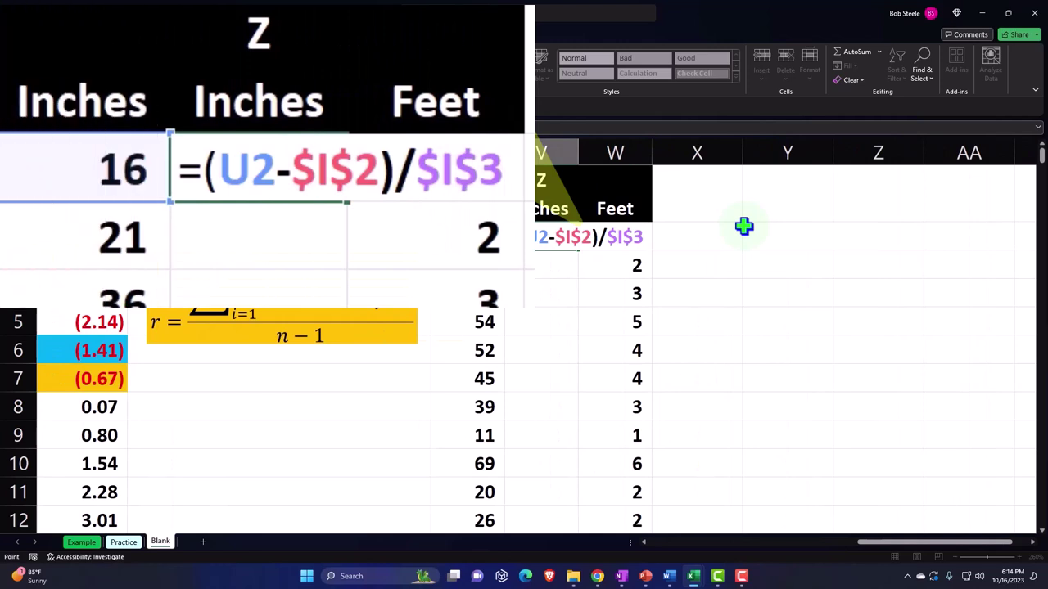
{"action": "key", "text": "Return"}
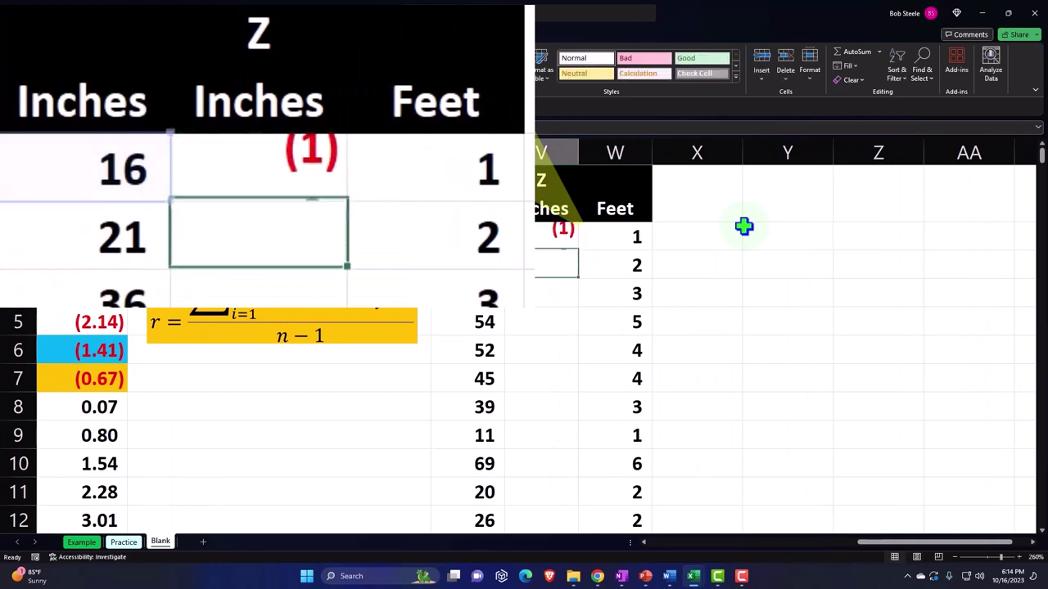
Show the z-score to two decimals and fill it down the Z Inches column.
{"action": "left_click", "coordinate": [557, 236]}
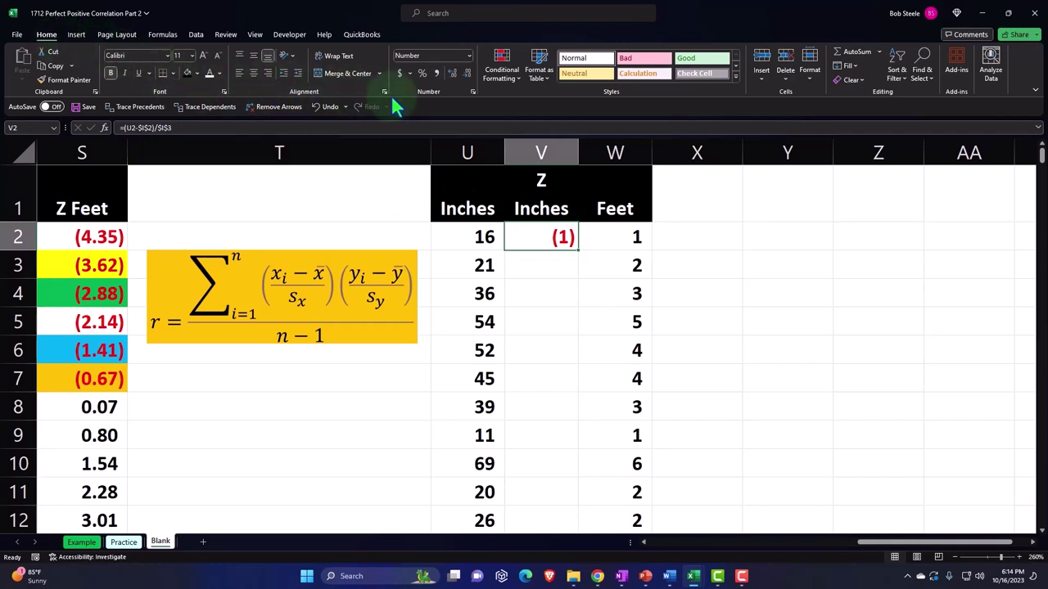
{"action": "left_click", "coordinate": [452, 73]}
{"action": "left_click", "coordinate": [452, 73]}
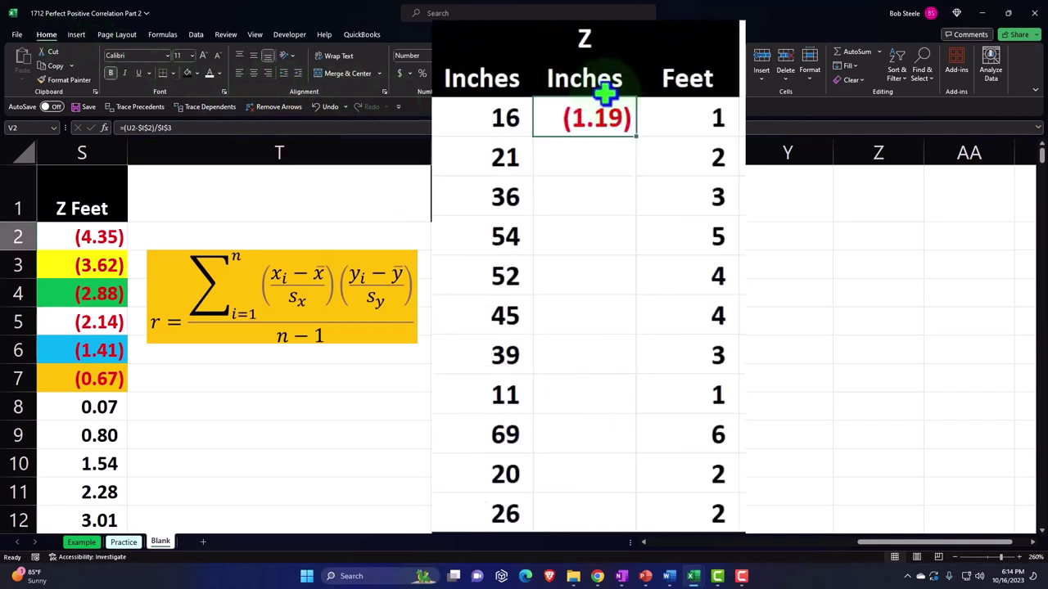
{"action": "double_click", "coordinate": [637, 138]}
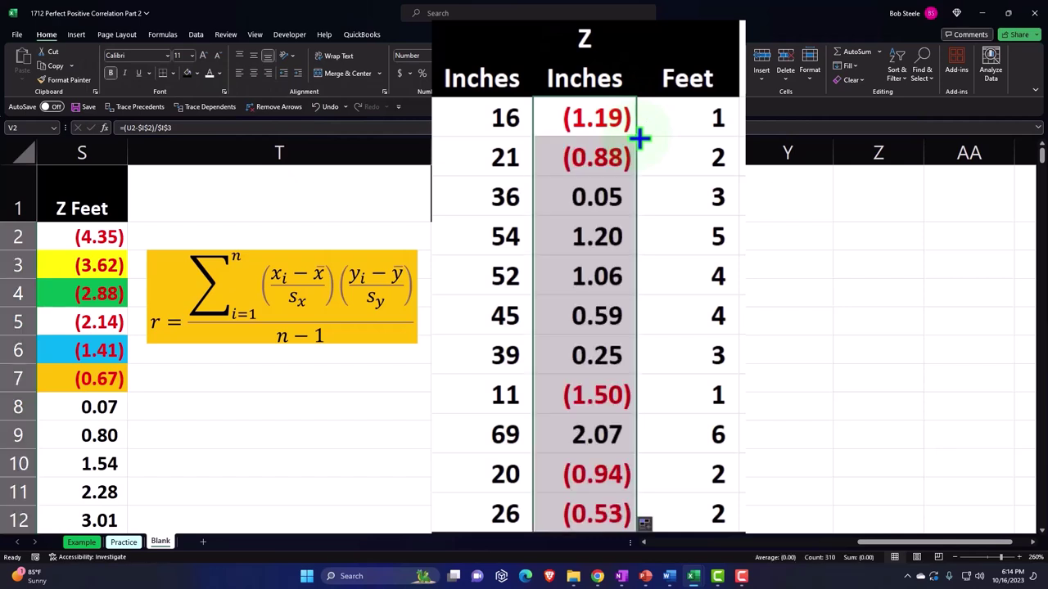
{"action": "left_click", "coordinate": [577, 119]}
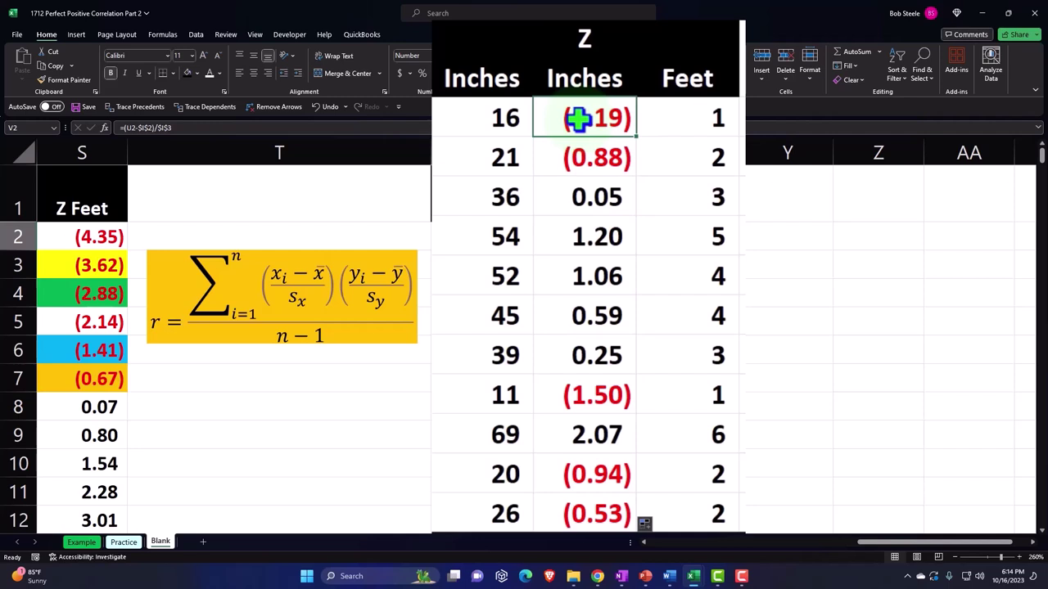
Head column X 'Z Feet' and paint the black Feet heading format onto it.
{"action": "key", "text": "Up"}
{"action": "key", "text": "Right"}
{"action": "key", "text": "Right"}
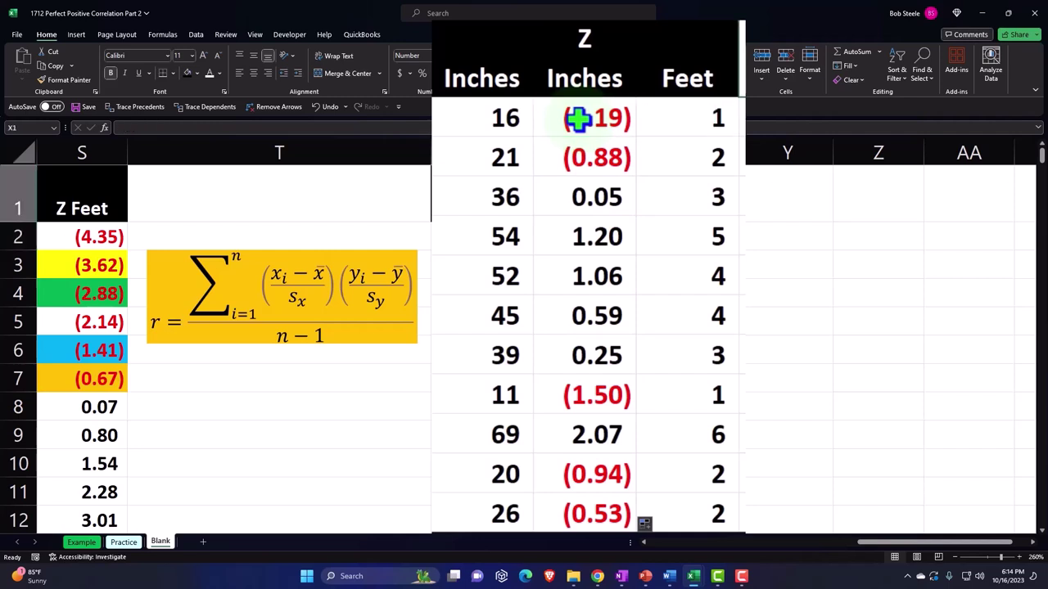
{"action": "type", "text": "Z Feet"}
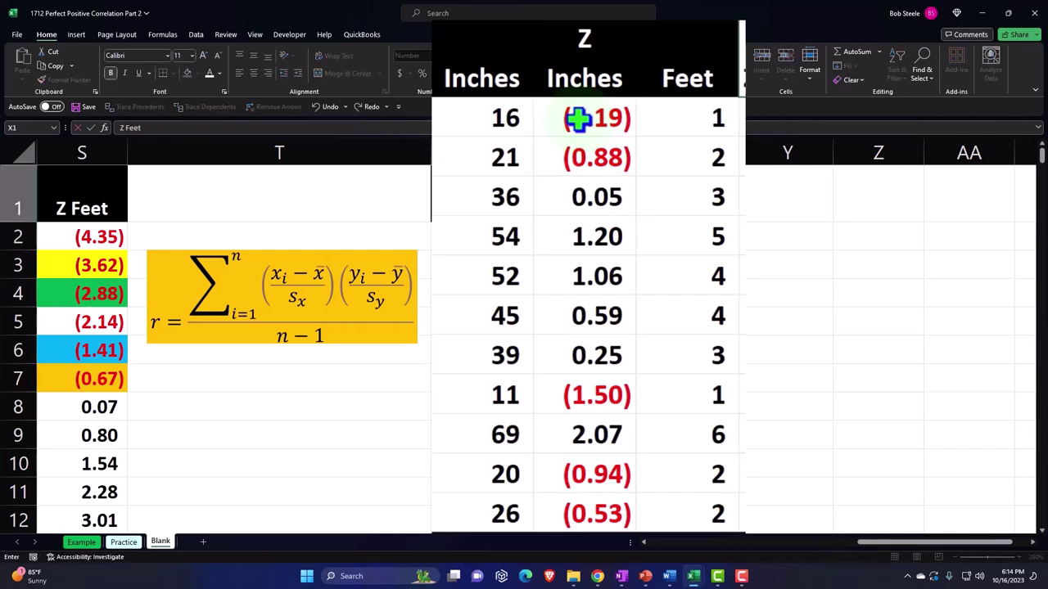
{"action": "key", "text": "Return"}
{"action": "key", "text": "Up"}
{"action": "key", "text": "Left"}
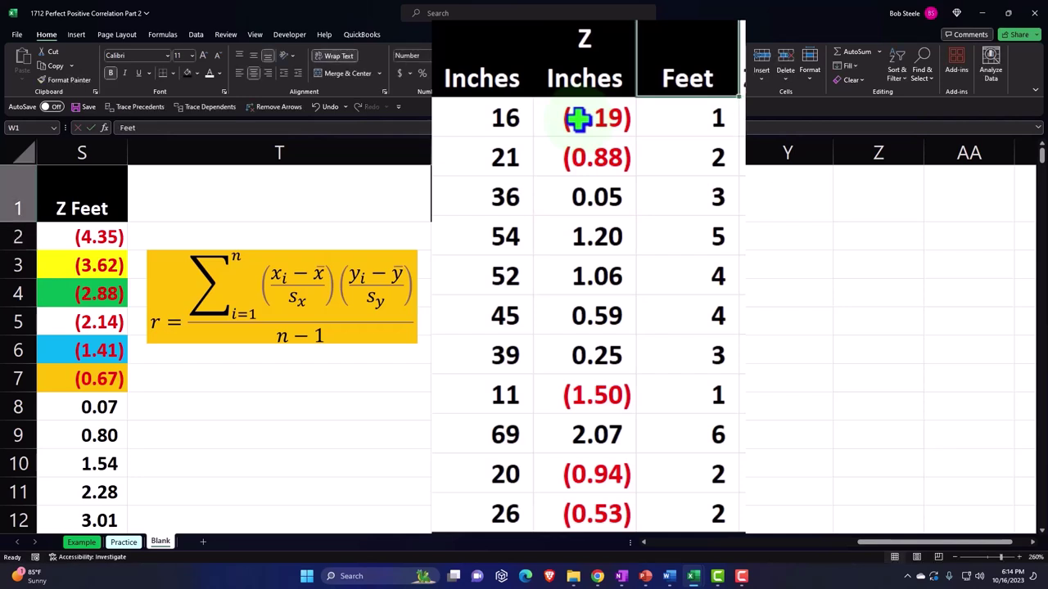
{"action": "left_click", "coordinate": [64, 80]}
{"action": "left_click", "coordinate": [700, 194]}
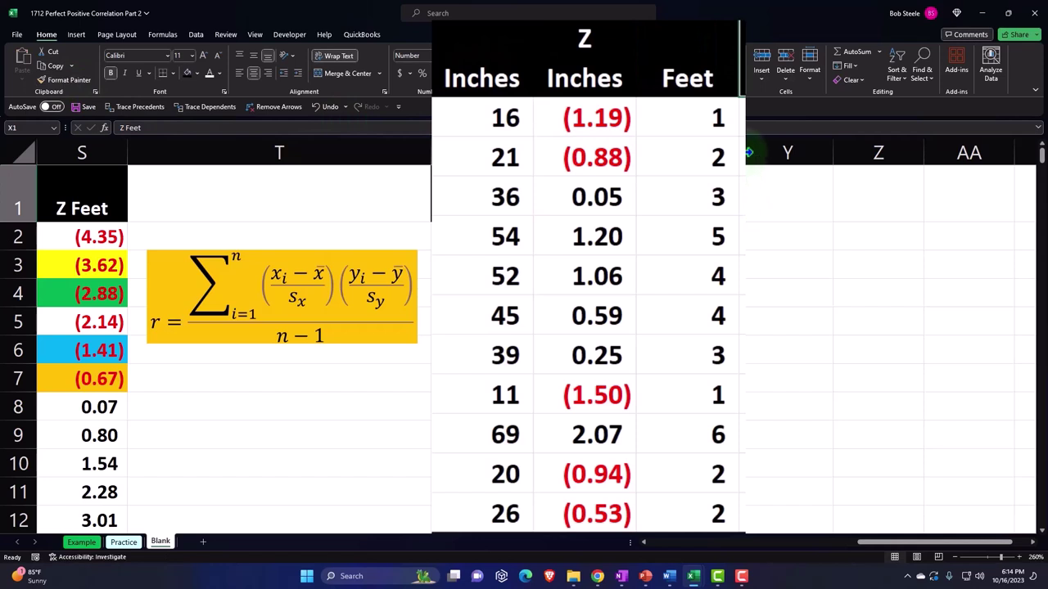
{"action": "left_click_drag", "start_coordinate": [481, 153], "coordinate": [733, 150]}
Enter the Z Feet formula =(W2-$J$2)/$J$3 in X2.
{"action": "left_click", "coordinate": [683, 242]}
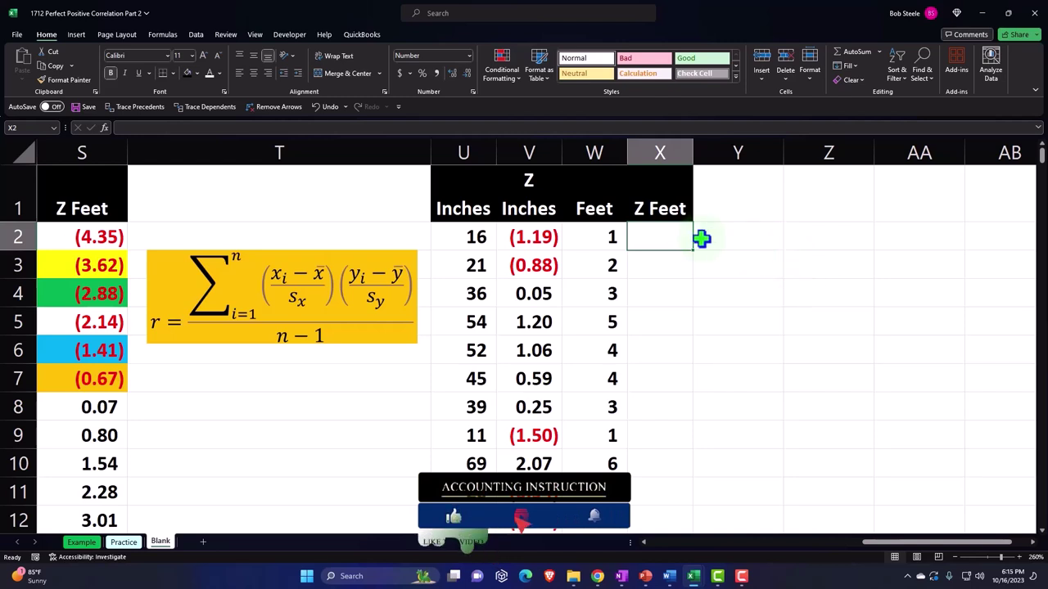
{"action": "type", "text": "="}
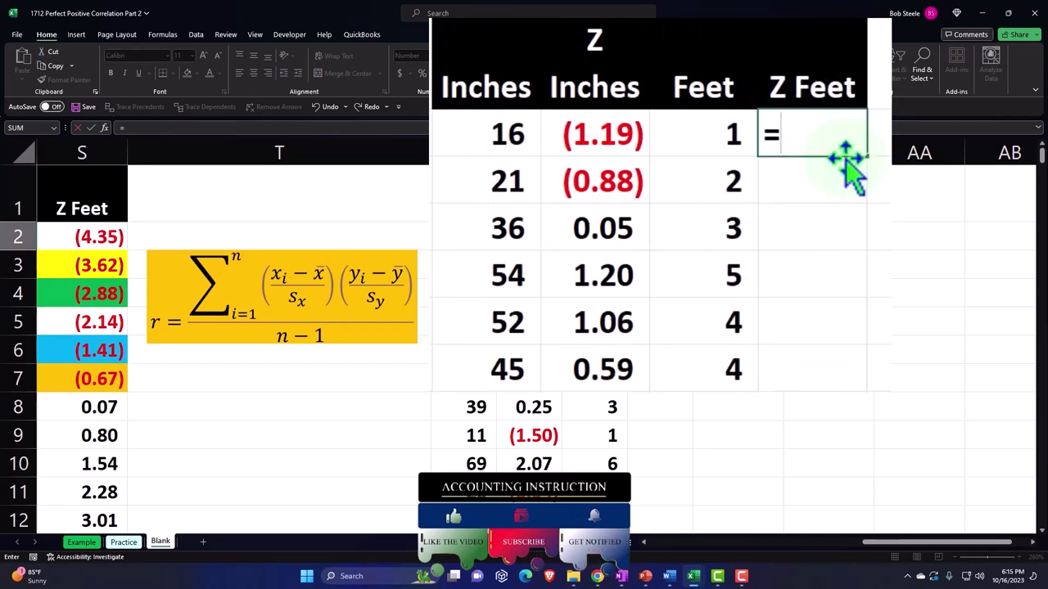
{"action": "type", "text": "("}
{"action": "key", "text": "Left"}
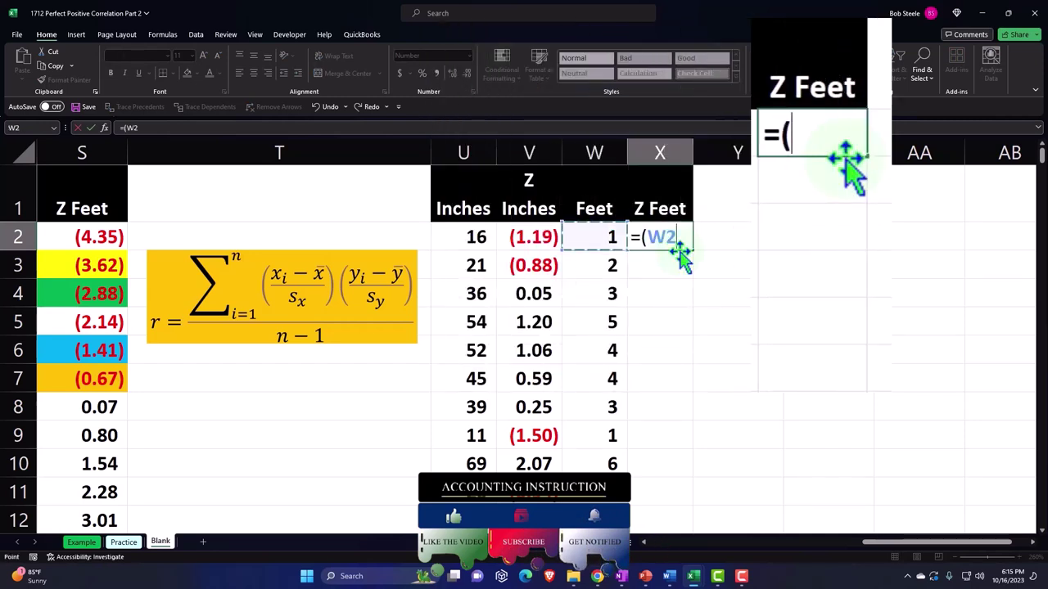
{"action": "type", "text": "-"}
{"action": "key", "text": "Left"}
{"action": "key", "text": "Left"}
{"action": "key", "text": "Left"}
{"action": "key", "text": "Left"}
{"action": "key", "text": "Left"}
{"action": "key", "text": "Left"}
{"action": "key", "text": "Left"}
{"action": "key", "text": "Left"}
{"action": "key", "text": "Left"}
{"action": "key", "text": "Left"}
{"action": "key", "text": "Left"}
{"action": "key", "text": "Left"}
{"action": "key", "text": "Left"}
{"action": "key", "text": "Left"}
{"action": "key", "text": "Left"}
{"action": "key", "text": "Left"}
{"action": "key", "text": "Left"}
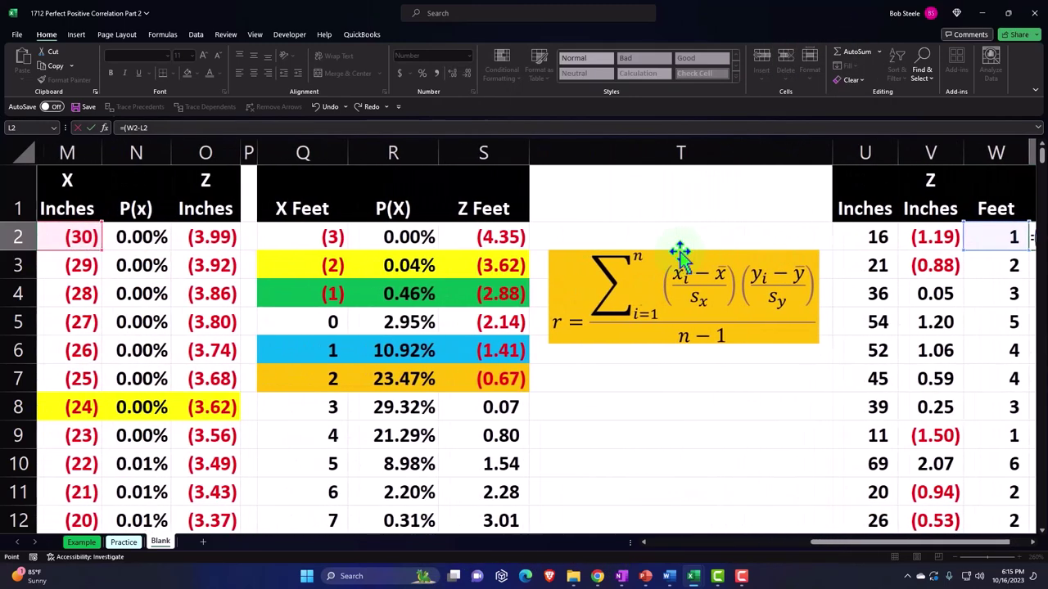
{"action": "key", "text": "Right"}
{"action": "key", "text": "Right"}
{"action": "key", "text": "Right"}
{"action": "key", "text": "Right"}
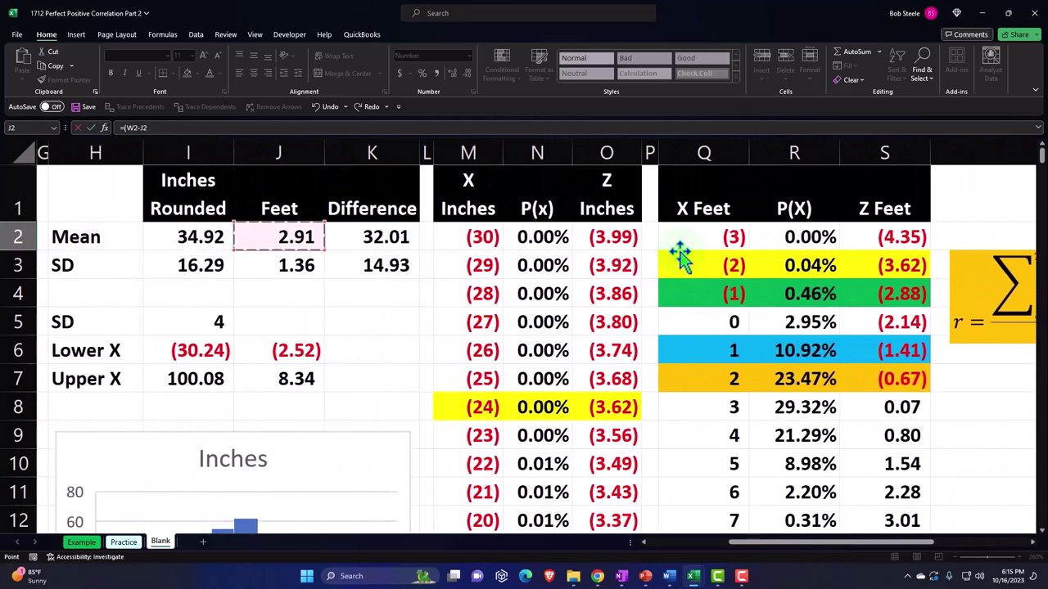
{"action": "key", "text": "Left"}
{"action": "key", "text": "F4"}
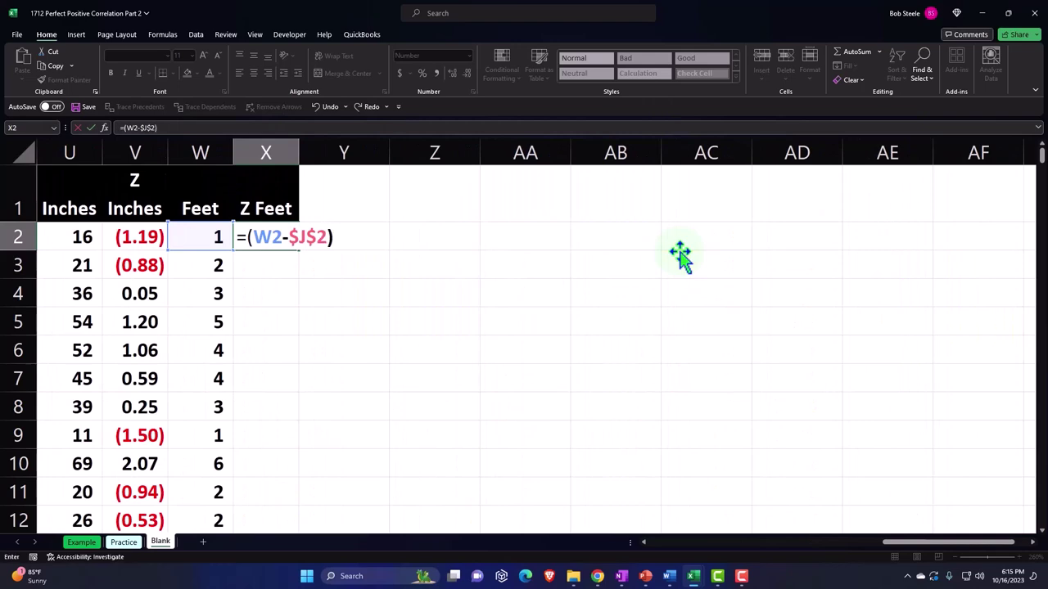
{"action": "type", "text": ")/"}
{"action": "key", "text": "Left"}
{"action": "key", "text": "Left"}
{"action": "key", "text": "Left"}
{"action": "key", "text": "Left"}
{"action": "key", "text": "Left"}
{"action": "key", "text": "Left"}
{"action": "key", "text": "Left"}
{"action": "key", "text": "Left"}
{"action": "key", "text": "Left"}
{"action": "key", "text": "Left"}
{"action": "key", "text": "Left"}
{"action": "key", "text": "Left"}
{"action": "key", "text": "Left"}
{"action": "key", "text": "Left"}
{"action": "key", "text": "Left"}
{"action": "key", "text": "Left"}
{"action": "key", "text": "Left"}
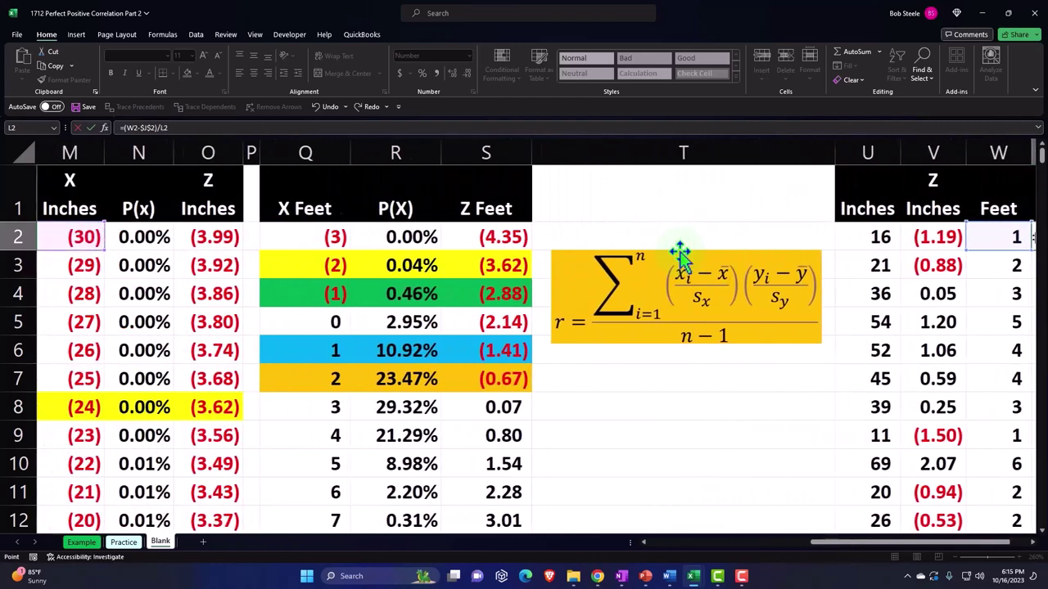
{"action": "key", "text": "Down"}
{"action": "key", "text": "Right"}
{"action": "key", "text": "Right"}
{"action": "key", "text": "Right"}
{"action": "key", "text": "F4"}
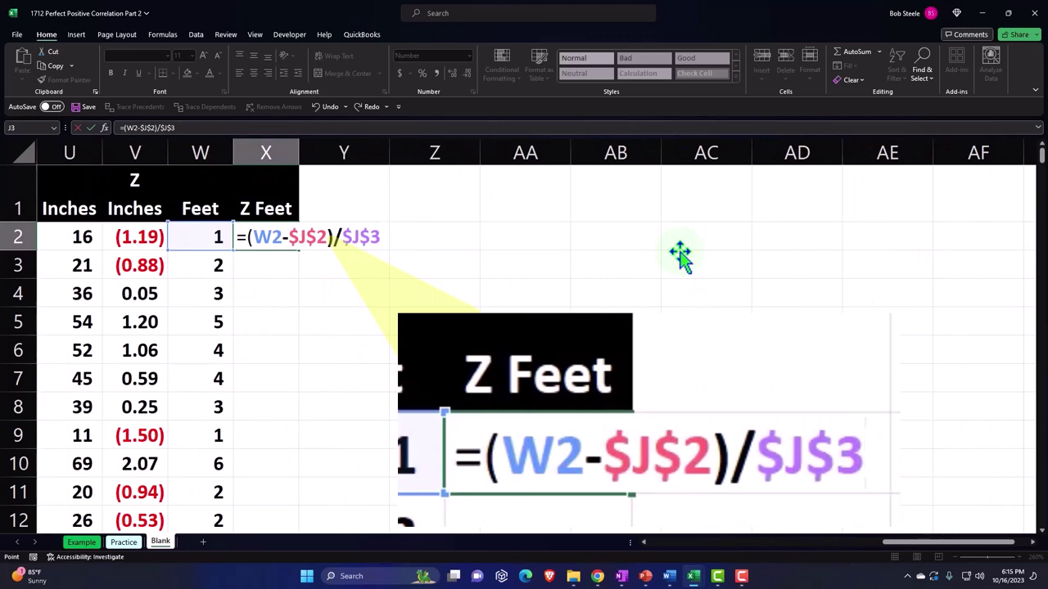
{"action": "key", "text": "Return"}
Show the Z Feet result to two decimals and fill it down the column.
{"action": "key", "text": "Up"}
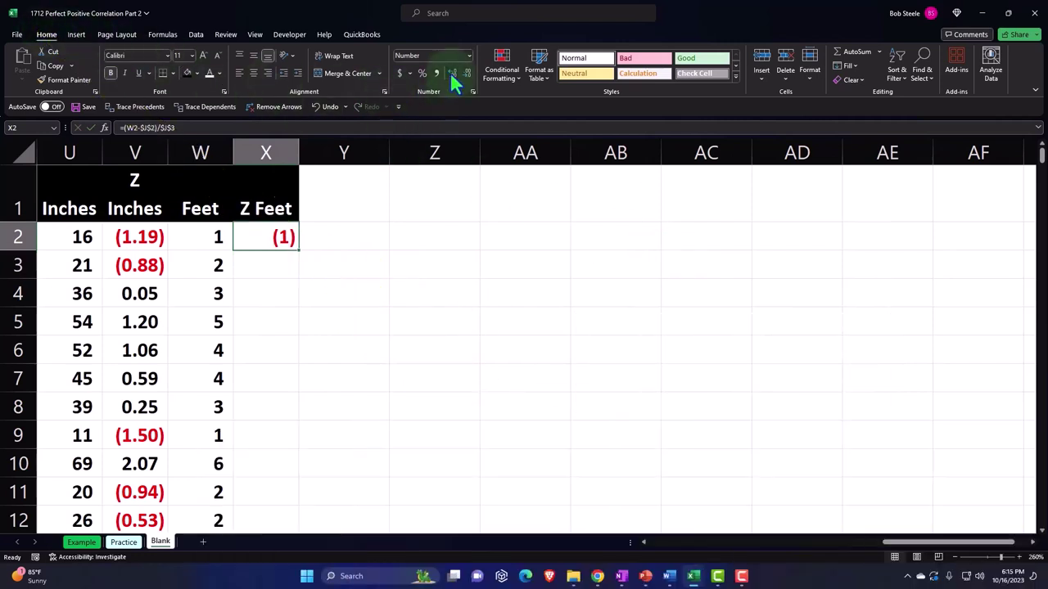
{"action": "left_click", "coordinate": [451, 73]}
{"action": "left_click", "coordinate": [451, 72]}
{"action": "key", "text": "Left"}
{"action": "key", "text": "Left"}
{"action": "key", "text": "Left"}
{"action": "key", "text": "Left"}
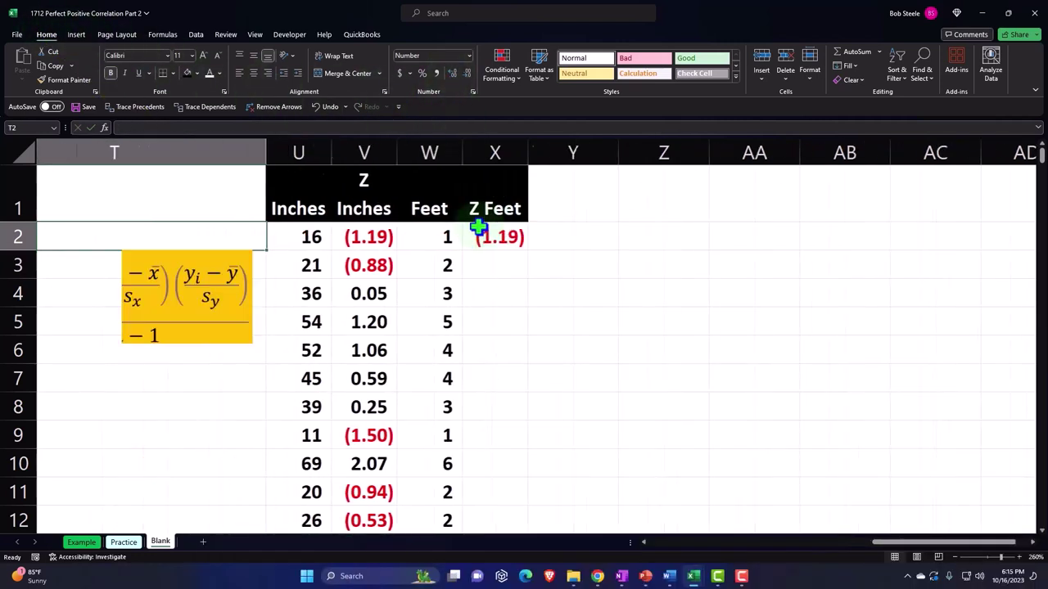
{"action": "key", "text": "Left"}
{"action": "key", "text": "Right"}
{"action": "key", "text": "Right"}
{"action": "key", "text": "Right"}
{"action": "key", "text": "Right"}
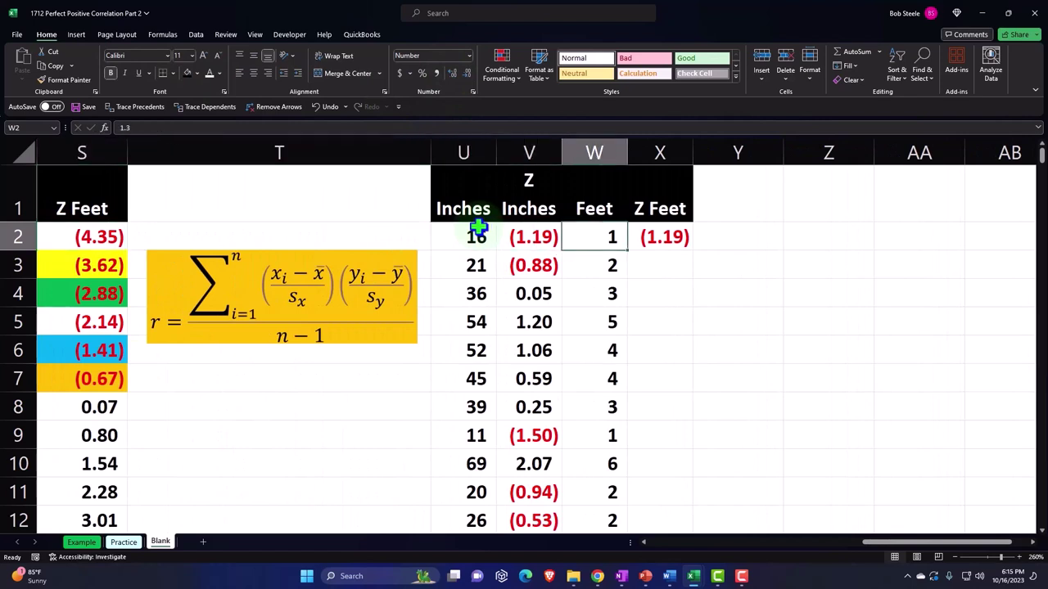
{"action": "left_click", "coordinate": [671, 242]}
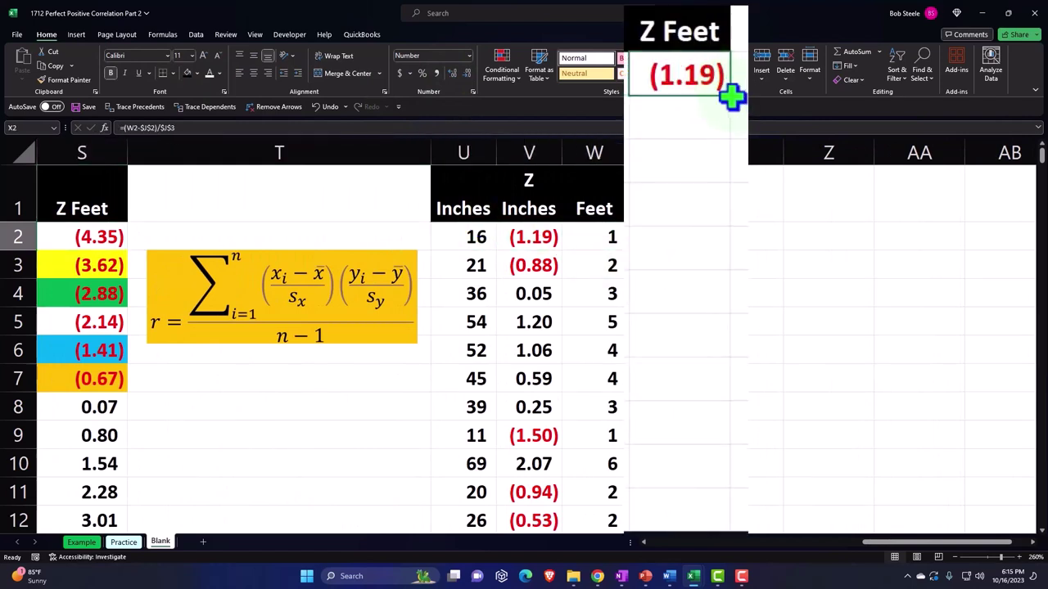
{"action": "double_click", "coordinate": [731, 99]}
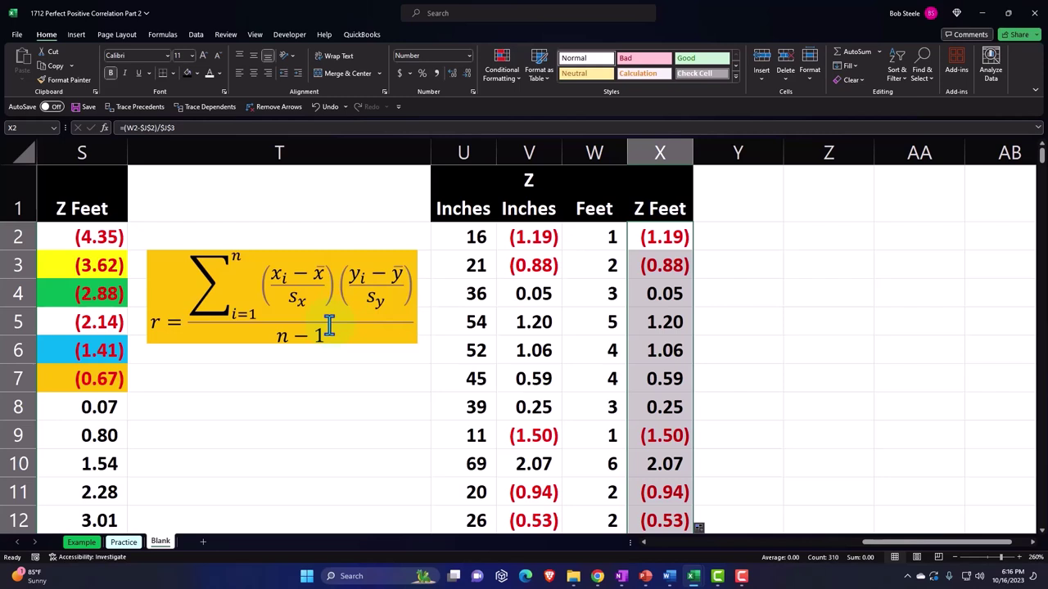
Head column Y 'Z Inches * Z Feet' in black header format, narrowed so it wraps.
{"action": "left_click", "coordinate": [725, 205]}
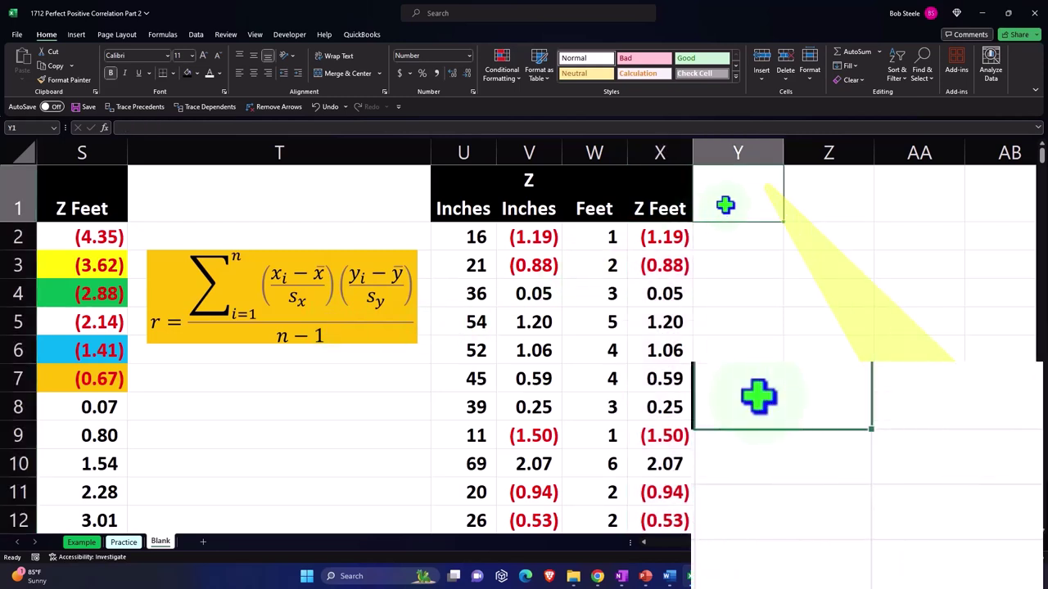
{"action": "type", "text": "Z Inches"}
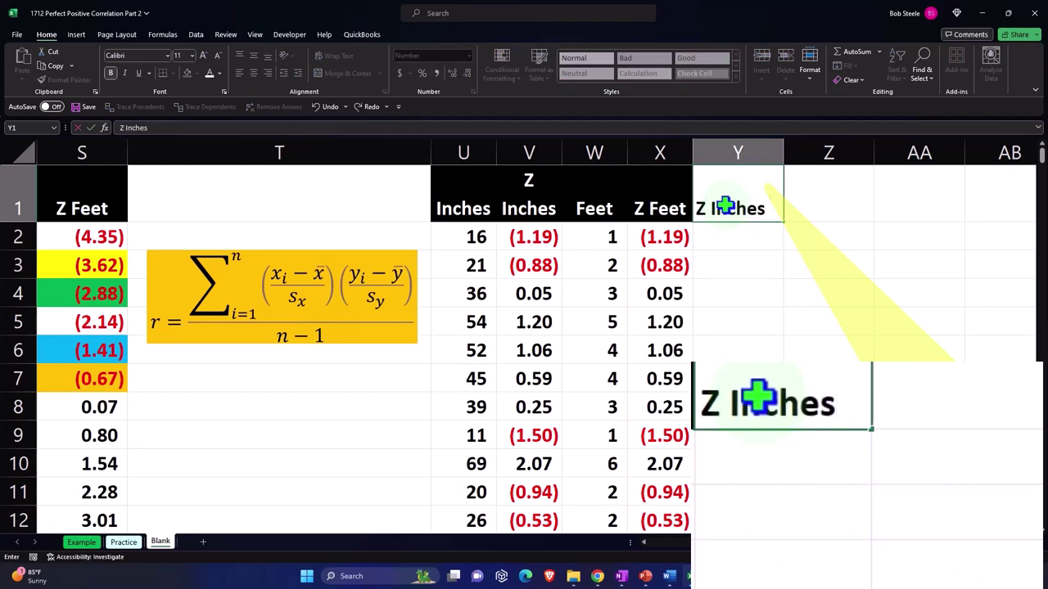
{"action": "type", "text": " * Z Feet"}
{"action": "key", "text": "Return"}
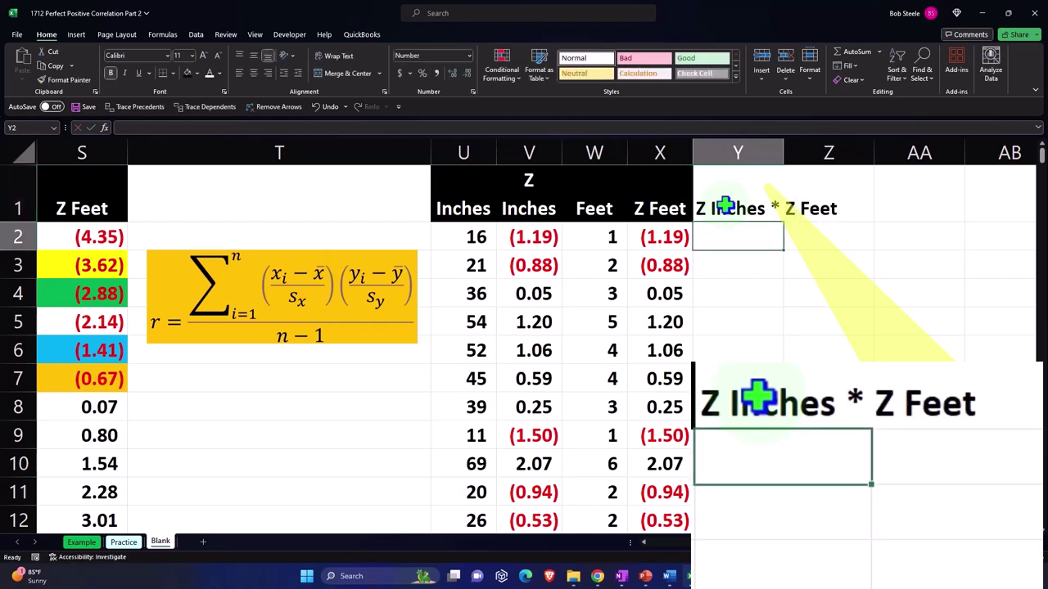
{"action": "left_click", "coordinate": [673, 206]}
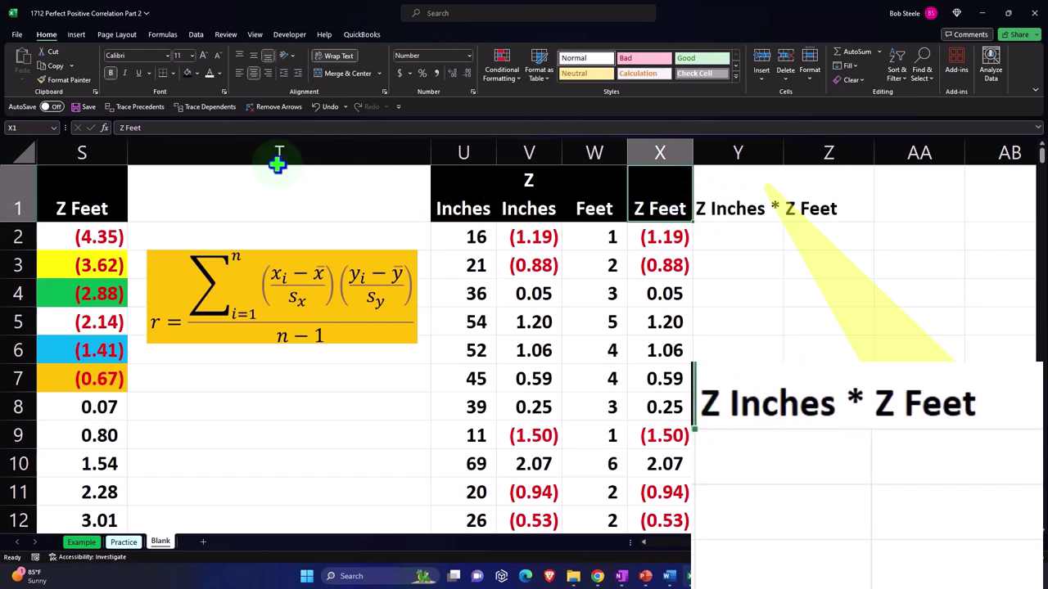
{"action": "left_click", "coordinate": [60, 80]}
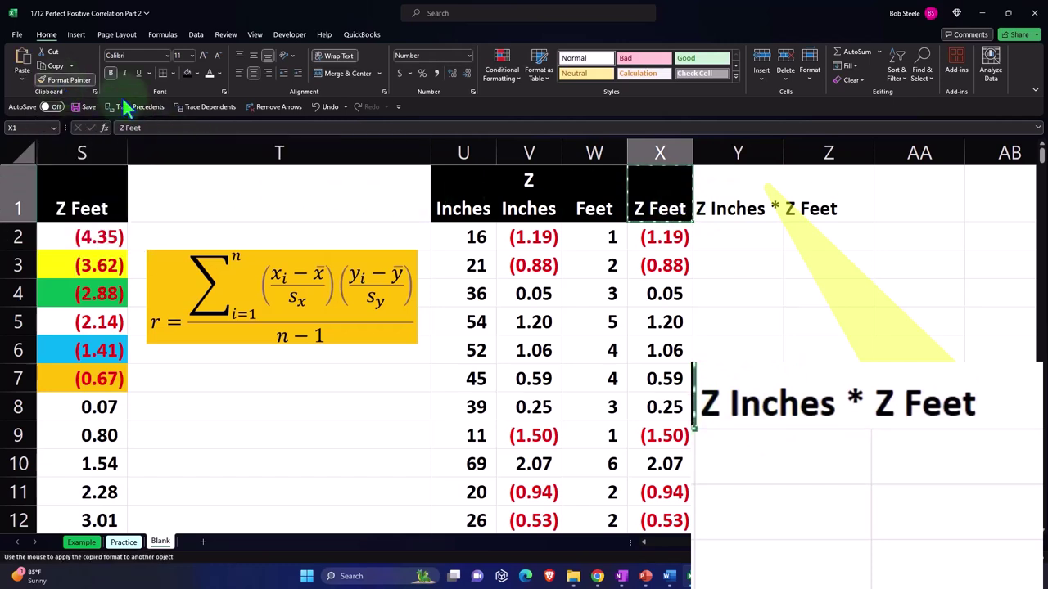
{"action": "left_click", "coordinate": [729, 200]}
{"action": "left_click", "coordinate": [752, 268]}
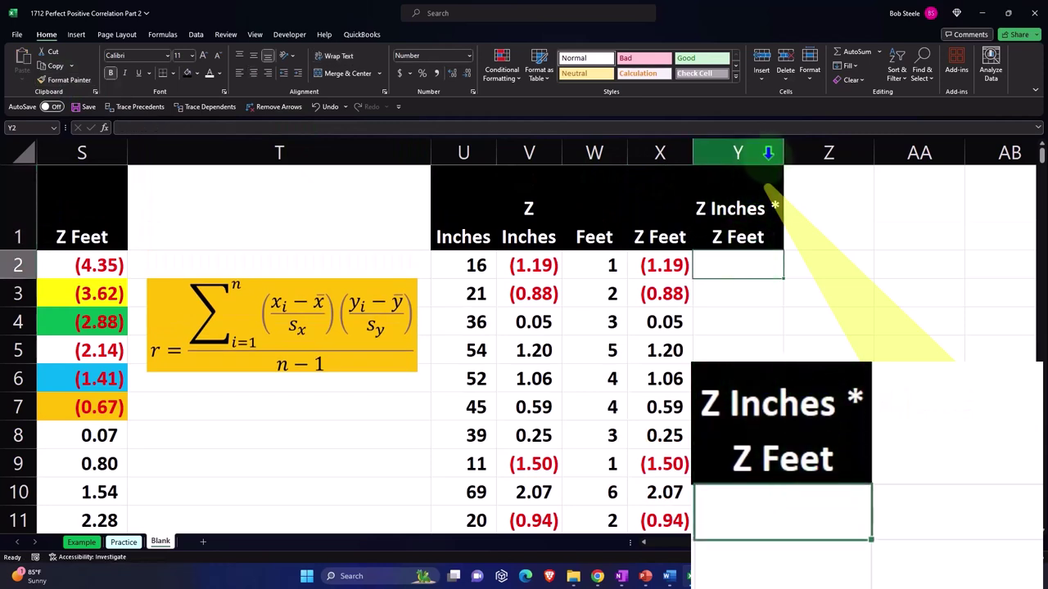
{"action": "left_click_drag", "start_coordinate": [783, 153], "coordinate": [770, 153]}
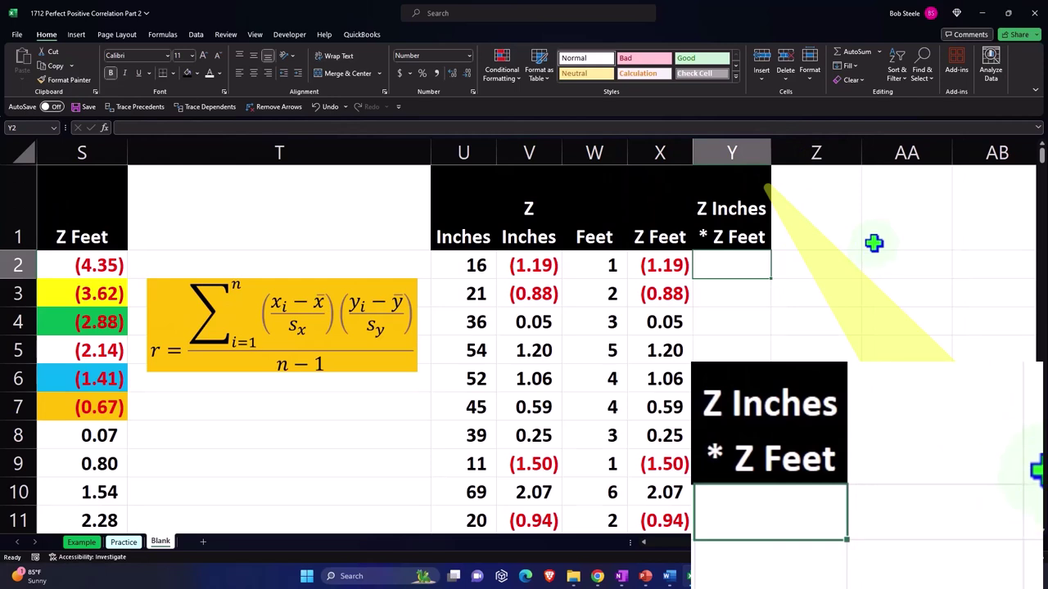
Enter =V2*X2 in Y2 to multiply the two z-scores.
{"action": "type", "text": "="}
{"action": "key", "text": "Left"}
{"action": "key", "text": "Left"}
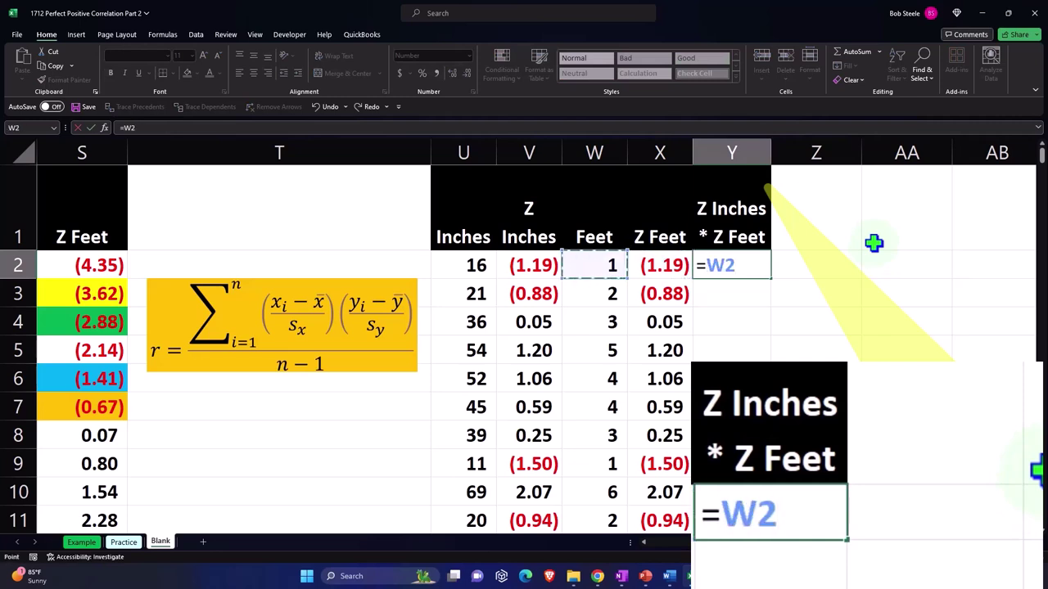
{"action": "key", "text": "Left"}
{"action": "type", "text": "*"}
{"action": "key", "text": "Left"}
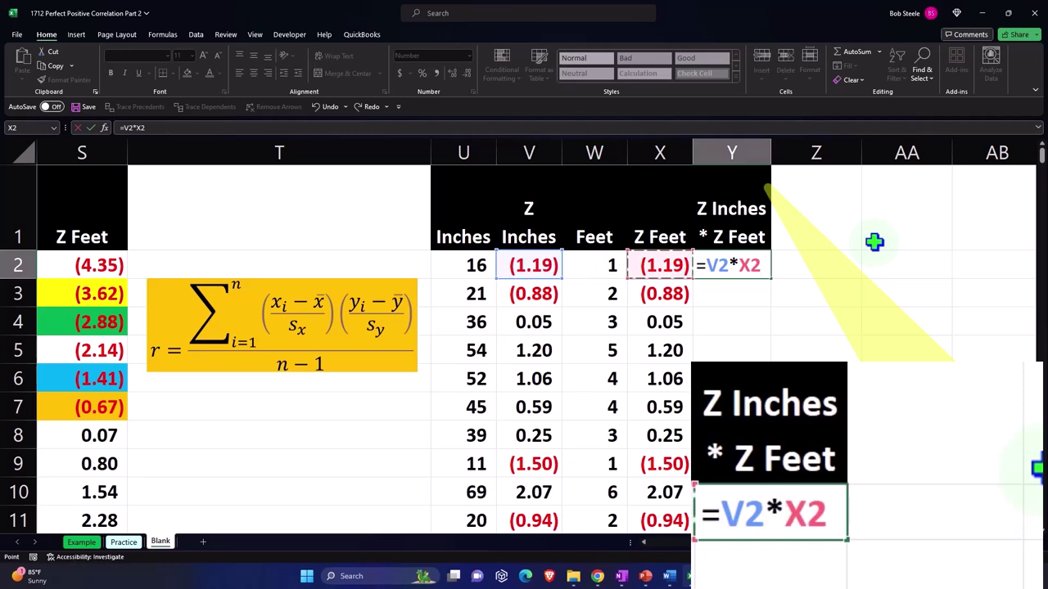
{"action": "key", "text": "Return"}
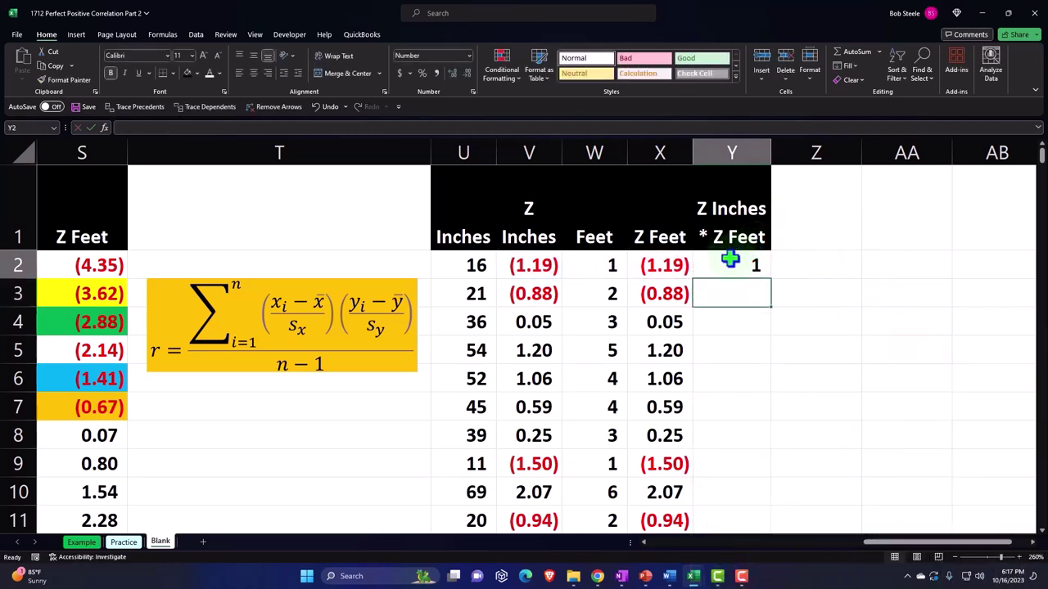
Show the product to two decimals and fill it down column Y.
{"action": "left_click", "coordinate": [730, 259]}
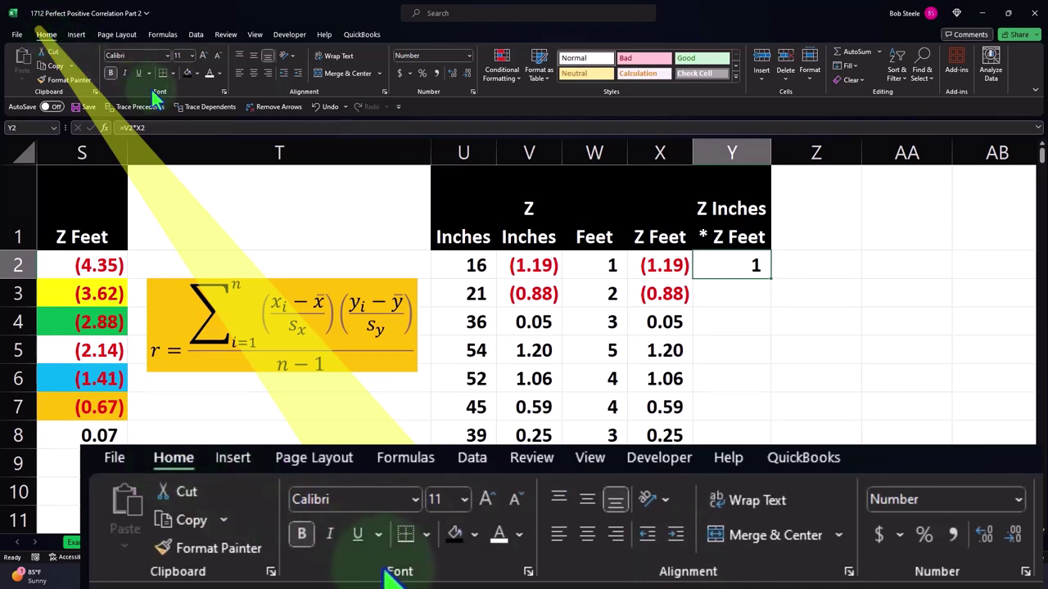
{"action": "left_click", "coordinate": [204, 55]}
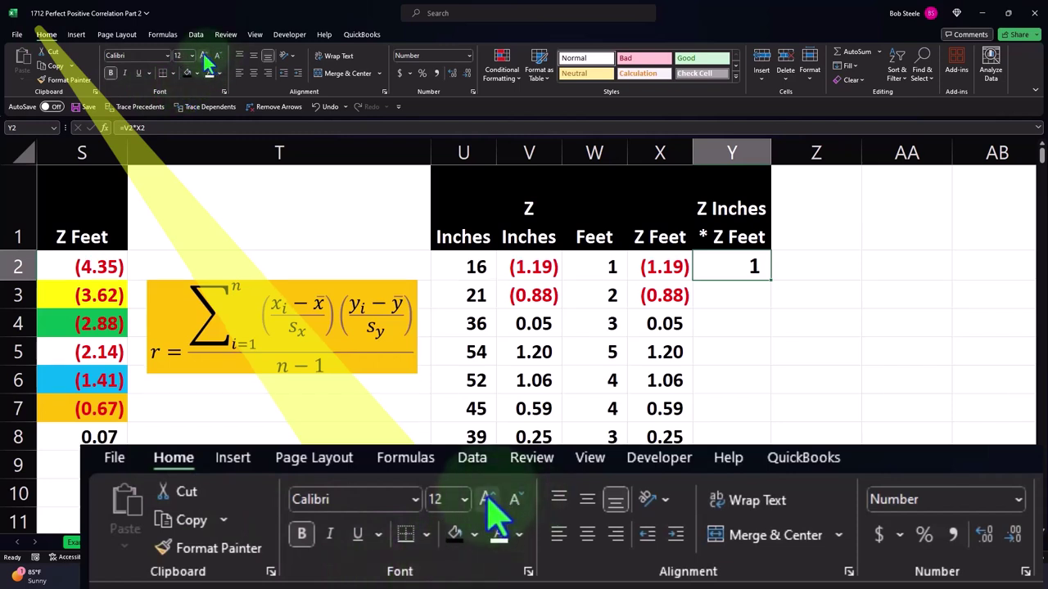
{"action": "left_click", "coordinate": [320, 107]}
{"action": "left_click", "coordinate": [450, 72]}
{"action": "left_click", "coordinate": [450, 72]}
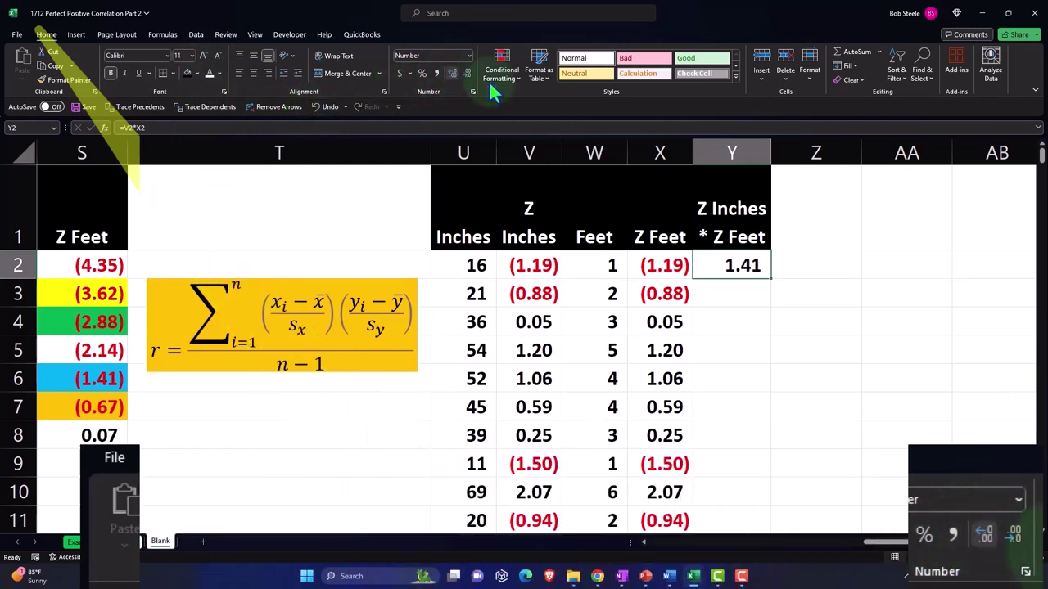
{"action": "double_click", "coordinate": [772, 281]}
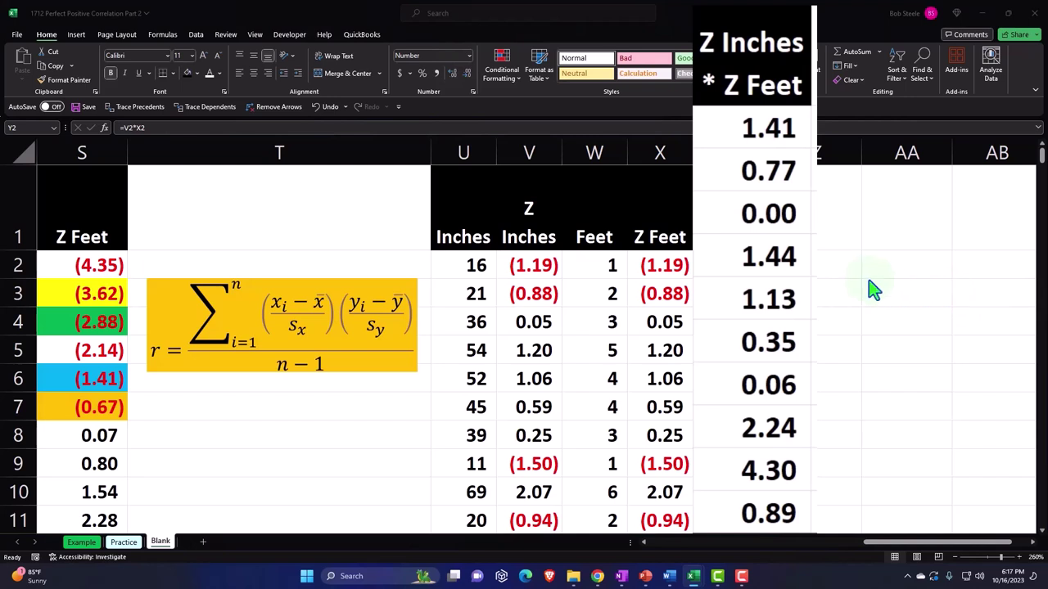
Narrow column Z to a spacer and put 'Correlation R' in AA1, black-filled with white text across AA1:AC1.
{"action": "left_click", "coordinate": [858, 153]}
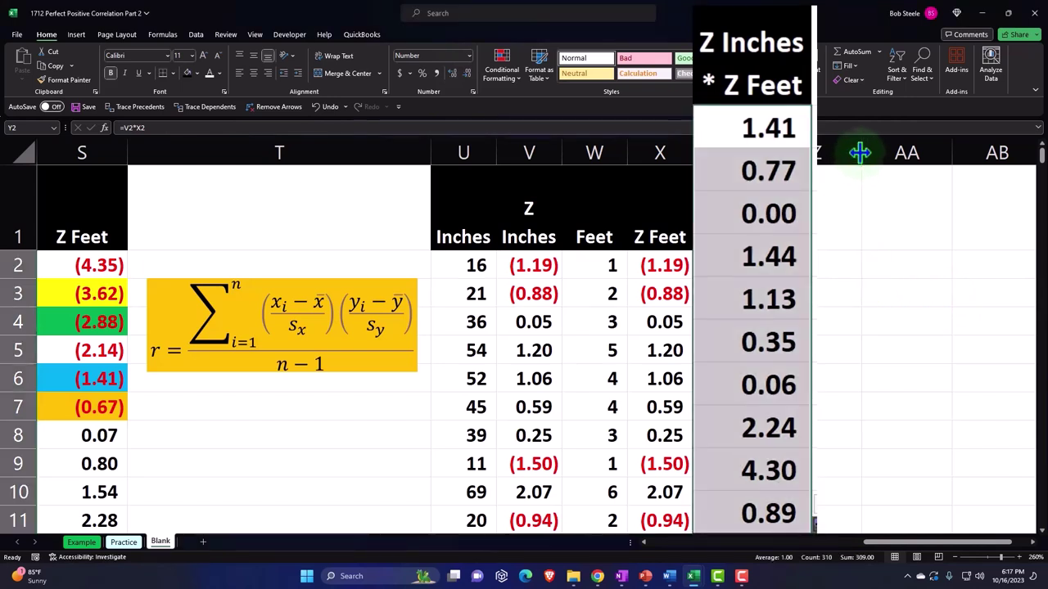
{"action": "left_click_drag", "start_coordinate": [859, 153], "coordinate": [790, 154]}
{"action": "left_click", "coordinate": [830, 236]}
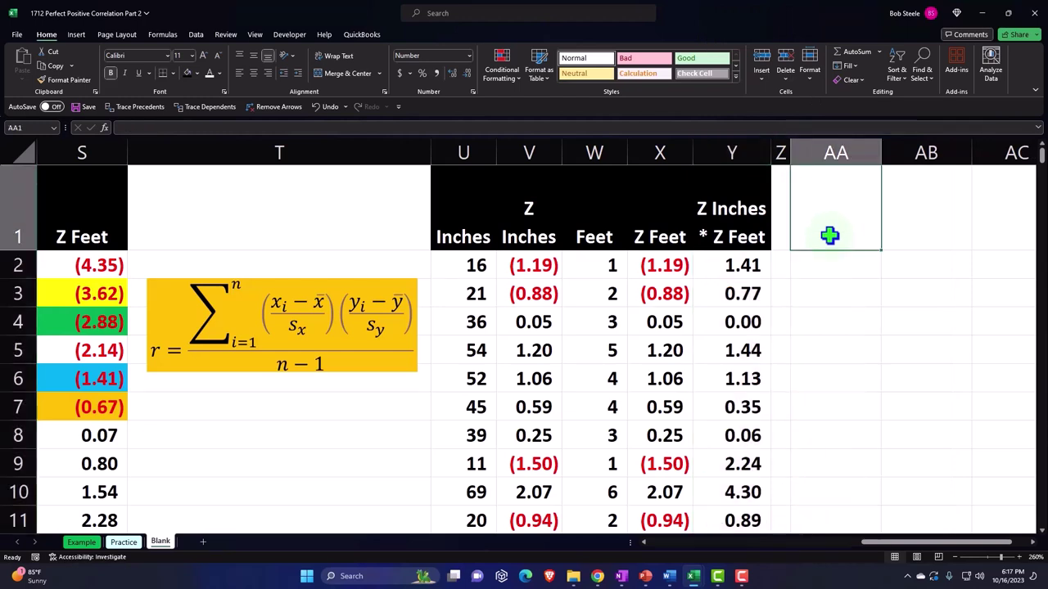
{"action": "type", "text": "Correlation R"}
{"action": "key", "text": "Return"}
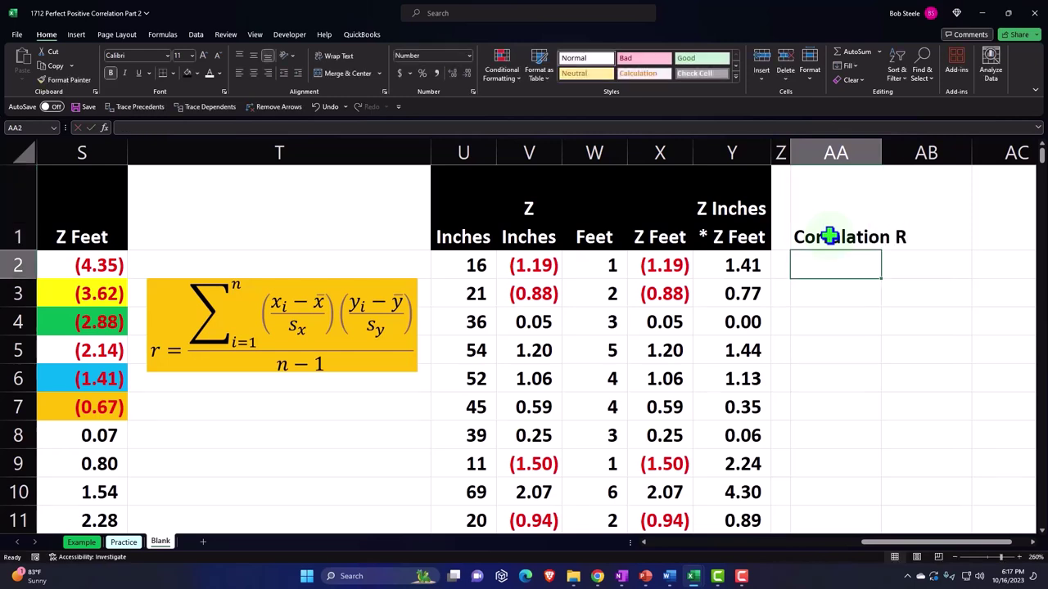
{"action": "left_click_drag", "start_coordinate": [833, 217], "coordinate": [926, 210]}
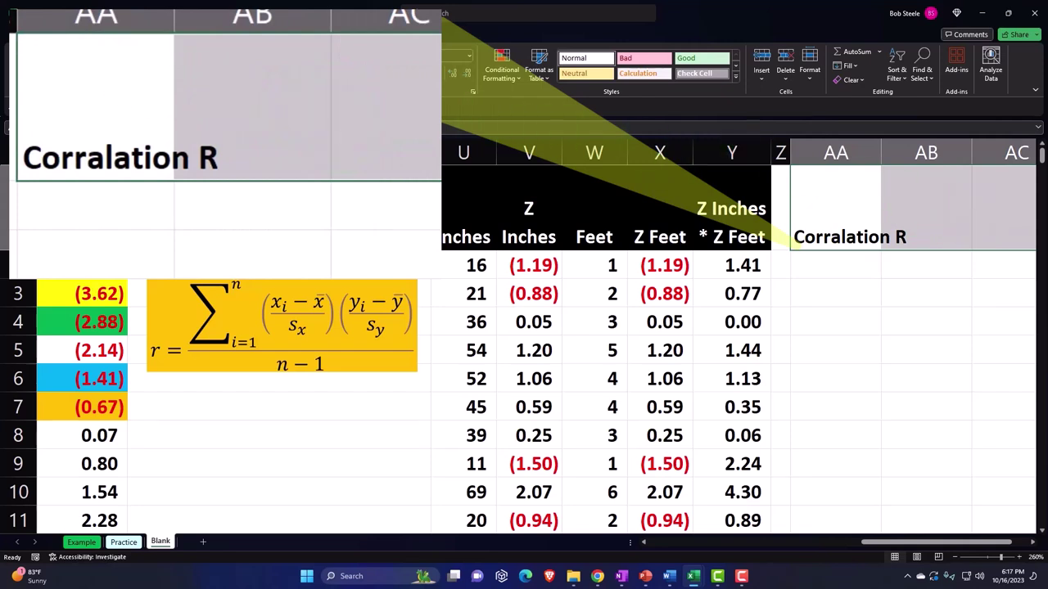
{"action": "left_click", "coordinate": [159, 73]}
{"action": "left_click", "coordinate": [185, 73]}
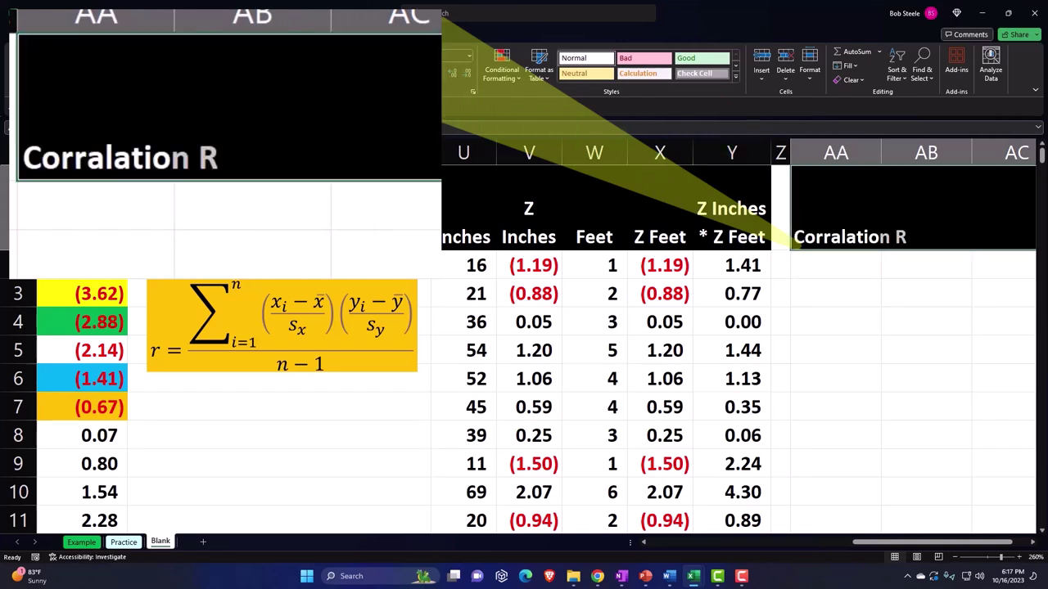
{"action": "left_click", "coordinate": [841, 276]}
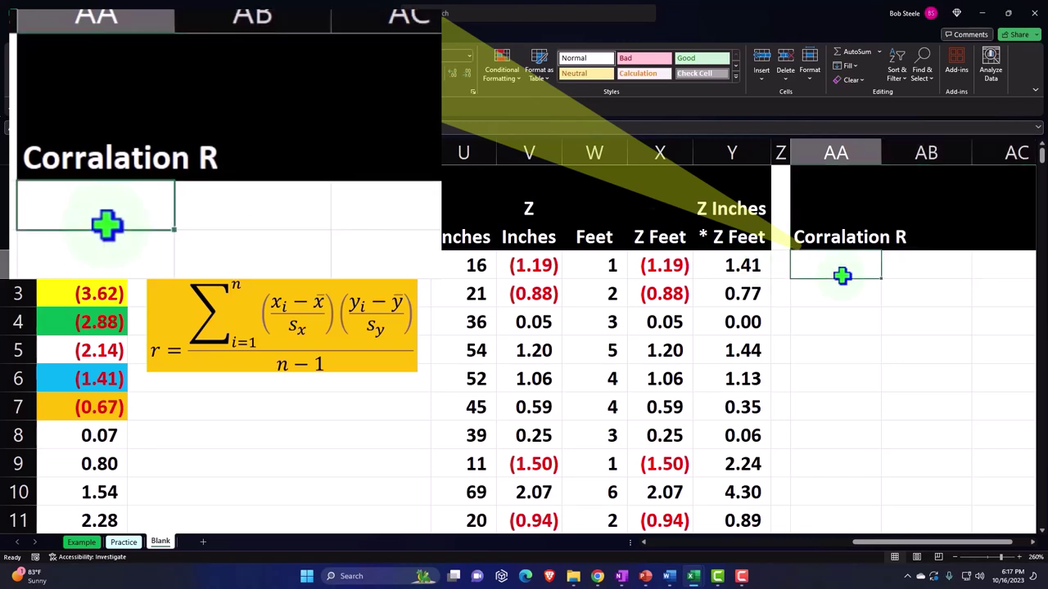
Replace the typed 'Sum z inches' text in AA2 with the formula ="sum"&Y1.
{"action": "type", "text": "Sum"}
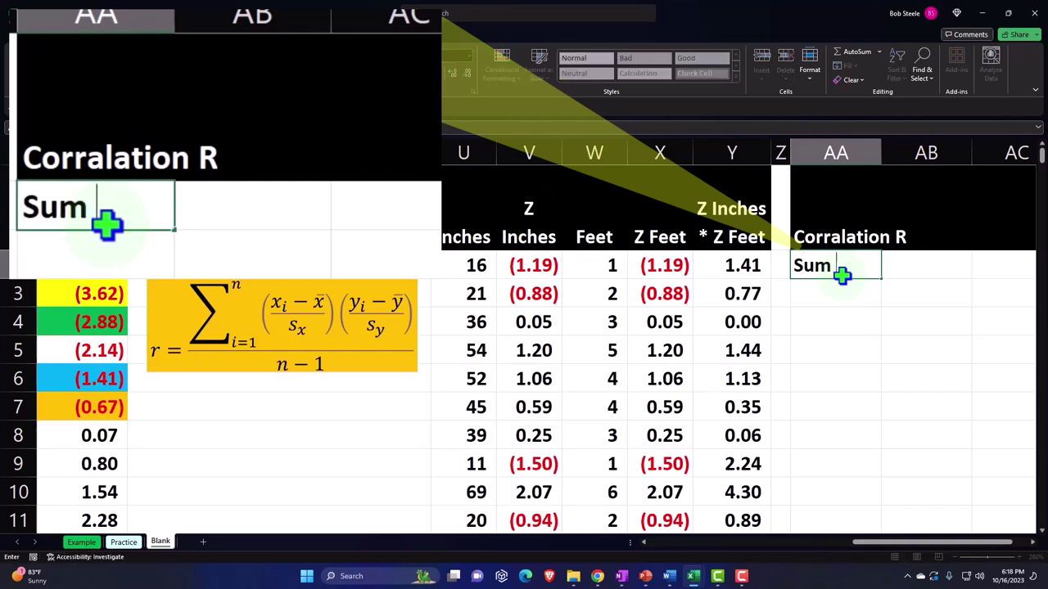
{"action": "type", "text": " z inches"}
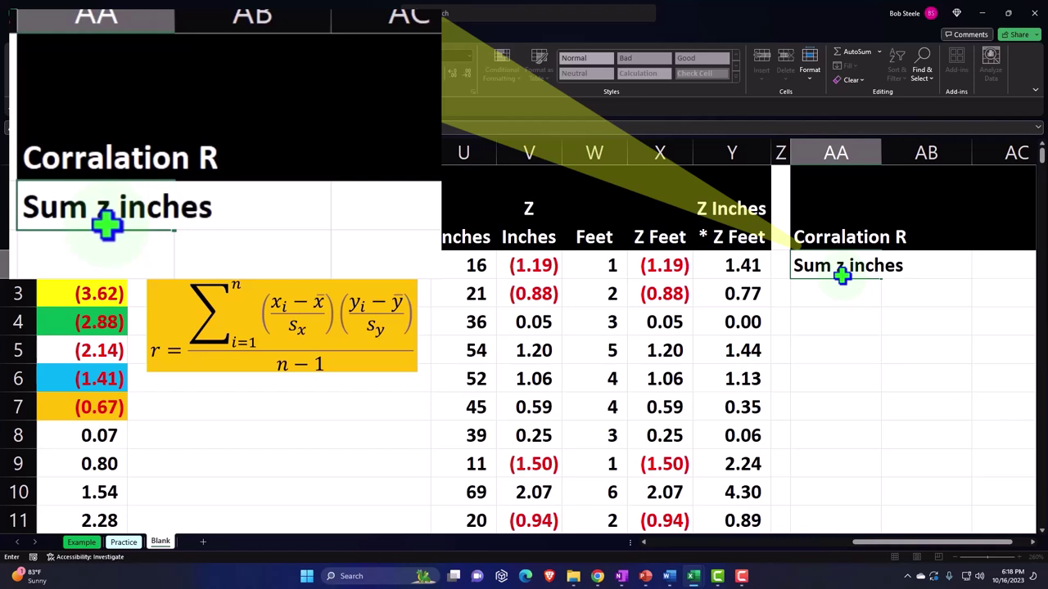
{"action": "key", "text": "BackSpace"}
{"action": "key", "text": "BackSpace"}
{"action": "key", "text": "BackSpace"}
{"action": "key", "text": "BackSpace"}
{"action": "key", "text": "BackSpace"}
{"action": "key", "text": "BackSpace"}
{"action": "key", "text": "BackSpace"}
{"action": "key", "text": "BackSpace"}
{"action": "key", "text": "BackSpace"}
{"action": "key", "text": "BackSpace"}
{"action": "key", "text": "BackSpace"}
{"action": "key", "text": "BackSpace"}
{"action": "key", "text": "BackSpace"}
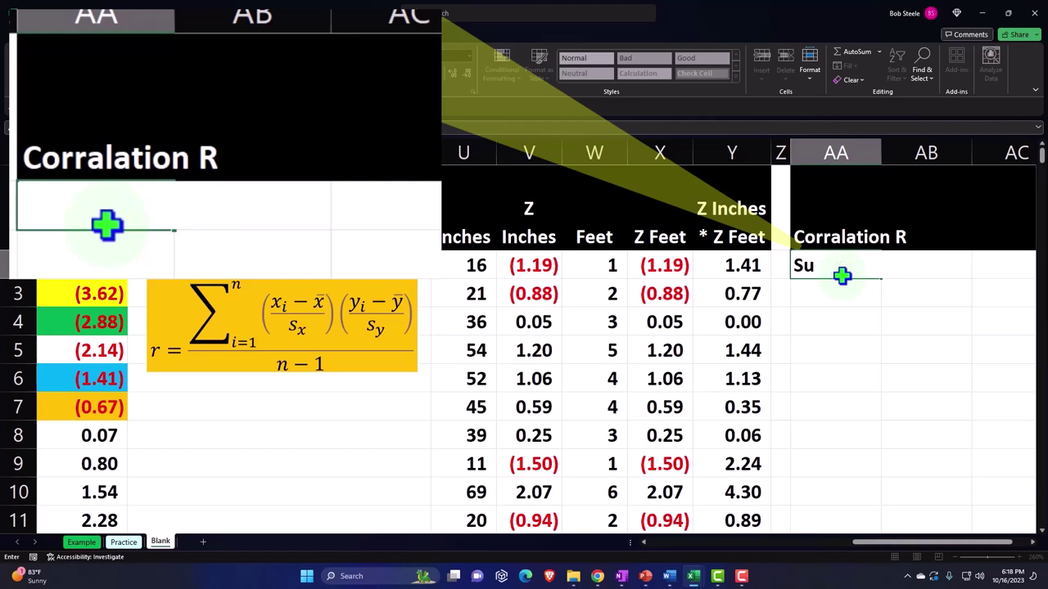
{"action": "key", "text": "Return"}
{"action": "left_click", "coordinate": [842, 276]}
{"action": "type", "text": "="}
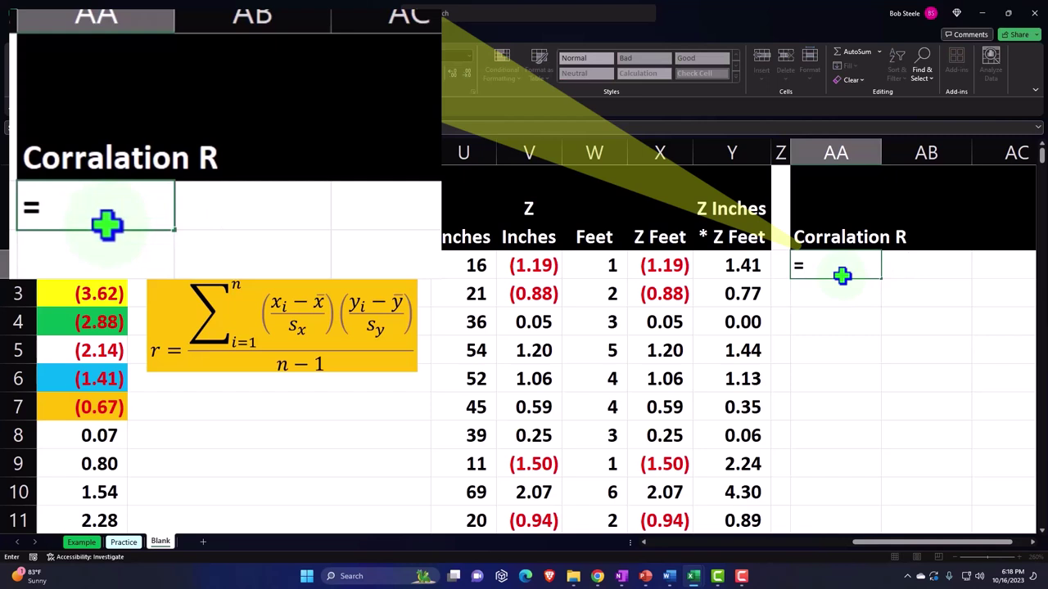
{"action": "type", "text": "\"sum"}
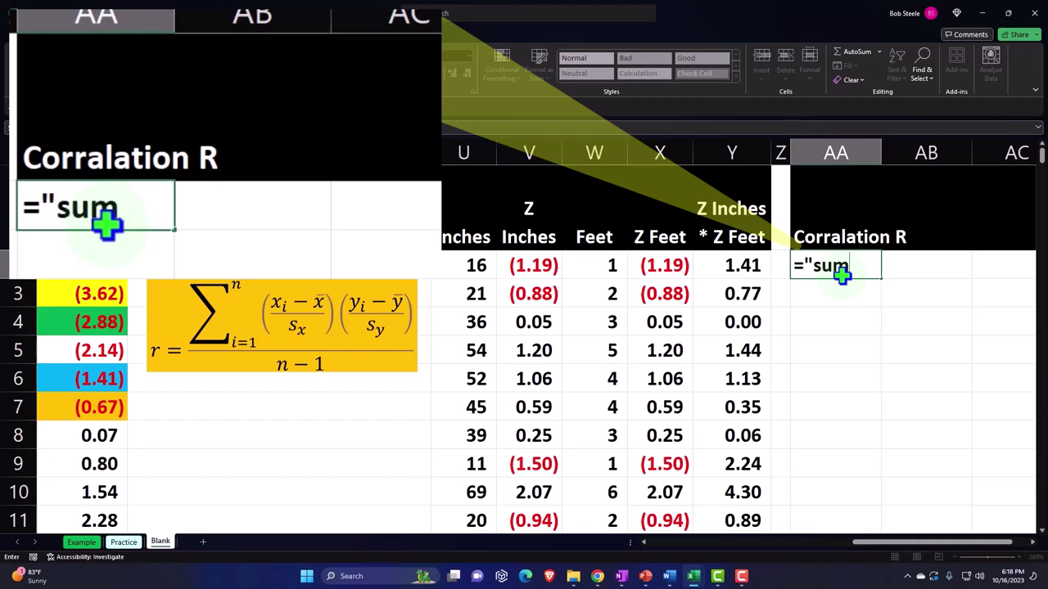
{"action": "type", "text": "\"&"}
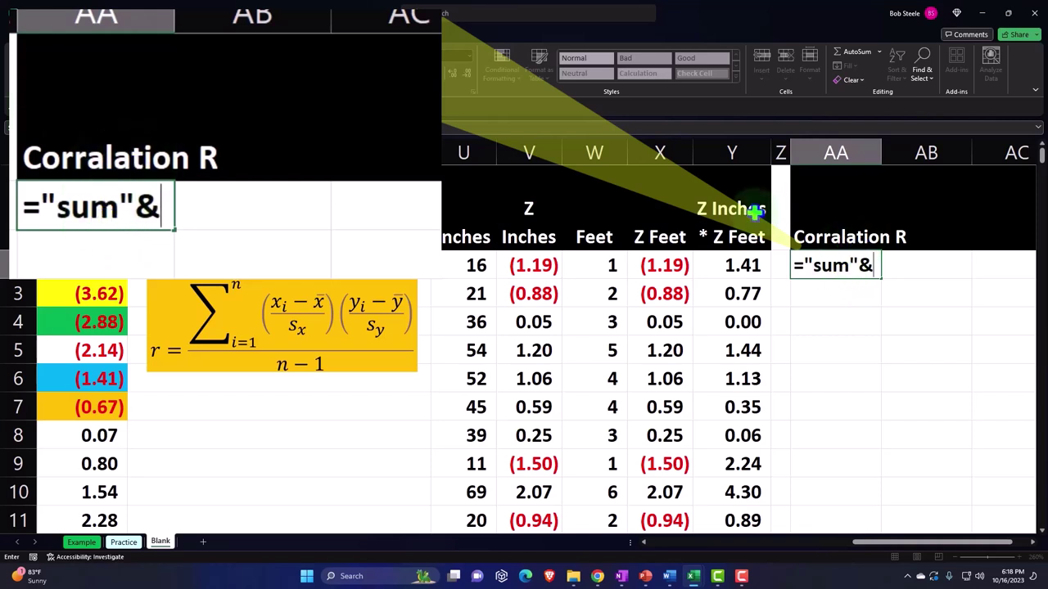
{"action": "left_click", "coordinate": [705, 207]}
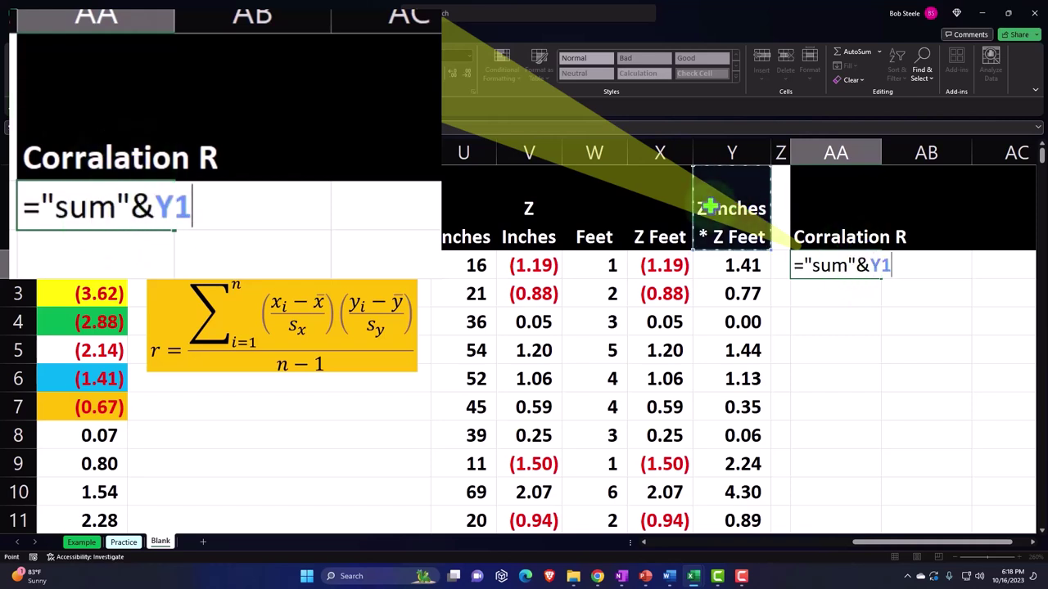
{"action": "key", "text": "Return"}
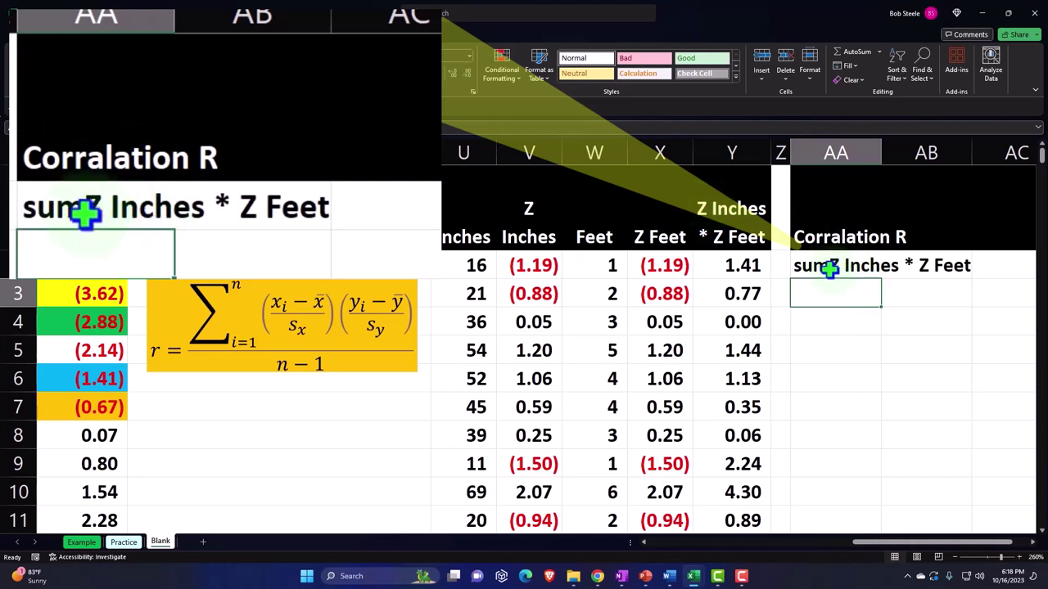
Add a space after 'sum' so AA2 reads 'sum Z Inches * Z Feet', and widen column AA.
{"action": "left_click", "coordinate": [830, 268]}
{"action": "double_click", "coordinate": [829, 268]}
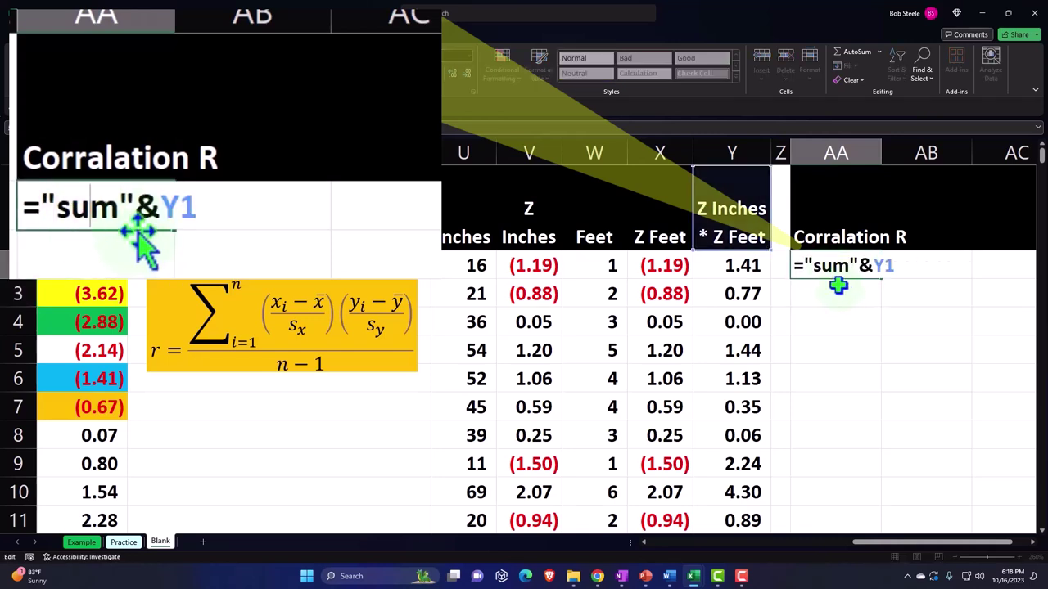
{"action": "left_click", "coordinate": [854, 265]}
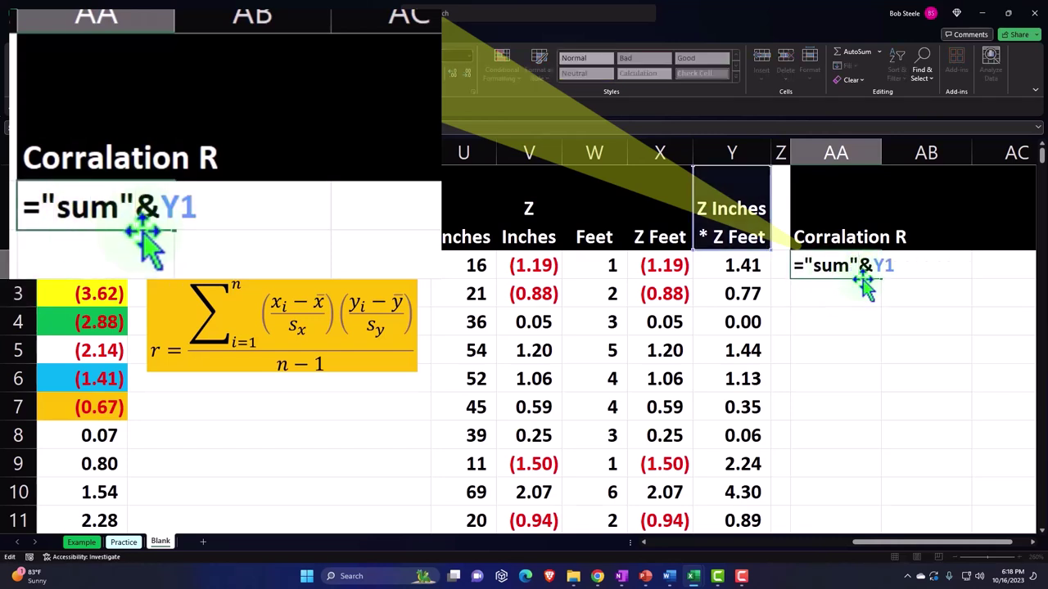
{"action": "type", "text": "\" \""}
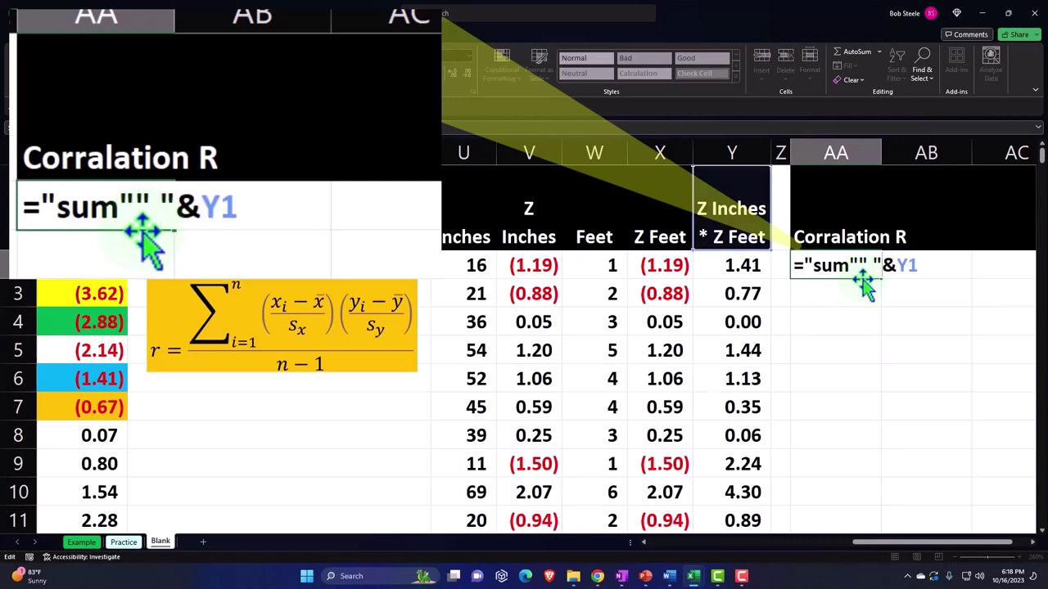
{"action": "left_click", "coordinate": [857, 270]}
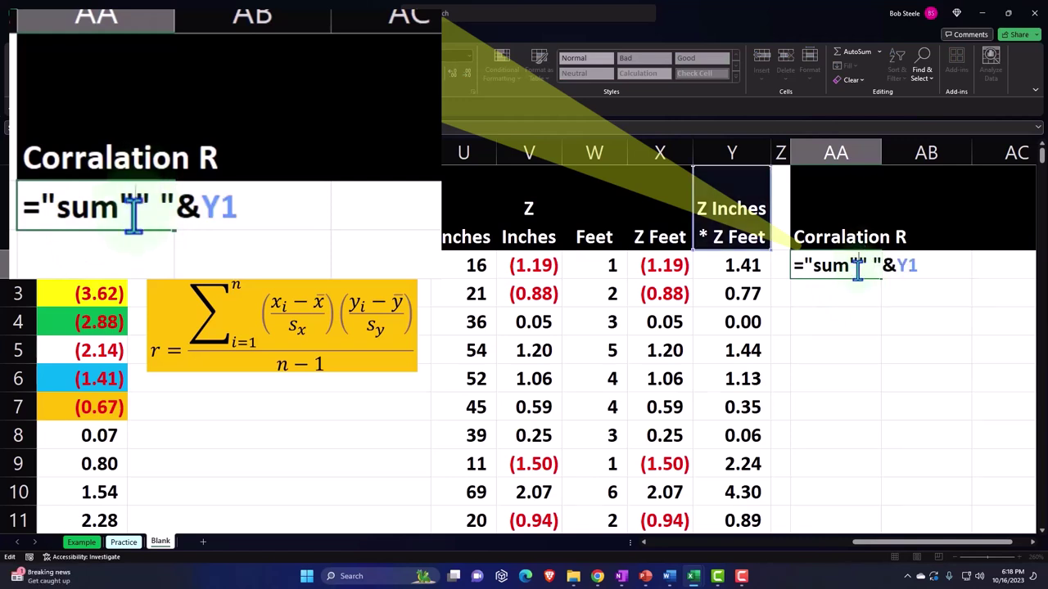
{"action": "type", "text": "&"}
{"action": "key", "text": "Return"}
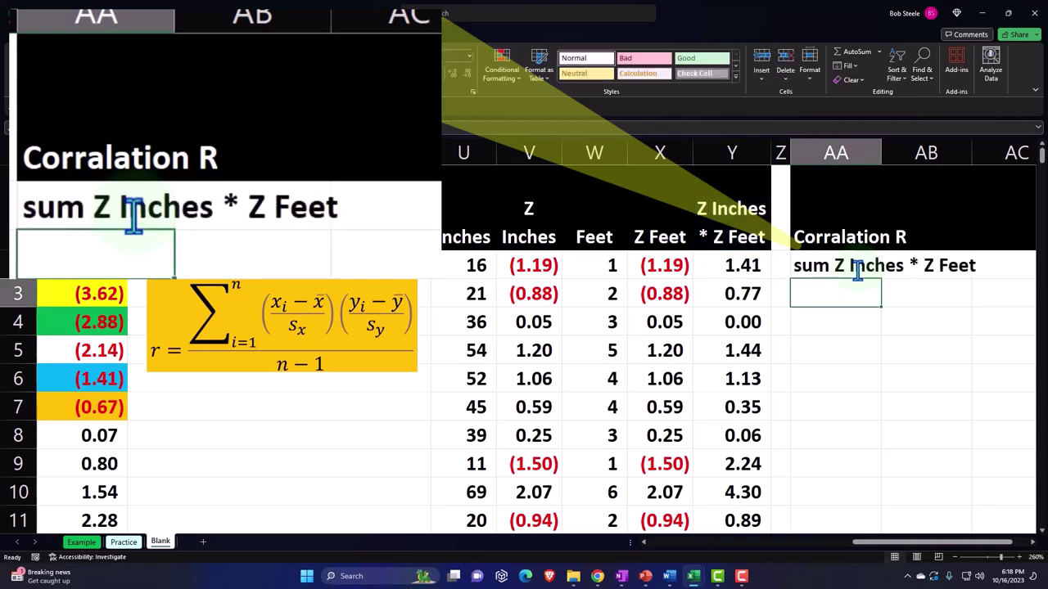
{"action": "left_click_drag", "start_coordinate": [882, 153], "coordinate": [948, 161]}
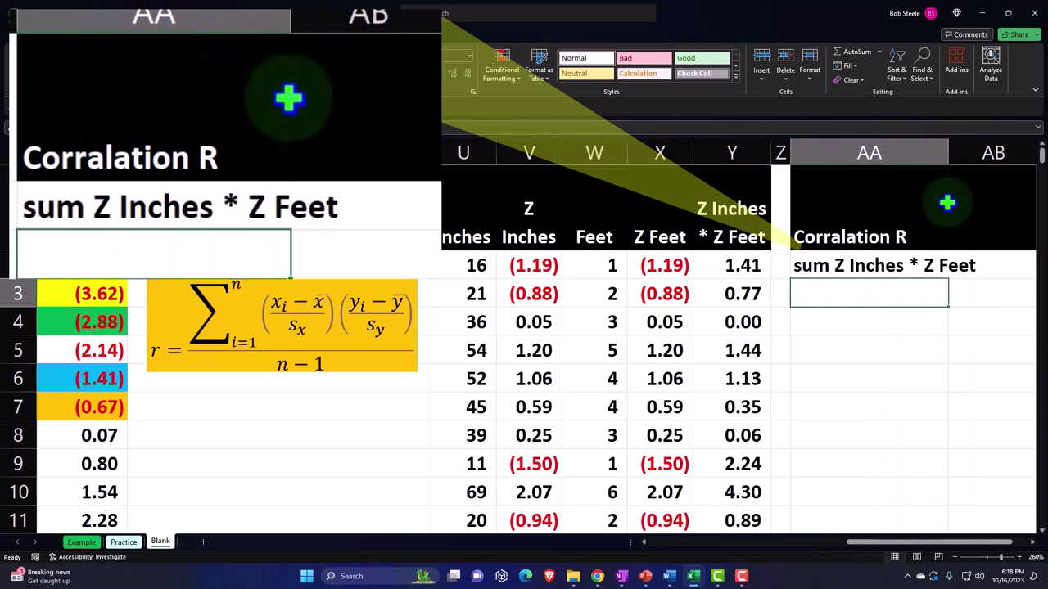
In AC2, sum the Z Inches * Z Feet column from Y2 down, giving 309.
{"action": "key", "text": "Right"}
{"action": "key", "text": "Right"}
{"action": "key", "text": "Up"}
{"action": "type", "text": "=sum("}
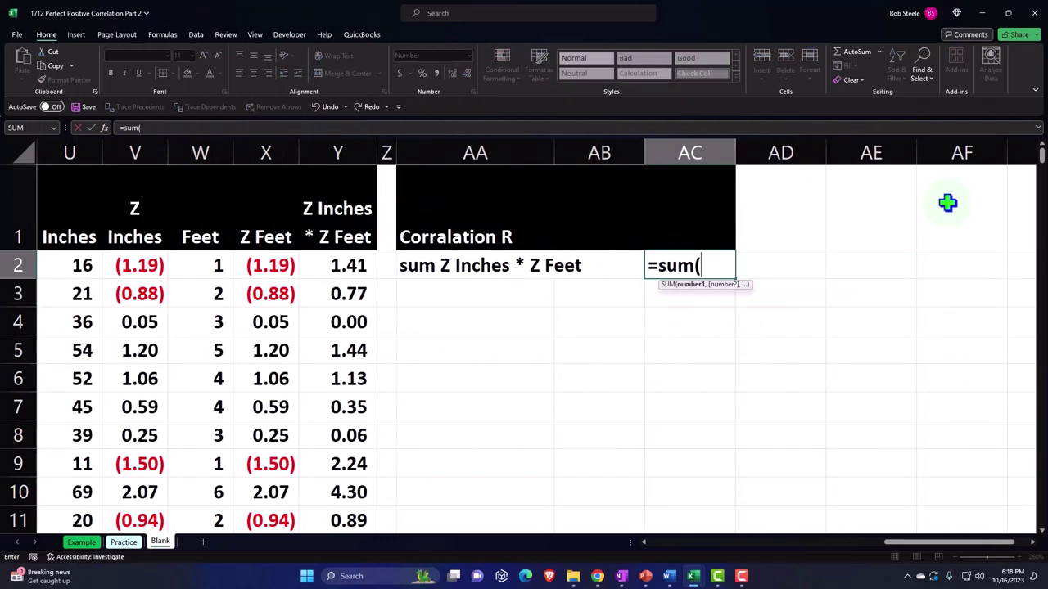
{"action": "key", "text": "Left"}
{"action": "key", "text": "Left"}
{"action": "key", "text": "Left"}
{"action": "key", "text": "Left"}
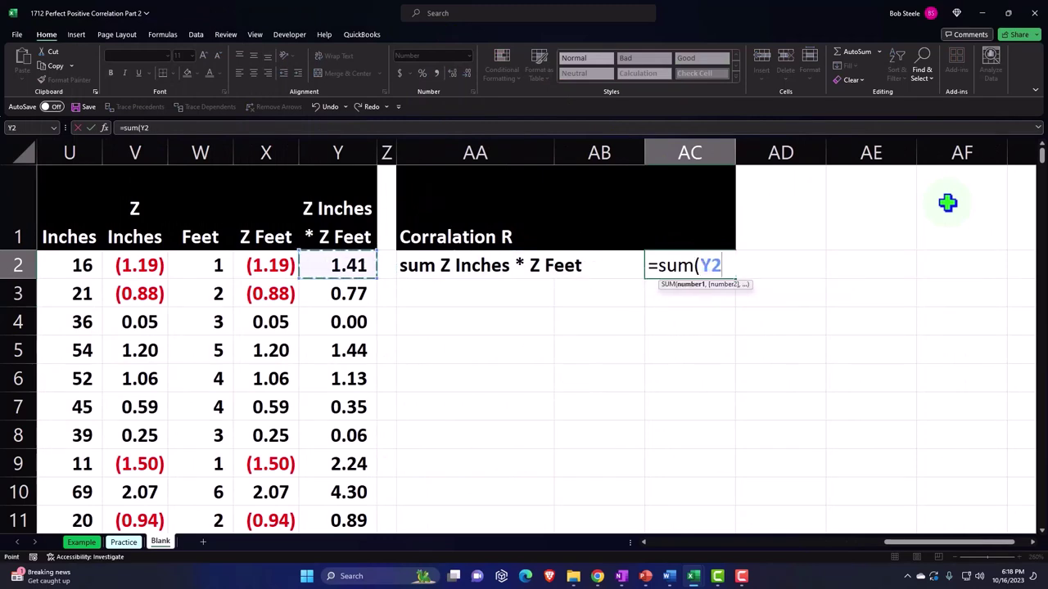
{"action": "key", "text": "ctrl+shift+Down"}
{"action": "key", "text": "Return"}
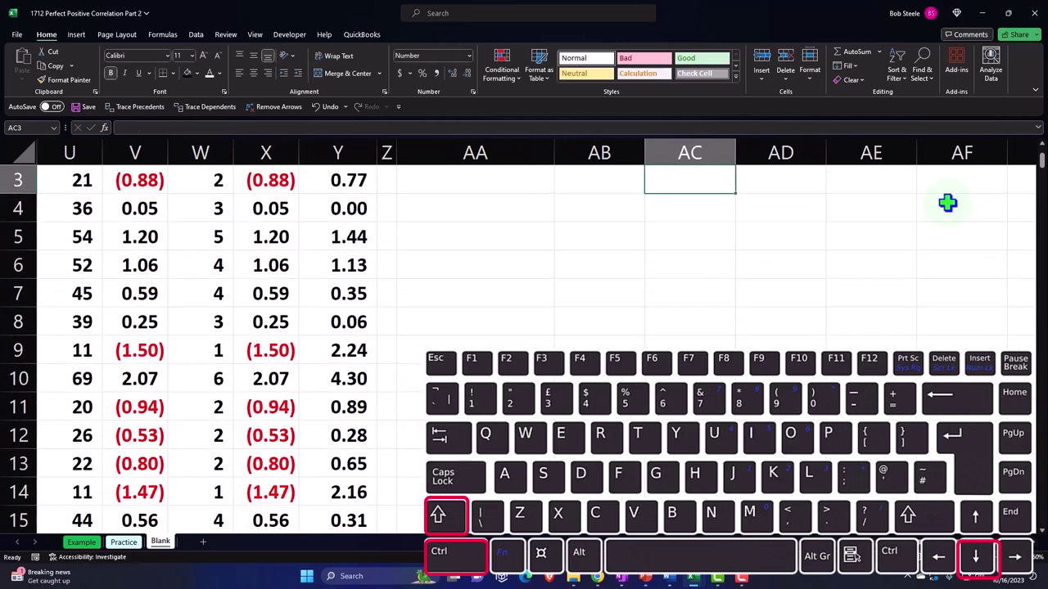
{"action": "scroll", "coordinate": [884, 241], "scroll_direction": "up", "scroll_amount": 1}
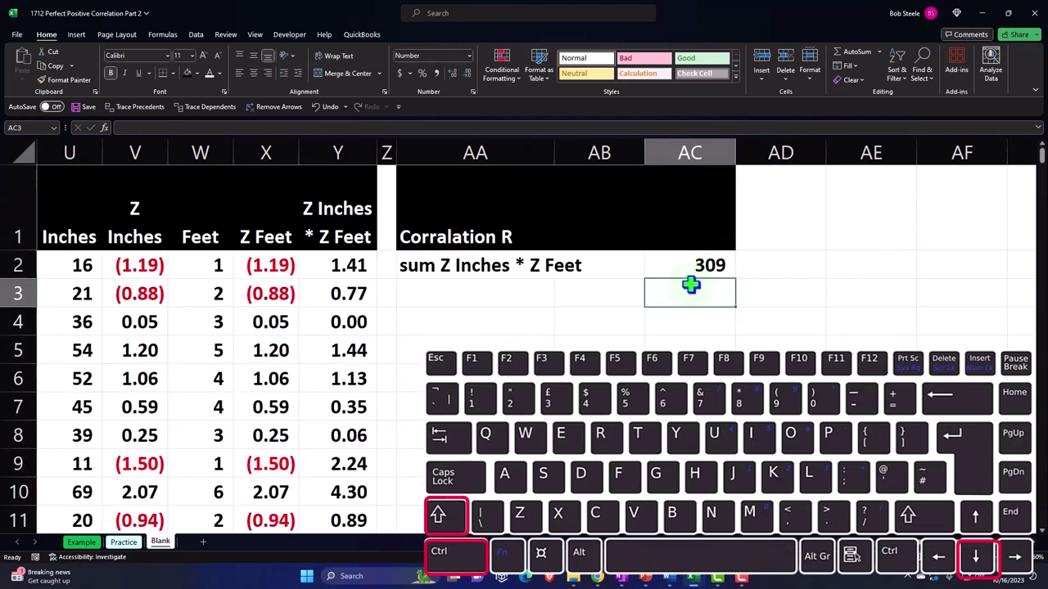
Label cell AA3 as 'n-1:'.
{"action": "left_click", "coordinate": [494, 292]}
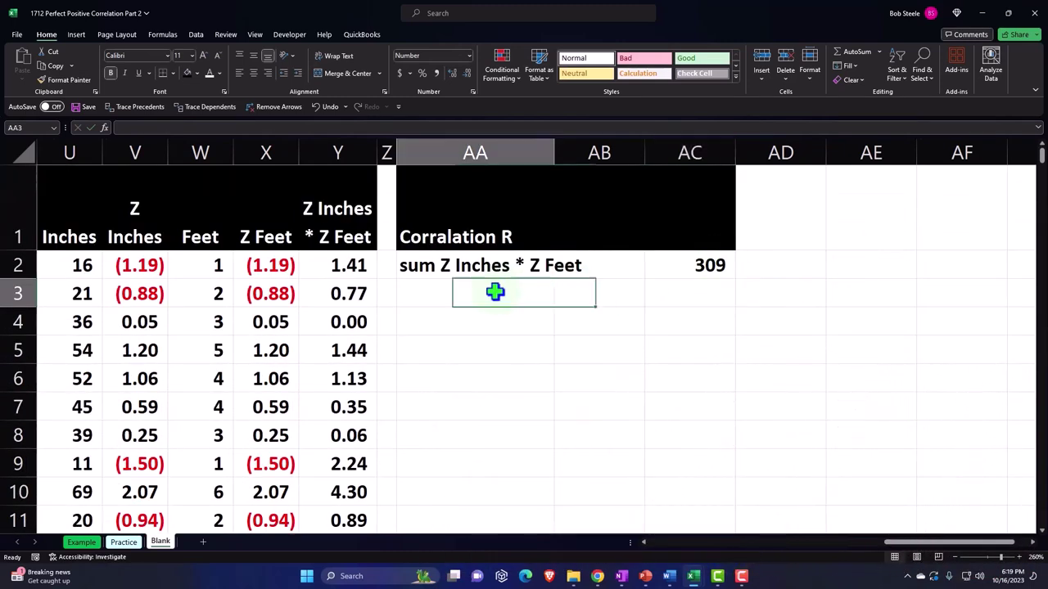
{"action": "key", "text": "Left"}
{"action": "key", "text": "Left"}
{"action": "key", "text": "Left"}
{"action": "key", "text": "Left"}
{"action": "key", "text": "Left"}
{"action": "key", "text": "Left"}
{"action": "key", "text": "Left"}
{"action": "key", "text": "Left"}
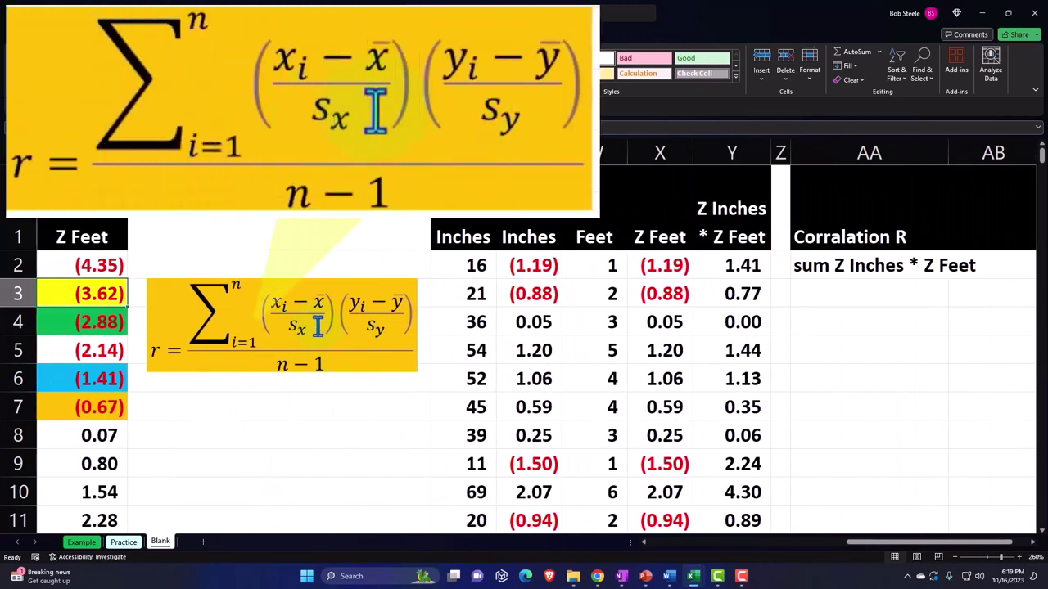
{"action": "left_click", "coordinate": [878, 302]}
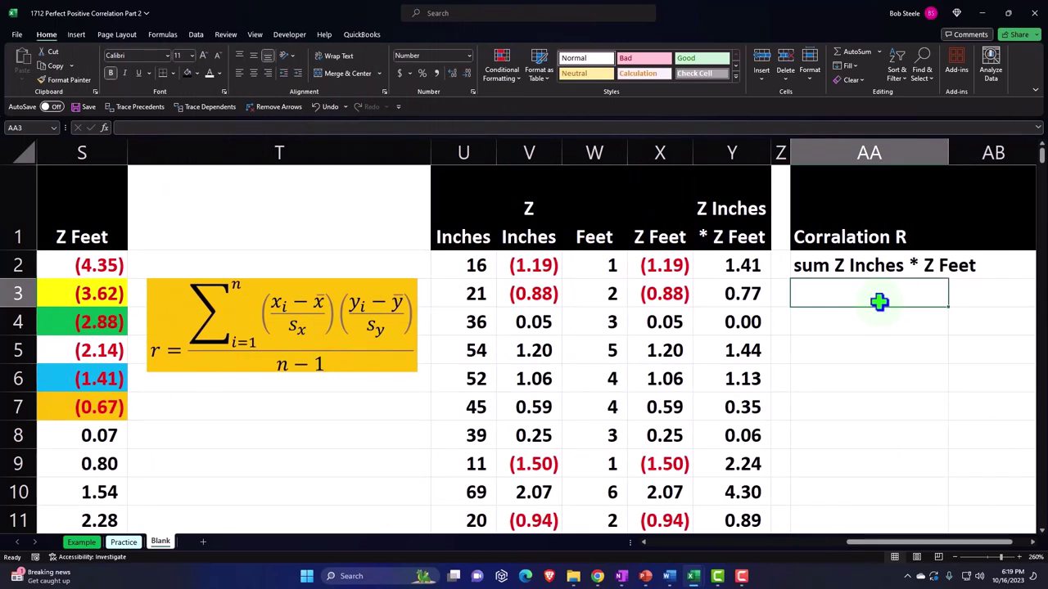
{"action": "type", "text": "N-1"}
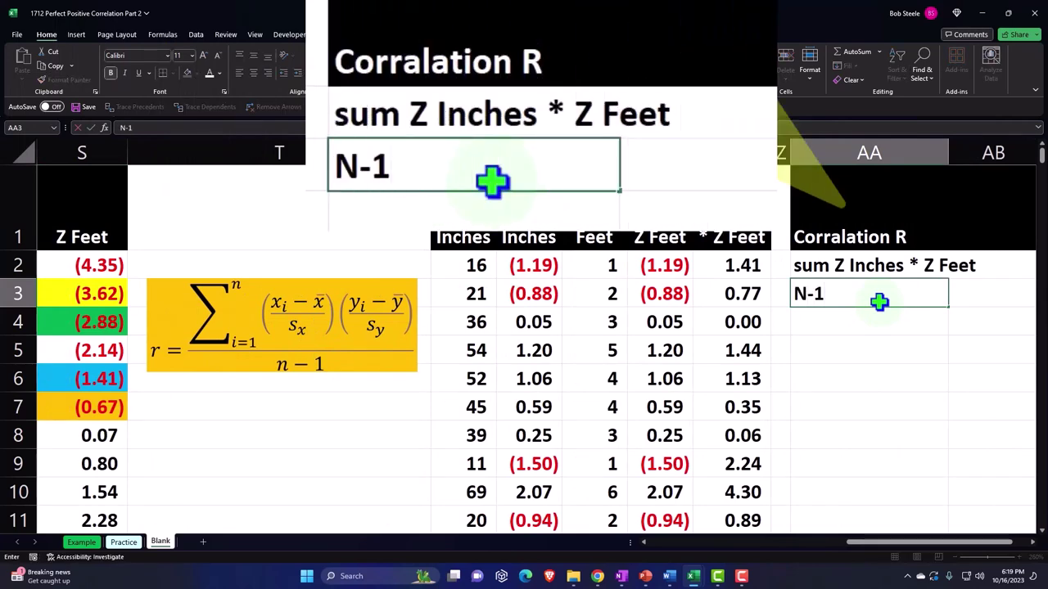
{"action": "key", "text": "BackSpace"}
{"action": "key", "text": "BackSpace"}
{"action": "key", "text": "BackSpace"}
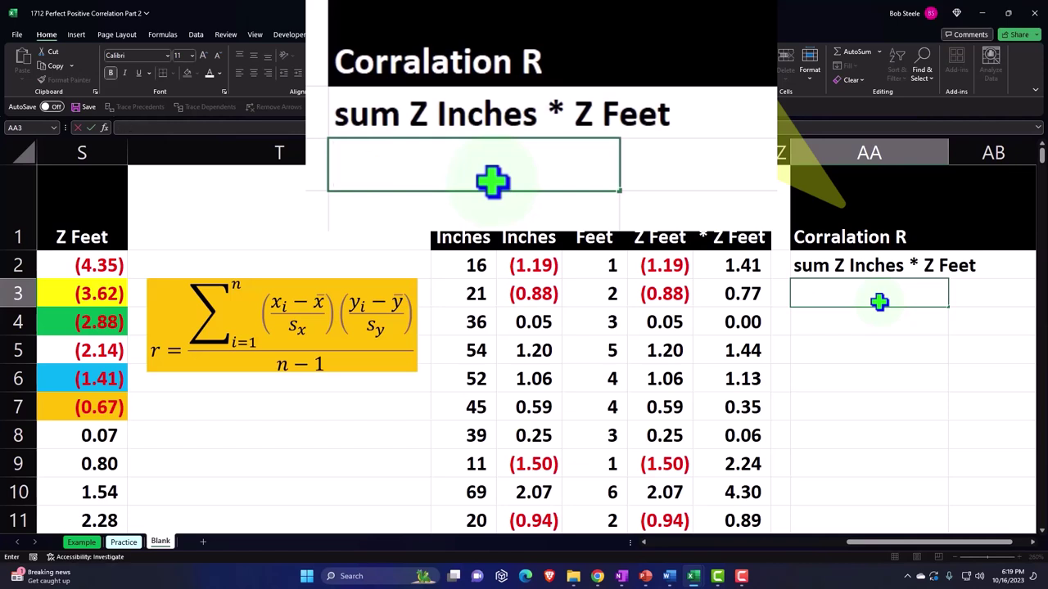
{"action": "type", "text": "n-1:"}
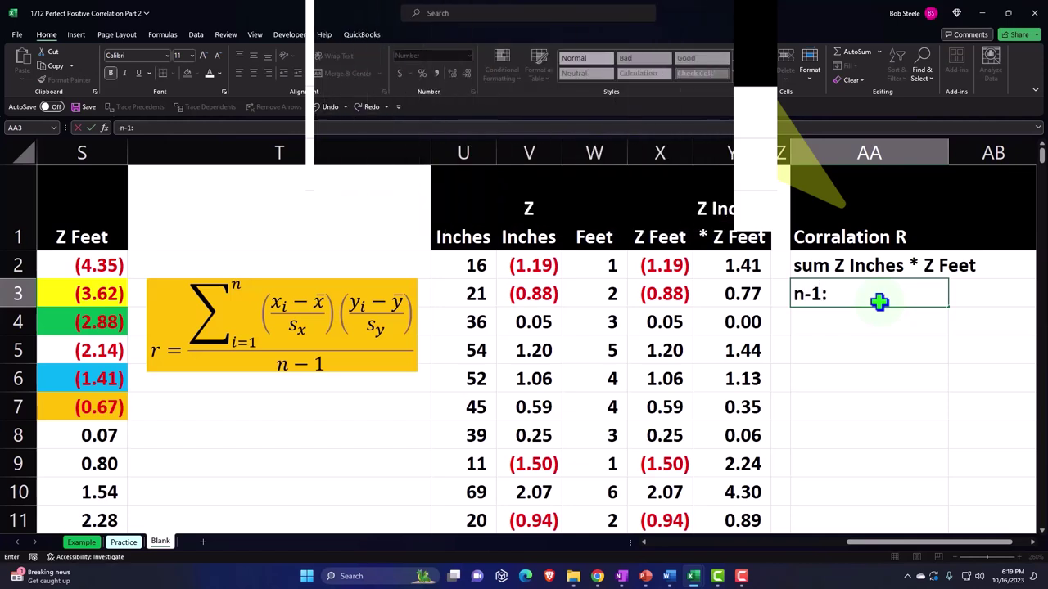
{"action": "key", "text": "Return"}
{"action": "scroll", "coordinate": [879, 302], "scroll_direction": "right", "scroll_amount": 1}
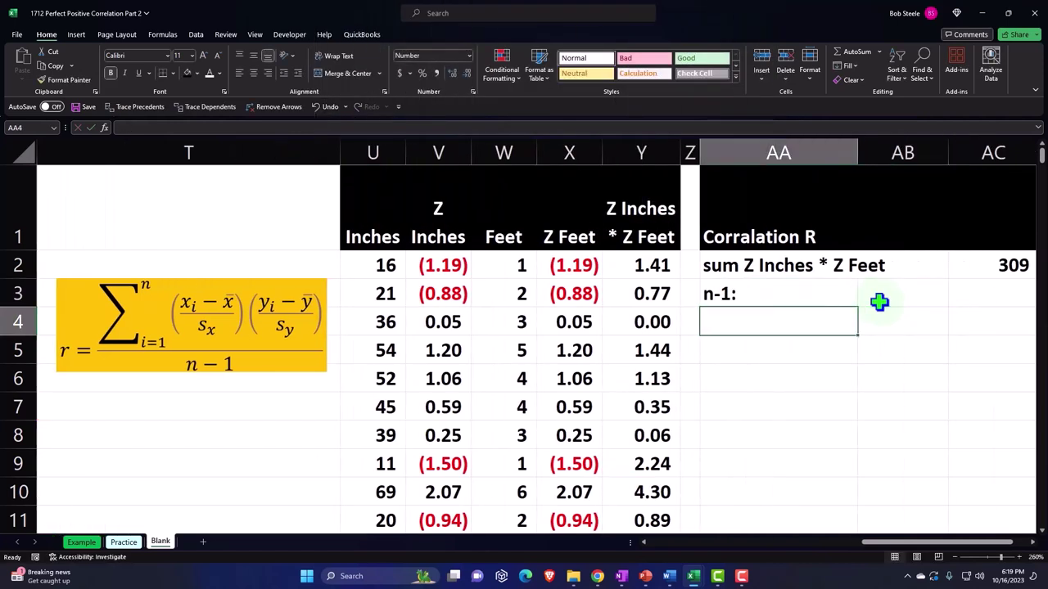
Label AA4 'n' and count the Y column from Y2 in AB4 with COUNT, giving 310.
{"action": "type", "text": "n-1:"}
{"action": "key", "text": "Right"}
{"action": "key", "text": "Left"}
{"action": "key", "text": "Left"}
{"action": "key", "text": "Right"}
{"action": "key", "text": "Right"}
{"action": "key", "text": "Right"}
{"action": "key", "text": "Left"}
{"action": "key", "text": "Left"}
{"action": "type", "text": "n"}
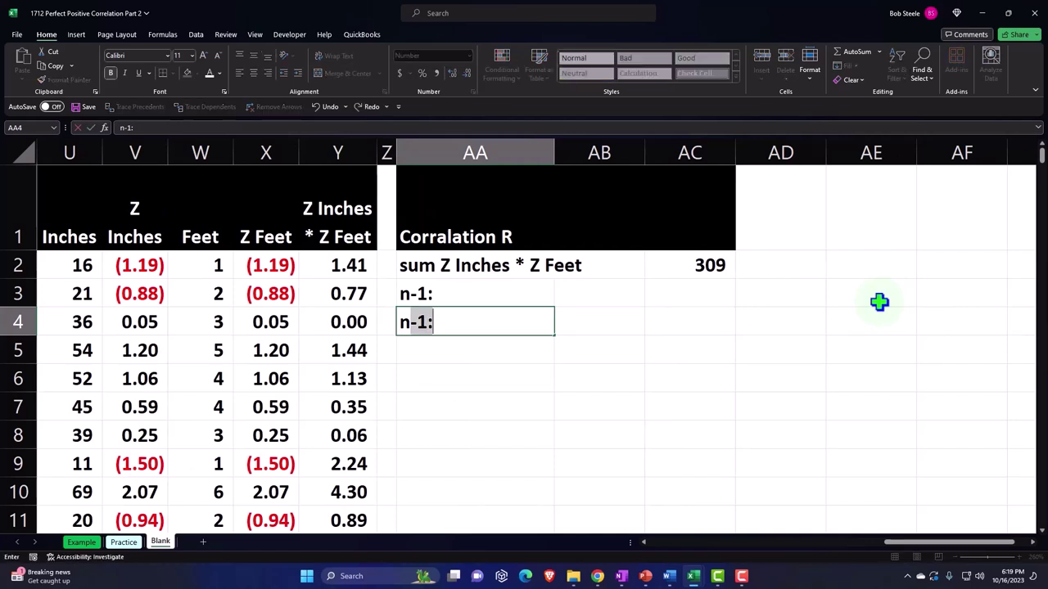
{"action": "key", "text": "Right"}
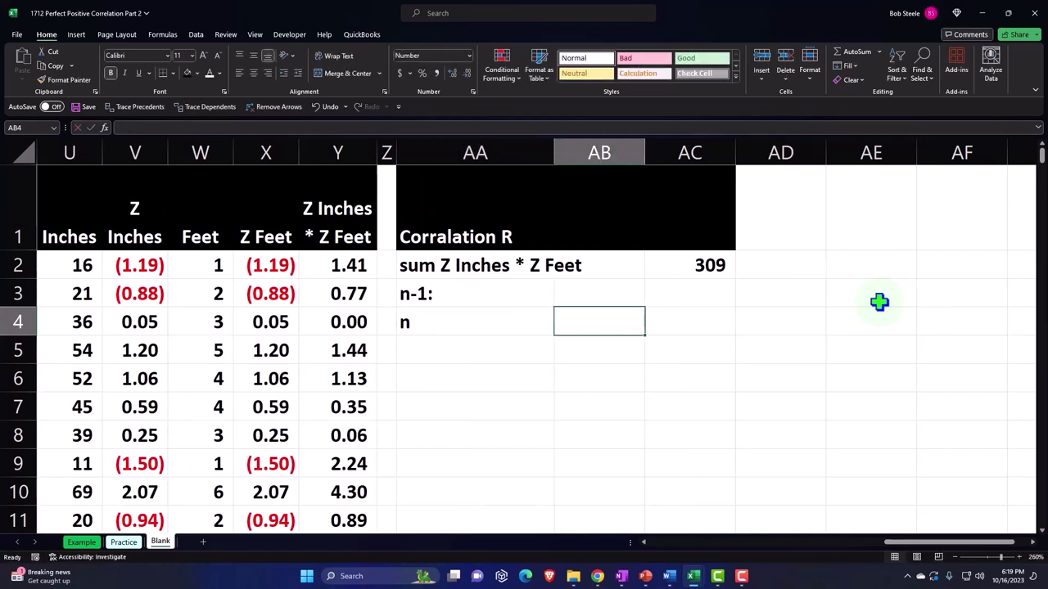
{"action": "type", "text": "="}
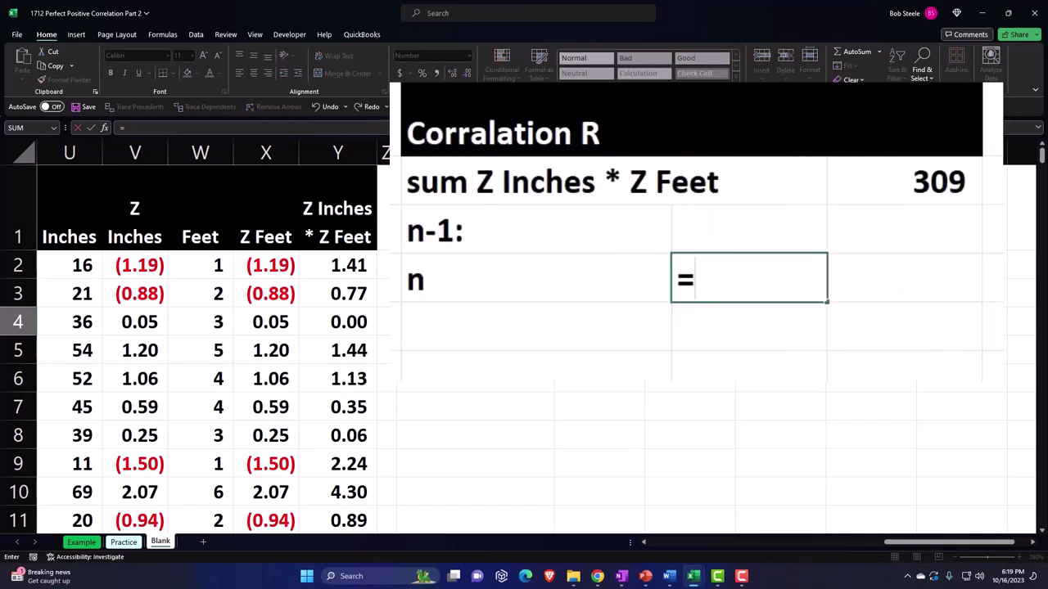
{"action": "type", "text": "s"}
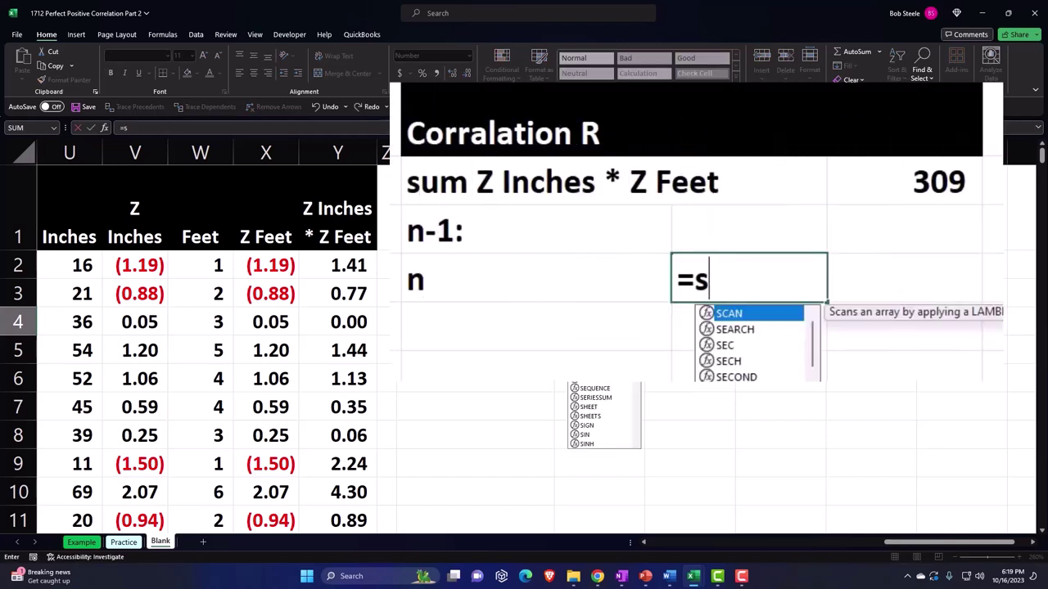
{"action": "key", "text": "BackSpace"}
{"action": "type", "text": "coun"}
{"action": "key", "text": "Tab"}
{"action": "key", "text": "Left"}
{"action": "key", "text": "Left"}
{"action": "key", "text": "Left"}
{"action": "key", "text": "Up"}
{"action": "key", "text": "Up"}
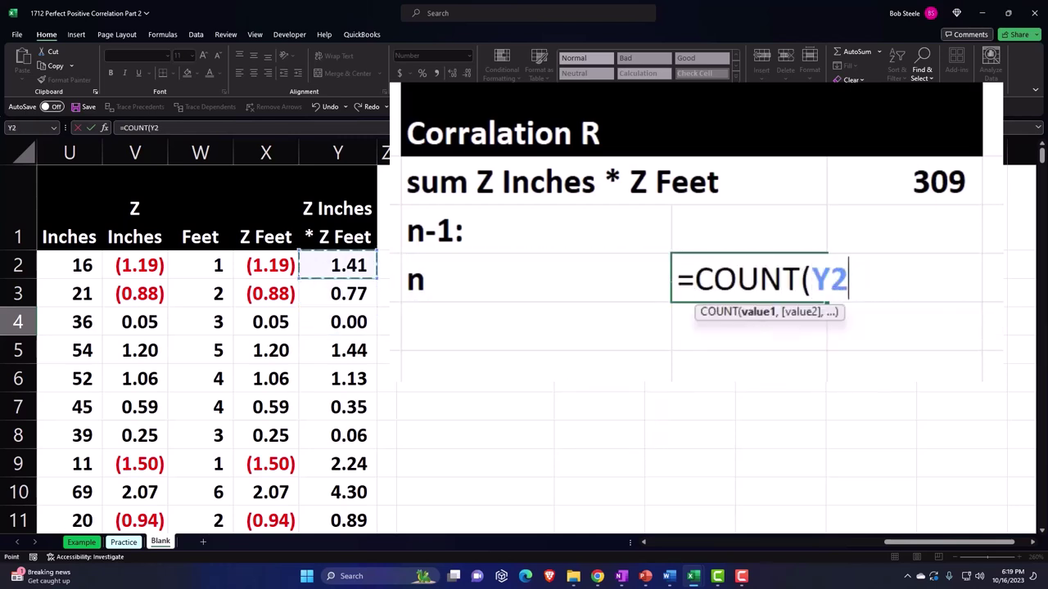
{"action": "key", "text": "ctrl+shift+Down"}
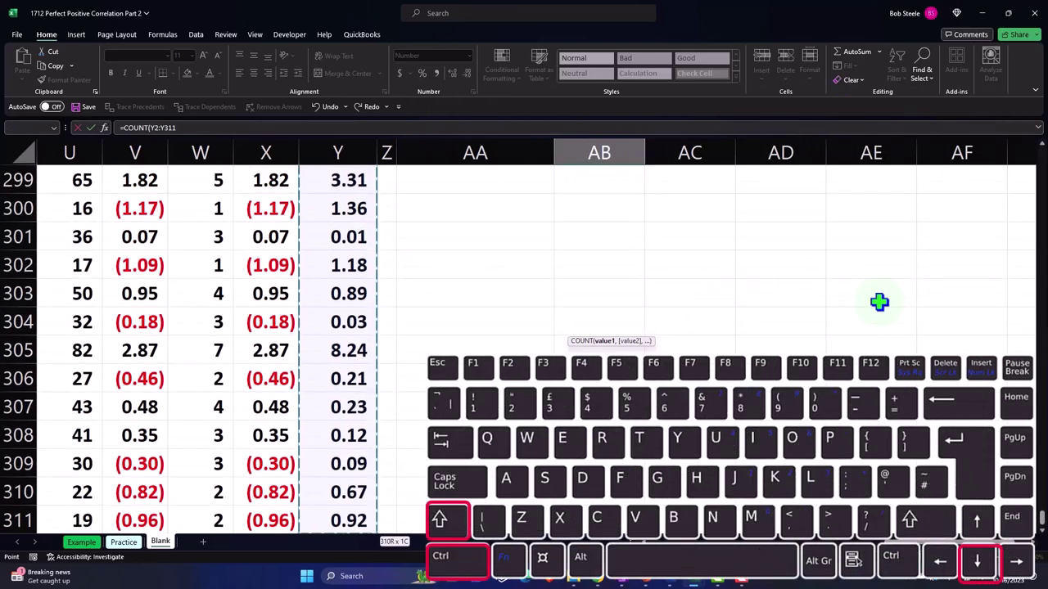
{"action": "key", "text": "Return"}
Label AA5 'less 1' and underline the 1 in AB5.
{"action": "scroll", "coordinate": [879, 302], "scroll_direction": "up", "scroll_amount": 2}
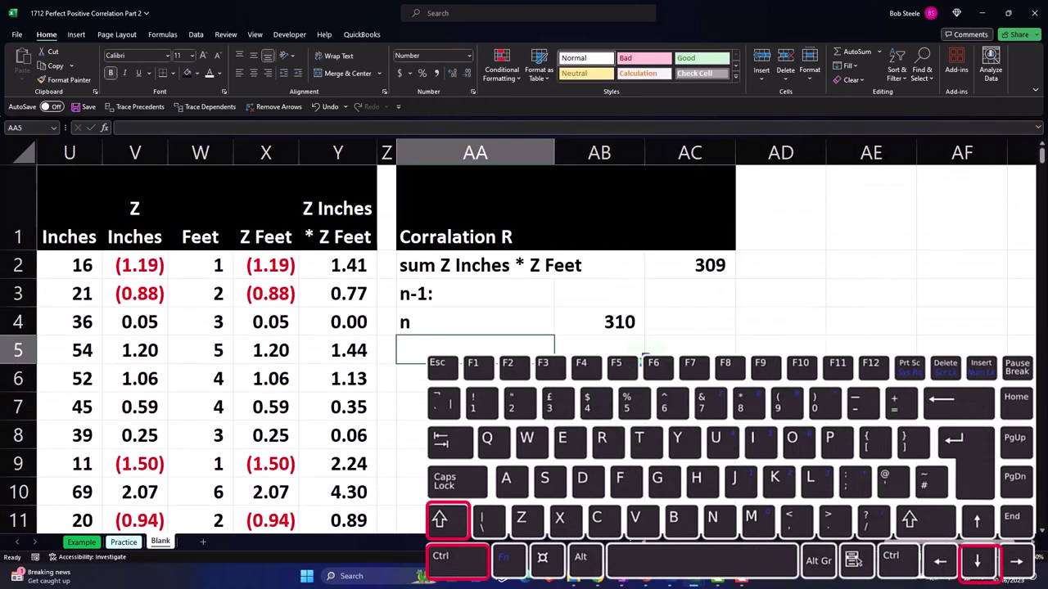
{"action": "left_click", "coordinate": [627, 352]}
{"action": "key", "text": "Left"}
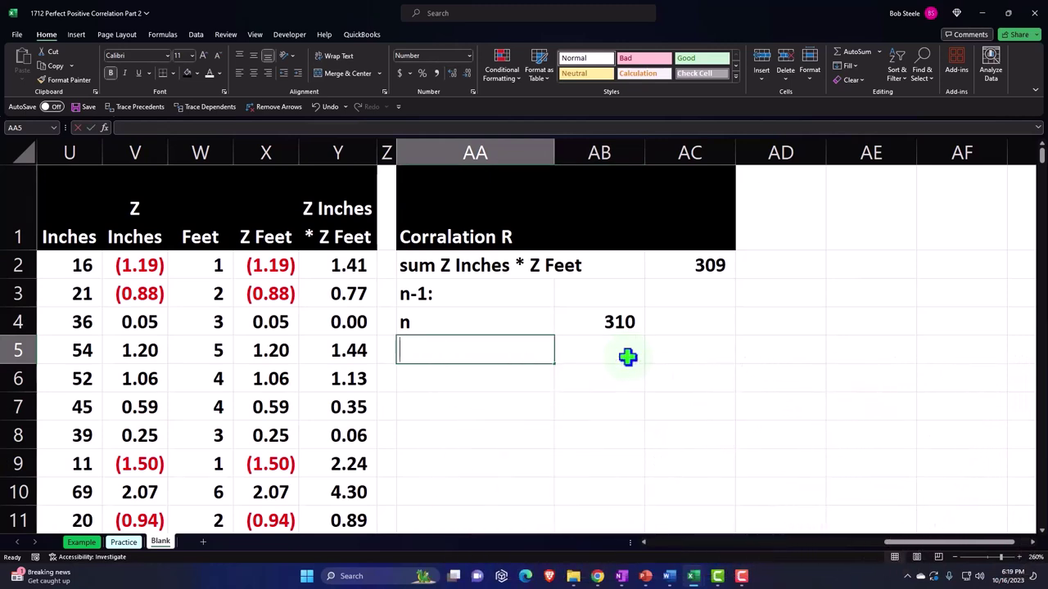
{"action": "type", "text": "l"}
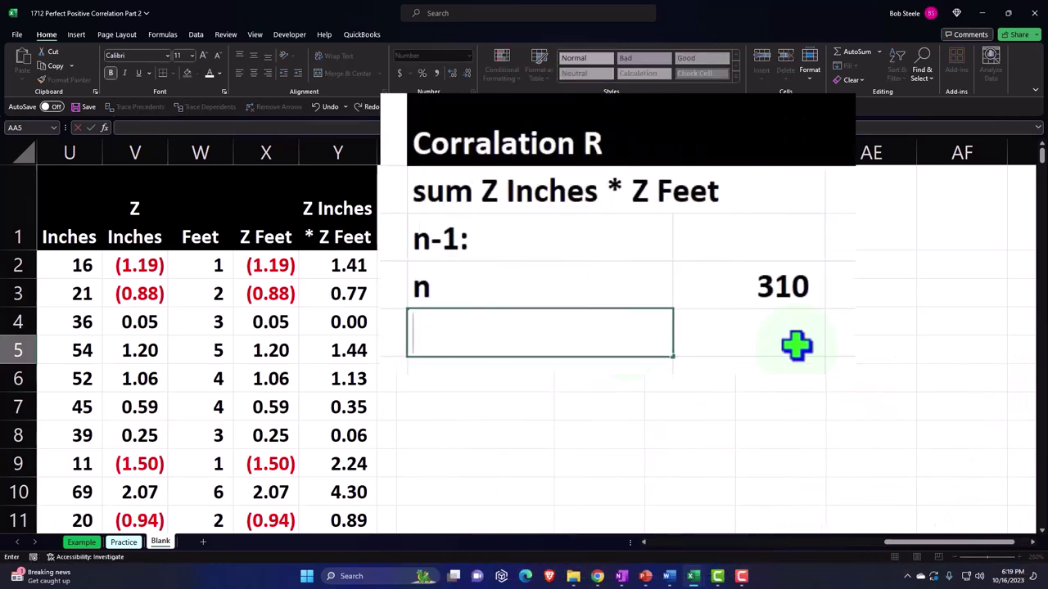
{"action": "type", "text": ";e"}
{"action": "key", "text": "BackSpace"}
{"action": "key", "text": "BackSpace"}
{"action": "type", "text": "ess"}
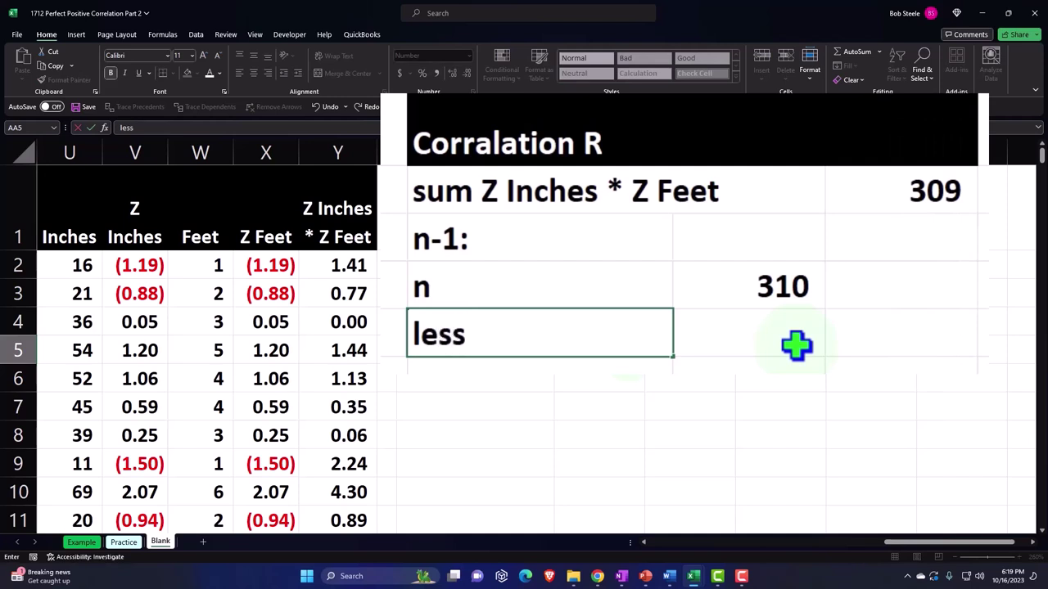
{"action": "type", "text": " 1"}
{"action": "key", "text": "Return"}
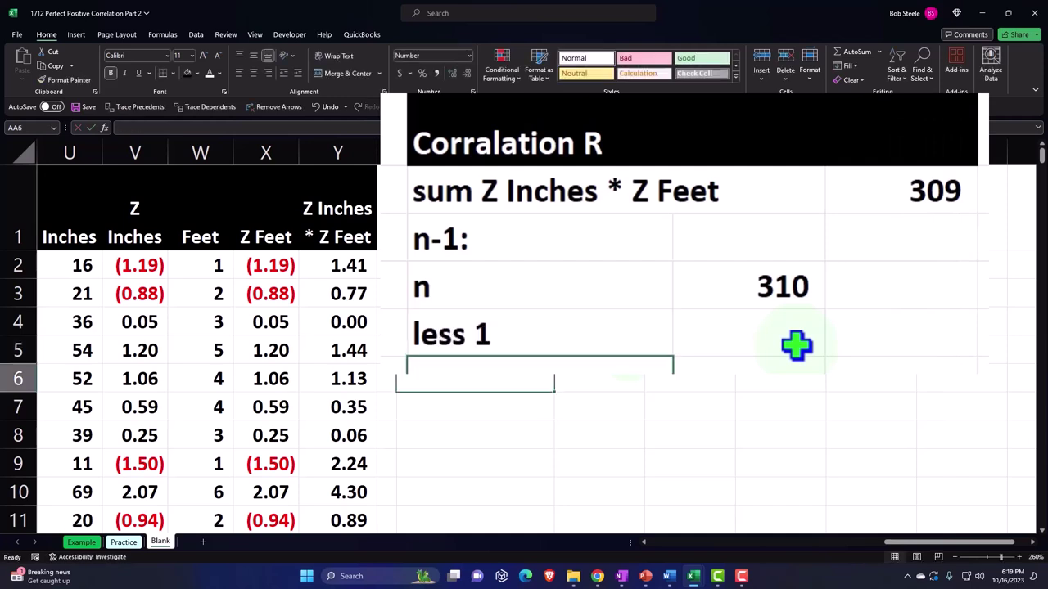
{"action": "left_click", "coordinate": [797, 345]}
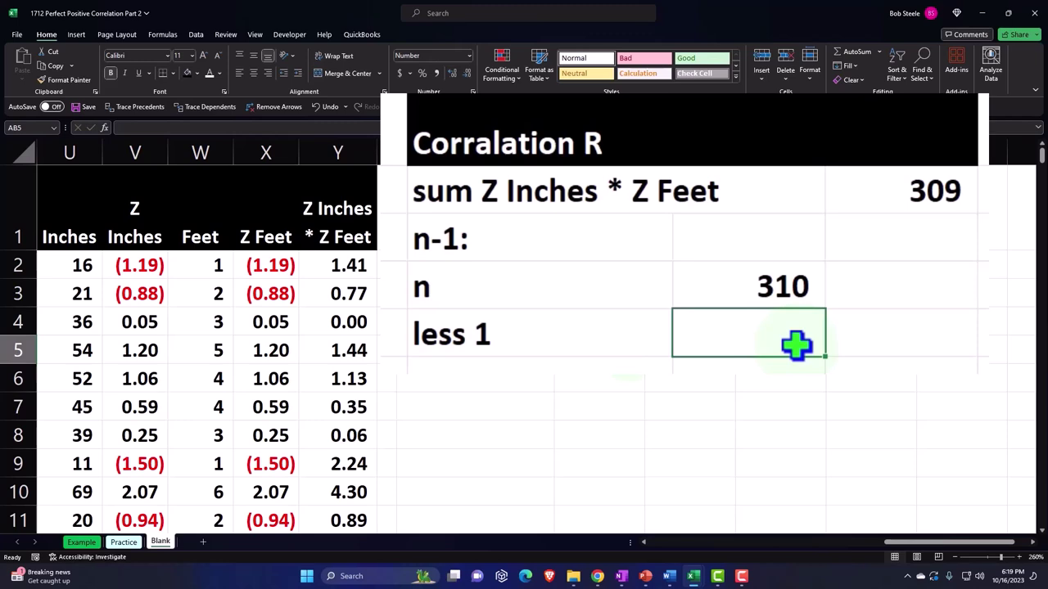
{"action": "key", "text": "Down"}
{"action": "key", "text": "Left"}
{"action": "key", "text": "Left"}
{"action": "key", "text": "Left"}
{"action": "key", "text": "Left"}
{"action": "key", "text": "Left"}
{"action": "key", "text": "Left"}
{"action": "key", "text": "Left"}
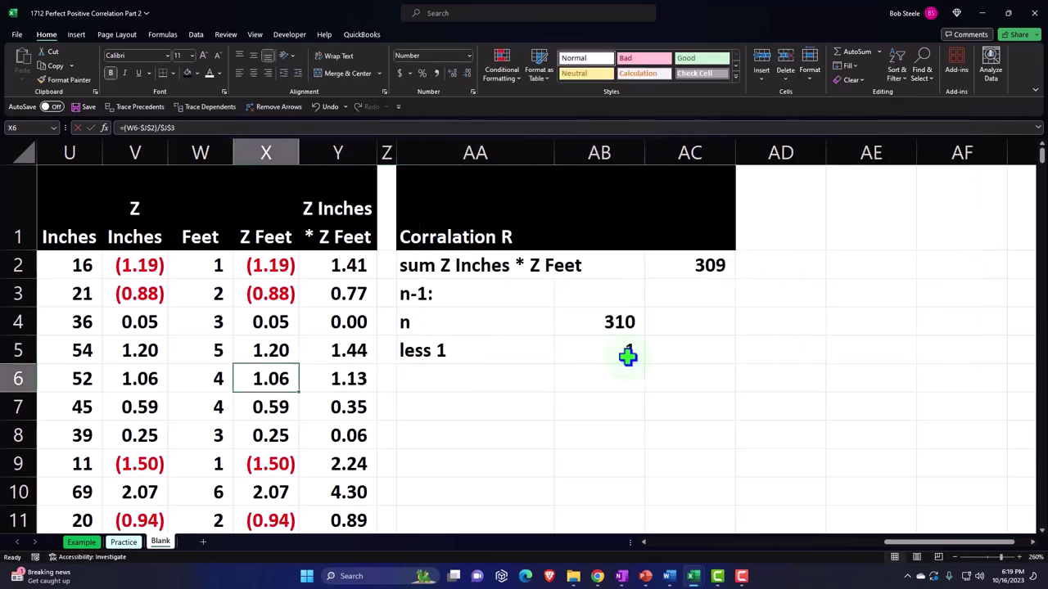
{"action": "key", "text": "Left"}
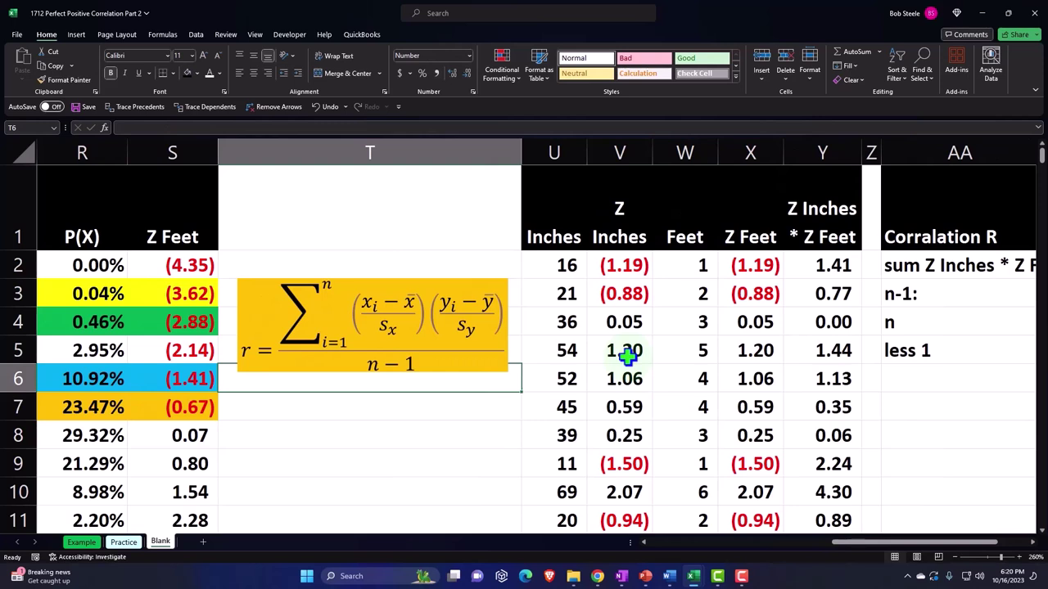
{"action": "key", "text": "Right"}
{"action": "key", "text": "Right"}
{"action": "key", "text": "Right"}
{"action": "key", "text": "Right"}
{"action": "key", "text": "Right"}
{"action": "key", "text": "Right"}
{"action": "key", "text": "Right"}
{"action": "key", "text": "Right"}
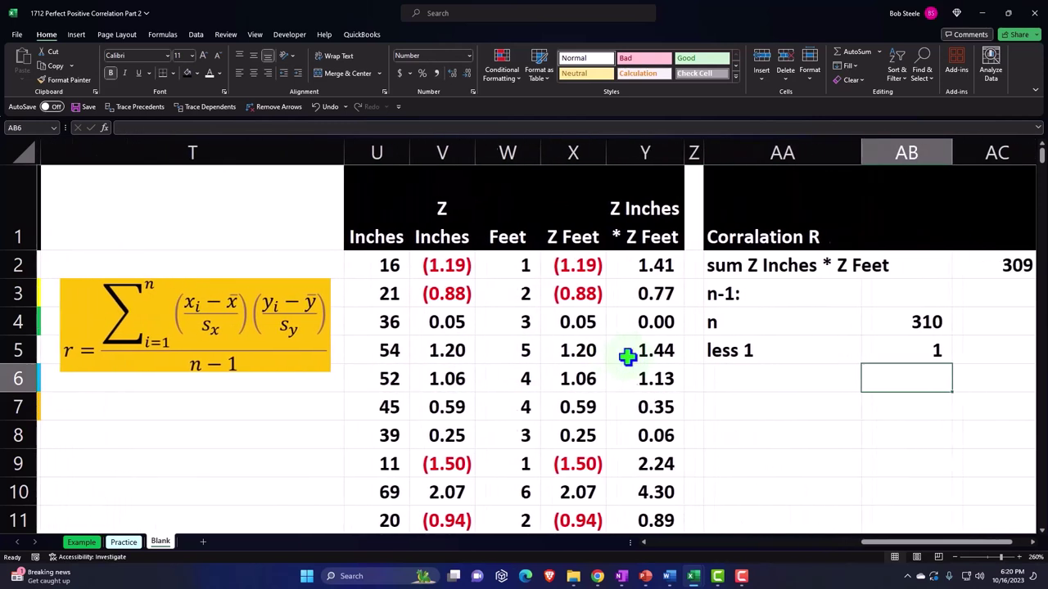
{"action": "key", "text": "Up"}
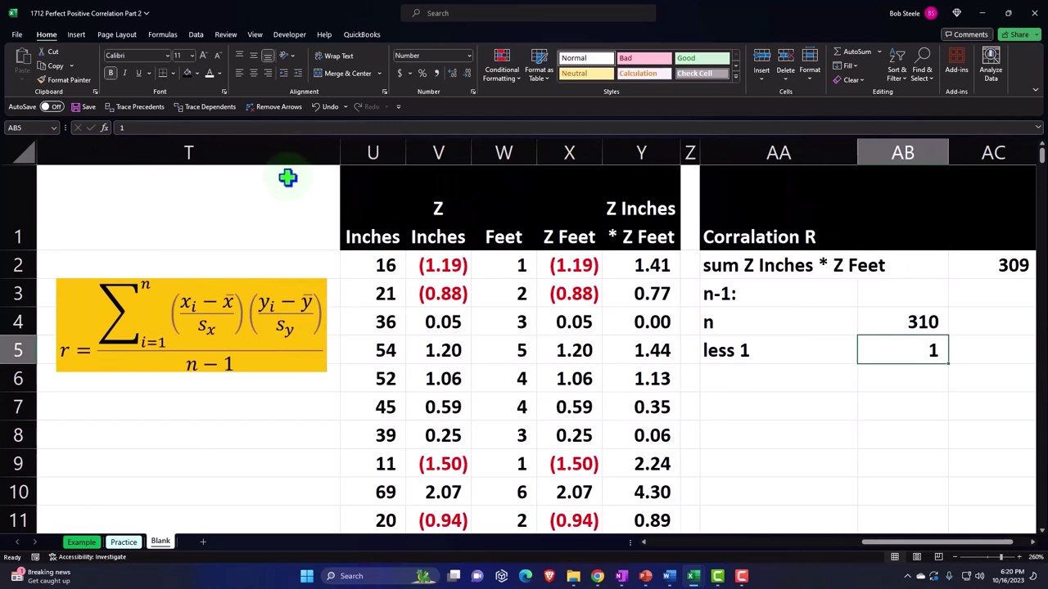
{"action": "left_click", "coordinate": [137, 73]}
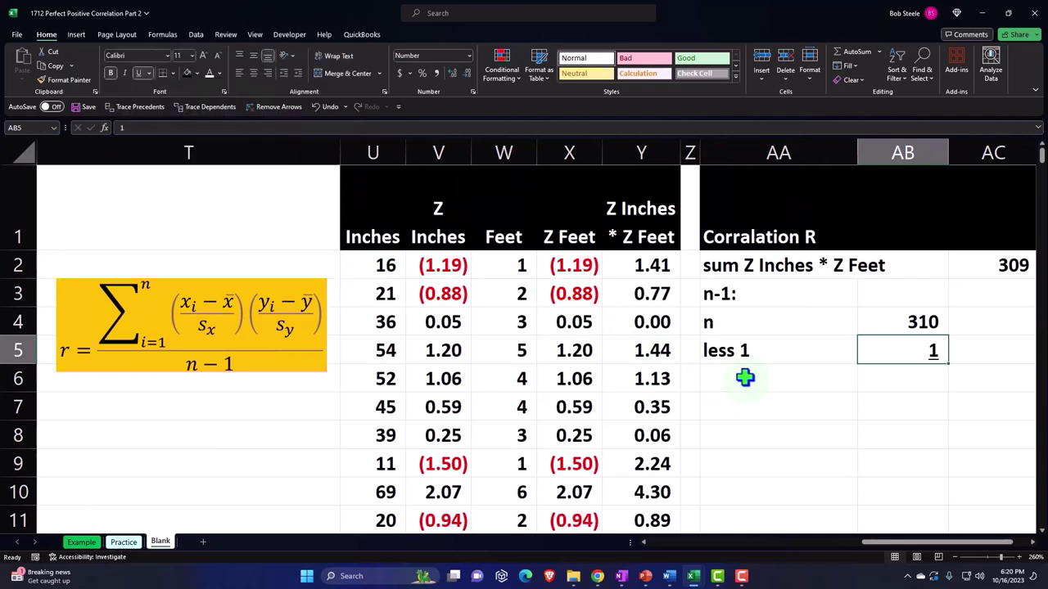
Label AA6 'n-1:' and compute AC6 as =AB4-AB5, giving 309.
{"action": "left_click", "coordinate": [744, 378]}
{"action": "type", "text": "n"}
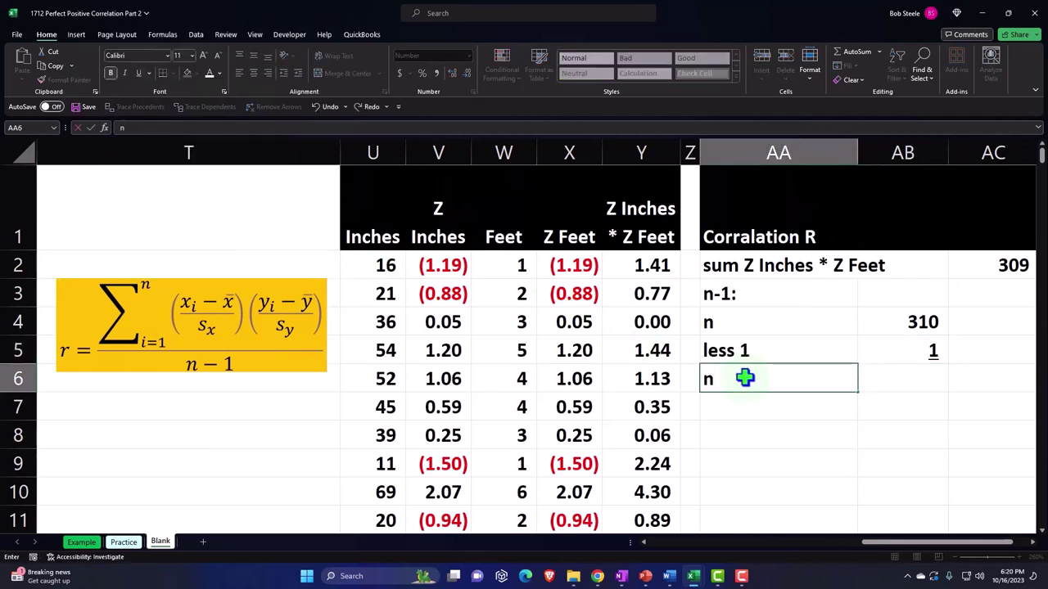
{"action": "type", "text": "-1:"}
{"action": "key", "text": "Right"}
{"action": "key", "text": "Right"}
{"action": "type", "text": "="}
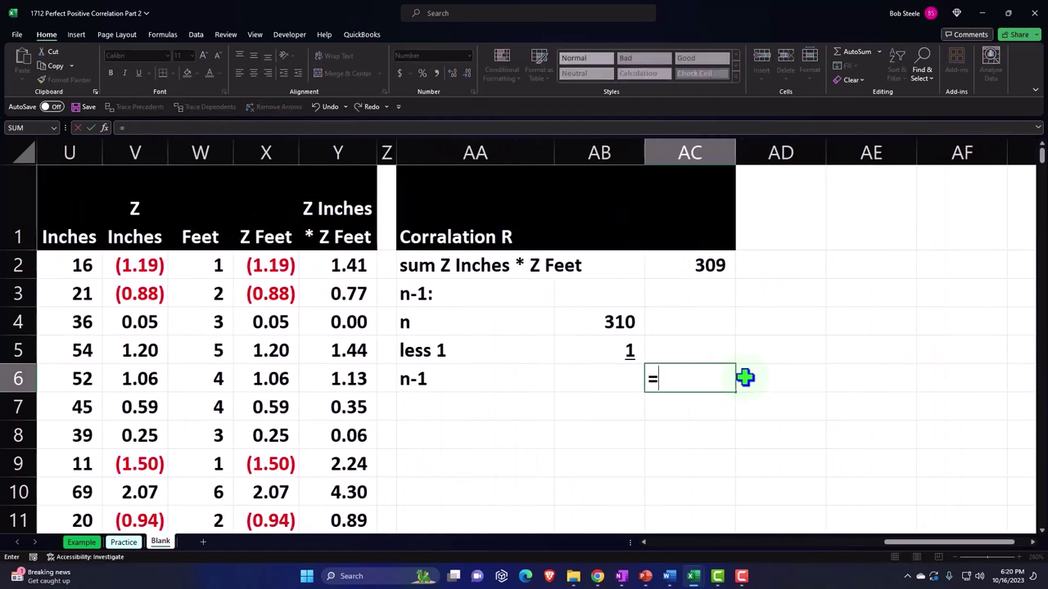
{"action": "key", "text": "Left"}
{"action": "key", "text": "Up"}
{"action": "key", "text": "Up"}
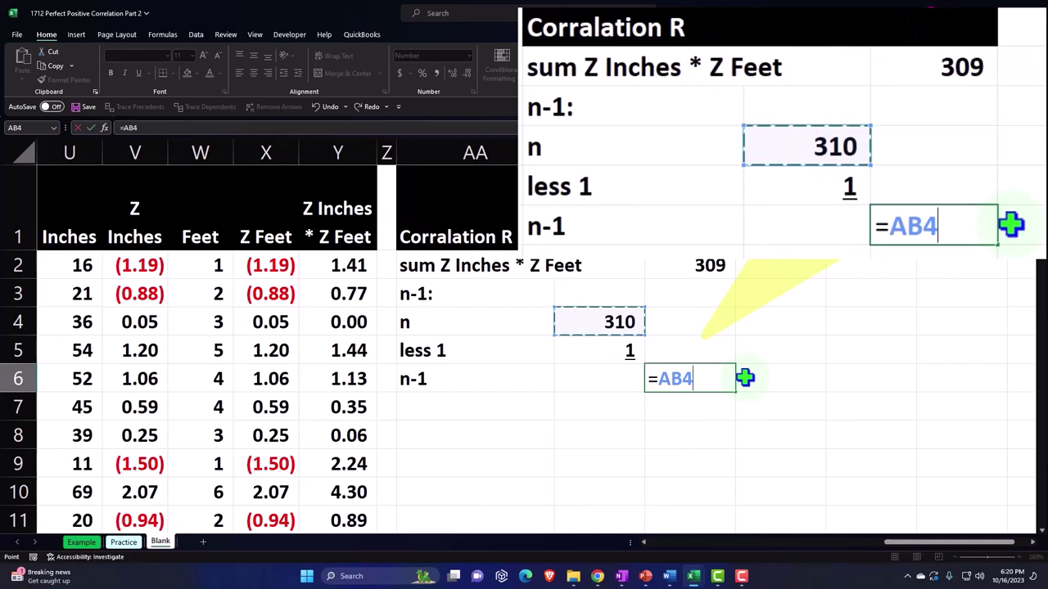
{"action": "type", "text": "-"}
{"action": "key", "text": "Left"}
{"action": "key", "text": "Return"}
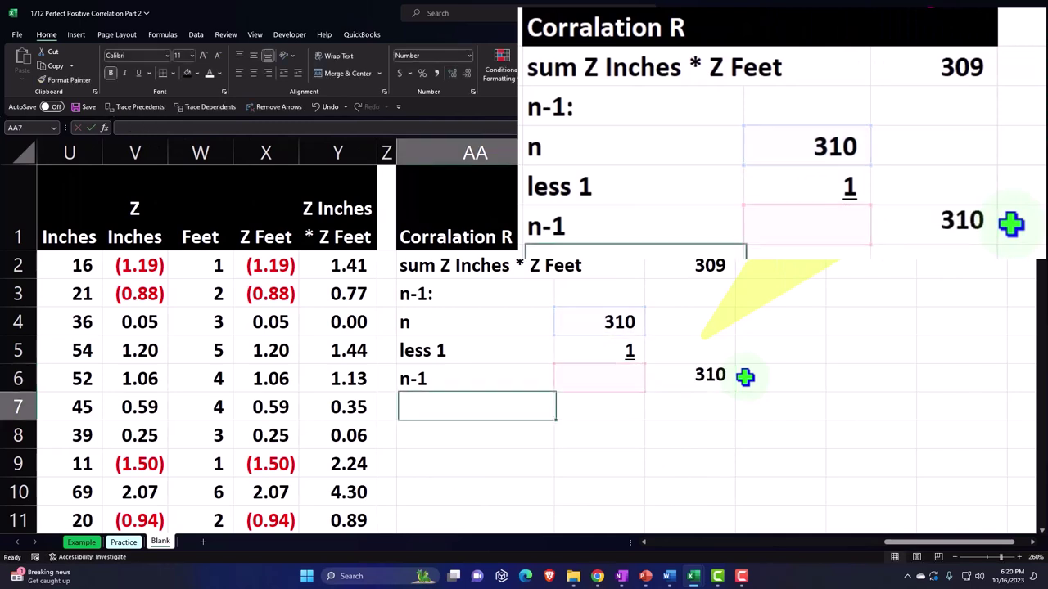
{"action": "key", "text": "Right"}
{"action": "key", "text": "Up"}
{"action": "key", "text": "Up"}
{"action": "key", "text": "Down"}
{"action": "key", "text": "Right"}
{"action": "type", "text": "="}
{"action": "key", "text": "Down"}
{"action": "key", "text": "Up"}
{"action": "key", "text": "Up"}
{"action": "key", "text": "Left"}
{"action": "key", "text": "Up"}
{"action": "type", "text": "-"}
{"action": "key", "text": "Left"}
{"action": "key", "text": "Up"}
{"action": "key", "text": "Return"}
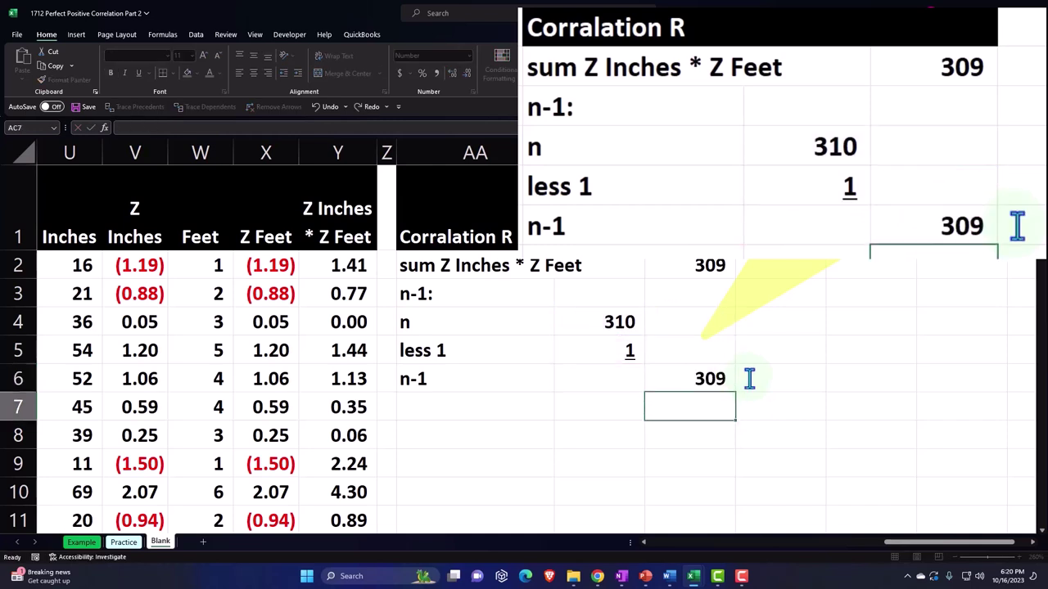
Indent the n, less 1 and n-1 labels, with n-1: indented one step further.
{"action": "left_click_drag", "start_coordinate": [451, 293], "coordinate": [438, 368]}
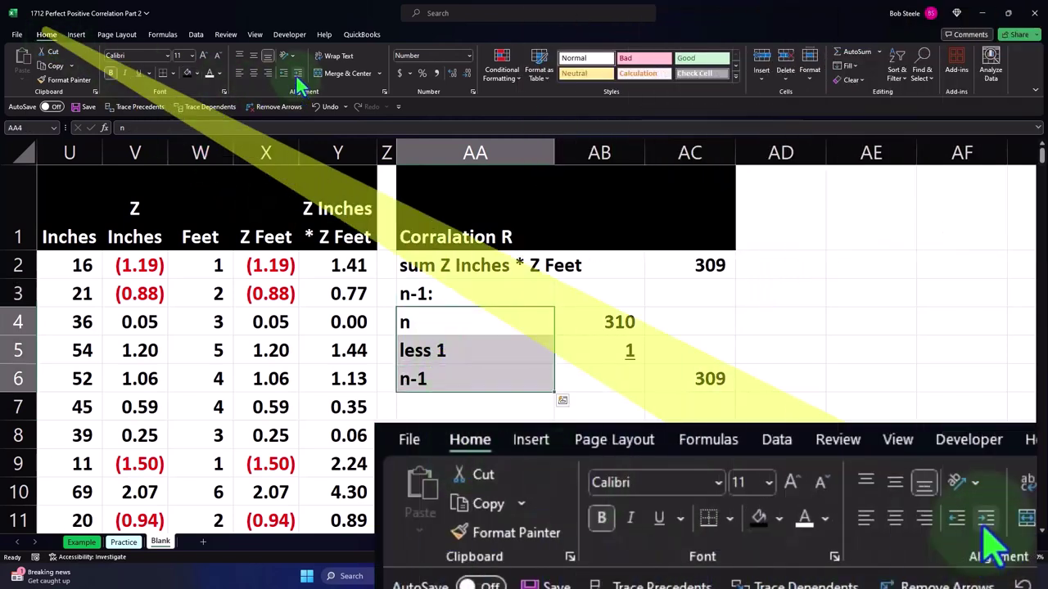
{"action": "left_click", "coordinate": [297, 73]}
{"action": "left_click", "coordinate": [458, 383]}
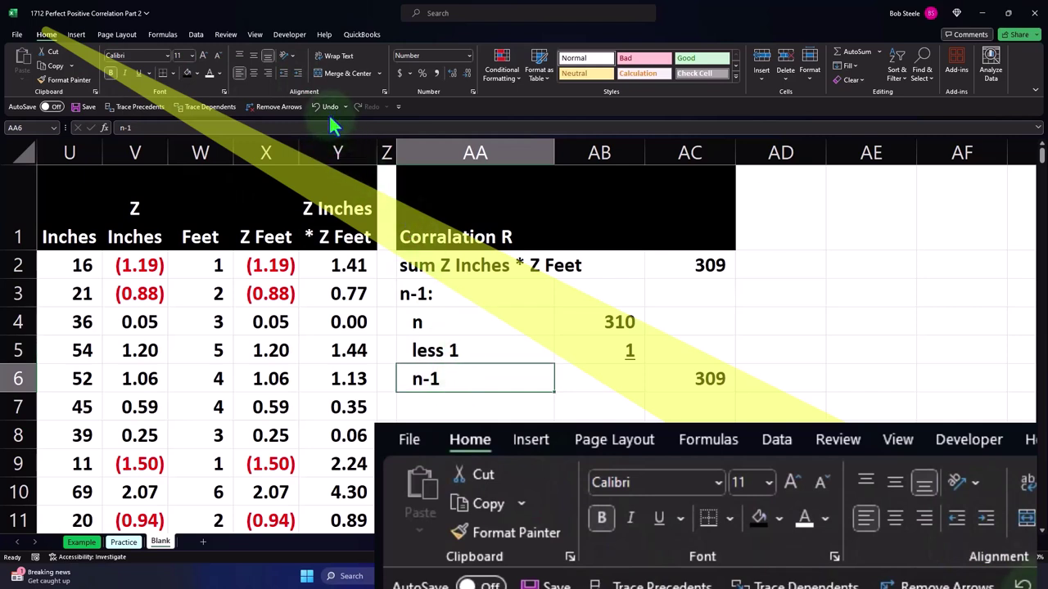
{"action": "left_click", "coordinate": [298, 73]}
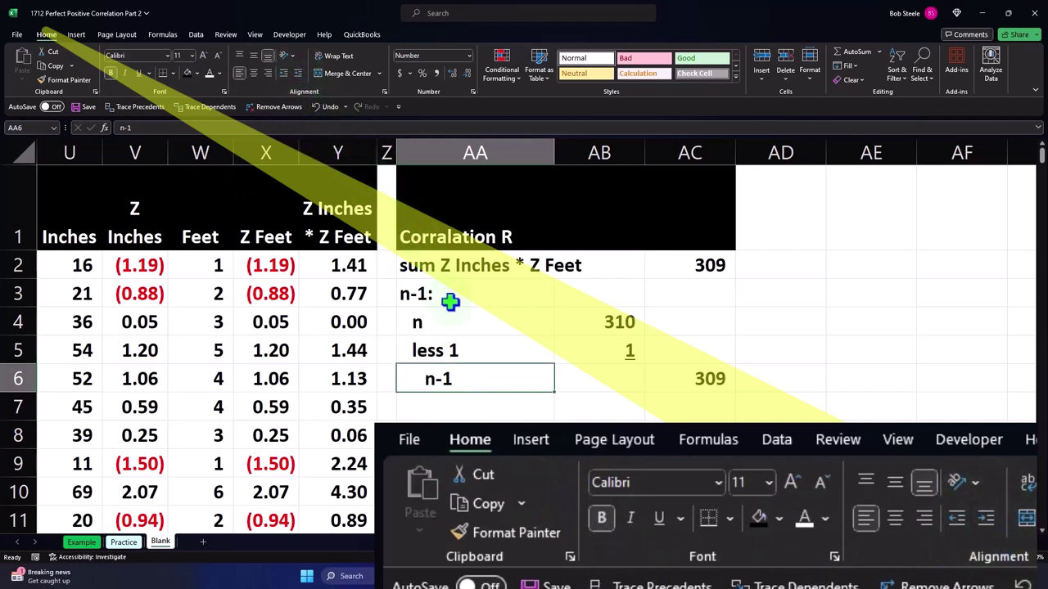
Label AA7 'R-corralation' and set AC7 to =AC2/AC6, shown with two decimals as 1.00.
{"action": "left_click", "coordinate": [447, 404]}
{"action": "type", "text": "R-corr"}
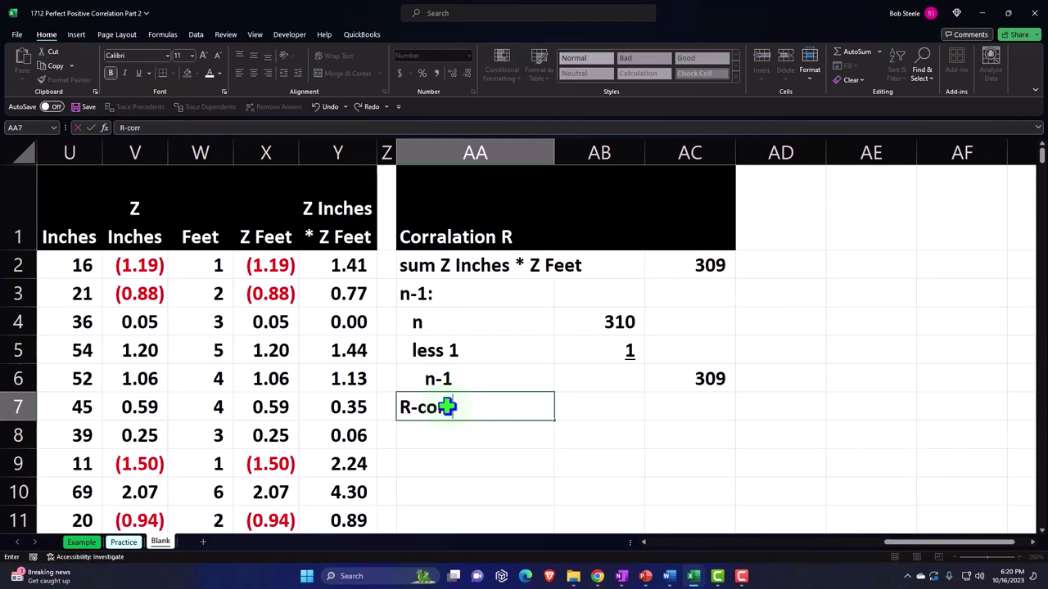
{"action": "type", "text": "alation"}
{"action": "key", "text": "Tab"}
{"action": "key", "text": "Tab"}
{"action": "type", "text": "="}
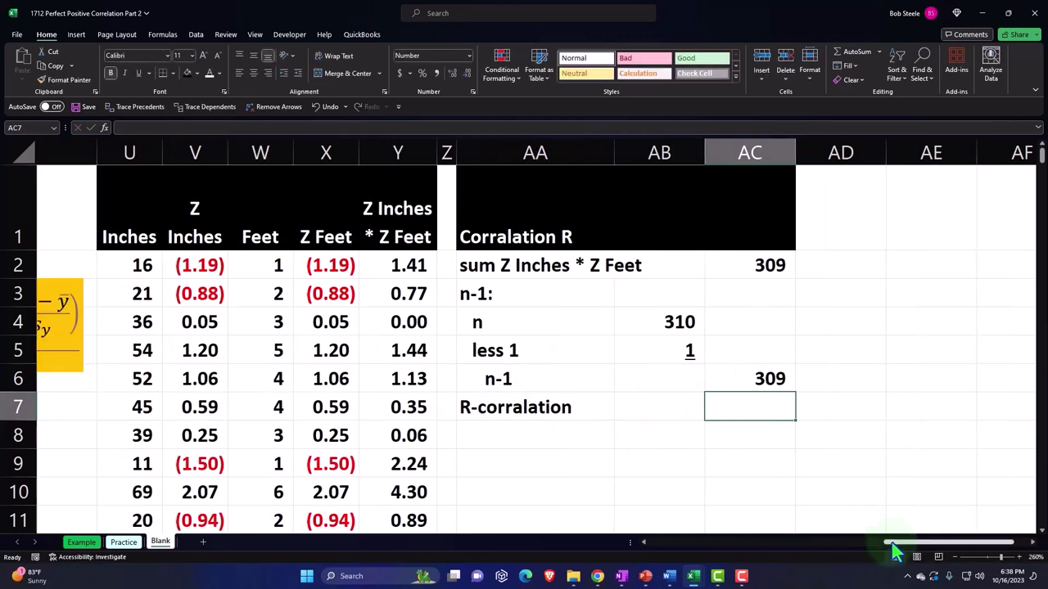
{"action": "scroll", "coordinate": [892, 547], "scroll_direction": "left", "scroll_amount": 3}
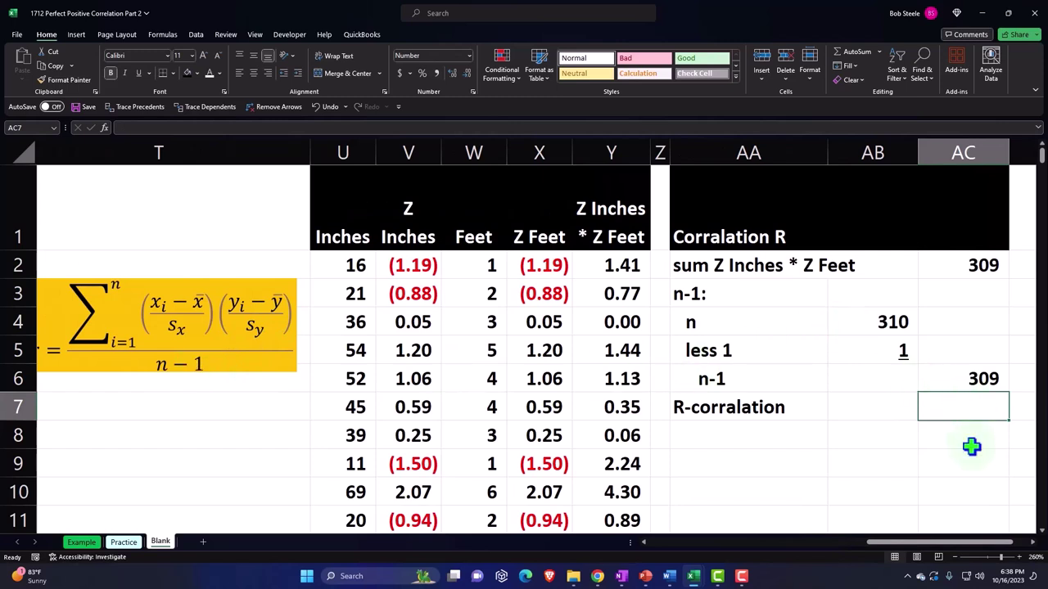
{"action": "type", "text": "="}
{"action": "key", "text": "Up"}
{"action": "key", "text": "Up"}
{"action": "key", "text": "Up"}
{"action": "key", "text": "Up"}
{"action": "key", "text": "Up"}
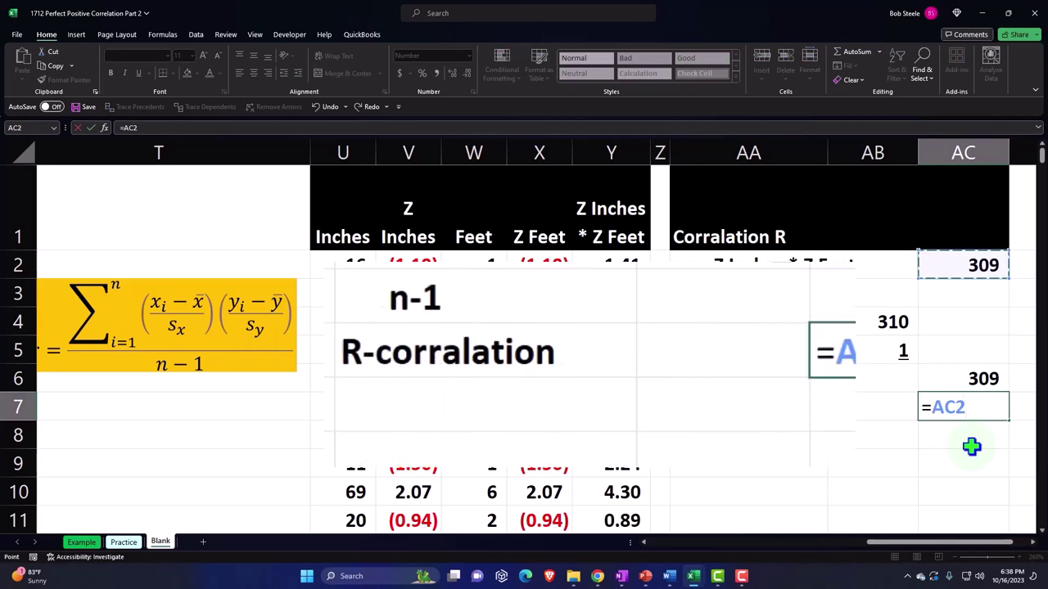
{"action": "type", "text": "/"}
{"action": "key", "text": "Up"}
{"action": "key", "text": "Return"}
{"action": "key", "text": "Up"}
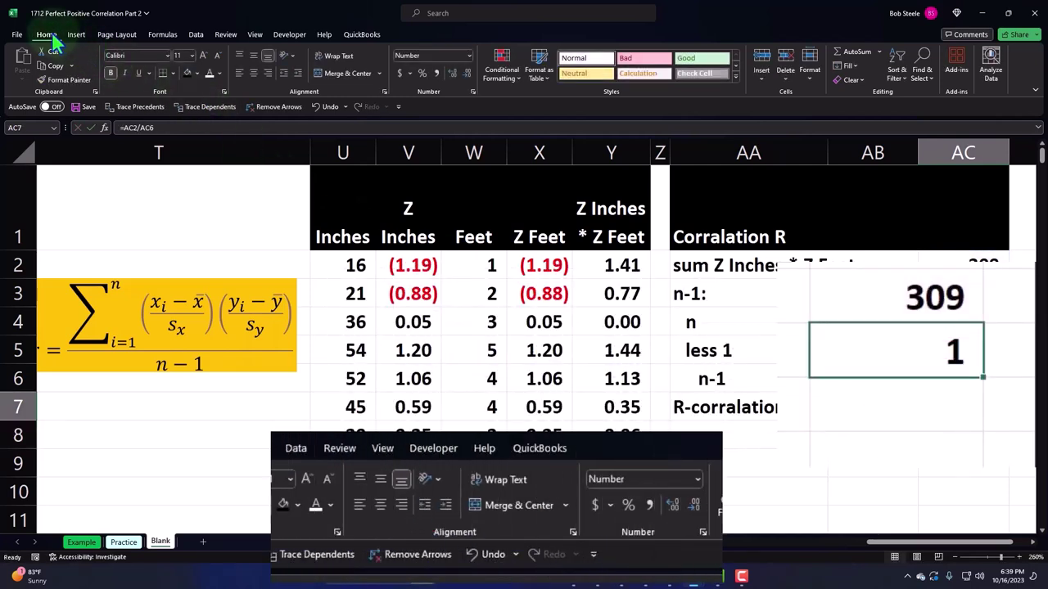
{"action": "left_click", "coordinate": [452, 72]}
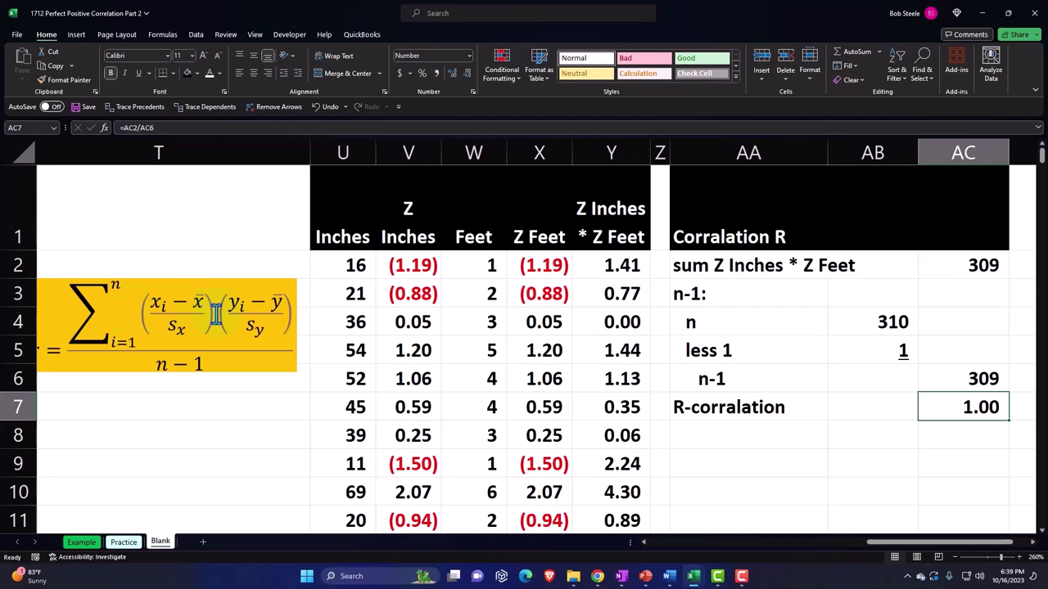
Review the formulas in V2, Y2, AC2 and the AB4 COUNT, ending on the n-1 result in AC6.
{"action": "left_click", "coordinate": [385, 267]}
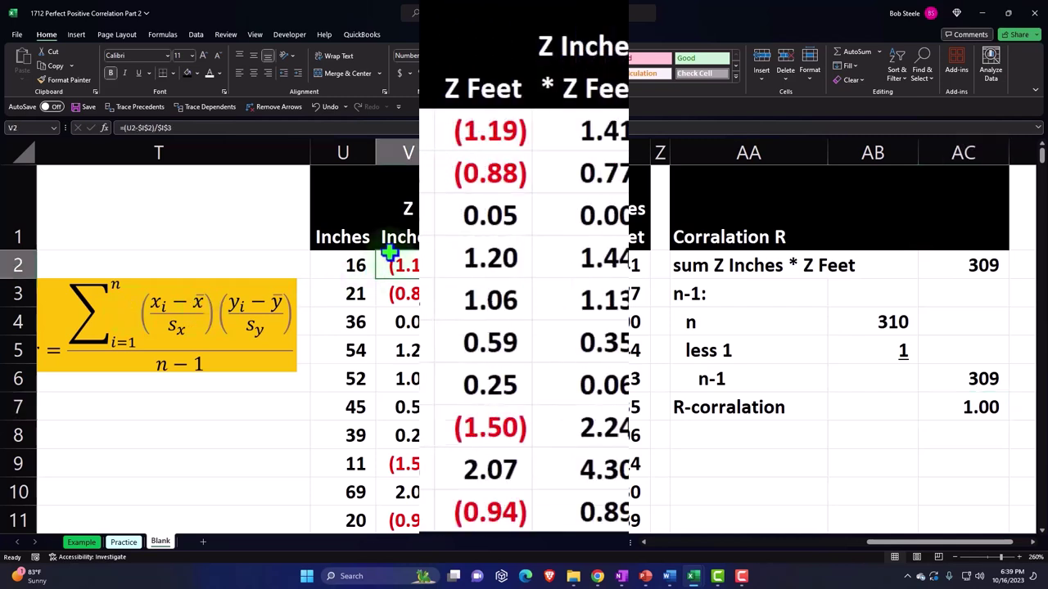
{"action": "key", "text": "Right"}
{"action": "key", "text": "Right"}
{"action": "key", "text": "Right"}
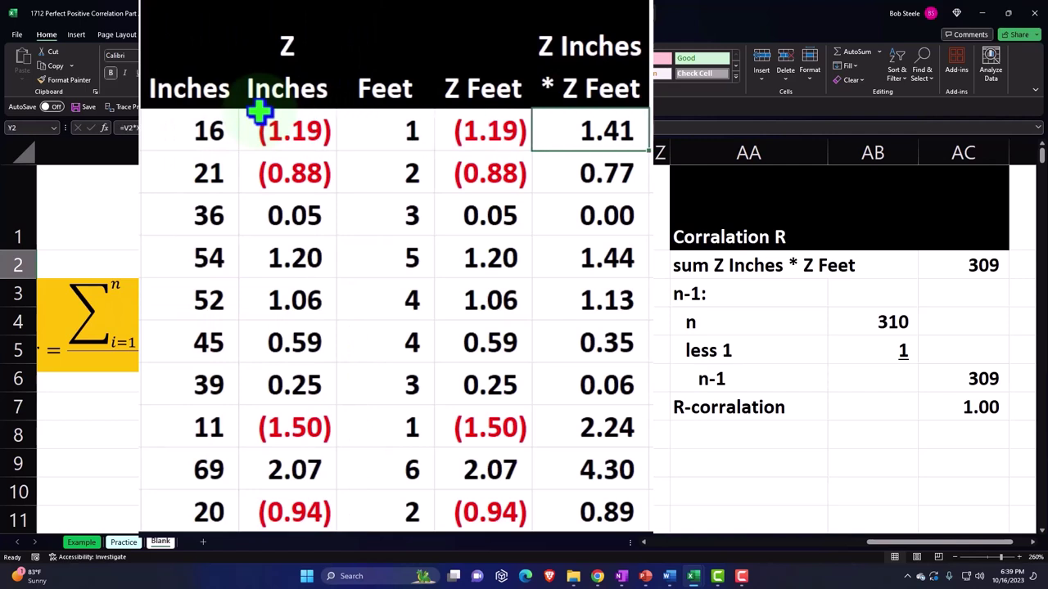
{"action": "key", "text": "Right"}
{"action": "key", "text": "Right"}
{"action": "key", "text": "Right"}
{"action": "key", "text": "Right"}
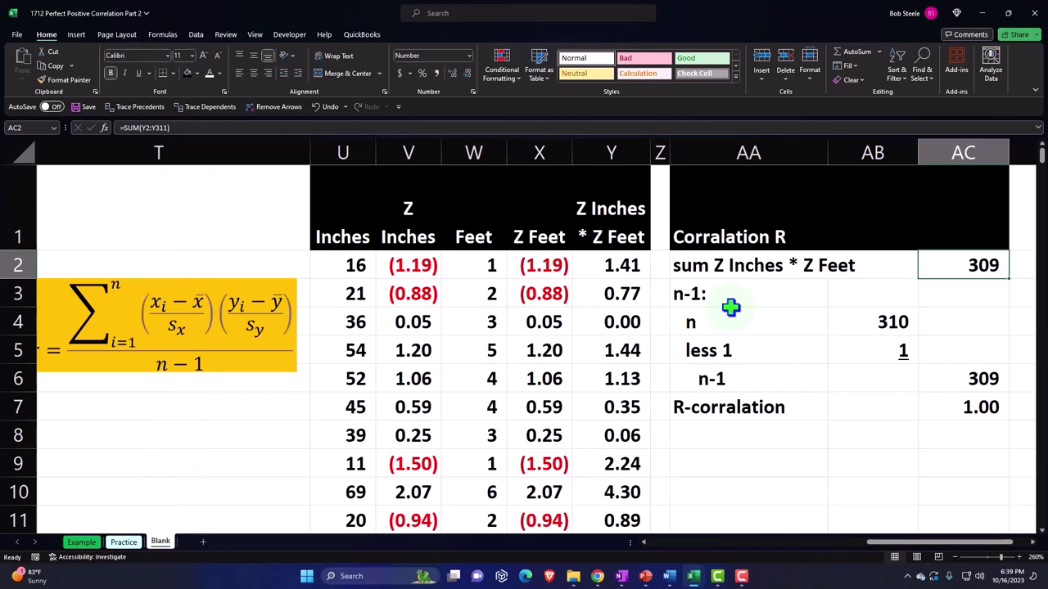
{"action": "left_click", "coordinate": [855, 326]}
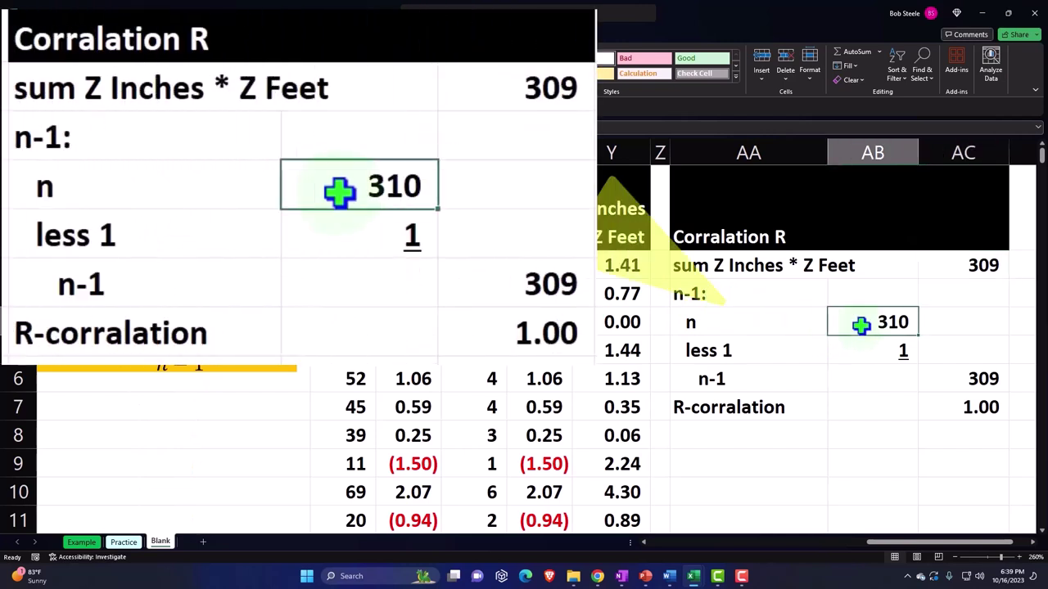
{"action": "double_click", "coordinate": [852, 327]}
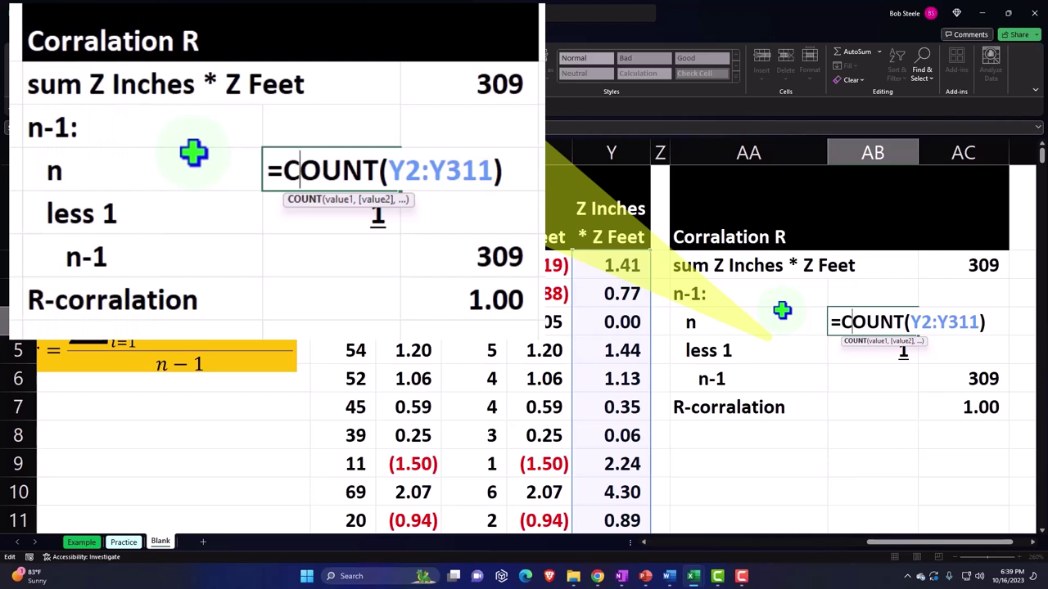
{"action": "key", "text": "Return"}
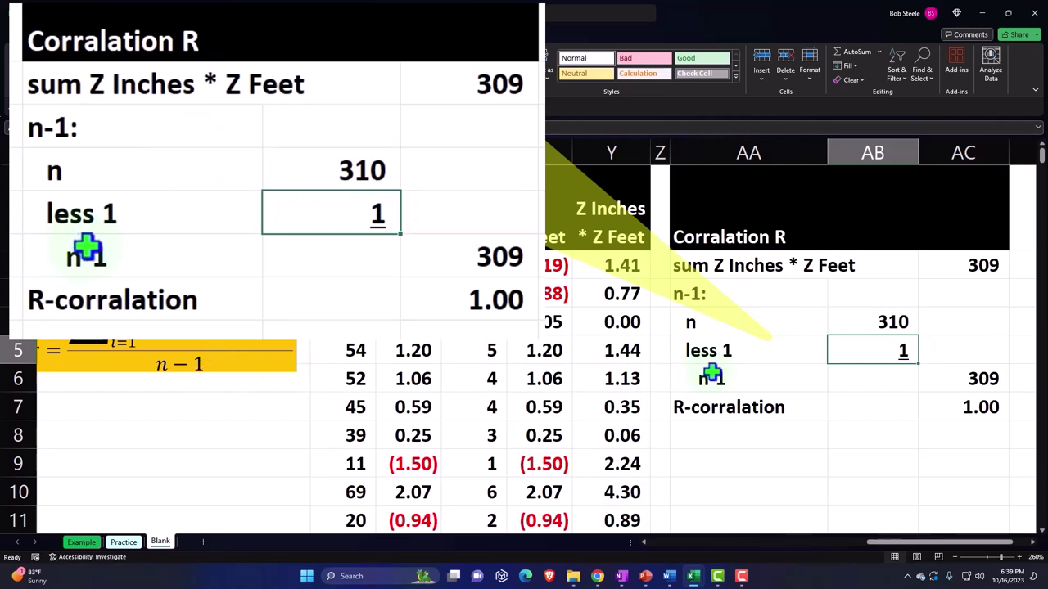
{"action": "key", "text": "Down"}
{"action": "key", "text": "Right"}
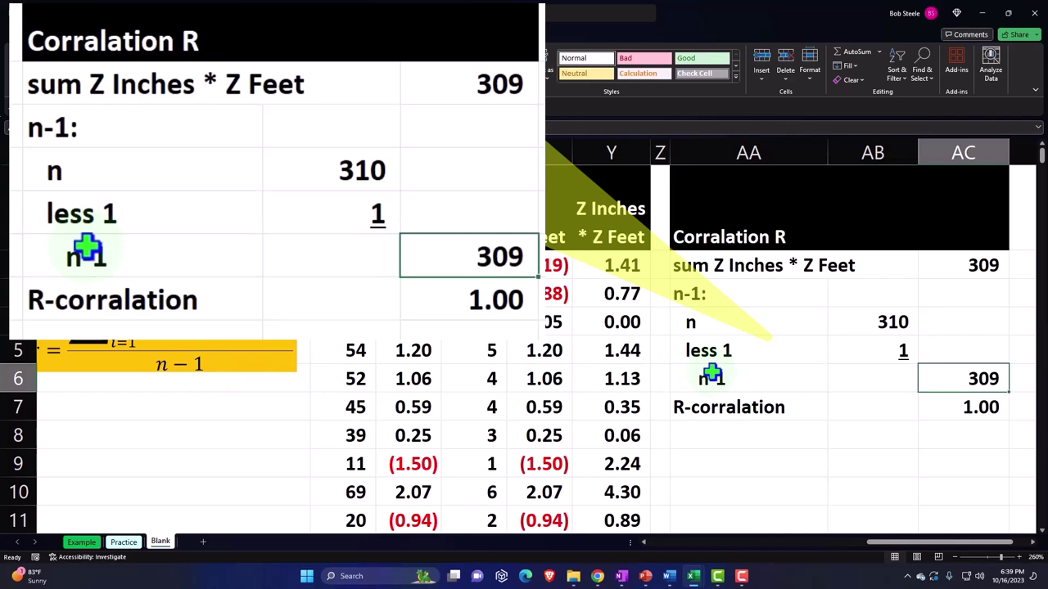
{"action": "key", "text": "Down"}
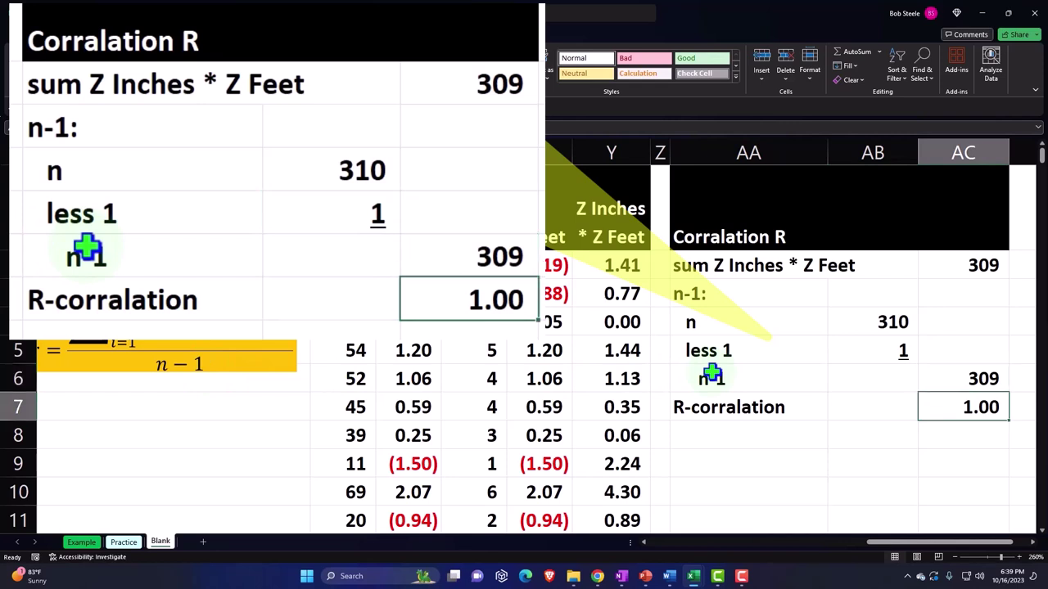
{"action": "left_click", "coordinate": [949, 379]}
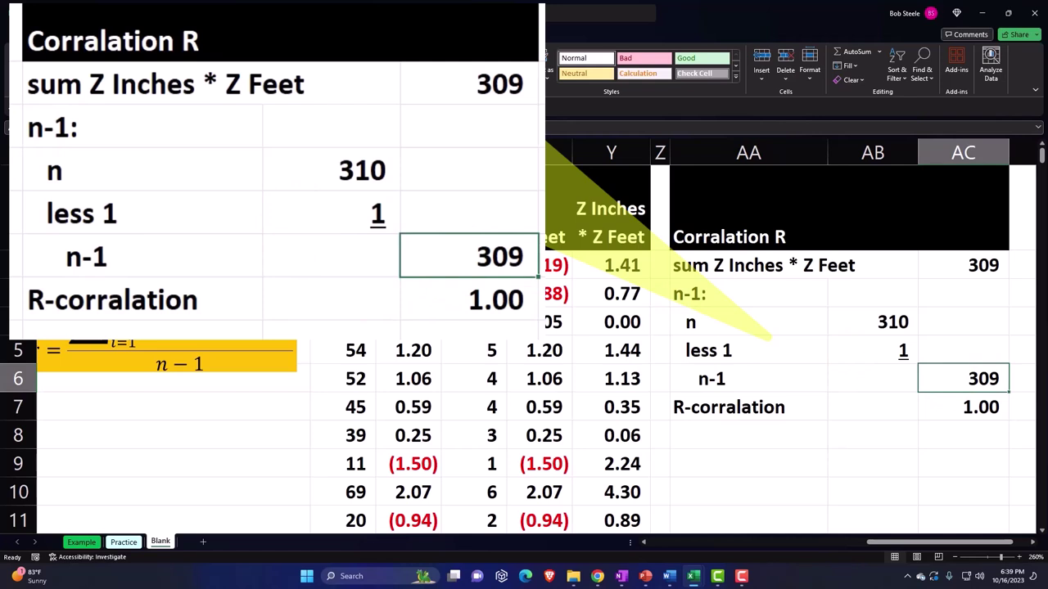
Check the first Z and Z Feet values, then narrow spacer column AD and select AE1.
{"action": "left_click", "coordinate": [807, 280]}
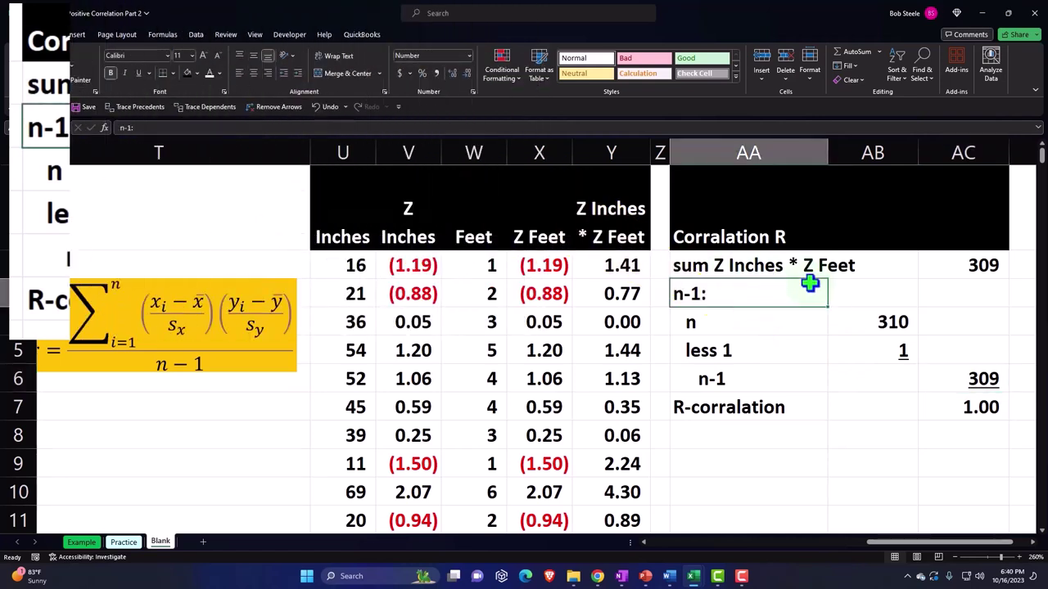
{"action": "key", "text": "Right"}
{"action": "key", "text": "Right"}
{"action": "key", "text": "Right"}
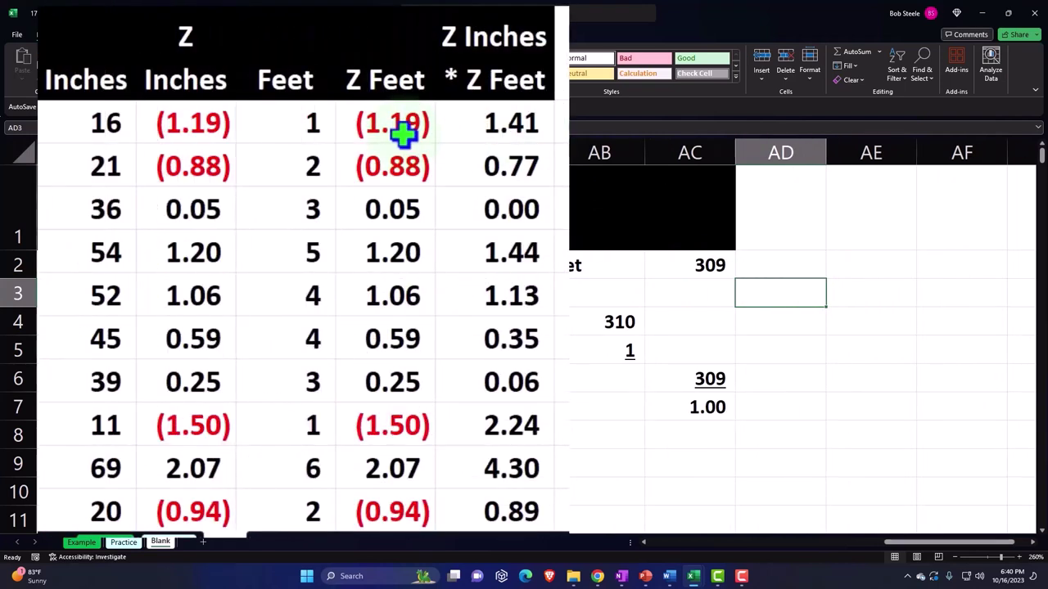
{"action": "left_click_drag", "start_coordinate": [205, 131], "coordinate": [196, 211]}
{"action": "left_click_drag", "start_coordinate": [380, 130], "coordinate": [369, 222]}
{"action": "left_click", "coordinate": [576, 337]}
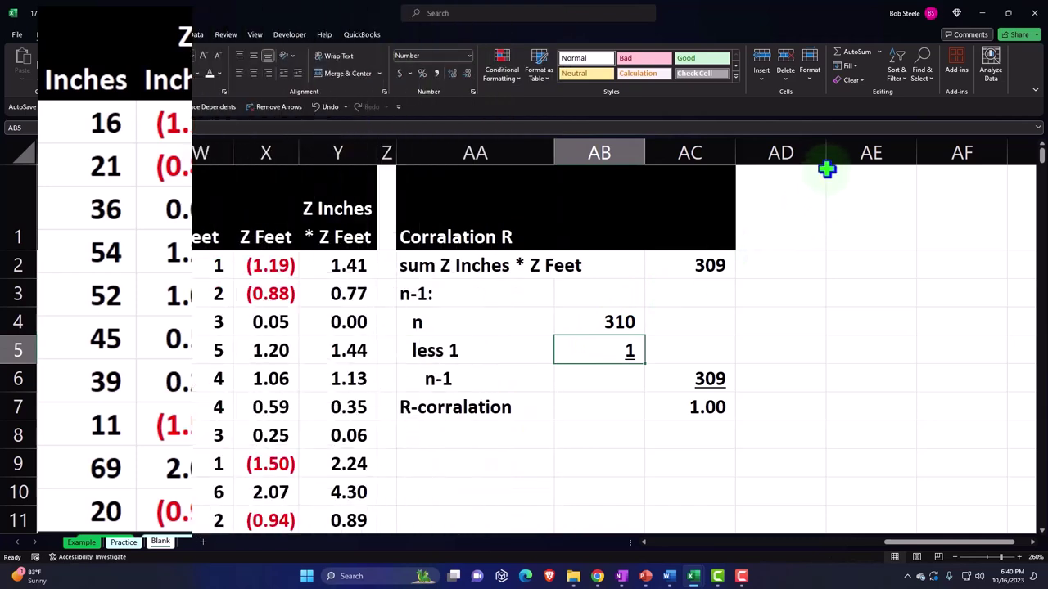
{"action": "left_click_drag", "start_coordinate": [825, 156], "coordinate": [741, 168]}
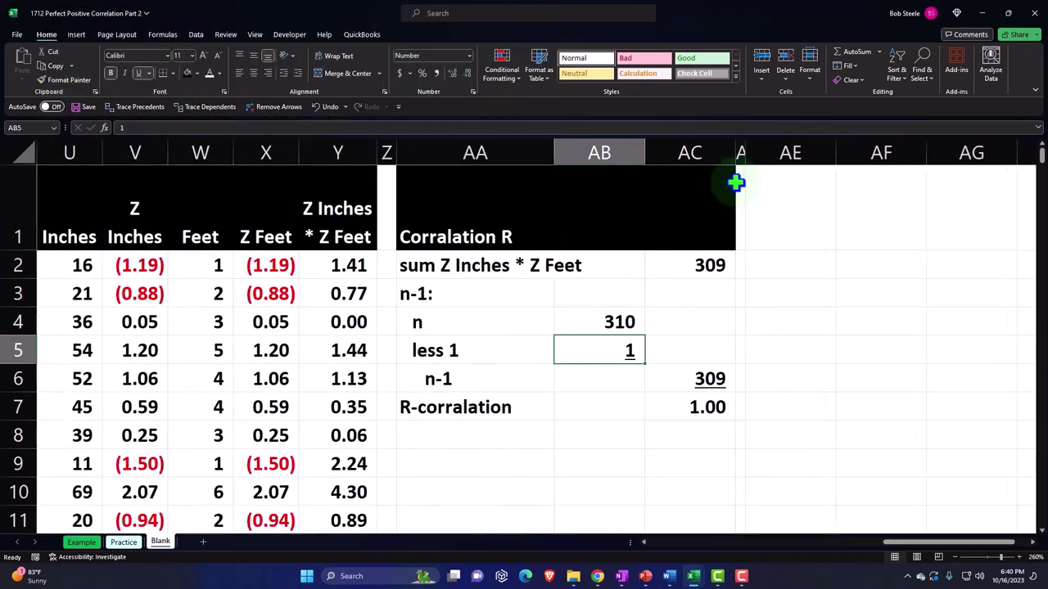
{"action": "left_click", "coordinate": [803, 210]}
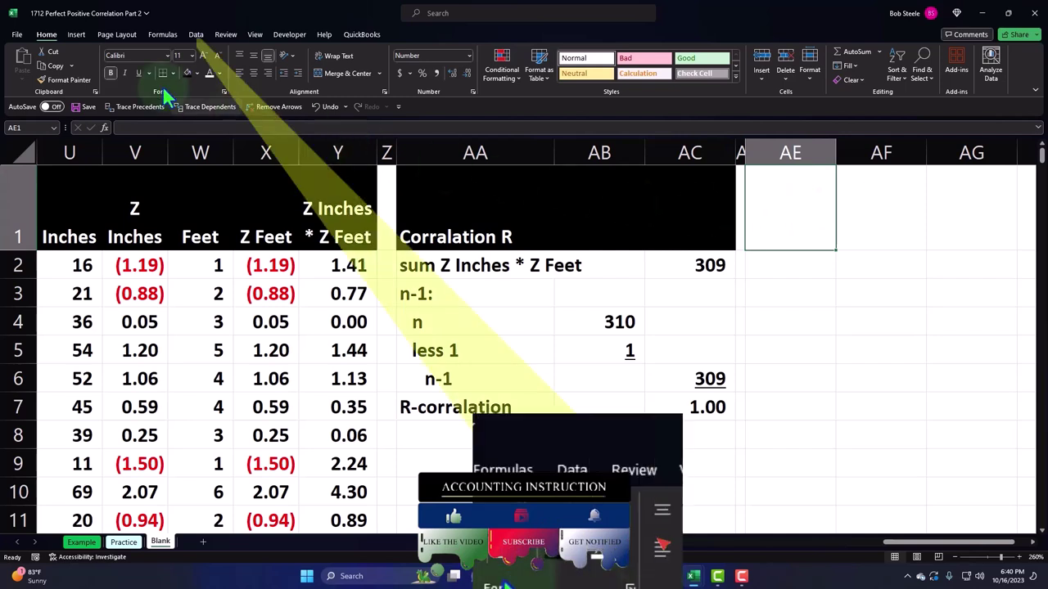
Choose the Correlation tool from Data Analysis on the Data tab.
{"action": "left_click", "coordinate": [196, 35]}
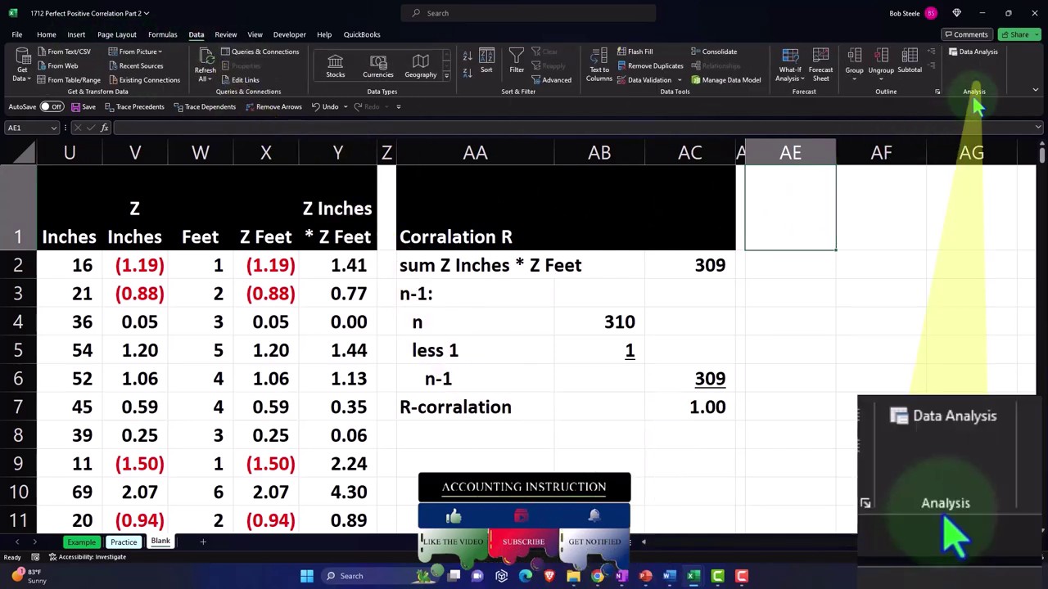
{"action": "left_click", "coordinate": [972, 54]}
{"action": "left_click_drag", "start_coordinate": [620, 175], "coordinate": [615, 252]}
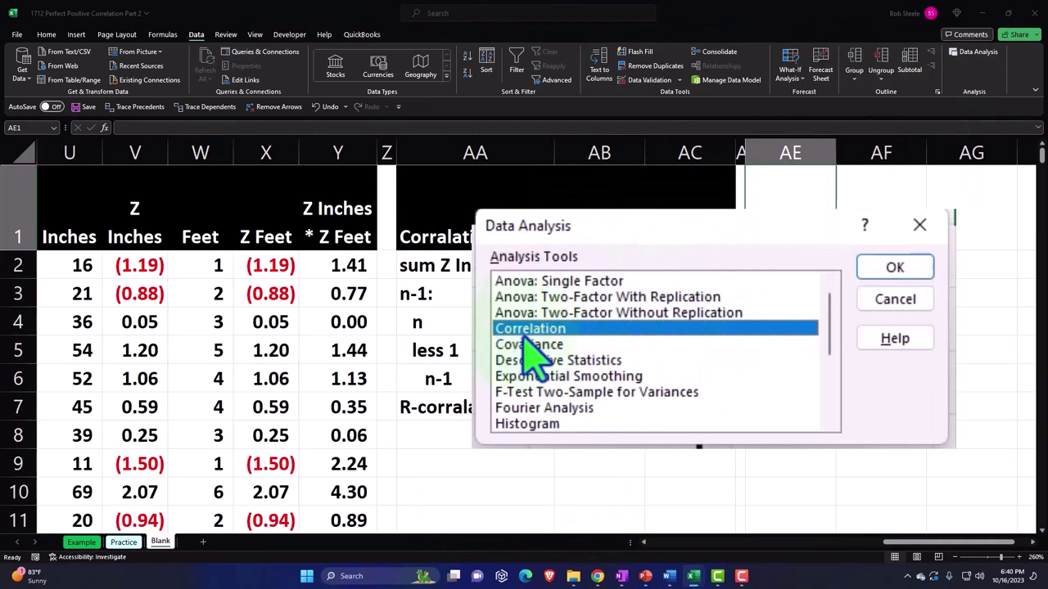
{"action": "left_click", "coordinate": [894, 270]}
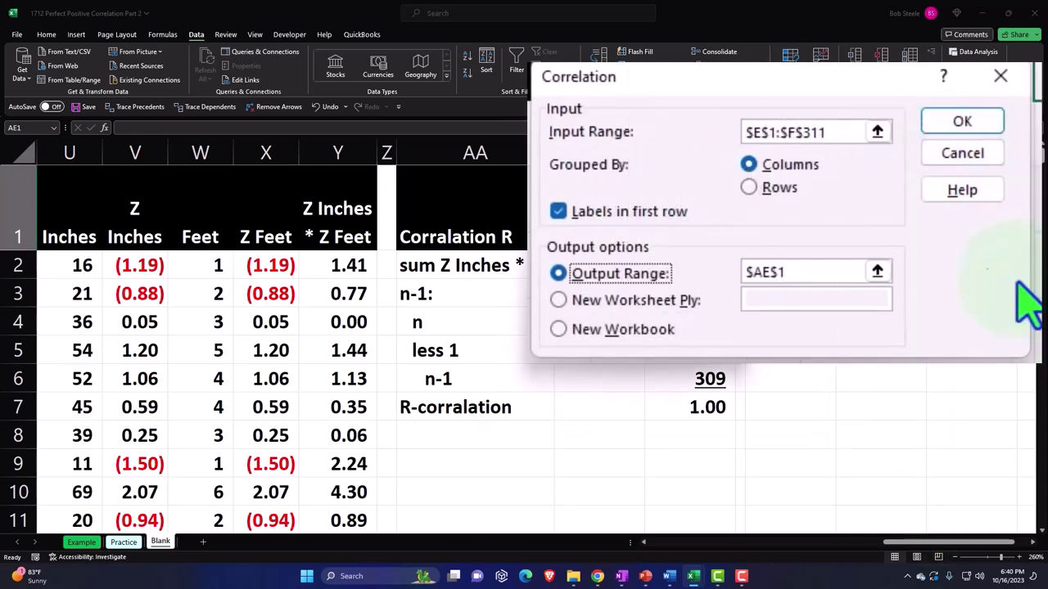
Correlate Inches Rounded and Feet ($E$1:$F$311, labels in first row) with output at $AE$1.
{"action": "left_click", "coordinate": [876, 132]}
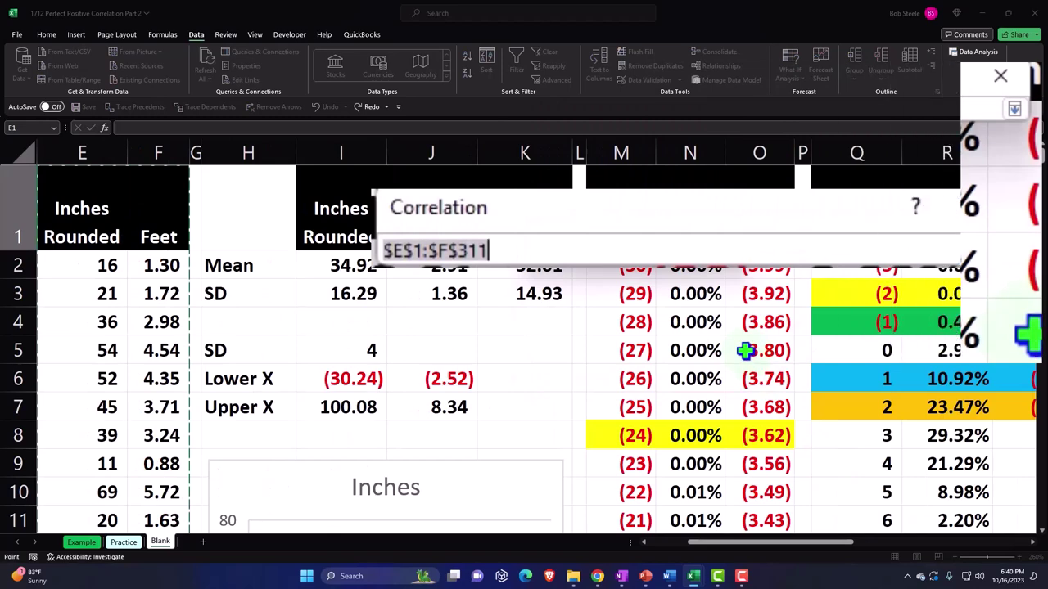
{"action": "key", "text": "BackSpace"}
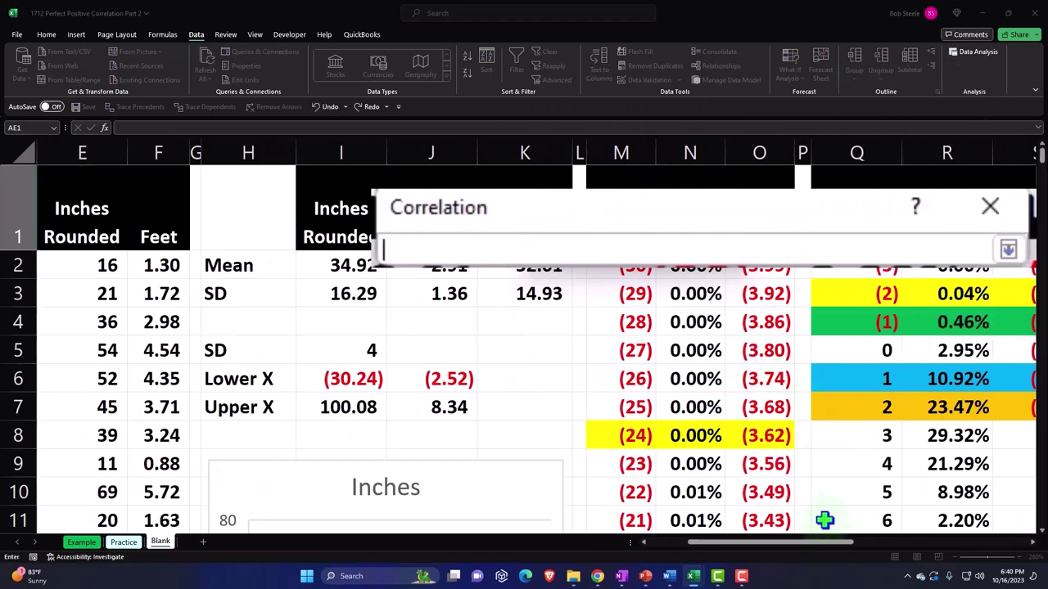
{"action": "left_click_drag", "start_coordinate": [807, 543], "coordinate": [731, 547]}
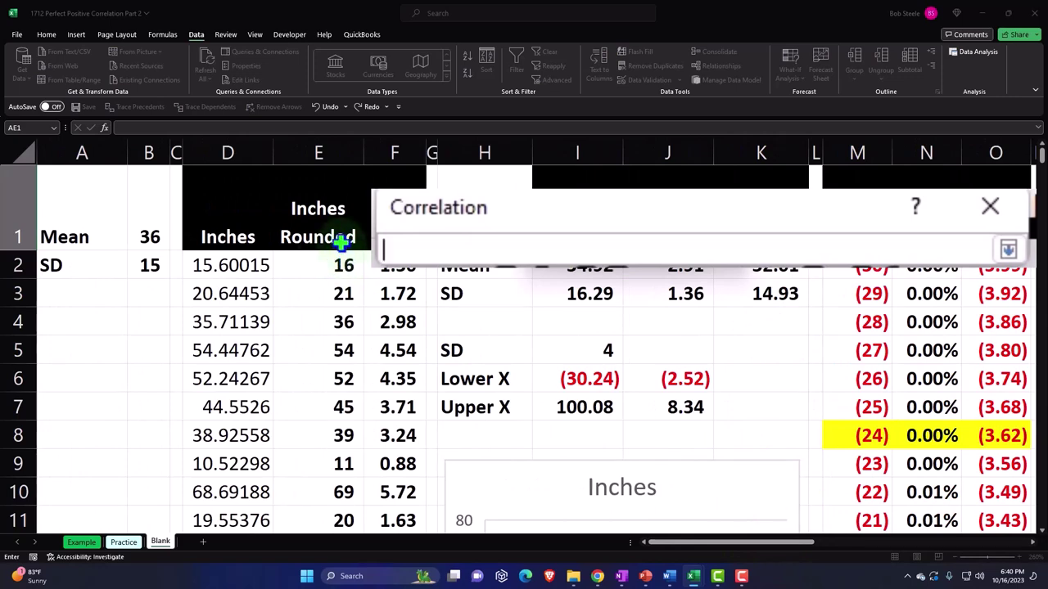
{"action": "left_click_drag", "start_coordinate": [335, 236], "coordinate": [367, 217]}
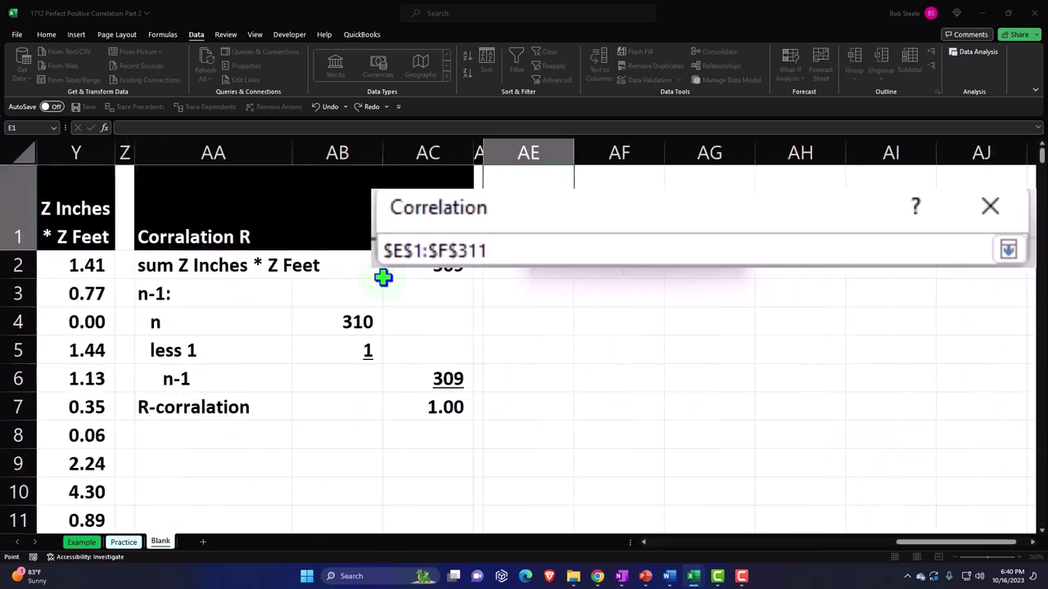
{"action": "left_click", "coordinate": [739, 262]}
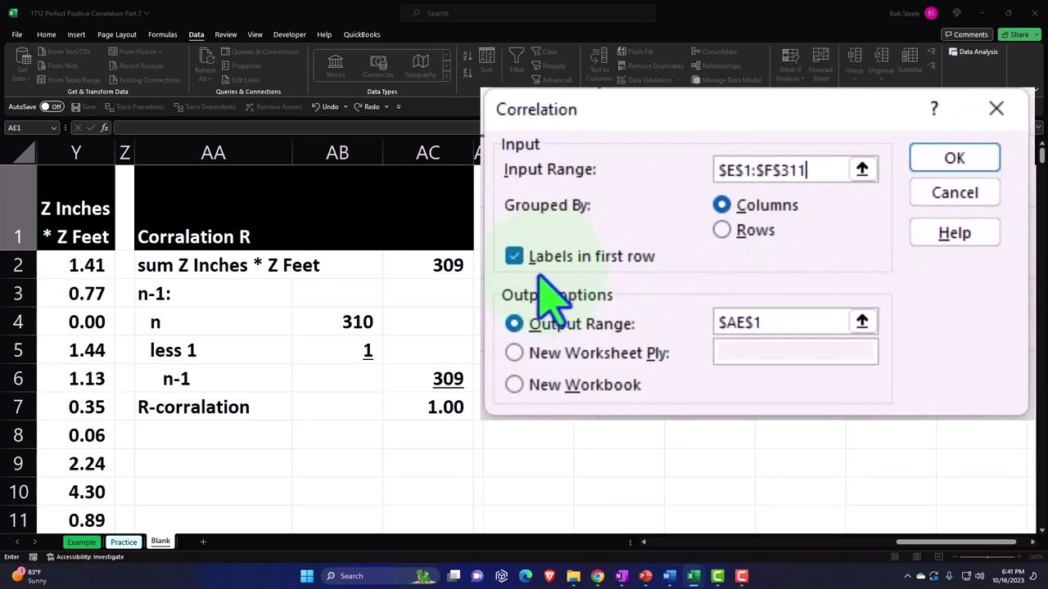
{"action": "left_click", "coordinate": [513, 323]}
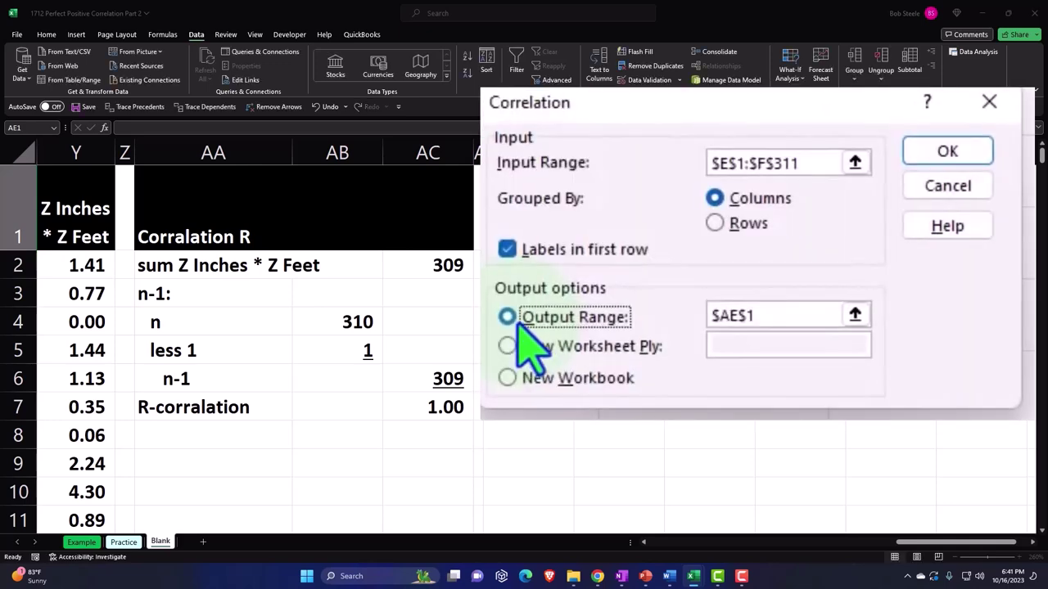
{"action": "double_click", "coordinate": [771, 315]}
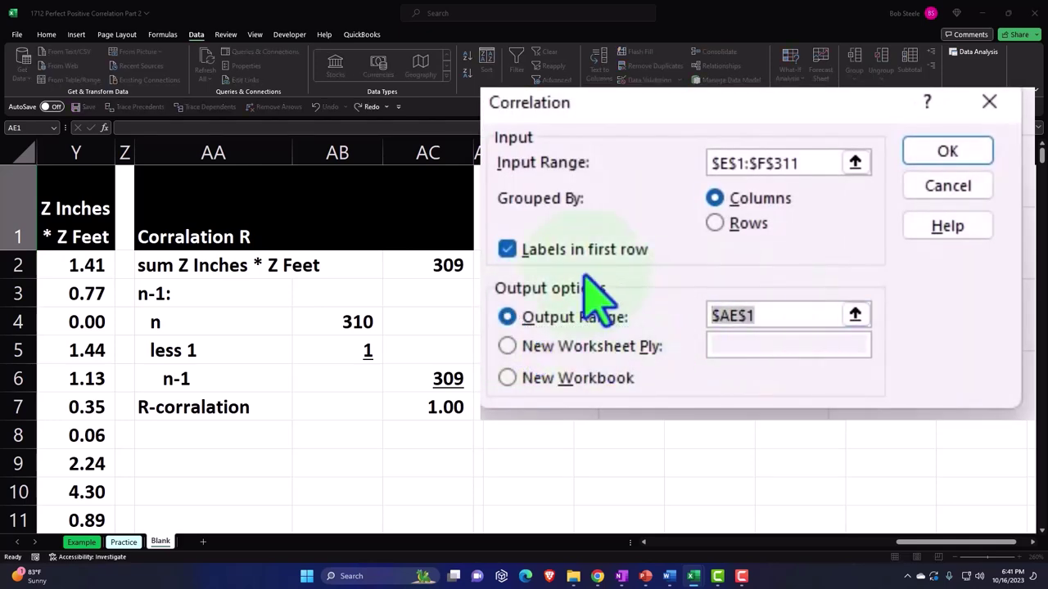
{"action": "key", "text": "BackSpace"}
{"action": "type", "text": "$AE$1"}
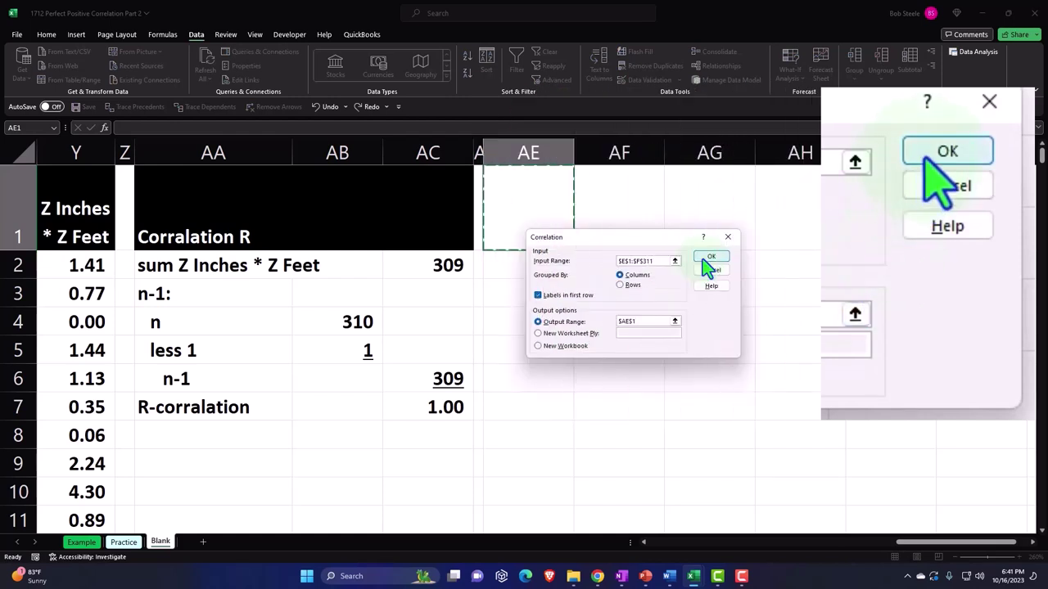
{"action": "left_click", "coordinate": [702, 259]}
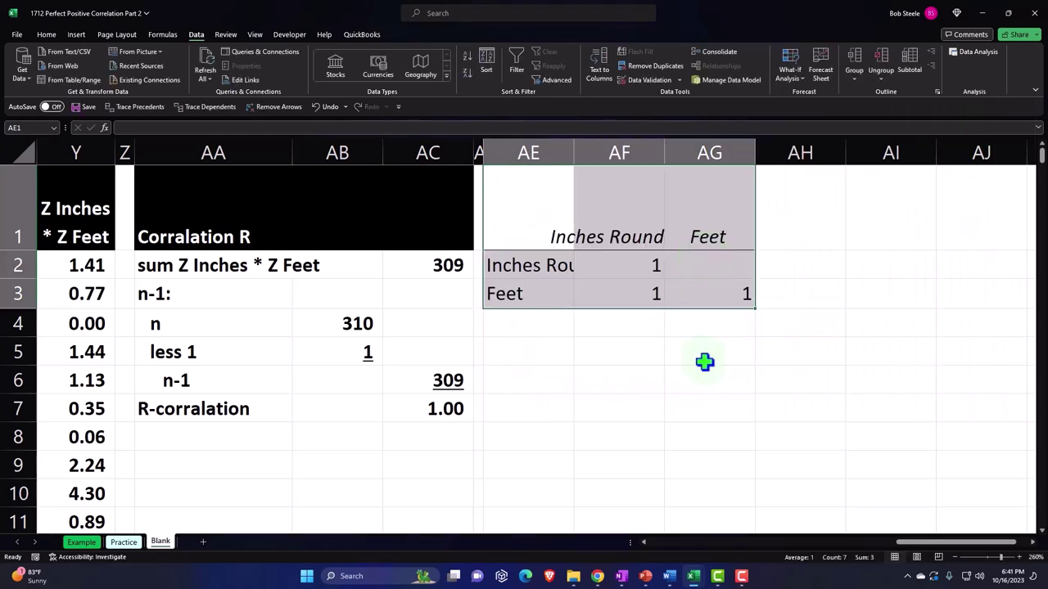
Give the correlation header row AE1:AG1 a black fill and white font.
{"action": "left_click", "coordinate": [703, 361]}
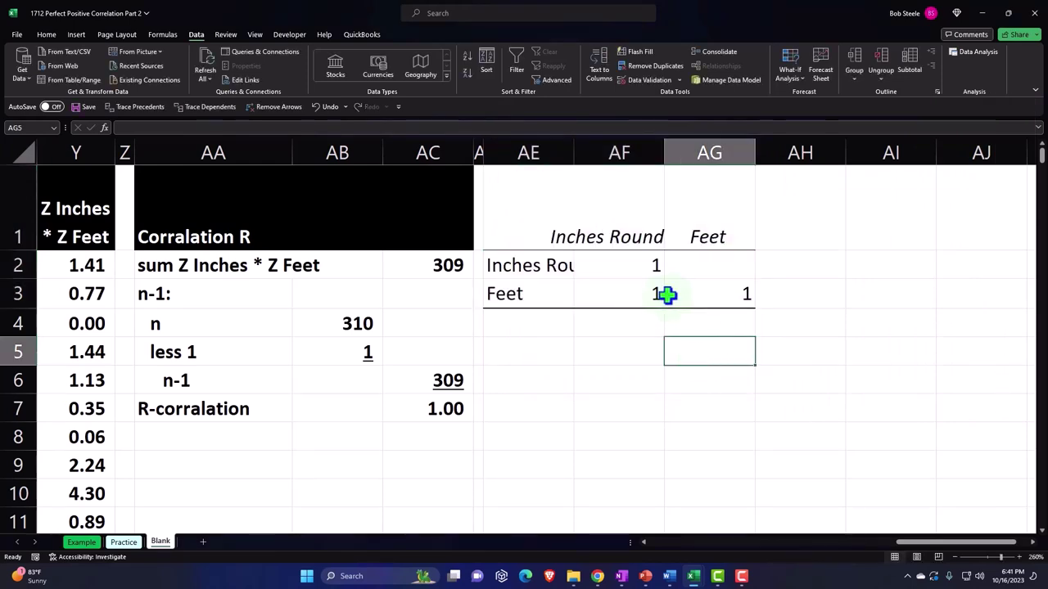
{"action": "left_click_drag", "start_coordinate": [542, 222], "coordinate": [693, 204]}
{"action": "left_click", "coordinate": [48, 36]}
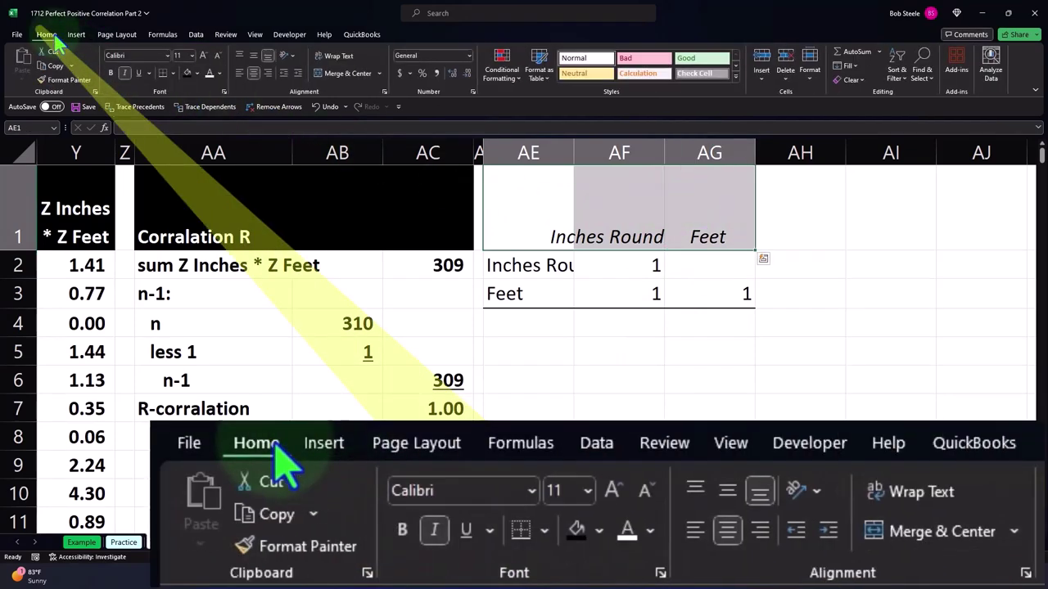
{"action": "left_click", "coordinate": [188, 73]}
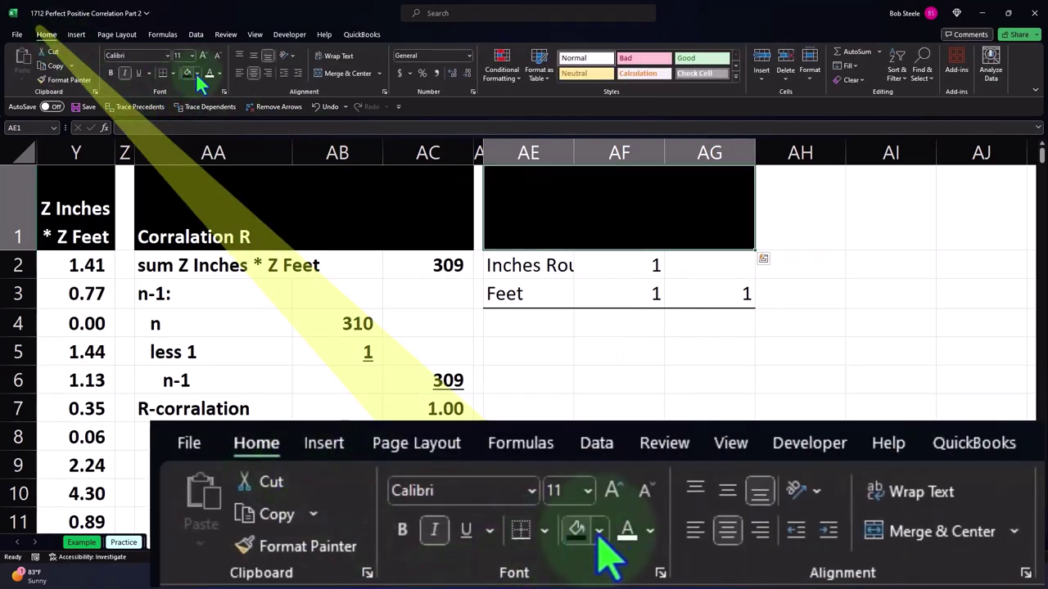
{"action": "left_click", "coordinate": [209, 73]}
Wrap the AF1:AG1 headers so Inches Rounded spans two lines.
{"action": "left_click", "coordinate": [546, 288]}
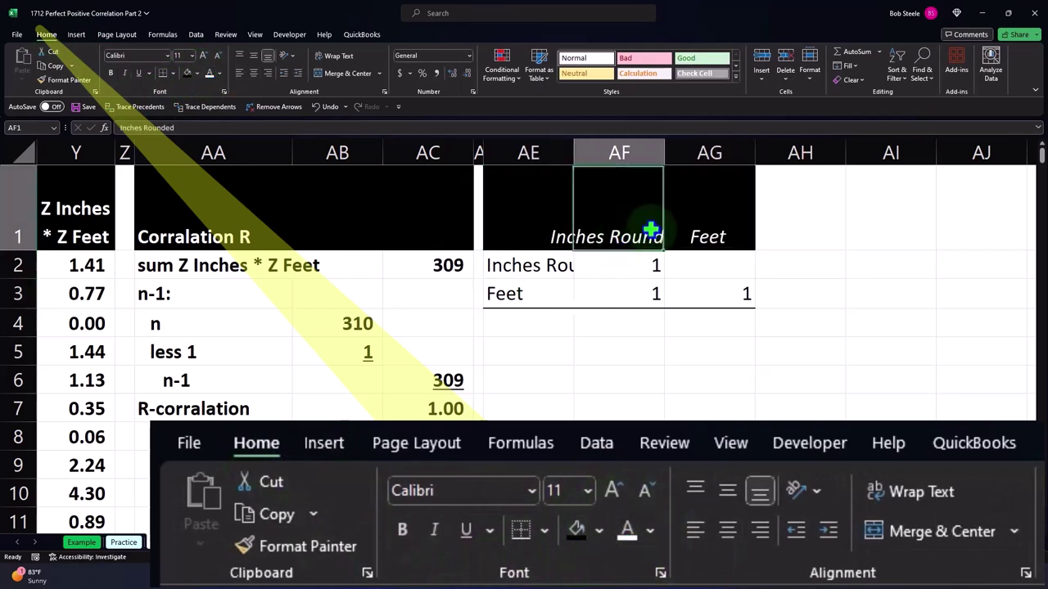
{"action": "left_click_drag", "start_coordinate": [655, 229], "coordinate": [702, 226]}
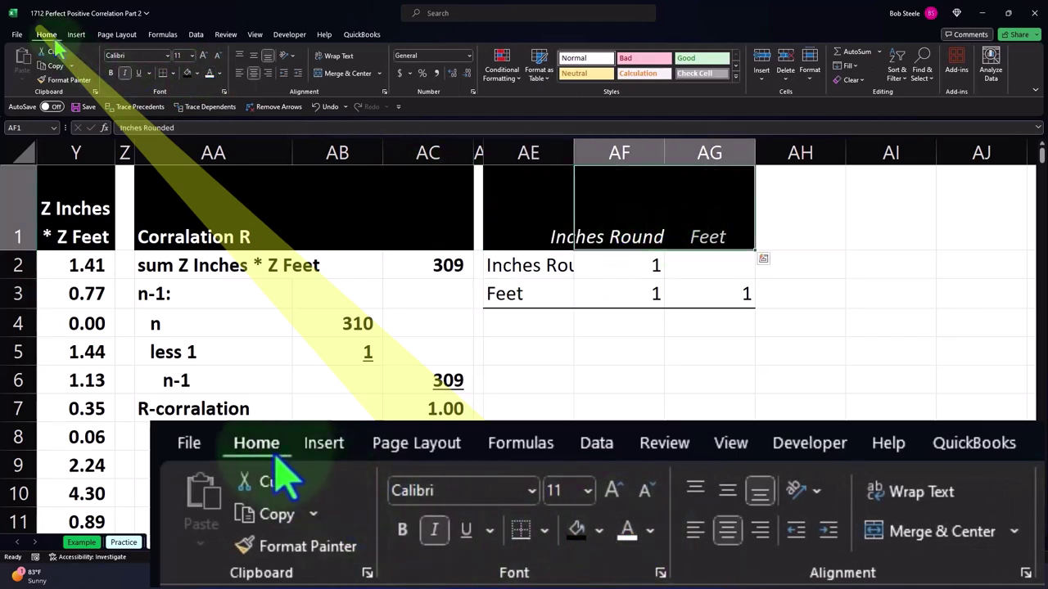
{"action": "left_click", "coordinate": [328, 56]}
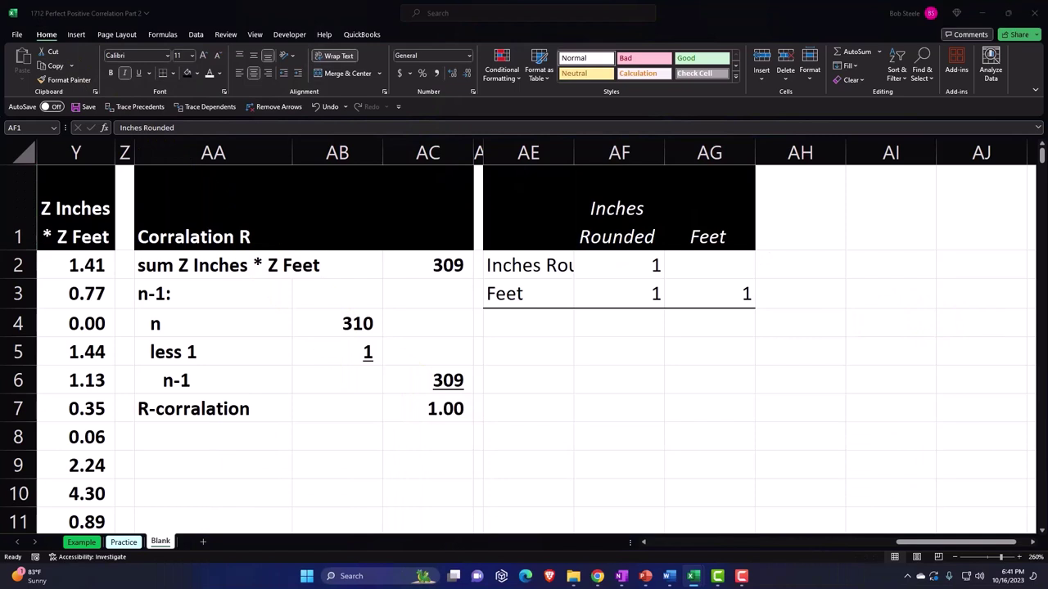
Widen column AE and check AF3's underlying correlation value, 0.99999999999999.
{"action": "left_click_drag", "start_coordinate": [573, 153], "coordinate": [618, 152]}
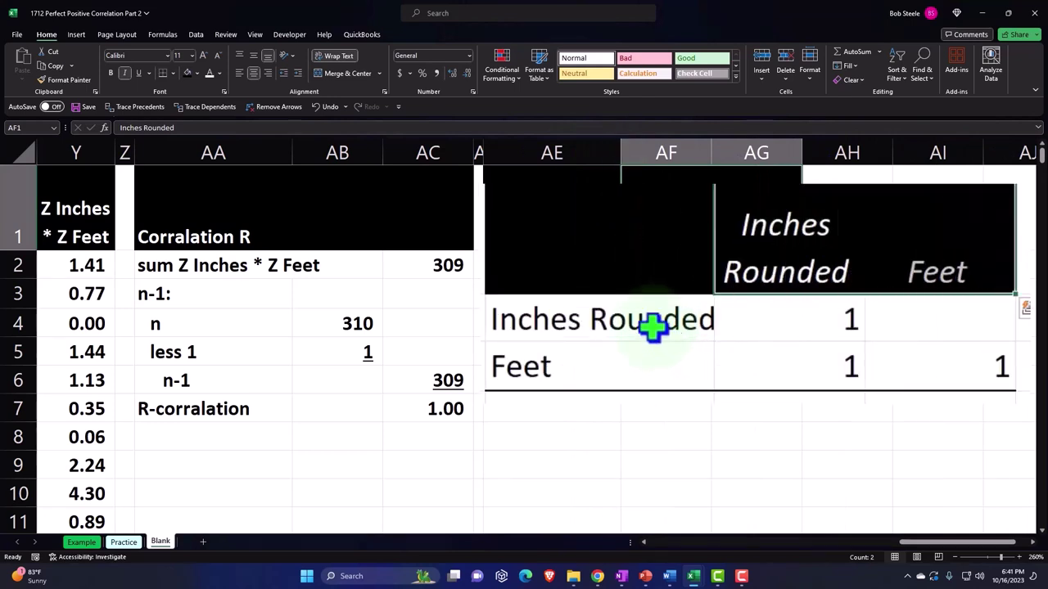
{"action": "left_click", "coordinate": [776, 377]}
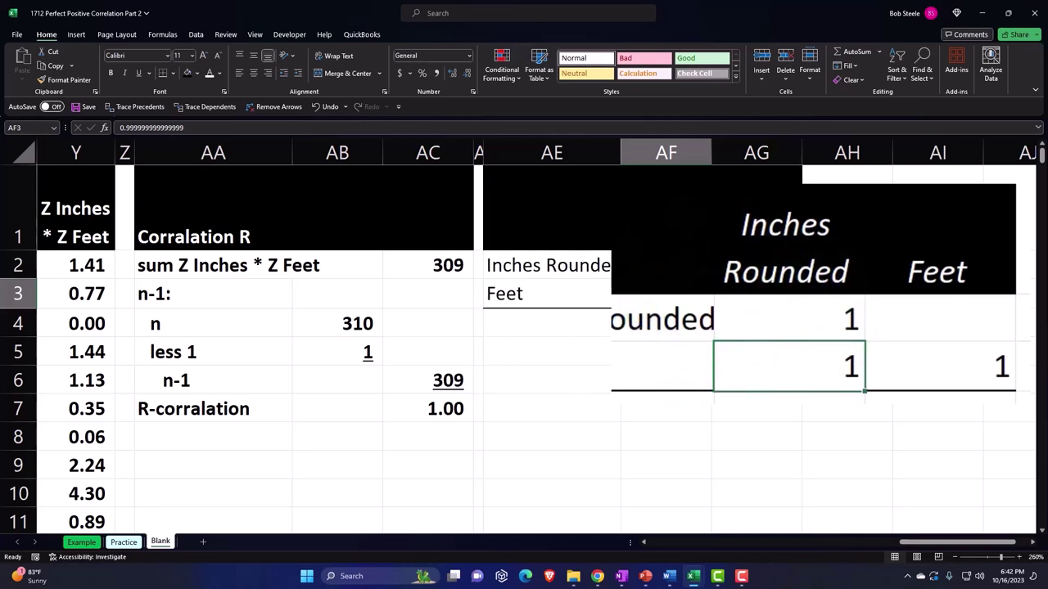
{"action": "left_click", "coordinate": [642, 344]}
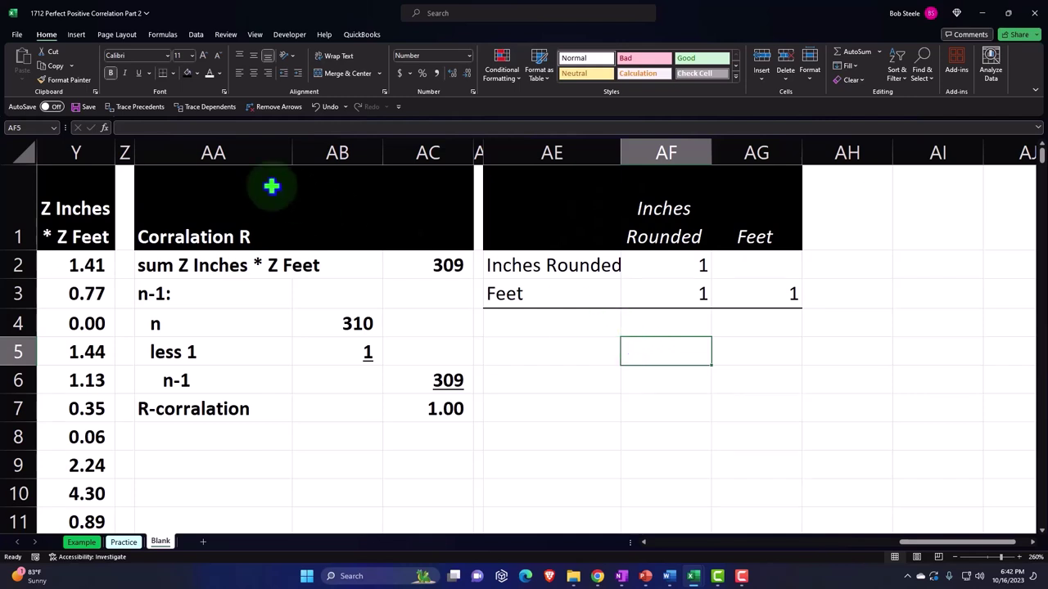
Open the Descriptive Statistics tool from Data Analysis.
{"action": "left_click", "coordinate": [196, 35]}
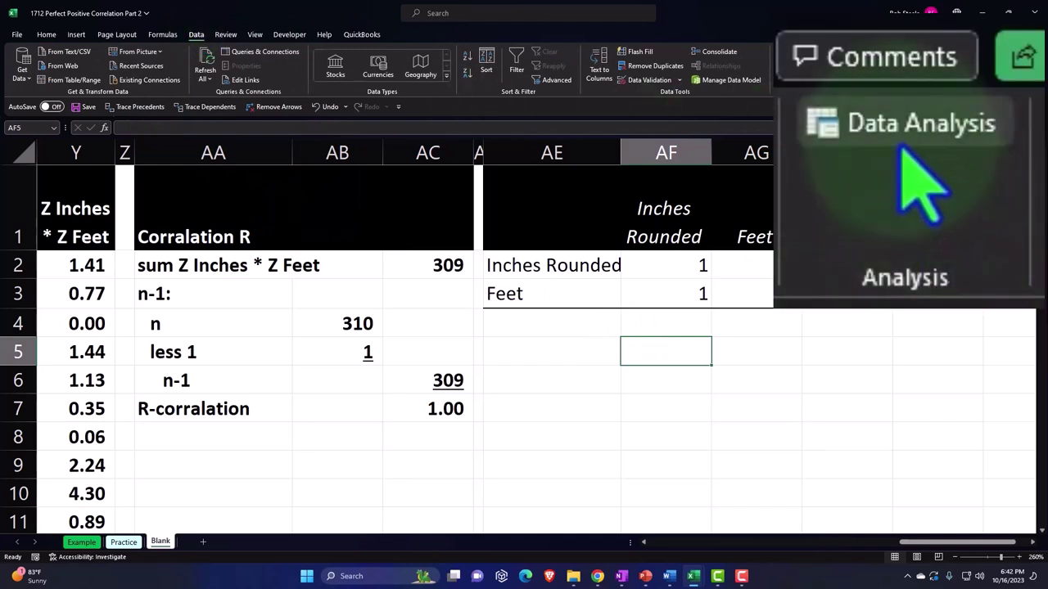
{"action": "left_click", "coordinate": [976, 52]}
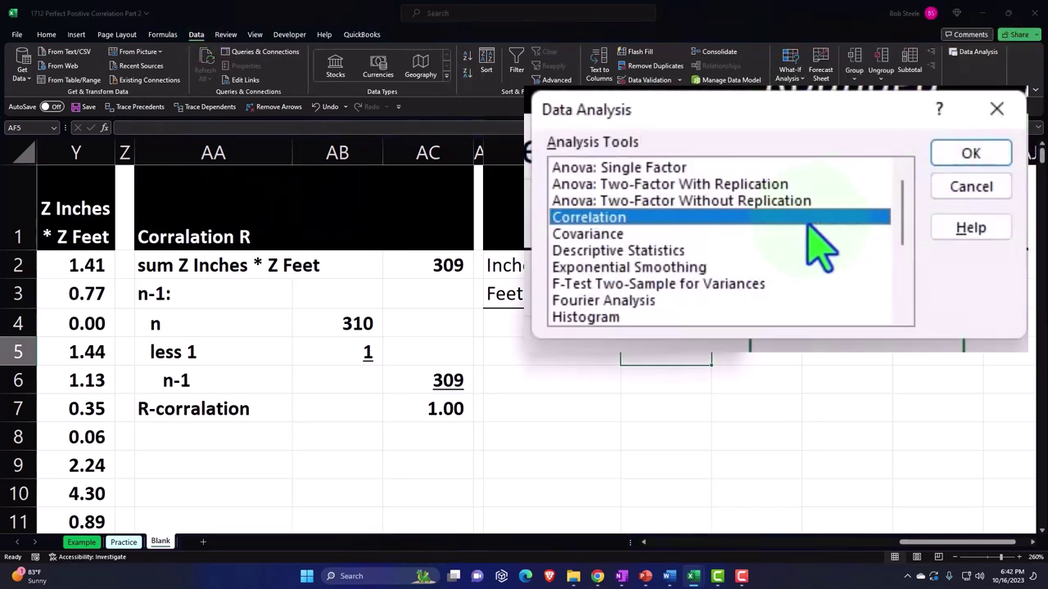
{"action": "left_click", "coordinate": [679, 254]}
{"action": "left_click", "coordinate": [966, 157]}
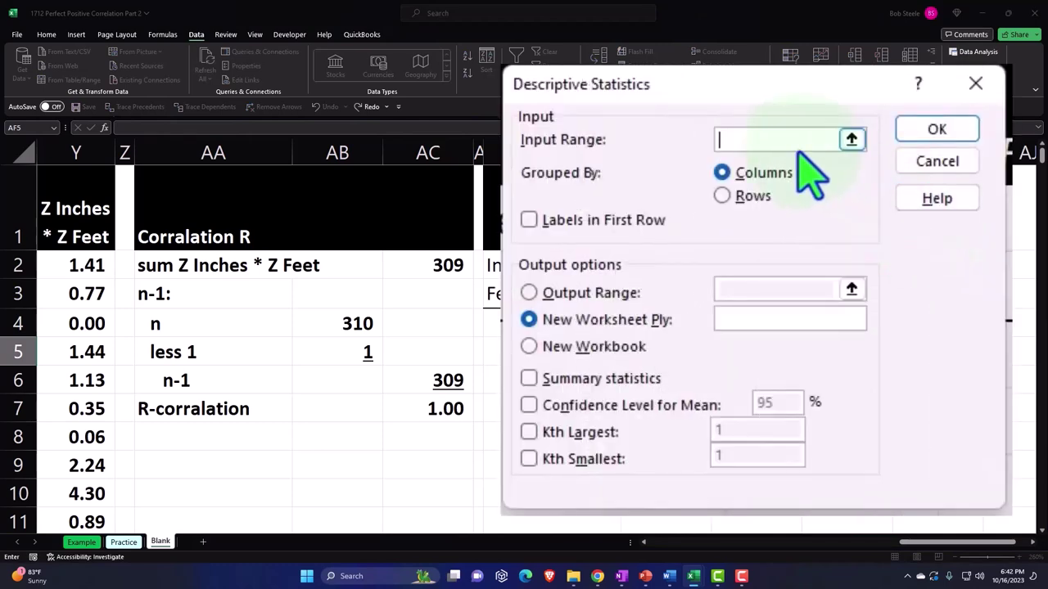
{"action": "left_click_drag", "start_coordinate": [906, 544], "coordinate": [673, 554]}
Set input range E1:F311 with labels, output to $AI$1, summary statistics and 95% confidence level.
{"action": "left_click", "coordinate": [252, 209]}
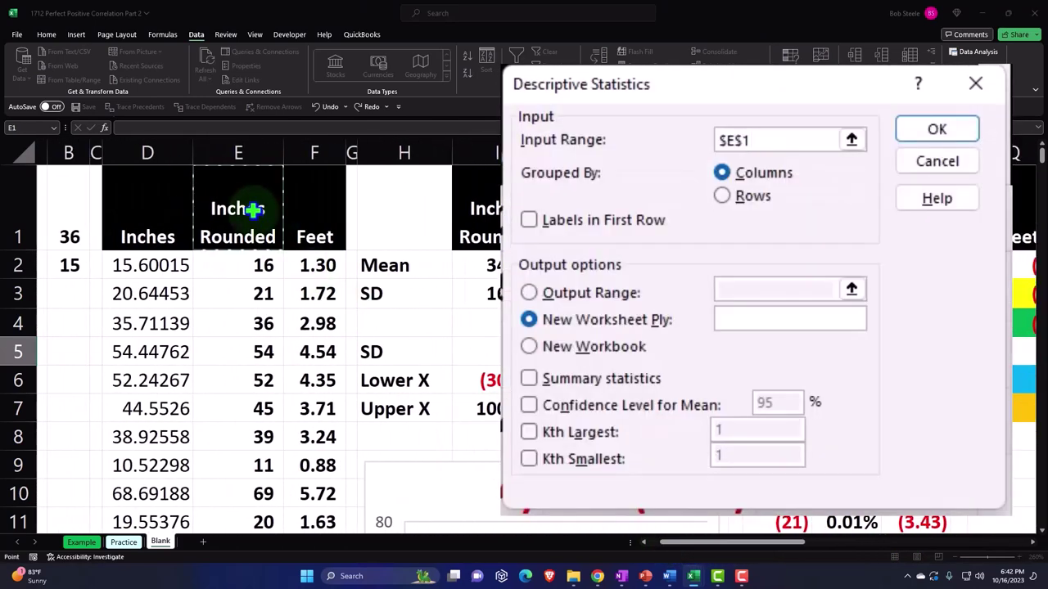
{"action": "key", "text": "shift+Right"}
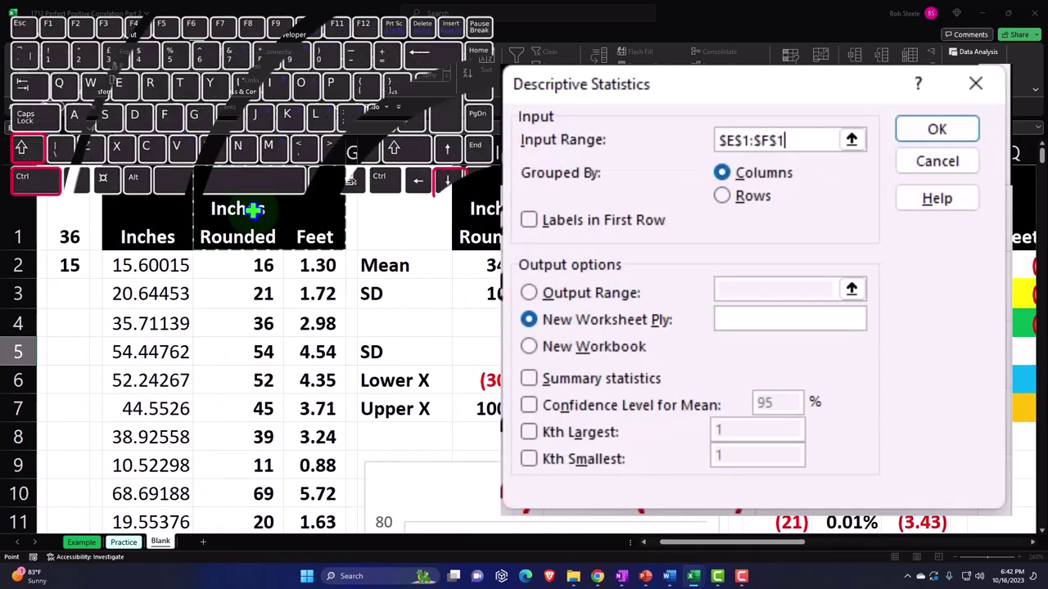
{"action": "key", "text": "ctrl+shift+Down"}
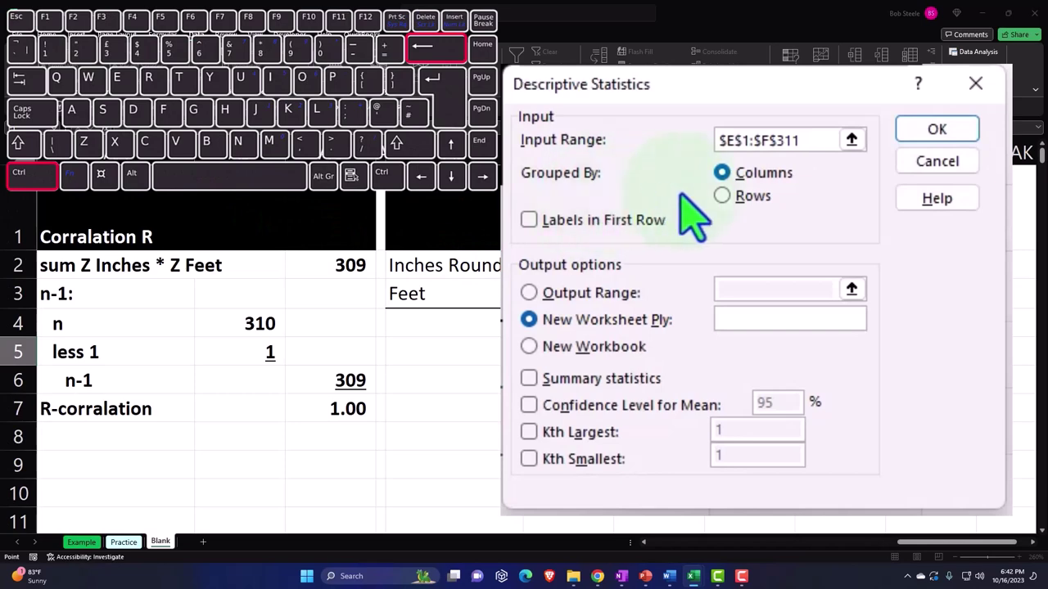
{"action": "left_click", "coordinate": [528, 220]}
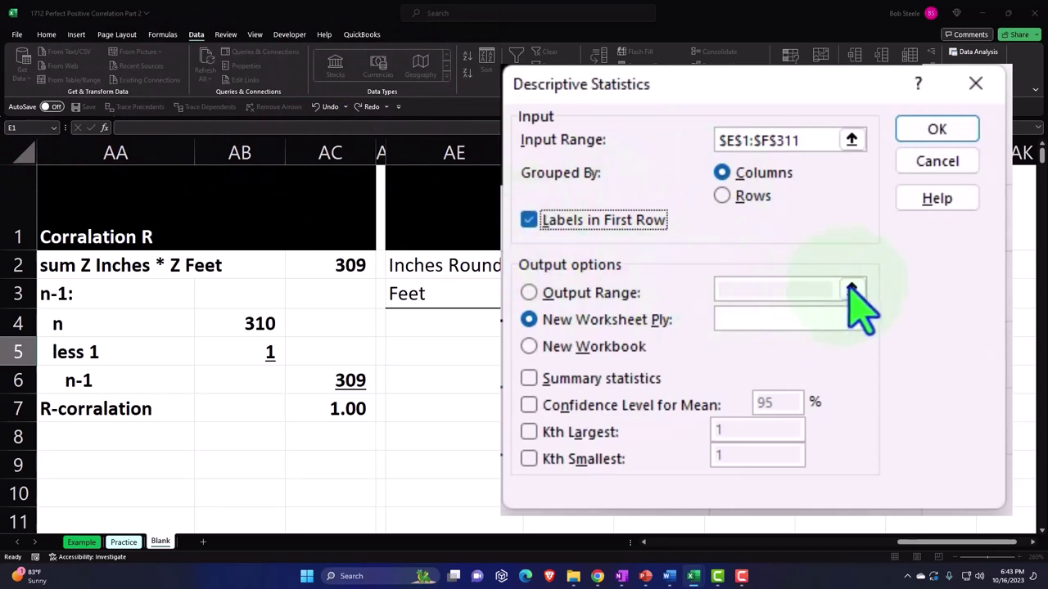
{"action": "left_click", "coordinate": [529, 293]}
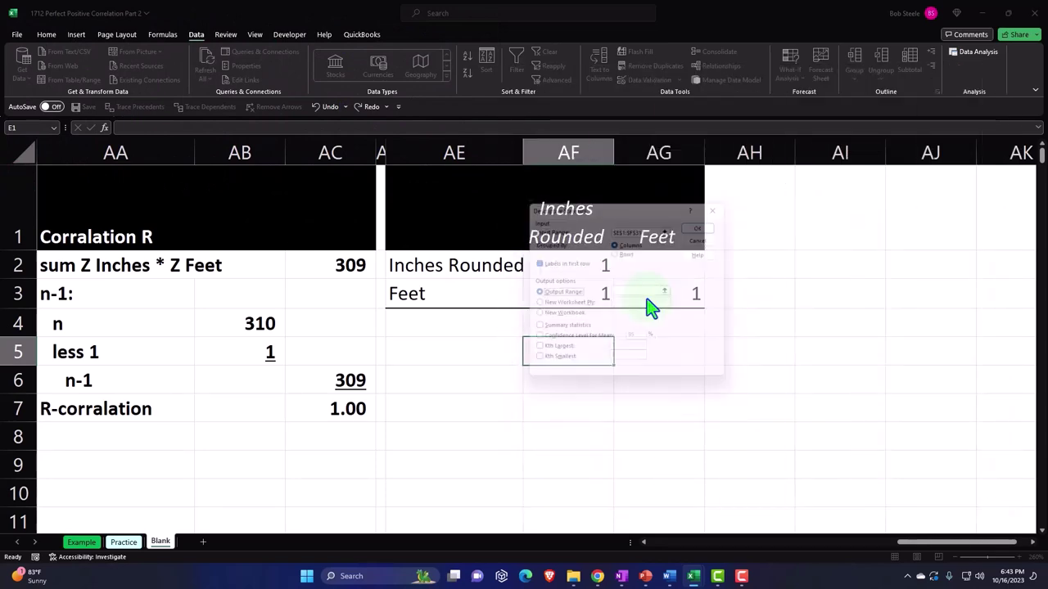
{"action": "left_click_drag", "start_coordinate": [679, 207], "coordinate": [866, 309]}
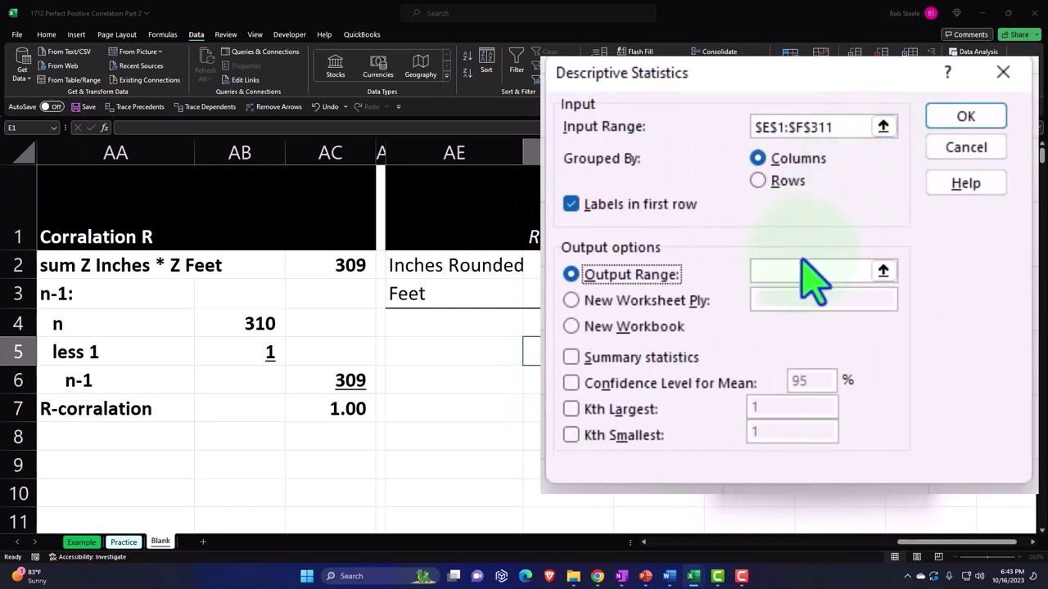
{"action": "type", "text": "$AI$1"}
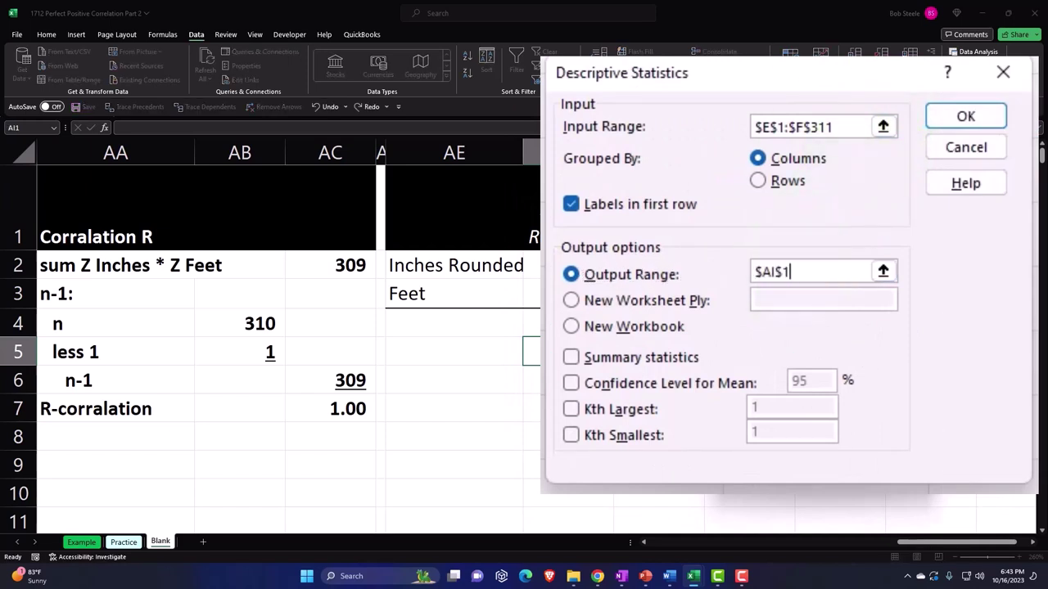
{"action": "left_click", "coordinate": [572, 359]}
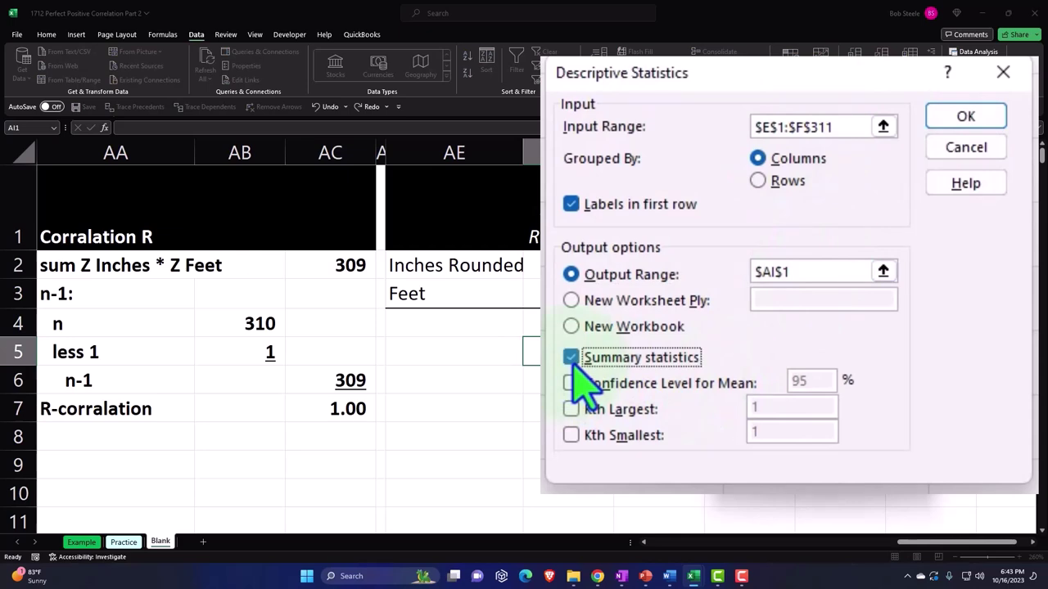
{"action": "left_click", "coordinate": [572, 383]}
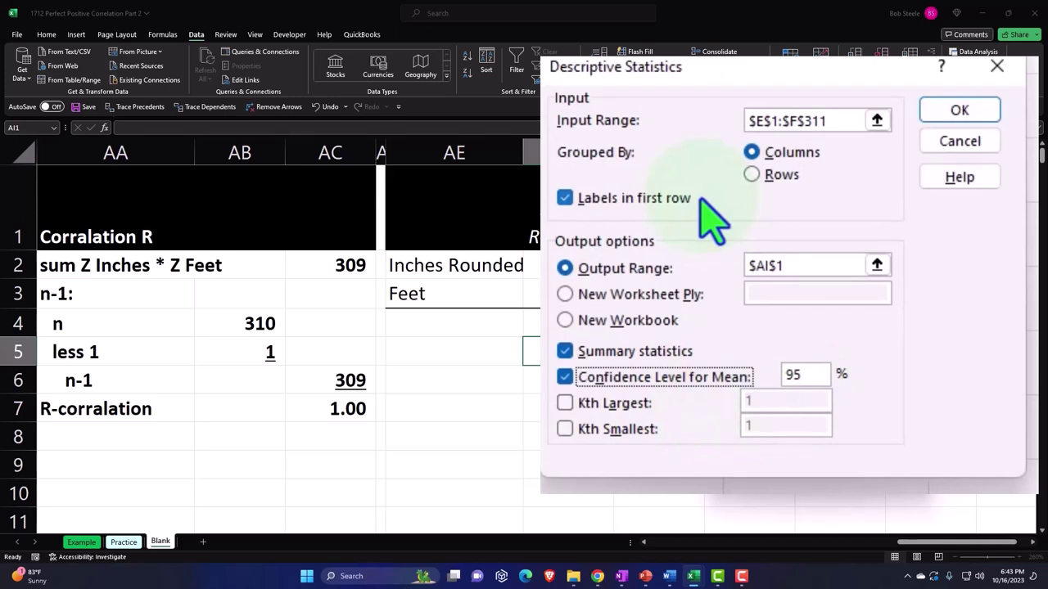
Generate the statistics table at AI1 and widen columns AI and AK so labels fit.
{"action": "left_click", "coordinate": [976, 115]}
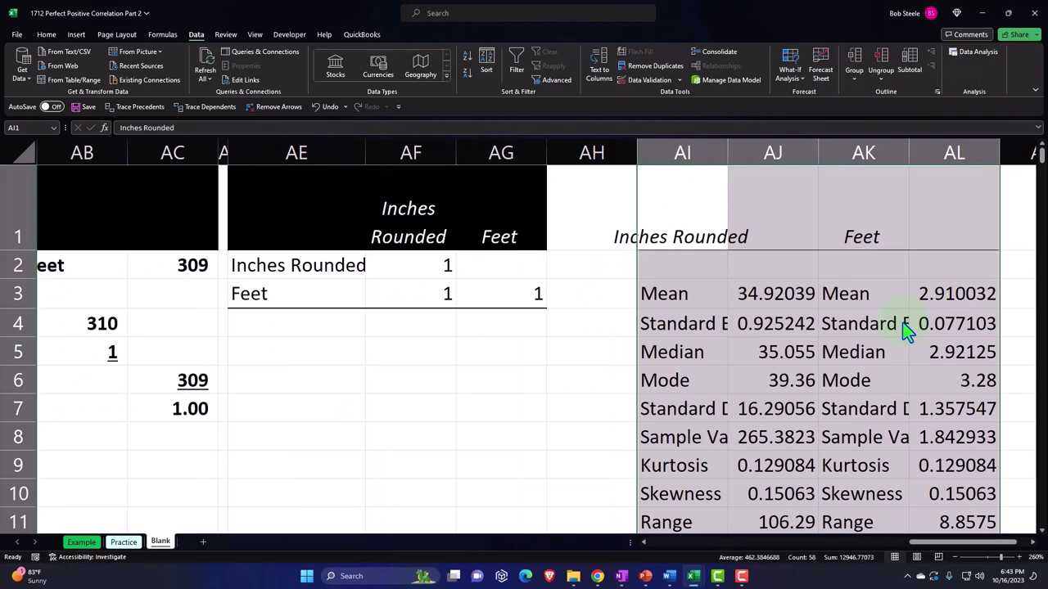
{"action": "left_click", "coordinate": [772, 325]}
{"action": "left_click_drag", "start_coordinate": [735, 153], "coordinate": [810, 151]}
{"action": "scroll", "coordinate": [938, 542], "scroll_direction": "right", "scroll_amount": 1}
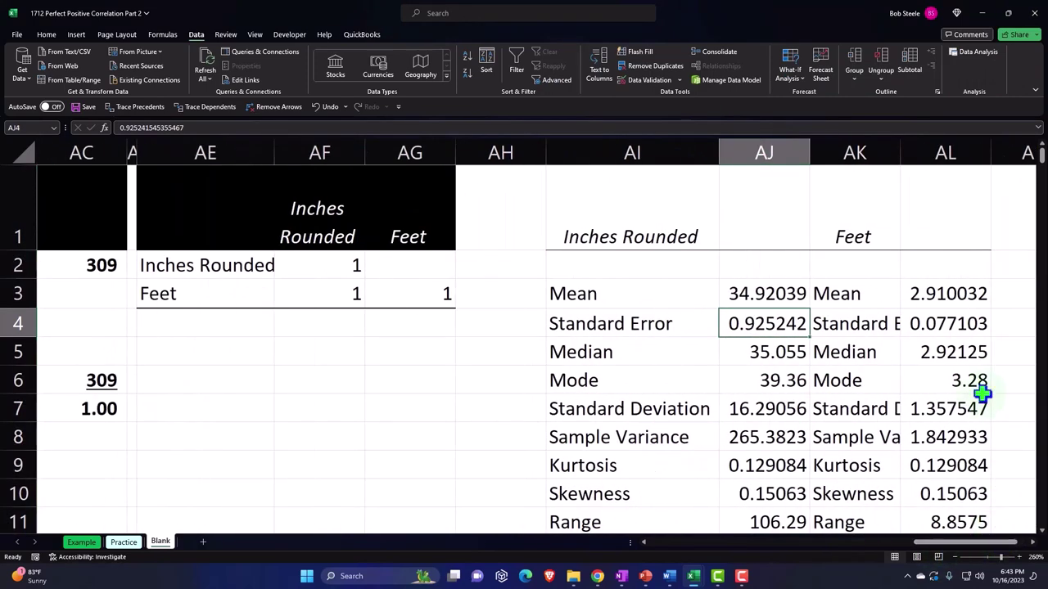
{"action": "left_click_drag", "start_coordinate": [899, 153], "coordinate": [976, 152]}
{"action": "key", "text": "Left"}
{"action": "key", "text": "Right"}
{"action": "key", "text": "Right"}
{"action": "key", "text": "Right"}
{"action": "key", "text": "Right"}
{"action": "key", "text": "Right"}
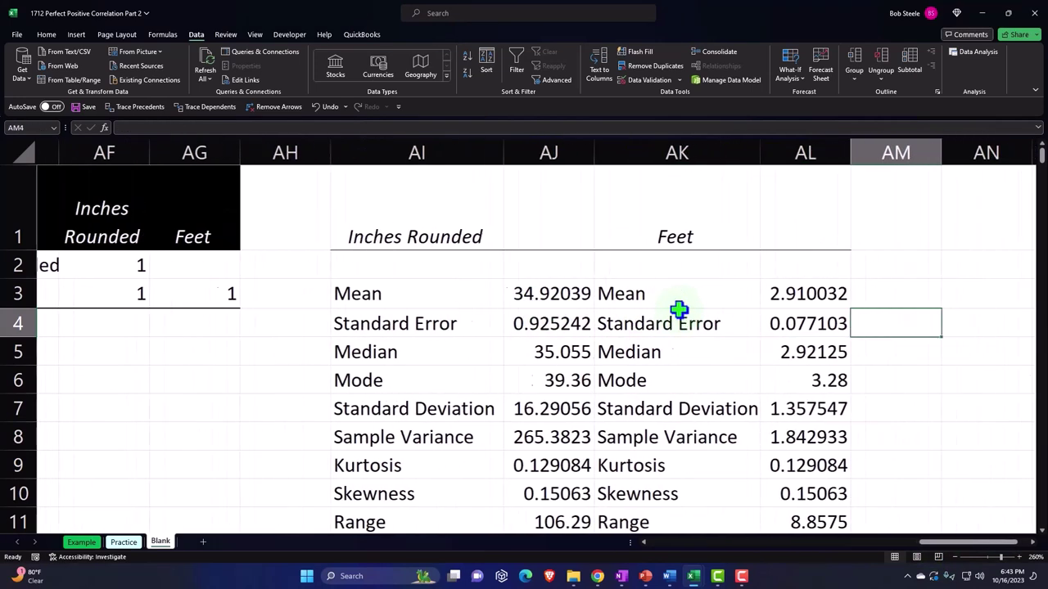
Review each statistic from Mean down to Sum, then widen column AI a bit more.
{"action": "left_click", "coordinate": [385, 293]}
{"action": "key", "text": "Down"}
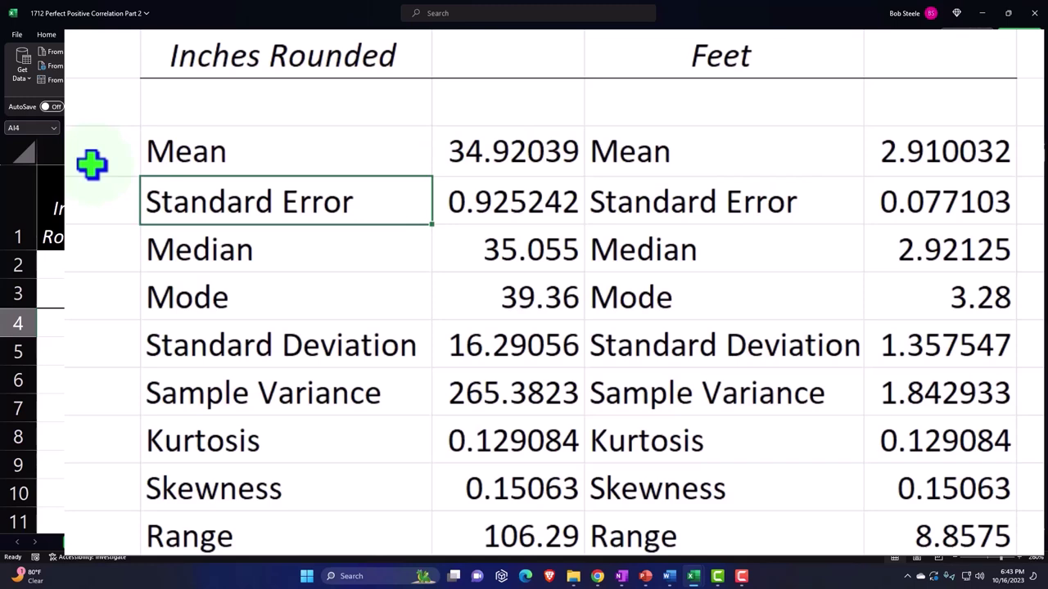
{"action": "key", "text": "Down"}
{"action": "key", "text": "Down"}
{"action": "key", "text": "Down"}
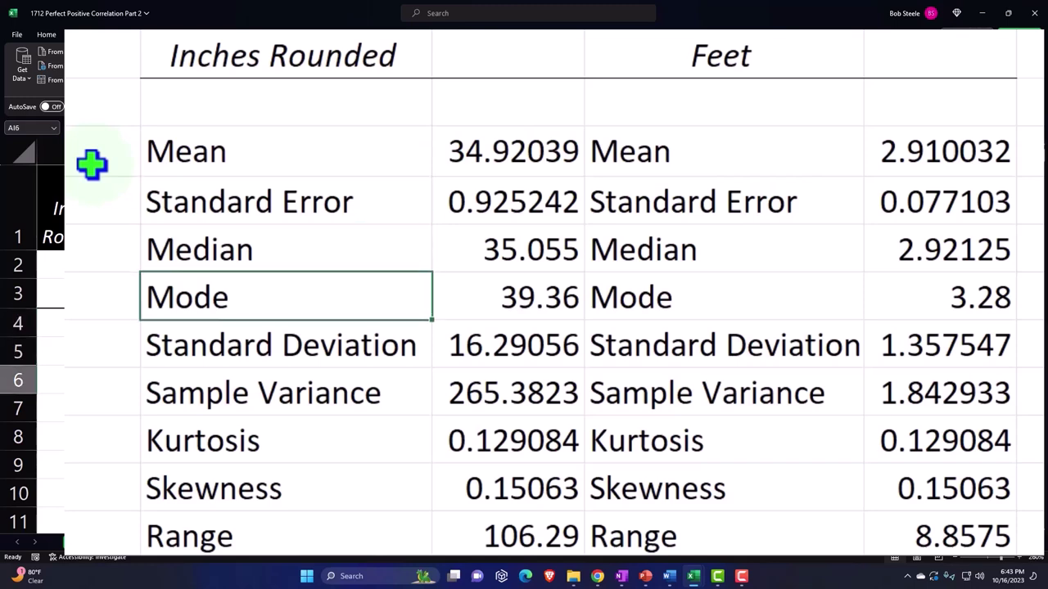
{"action": "key", "text": "Down"}
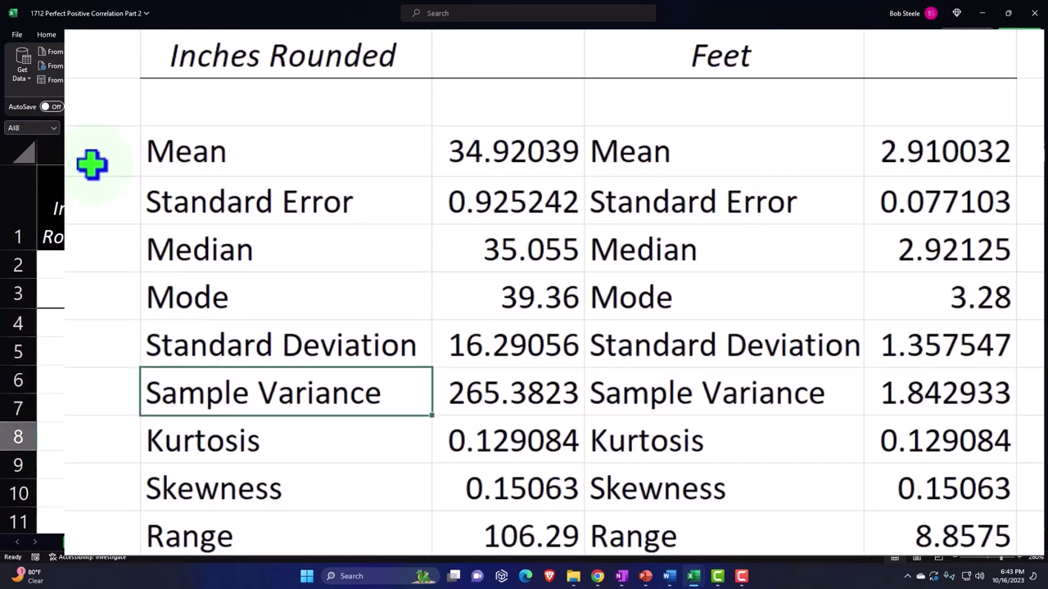
{"action": "key", "text": "Down"}
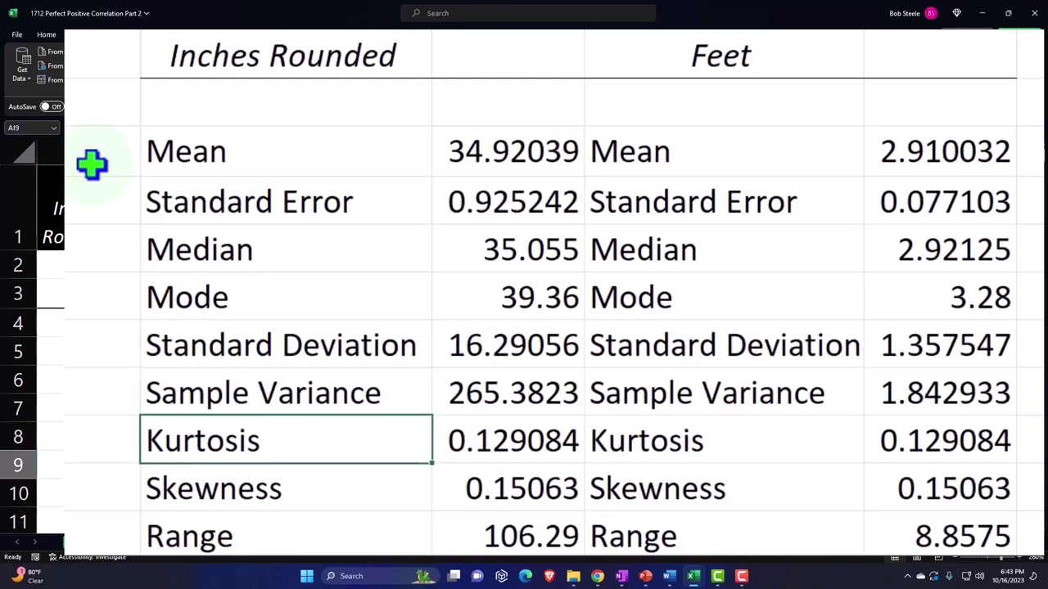
{"action": "key", "text": "Down"}
{"action": "key", "text": "Down"}
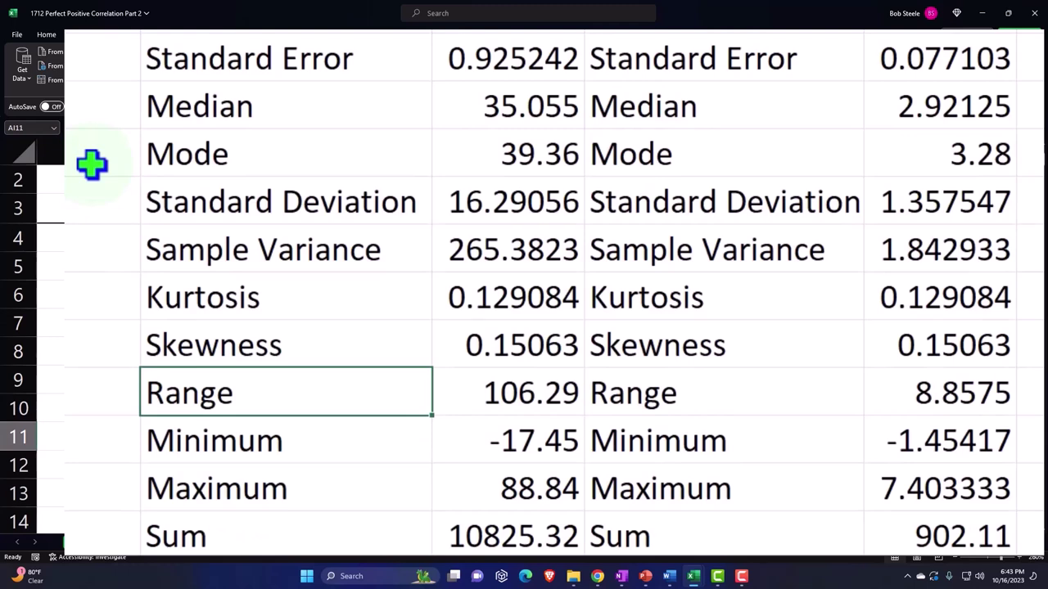
{"action": "key", "text": "Down"}
{"action": "key", "text": "Down"}
{"action": "key", "text": "Down"}
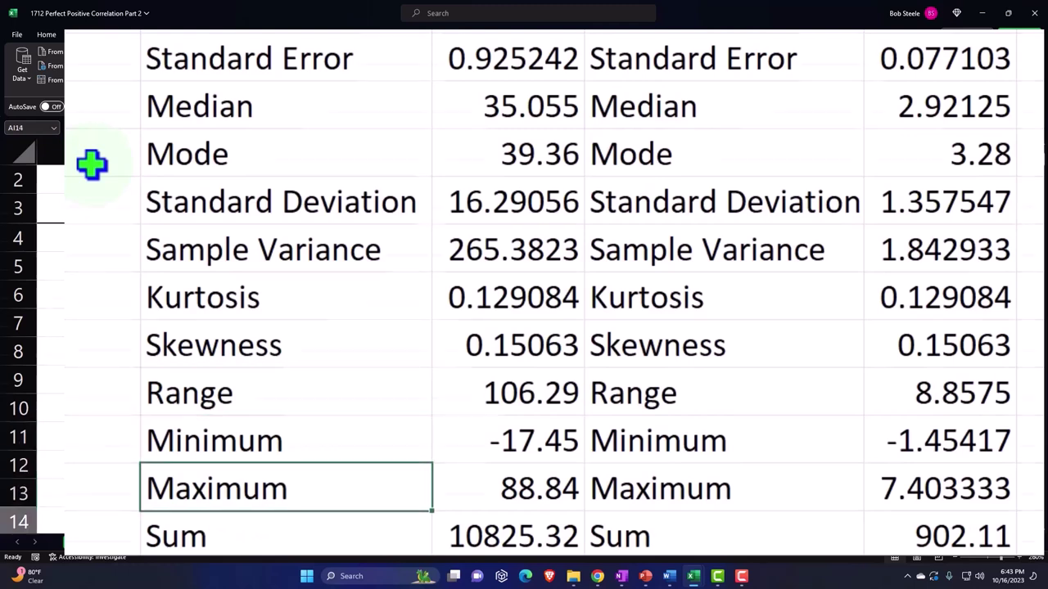
{"action": "key", "text": "Down"}
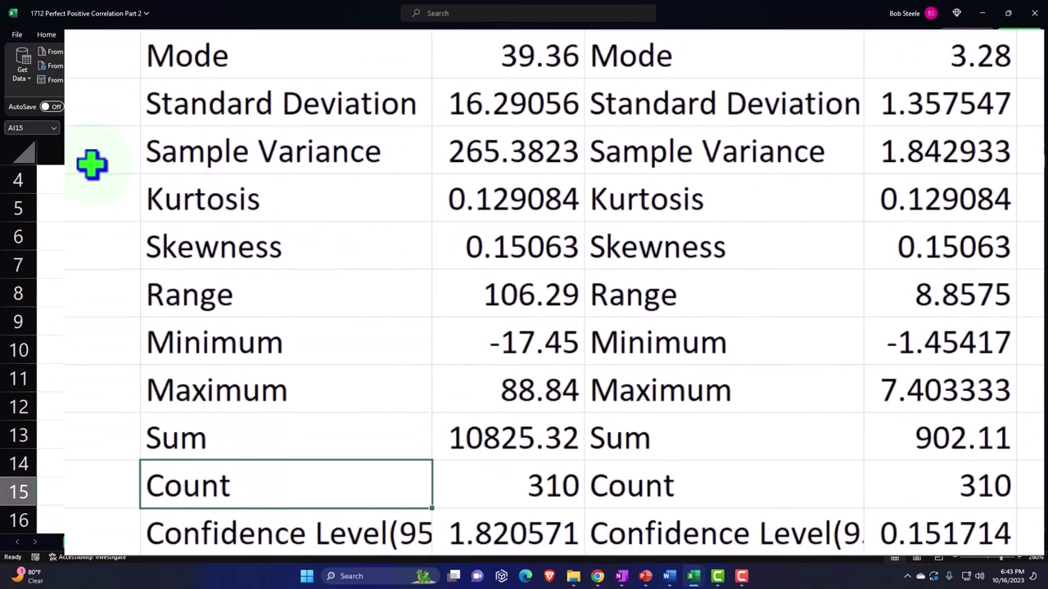
{"action": "scroll", "coordinate": [92, 164], "scroll_direction": "down", "scroll_amount": 1}
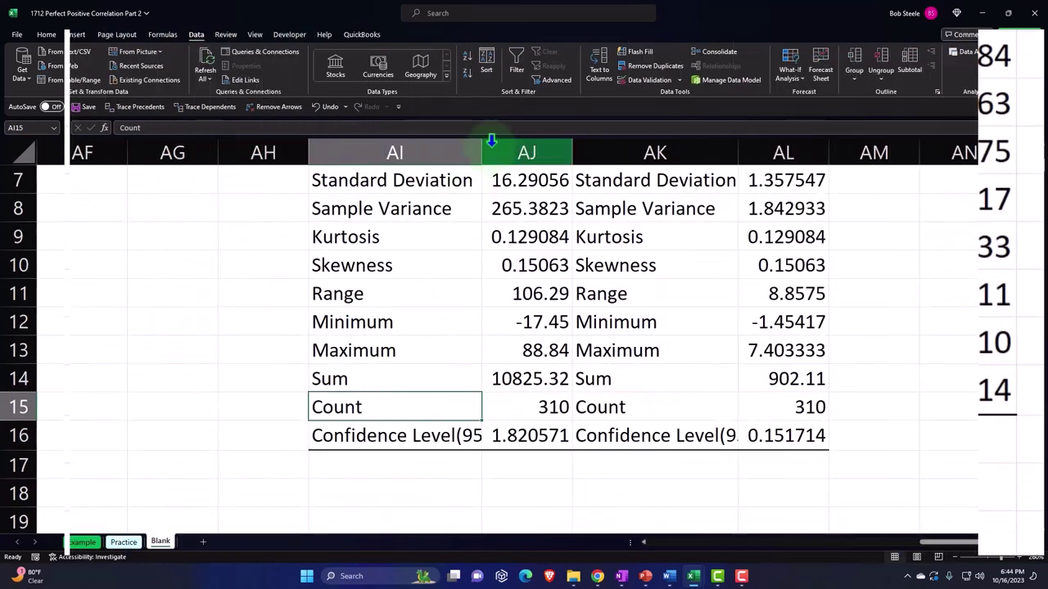
{"action": "left_click_drag", "start_coordinate": [482, 153], "coordinate": [526, 153]}
Narrow column AH to close the gap and check the 34.92039 Inches Rounded mean.
{"action": "left_click", "coordinate": [594, 208]}
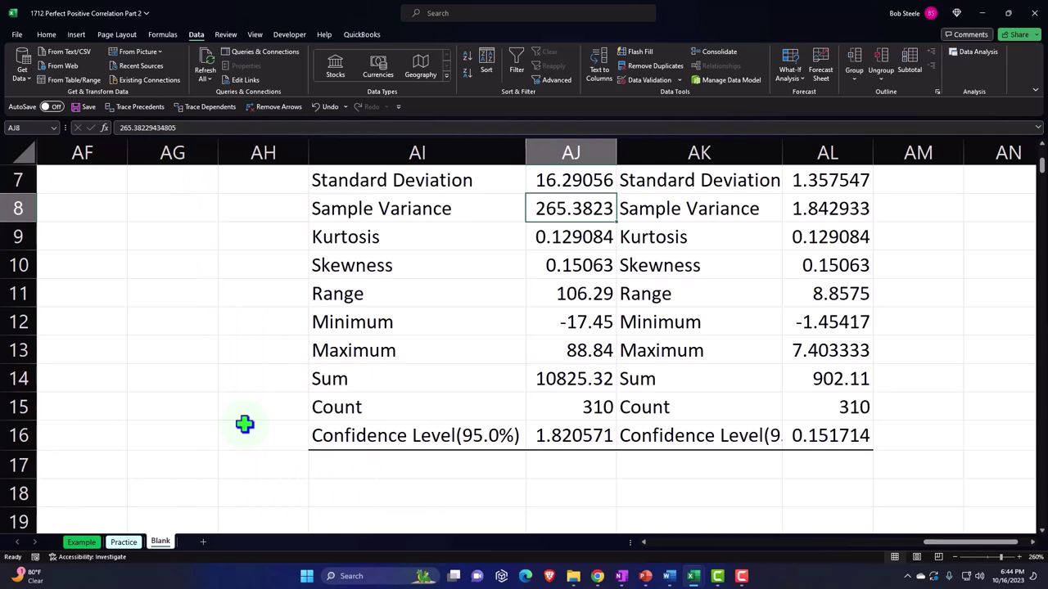
{"action": "scroll", "coordinate": [245, 420], "scroll_direction": "up", "scroll_amount": 2}
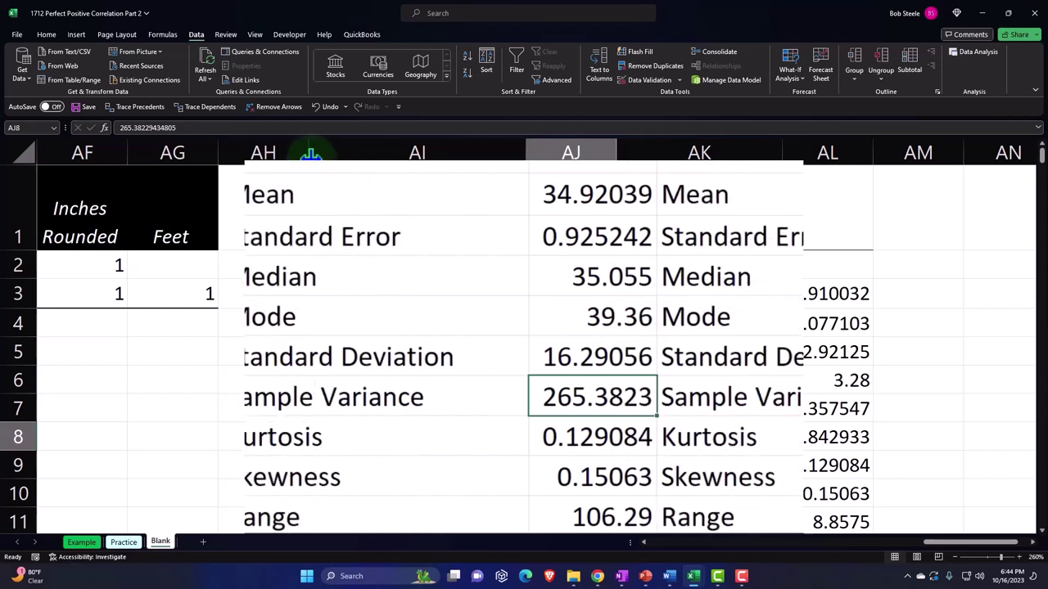
{"action": "left_click_drag", "start_coordinate": [310, 155], "coordinate": [229, 154]}
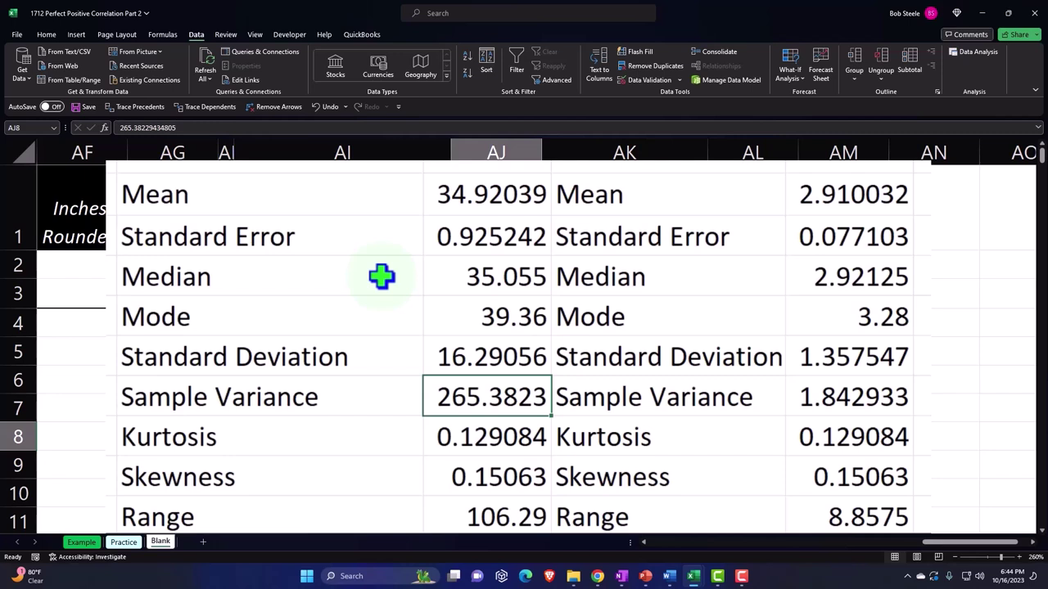
{"action": "left_click", "coordinate": [436, 204]}
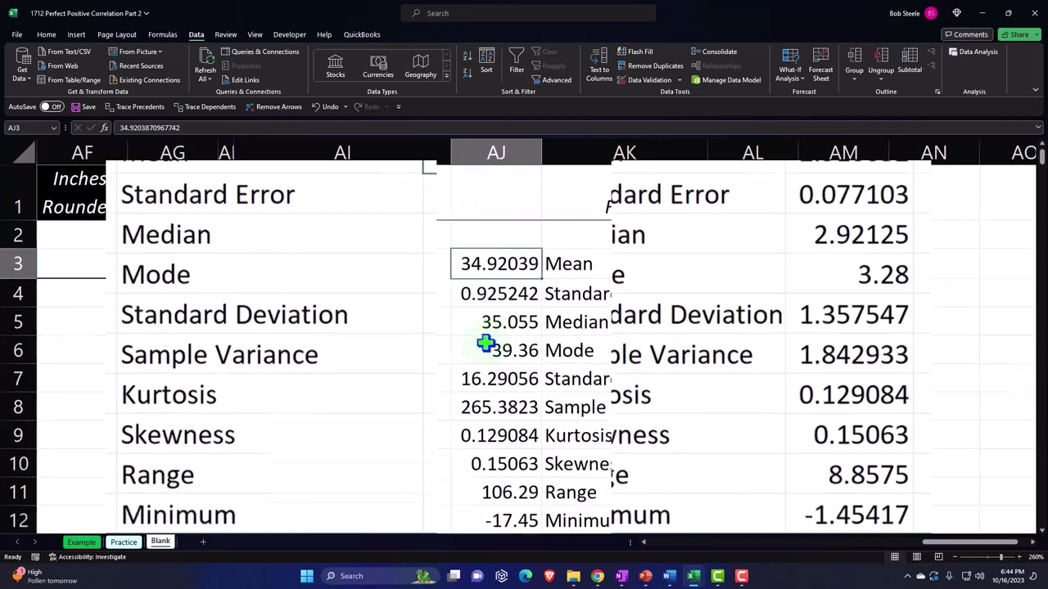
Scroll the sheet horizontally back toward column A.
{"action": "scroll", "coordinate": [484, 344], "scroll_direction": "down", "scroll_amount": 2}
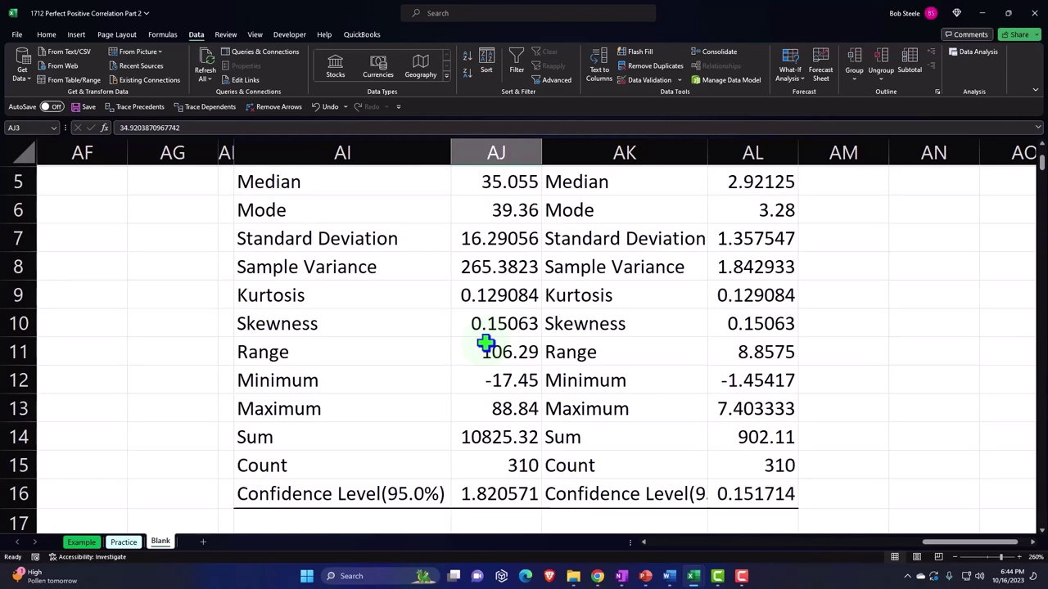
{"action": "scroll", "coordinate": [484, 344], "scroll_direction": "up", "scroll_amount": 2}
{"action": "left_click_drag", "start_coordinate": [933, 542], "coordinate": [618, 561]}
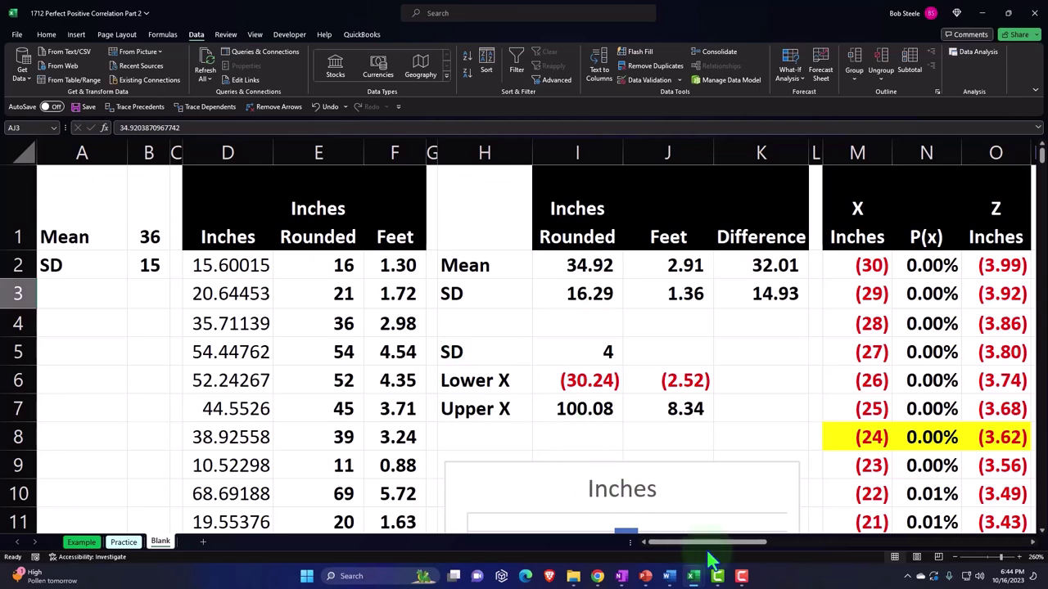
{"action": "left_click_drag", "start_coordinate": [699, 545], "coordinate": [969, 553]}
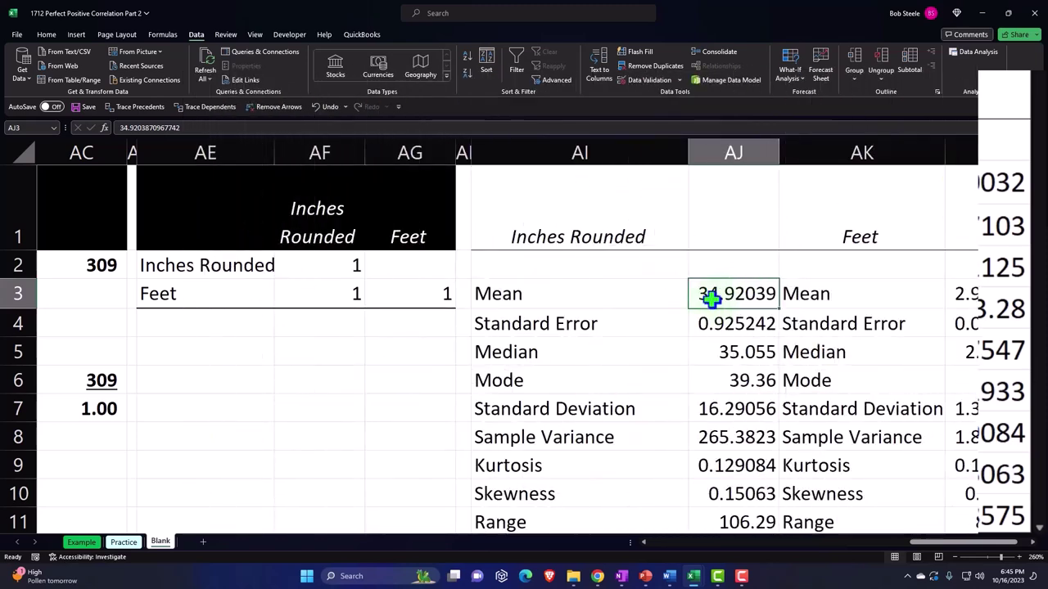
{"action": "left_click_drag", "start_coordinate": [923, 546], "coordinate": [874, 561]}
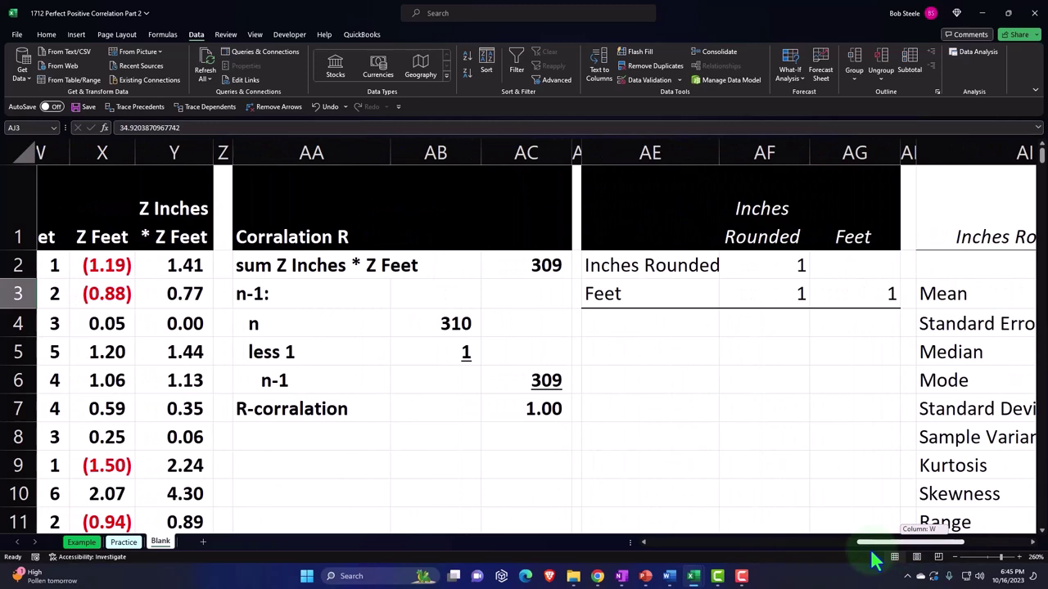
{"action": "left_click_drag", "start_coordinate": [874, 560], "coordinate": [620, 547]}
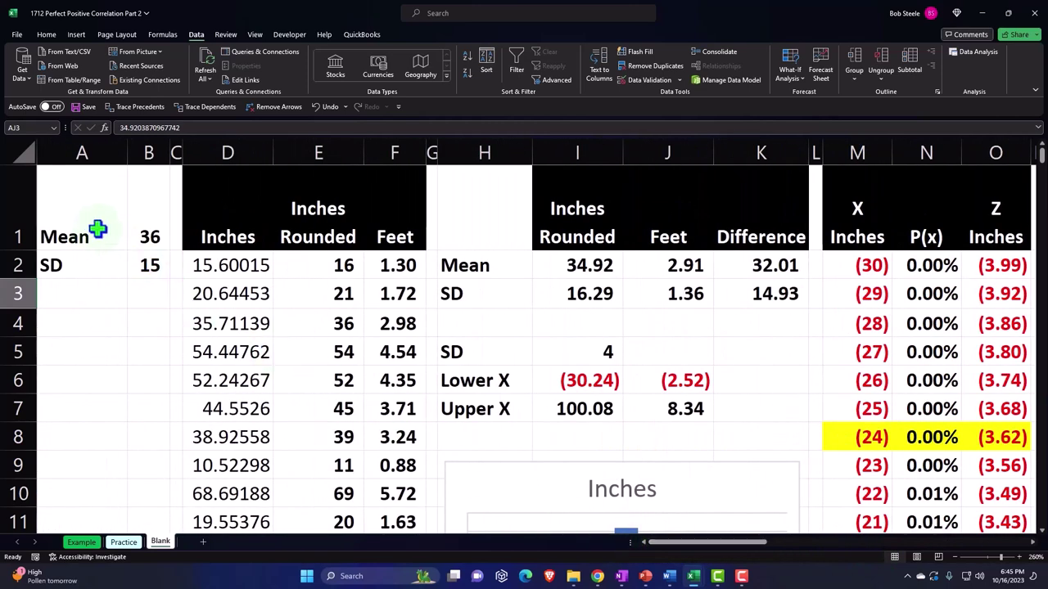
Give the Mean and SD inputs A1:B2 an outside border and light cyan custom fill.
{"action": "left_click_drag", "start_coordinate": [93, 225], "coordinate": [131, 253]}
{"action": "left_click", "coordinate": [45, 34]}
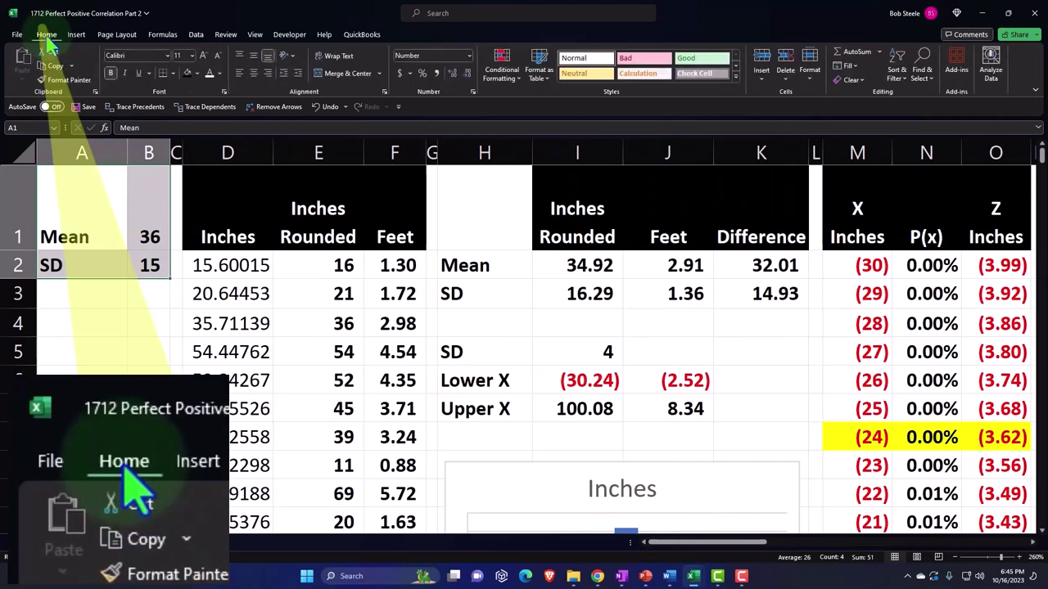
{"action": "left_click", "coordinate": [173, 71]}
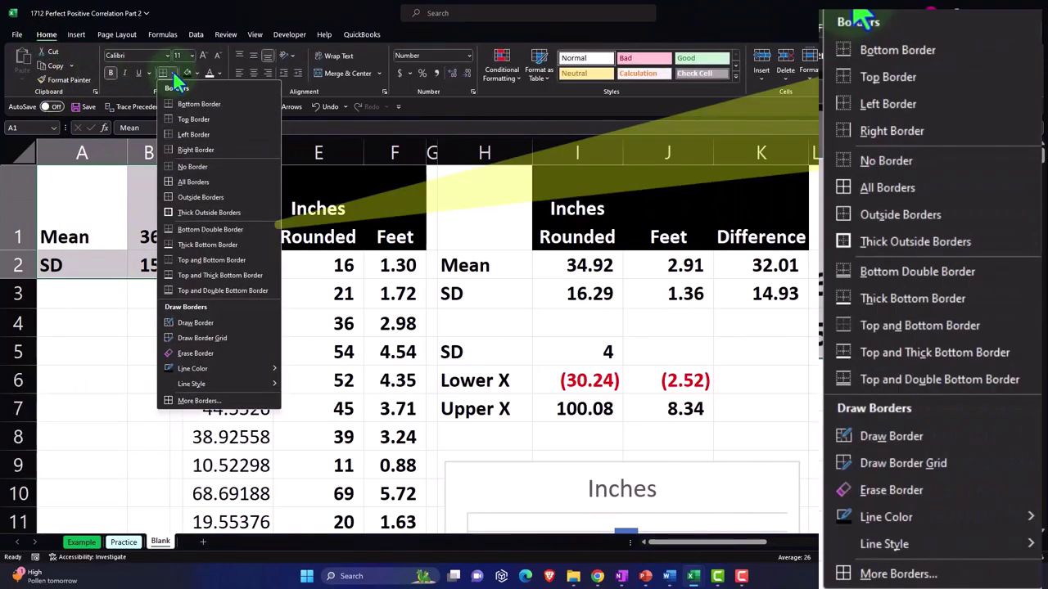
{"action": "left_click", "coordinate": [184, 196]}
{"action": "left_click", "coordinate": [196, 73]}
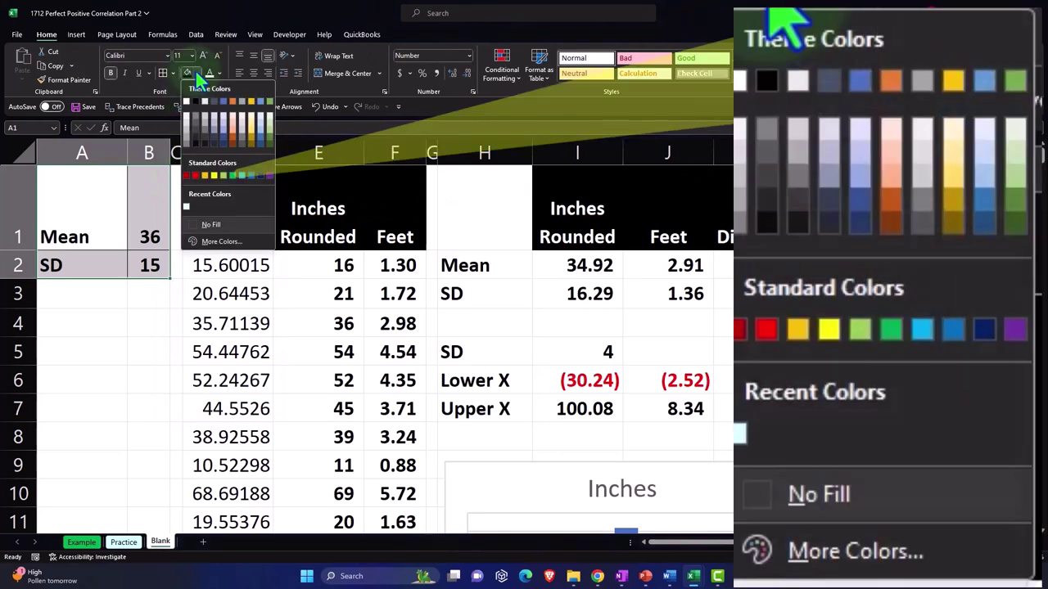
{"action": "left_click", "coordinate": [219, 242]}
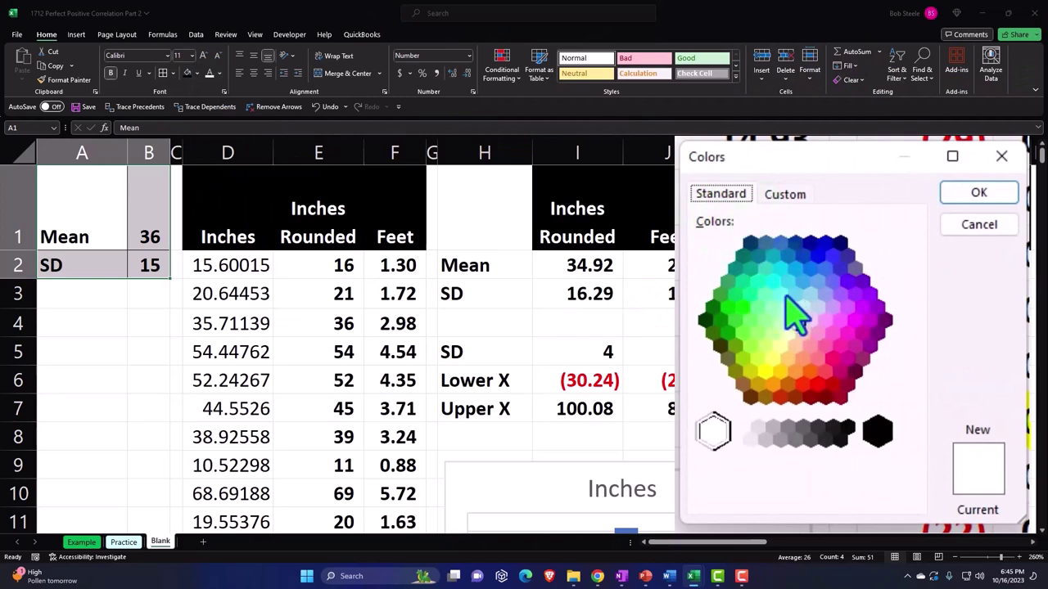
{"action": "left_click", "coordinate": [976, 193]}
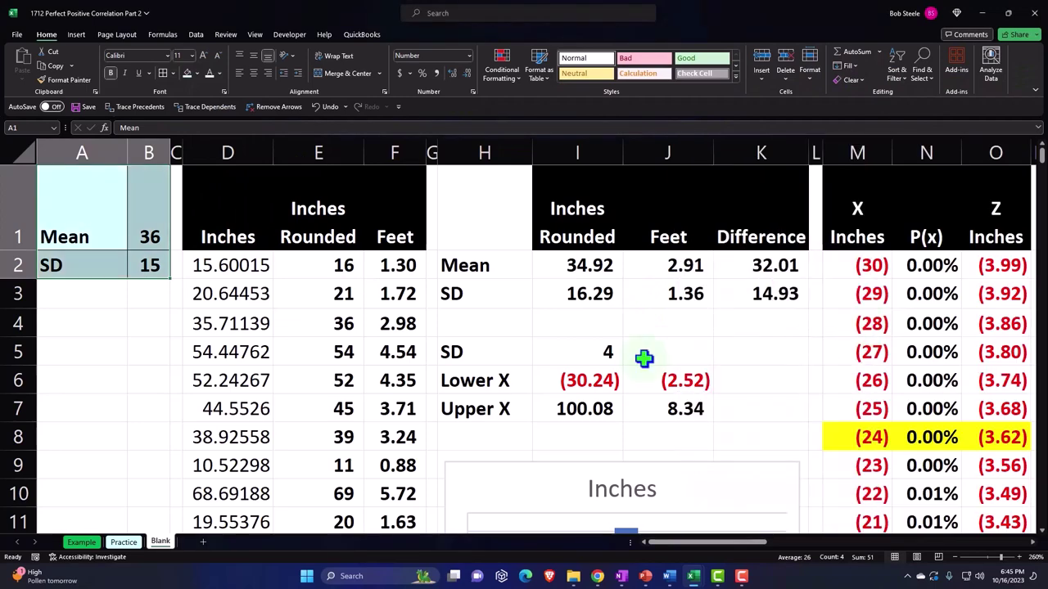
Fill the Inches and Feet data D2:F311 light blue.
{"action": "left_click_drag", "start_coordinate": [264, 263], "coordinate": [382, 264]}
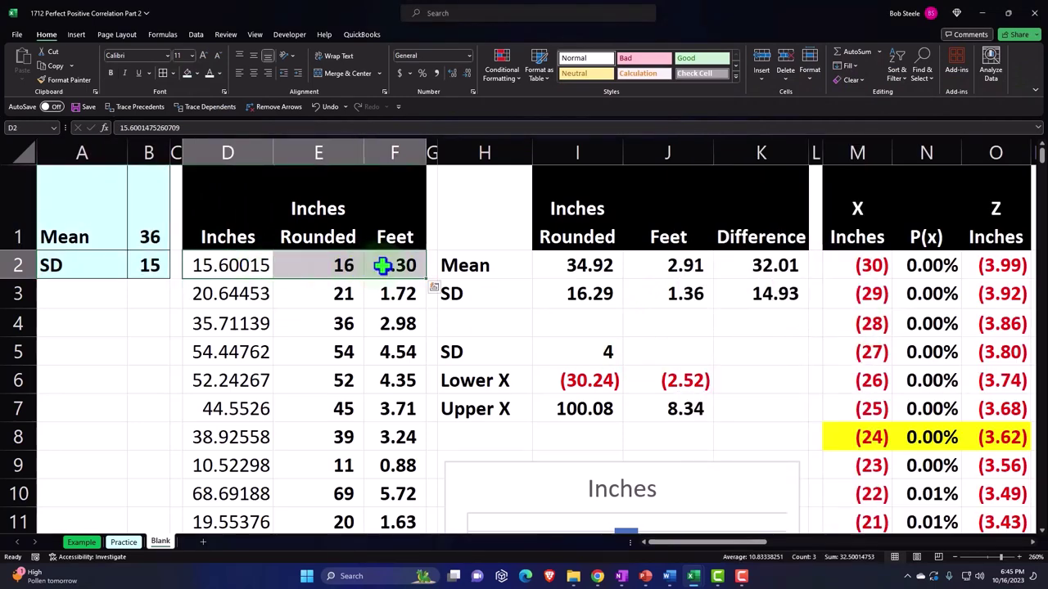
{"action": "key", "text": "ctrl+shift+Down"}
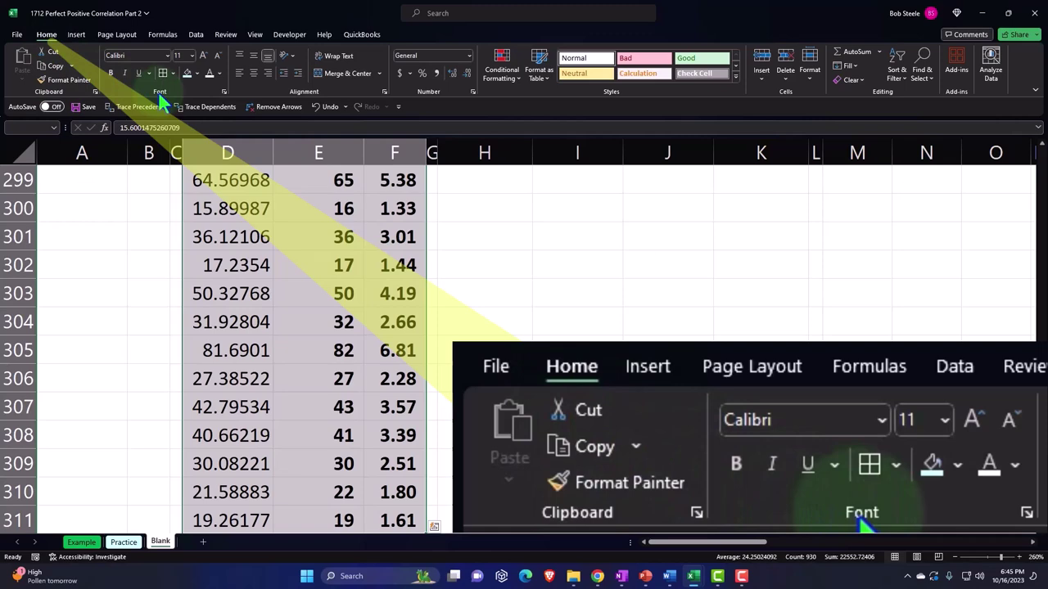
{"action": "key", "text": "ctrl+BackSpace"}
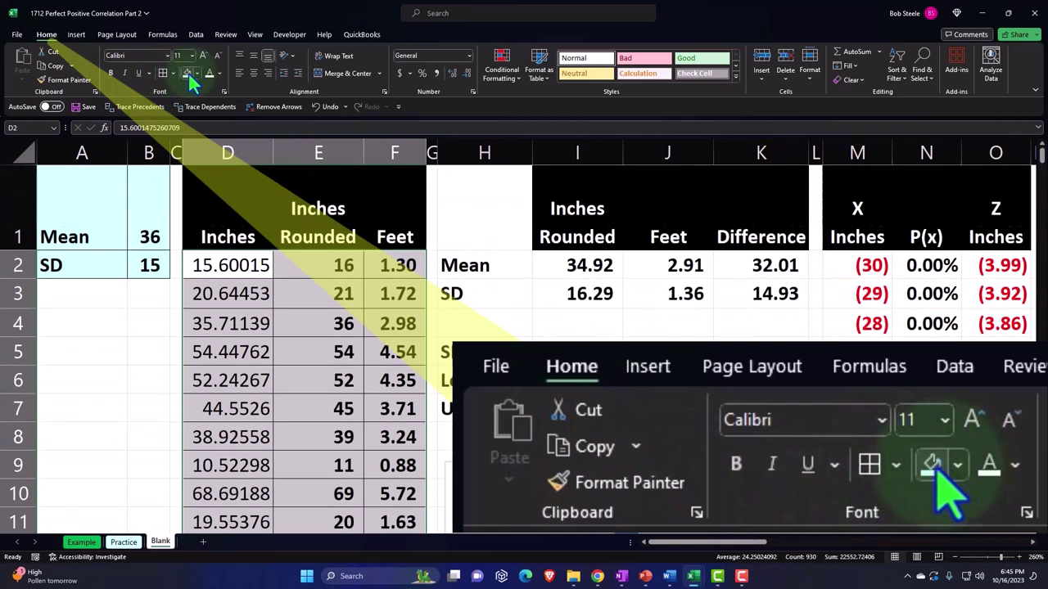
{"action": "left_click", "coordinate": [188, 73]}
{"action": "left_click", "coordinate": [321, 276]}
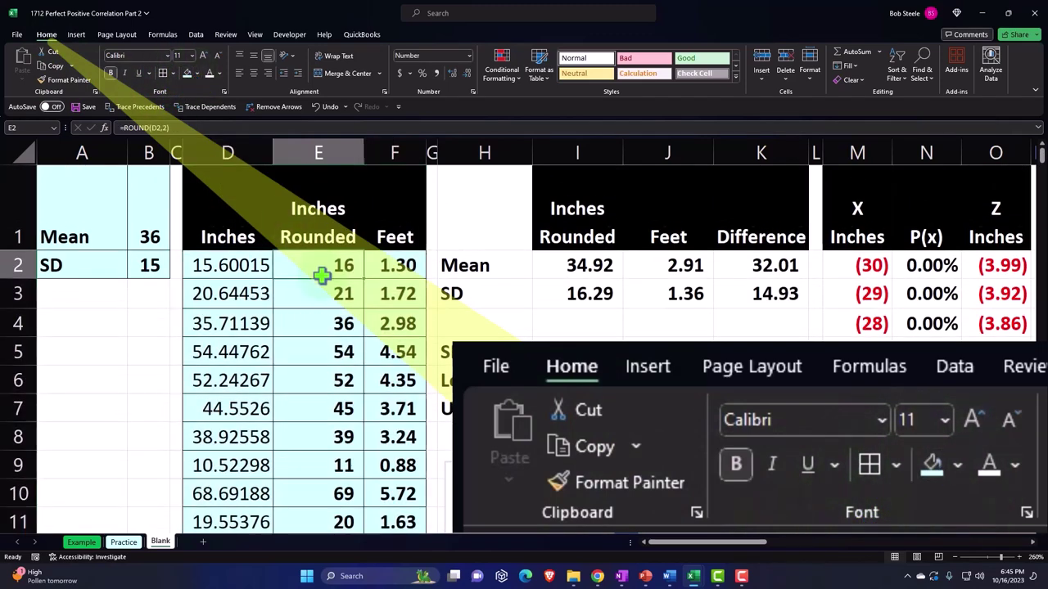
Fill the Mean/SD block H2:K3 and SD/Lower X/Upper X block H5:J7 light blue with borders.
{"action": "key", "text": "Right"}
{"action": "key", "text": "Right"}
{"action": "key", "text": "Right"}
{"action": "key", "text": "shift+Right"}
{"action": "key", "text": "shift+Right"}
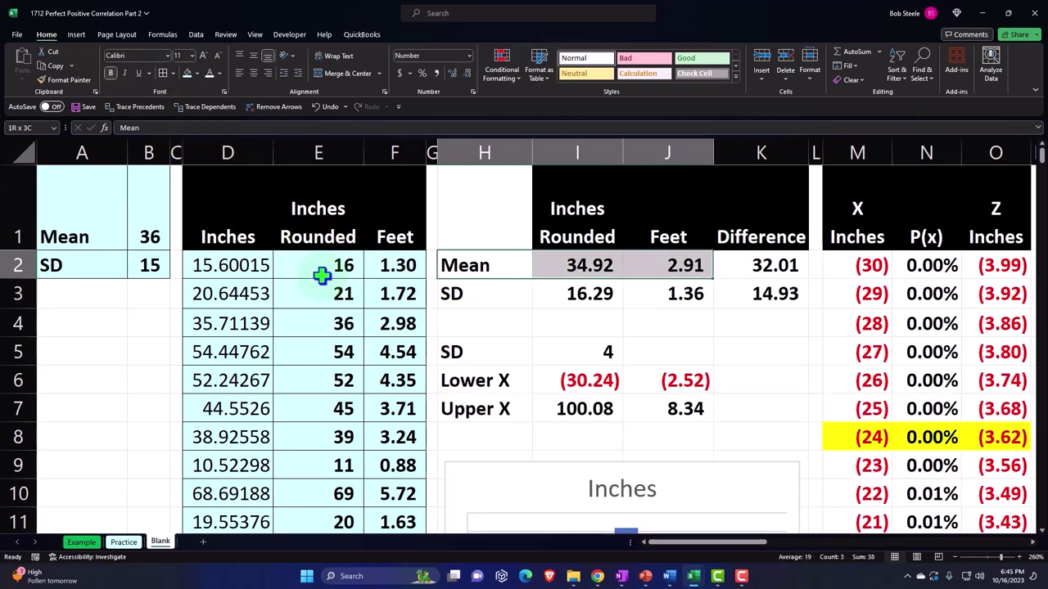
{"action": "key", "text": "shift+Right"}
{"action": "key", "text": "shift+Down"}
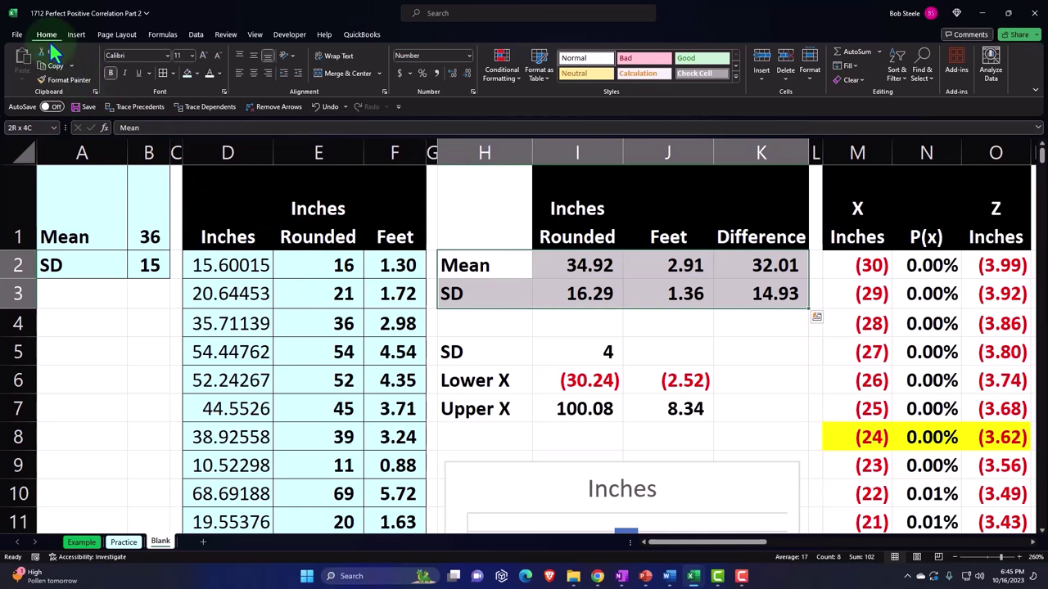
{"action": "left_click", "coordinate": [186, 72]}
{"action": "left_click_drag", "start_coordinate": [486, 347], "coordinate": [637, 400]}
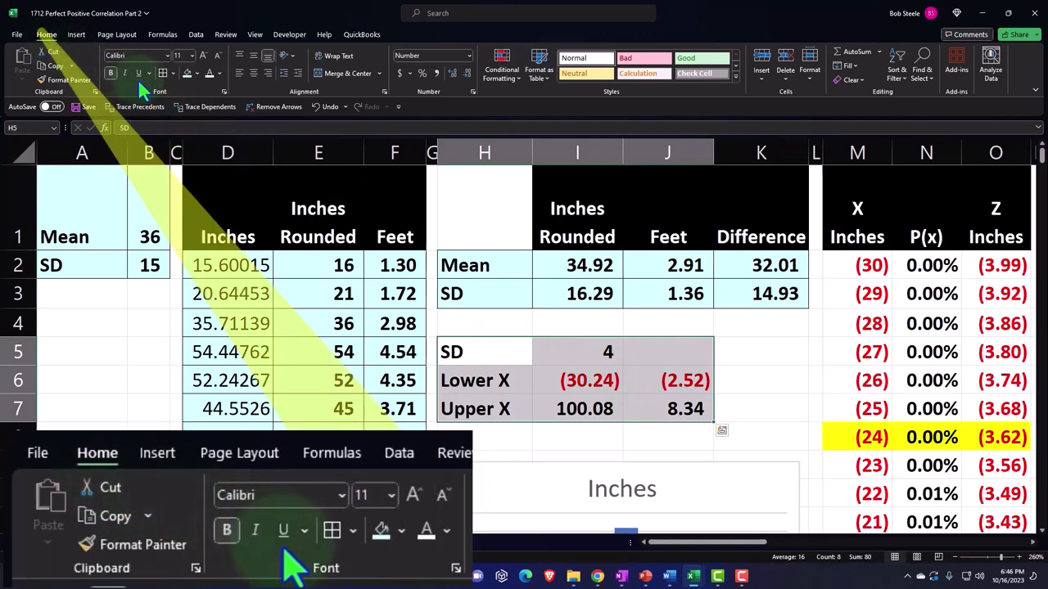
{"action": "left_click", "coordinate": [188, 72]}
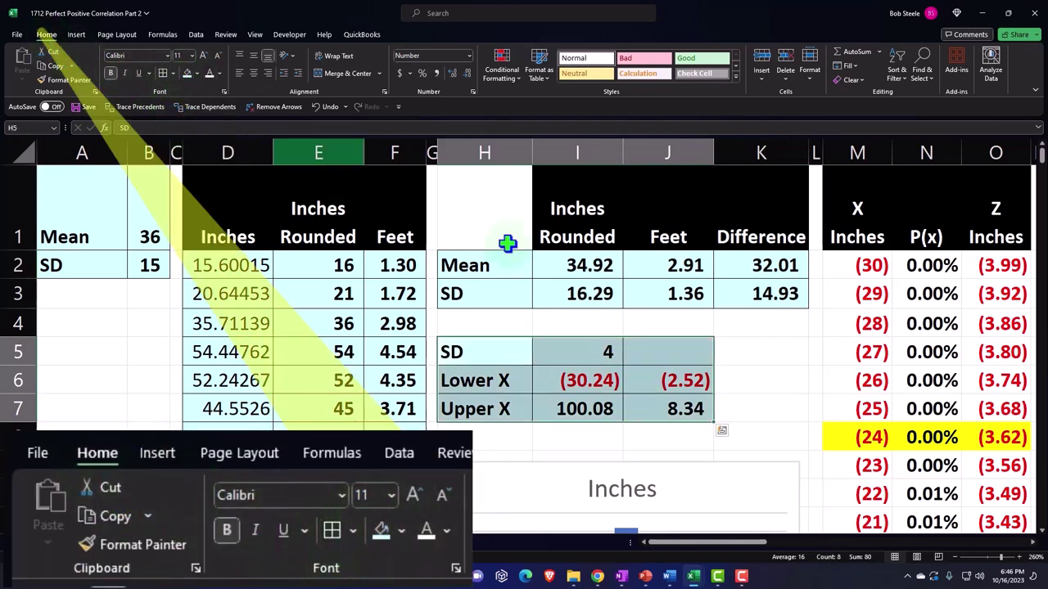
{"action": "left_click", "coordinate": [731, 304]}
Fill the whole X Inches table light blue, then undo that fill.
{"action": "key", "text": "Right"}
{"action": "key", "text": "Right"}
{"action": "key", "text": "Right"}
{"action": "key", "text": "Right"}
{"action": "key", "text": "Right"}
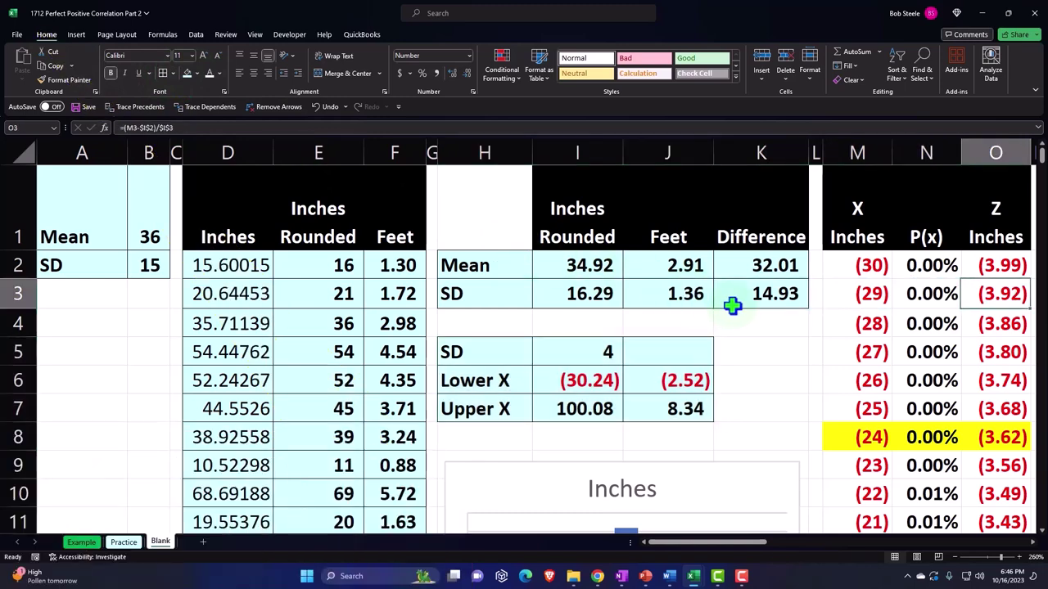
{"action": "key", "text": "Left"}
{"action": "key", "text": "Left"}
{"action": "key", "text": "Left"}
{"action": "key", "text": "Up"}
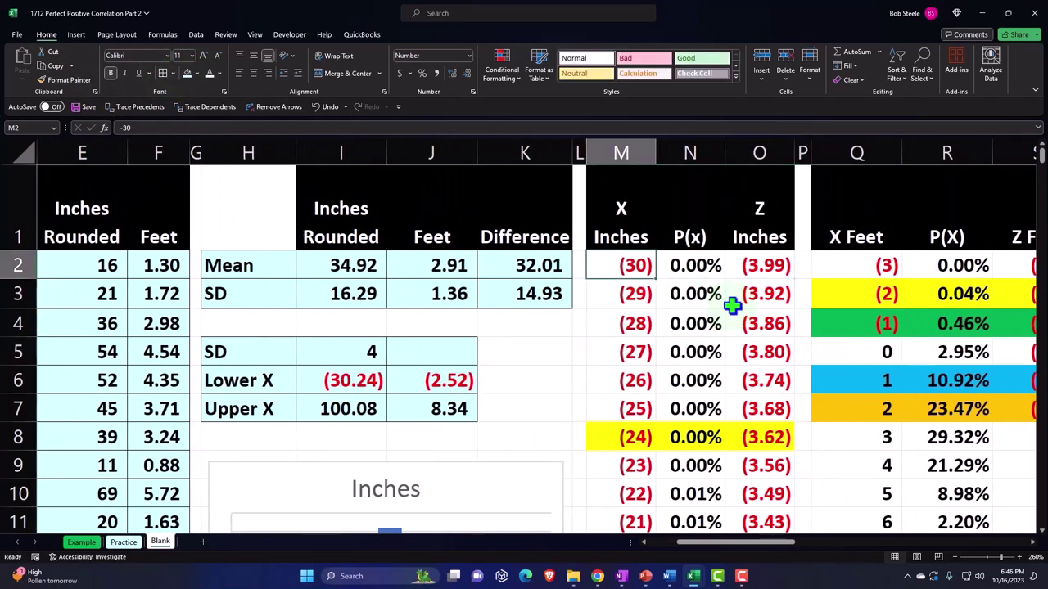
{"action": "key", "text": "shift+Right"}
{"action": "key", "text": "ctrl+shift+Down"}
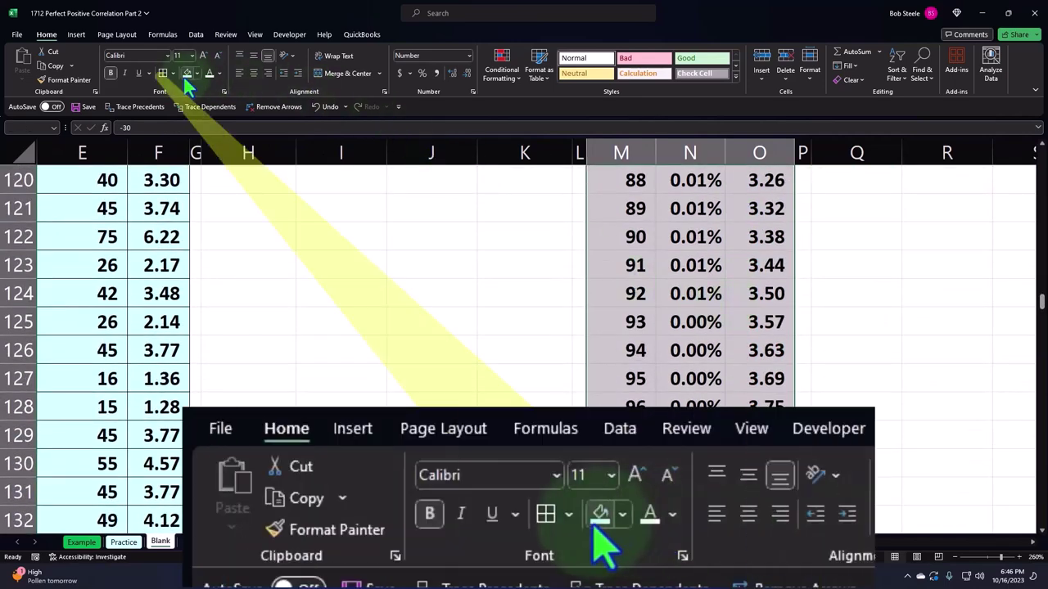
{"action": "left_click", "coordinate": [187, 74]}
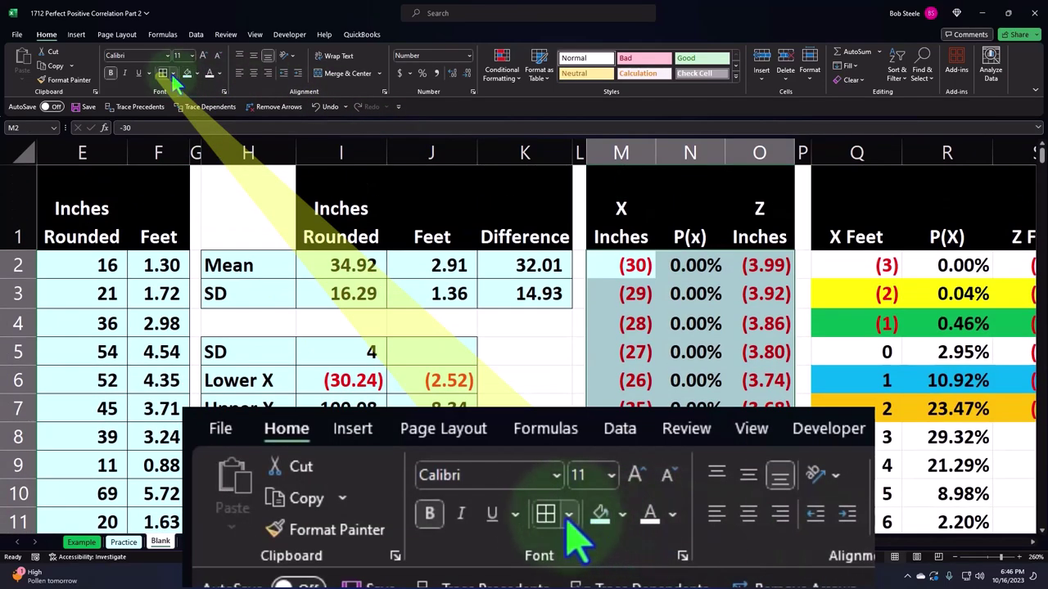
{"action": "left_click", "coordinate": [318, 106]}
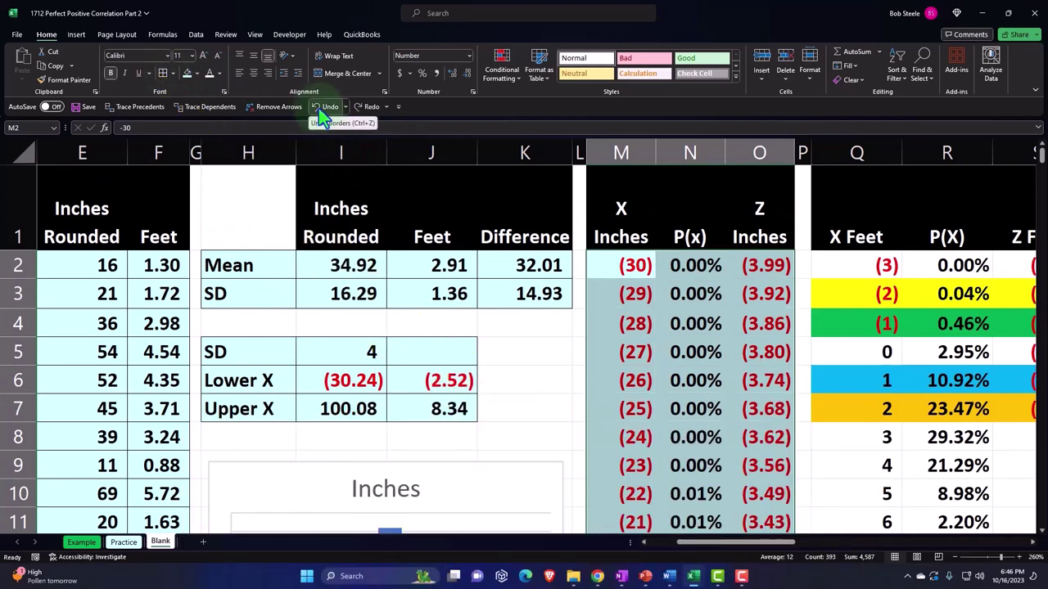
{"action": "left_click", "coordinate": [318, 107]}
Add borders around the entire X Inches, P(x) and Z Inches table in M:O.
{"action": "left_click_drag", "start_coordinate": [658, 276], "coordinate": [741, 264]}
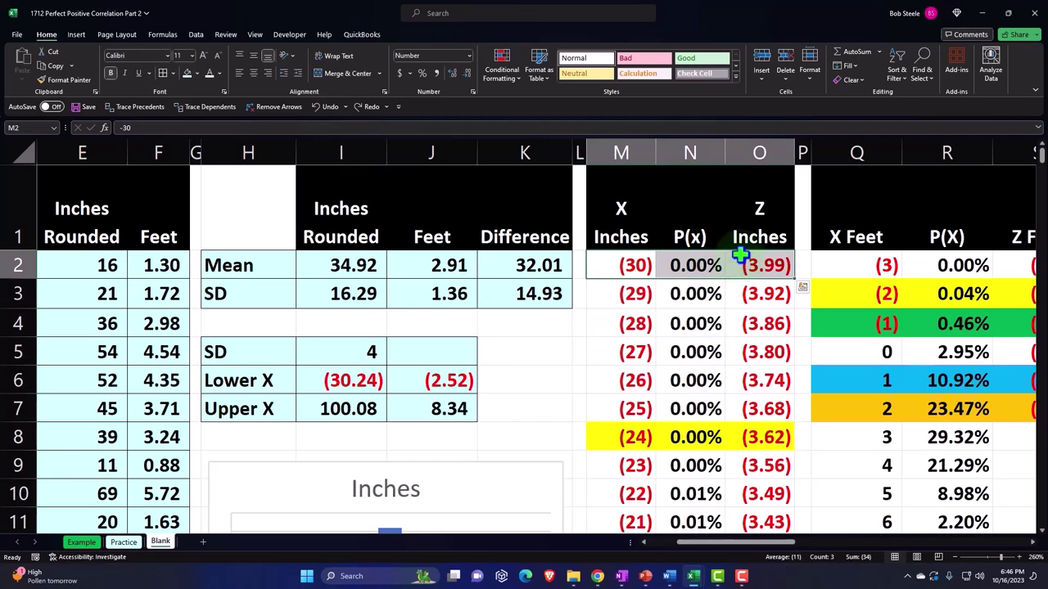
{"action": "key", "text": "ctrl+shift+Down"}
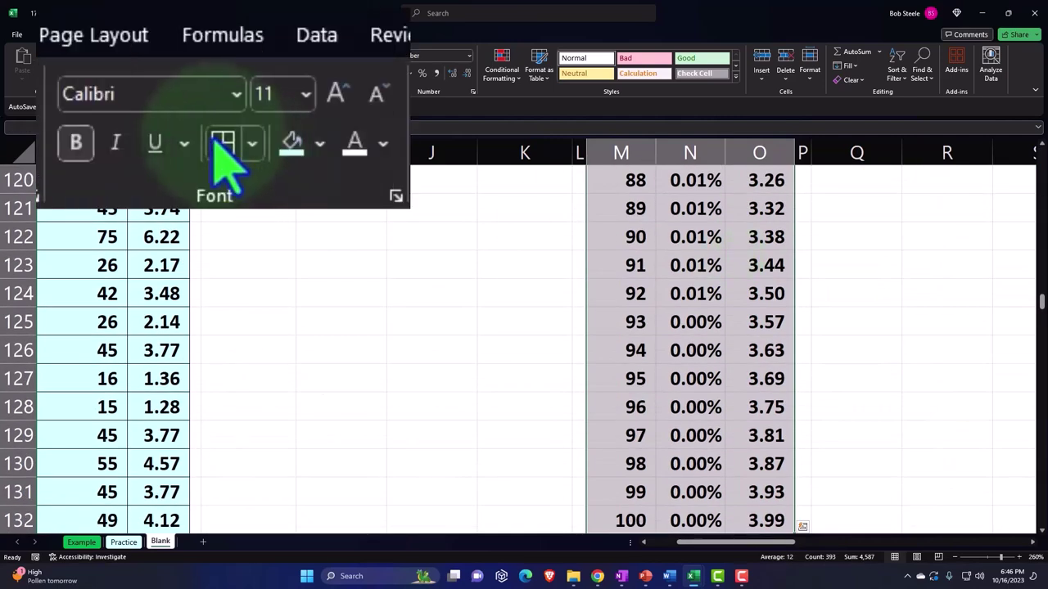
{"action": "key", "text": "ctrl+BackSpace"}
{"action": "left_click", "coordinate": [606, 323]}
Select the unhighlighted row blocks of M:O down through the row for 23.
{"action": "left_click_drag", "start_coordinate": [618, 265], "coordinate": [738, 407]}
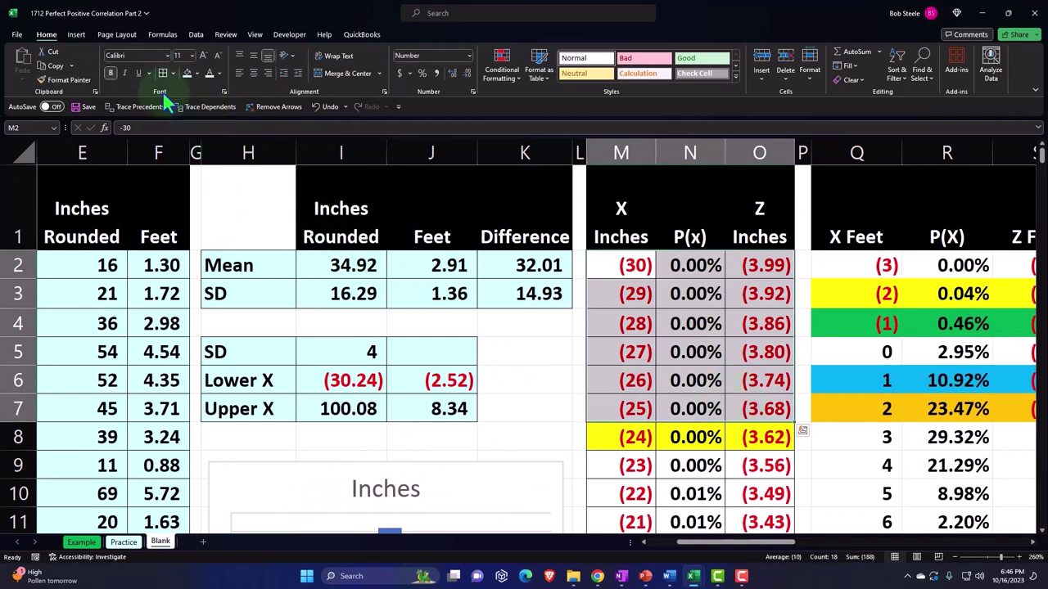
{"action": "scroll", "coordinate": [646, 302], "scroll_direction": "down", "scroll_amount": 2}
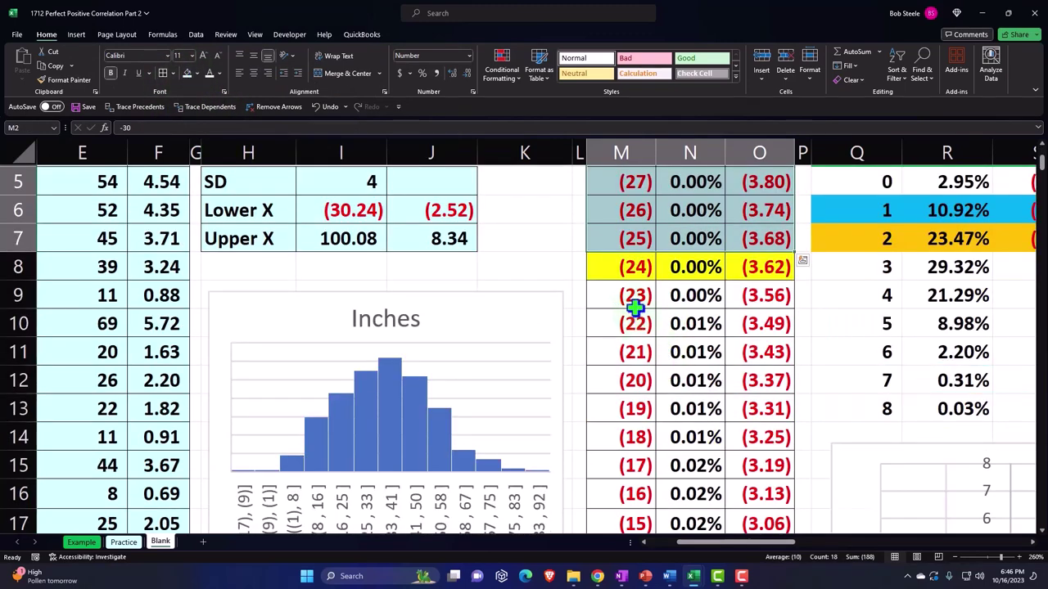
{"action": "left_click_drag", "start_coordinate": [635, 304], "coordinate": [738, 383]}
{"action": "scroll", "coordinate": [196, 77], "scroll_direction": "up", "scroll_amount": 3}
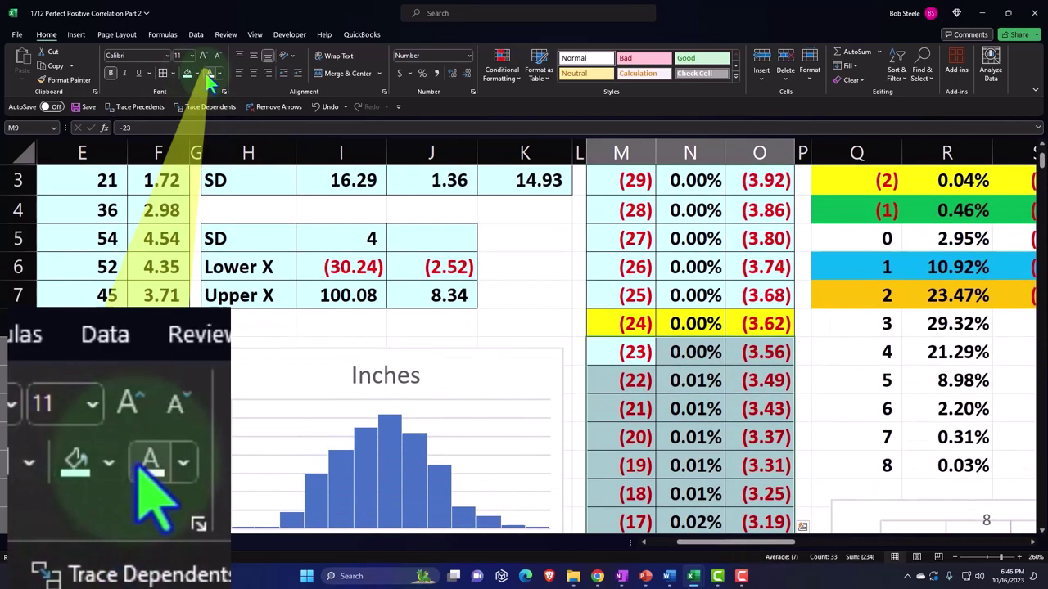
{"action": "scroll", "coordinate": [671, 325], "scroll_direction": "down", "scroll_amount": 5}
{"action": "left_click_drag", "start_coordinate": [637, 270], "coordinate": [724, 390]}
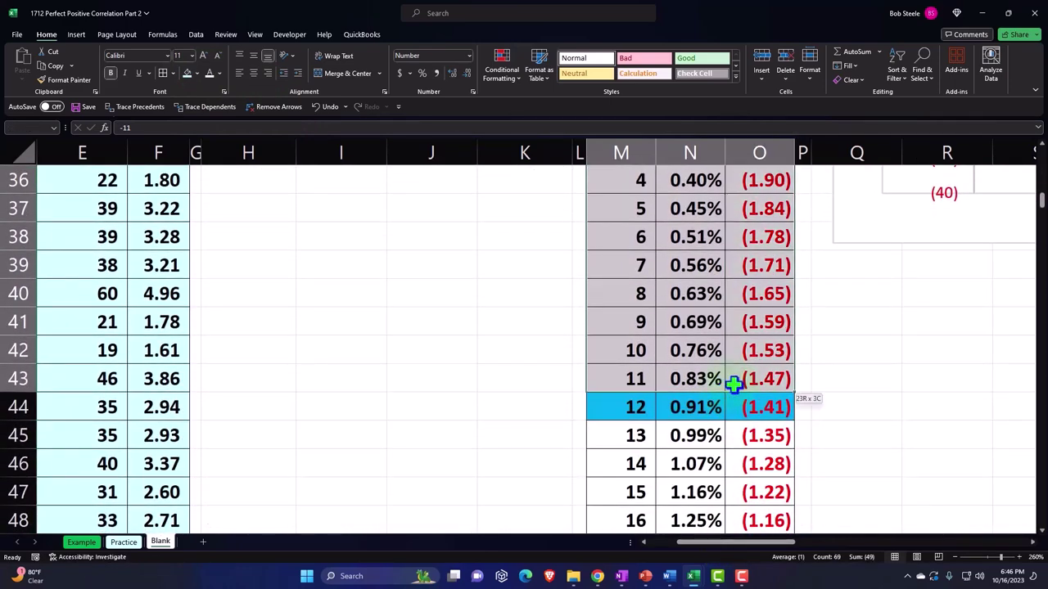
{"action": "scroll", "coordinate": [625, 363], "scroll_direction": "up", "scroll_amount": 7}
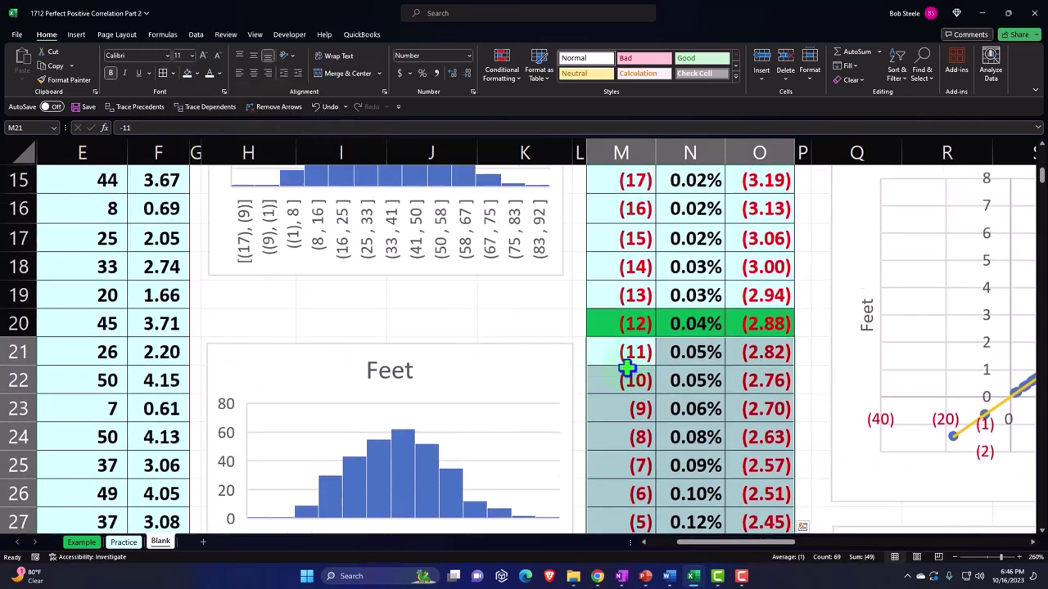
{"action": "scroll", "coordinate": [626, 368], "scroll_direction": "down", "scroll_amount": 9}
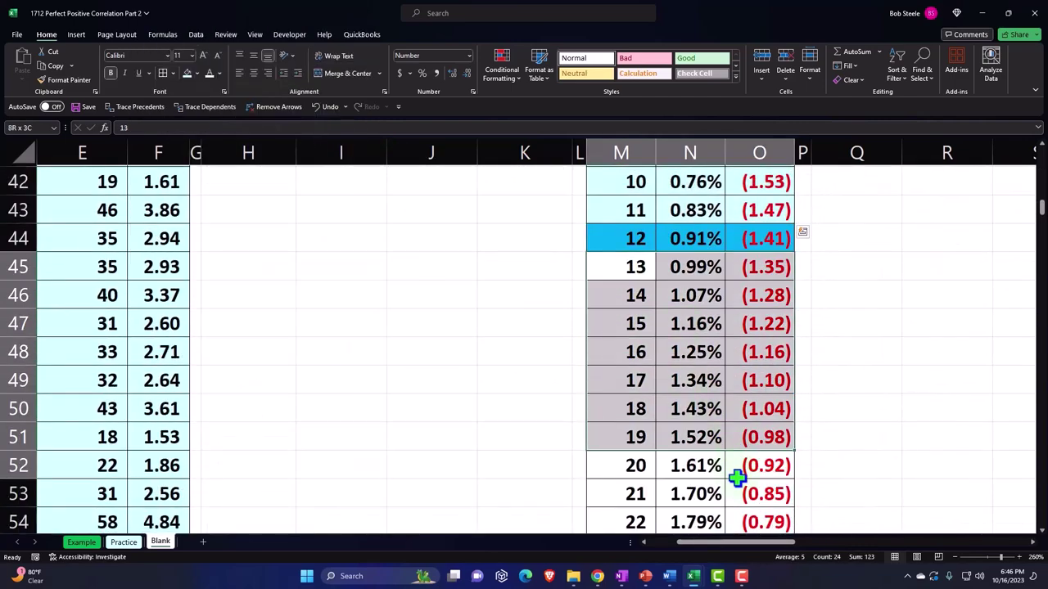
{"action": "left_click_drag", "start_coordinate": [742, 533], "coordinate": [742, 423]}
{"action": "scroll", "coordinate": [512, 273], "scroll_direction": "up", "scroll_amount": 3}
{"action": "scroll", "coordinate": [537, 334], "scroll_direction": "down", "scroll_amount": 6}
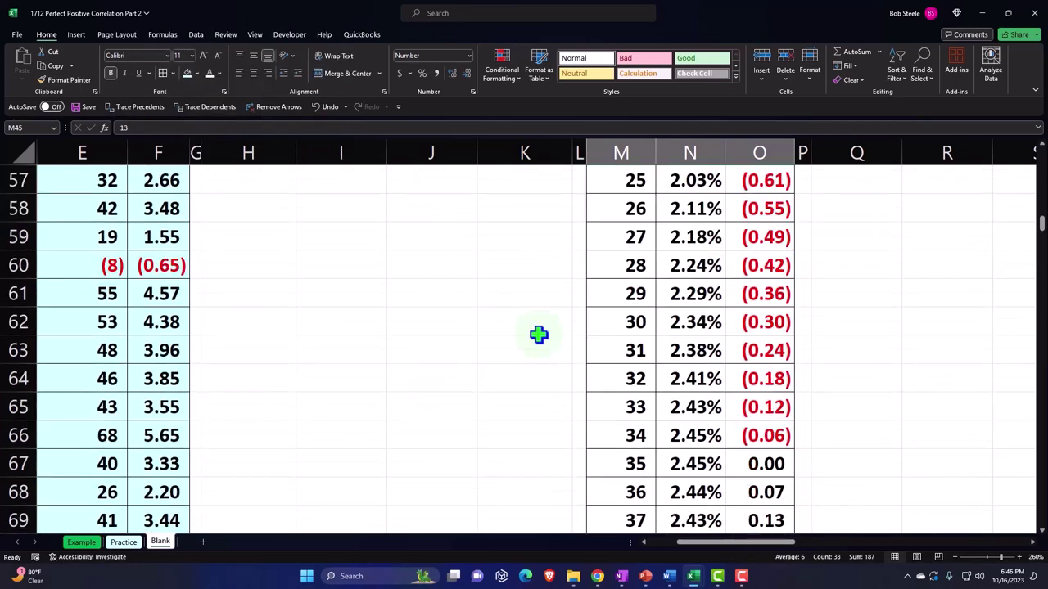
{"action": "scroll", "coordinate": [622, 245], "scroll_direction": "up", "scroll_amount": 3}
{"action": "left_click_drag", "start_coordinate": [639, 293], "coordinate": [750, 473]}
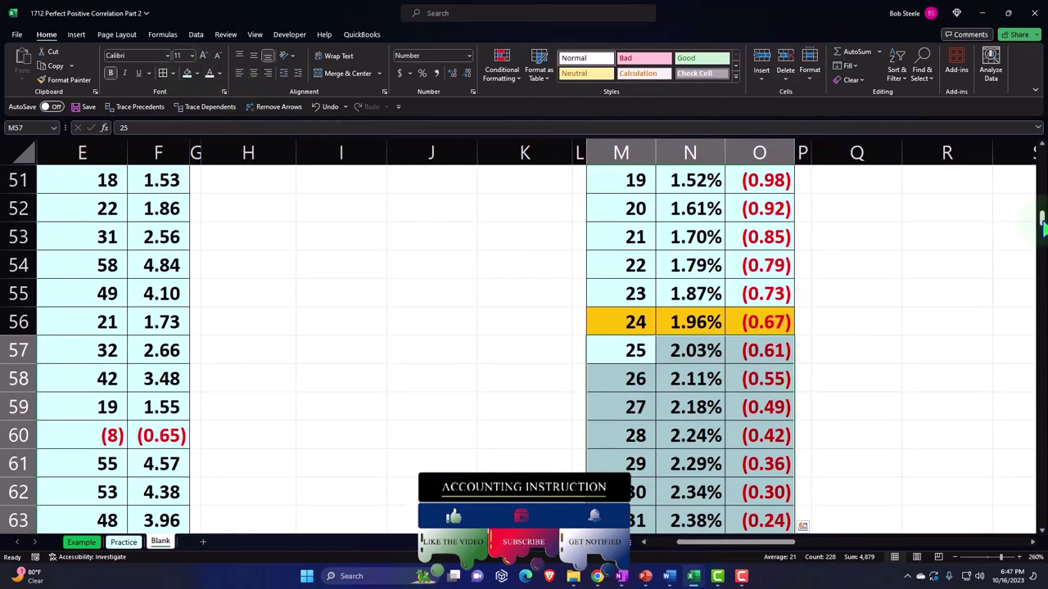
Select Q2:S2, Q5:S5 and Q8:S13 of the X Feet table and fill them light blue.
{"action": "left_click_drag", "start_coordinate": [1042, 221], "coordinate": [1040, 168]}
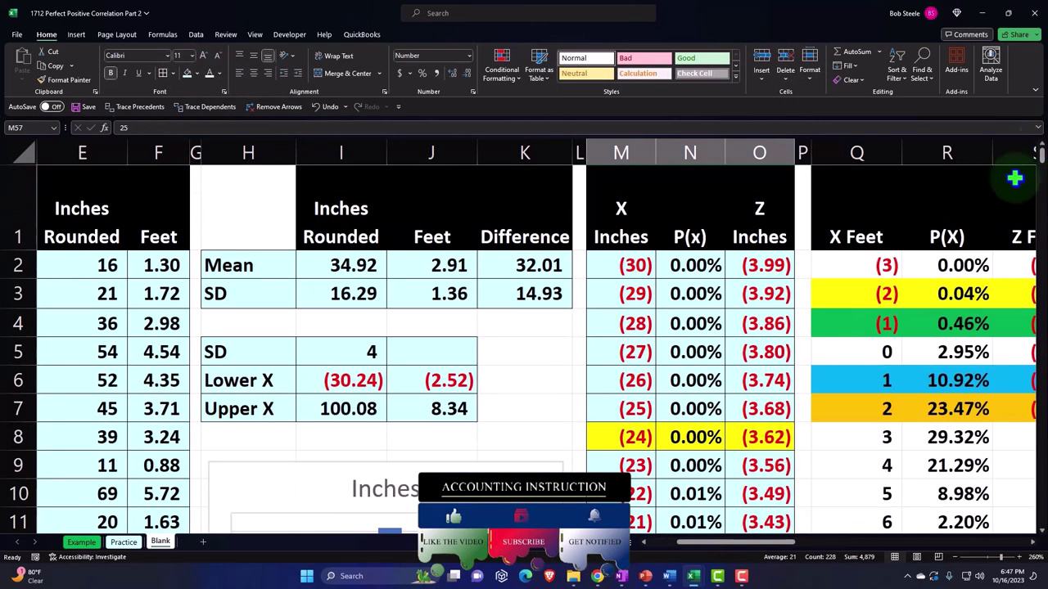
{"action": "left_click", "coordinate": [886, 286]}
{"action": "key", "text": "Right"}
{"action": "scroll", "coordinate": [886, 282], "scroll_direction": "right", "scroll_amount": 3}
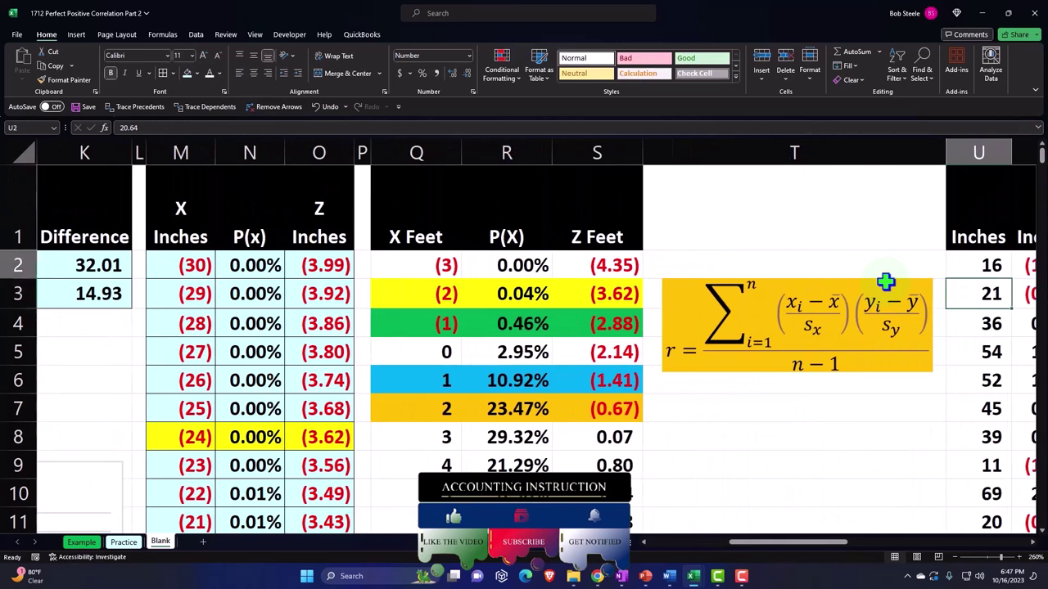
{"action": "key", "text": "Up"}
{"action": "key", "text": "Left"}
{"action": "key", "text": "shift+Right"}
{"action": "key", "text": "shift+Right"}
{"action": "key", "text": "shift+Down"}
{"action": "key", "text": "shift+Down"}
{"action": "key", "text": "shift+Down"}
{"action": "key", "text": "shift+Down"}
{"action": "key", "text": "shift+Down"}
{"action": "key", "text": "shift+Down"}
{"action": "key", "text": "shift+Down"}
{"action": "key", "text": "shift+Down"}
{"action": "key", "text": "shift+Down"}
{"action": "key", "text": "shift+Down"}
{"action": "key", "text": "shift+Down"}
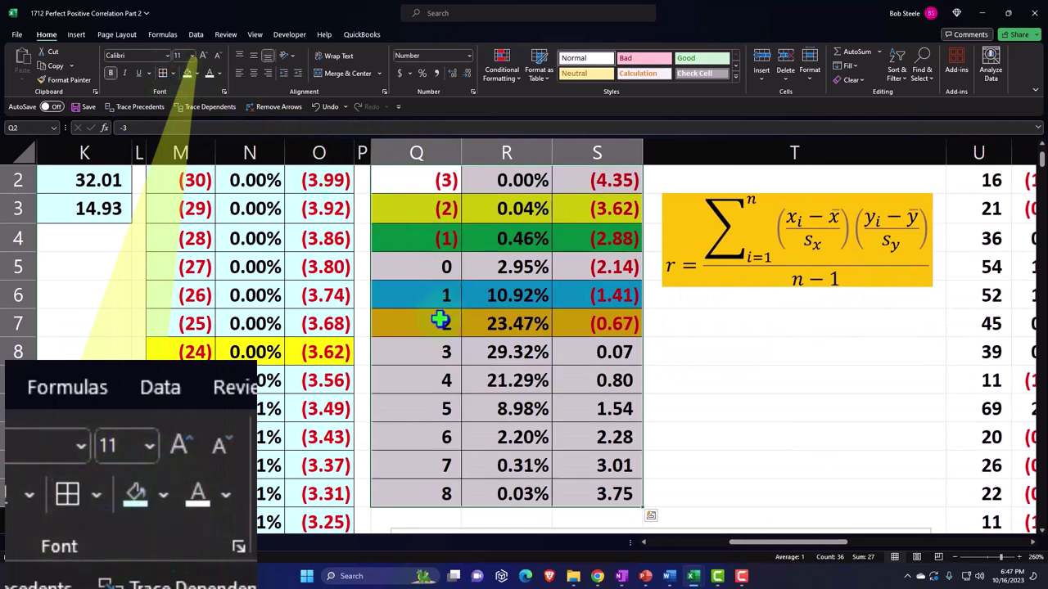
{"action": "scroll", "coordinate": [447, 327], "scroll_direction": "up", "scroll_amount": 1}
{"action": "key", "text": "shift+Up"}
{"action": "key", "text": "shift+Up"}
{"action": "key", "text": "shift+Up"}
{"action": "key", "text": "shift+Up"}
{"action": "key", "text": "shift+Up"}
{"action": "key", "text": "shift+Up"}
{"action": "key", "text": "shift+Up"}
{"action": "key", "text": "shift+Up"}
{"action": "key", "text": "shift+Up"}
{"action": "key", "text": "shift+Up"}
{"action": "key", "text": "shift+Up"}
{"action": "left_click_drag", "start_coordinate": [446, 352], "coordinate": [561, 351]}
{"action": "scroll", "coordinate": [455, 361], "scroll_direction": "down", "scroll_amount": 1}
{"action": "left_click_drag", "start_coordinate": [429, 352], "coordinate": [592, 489]}
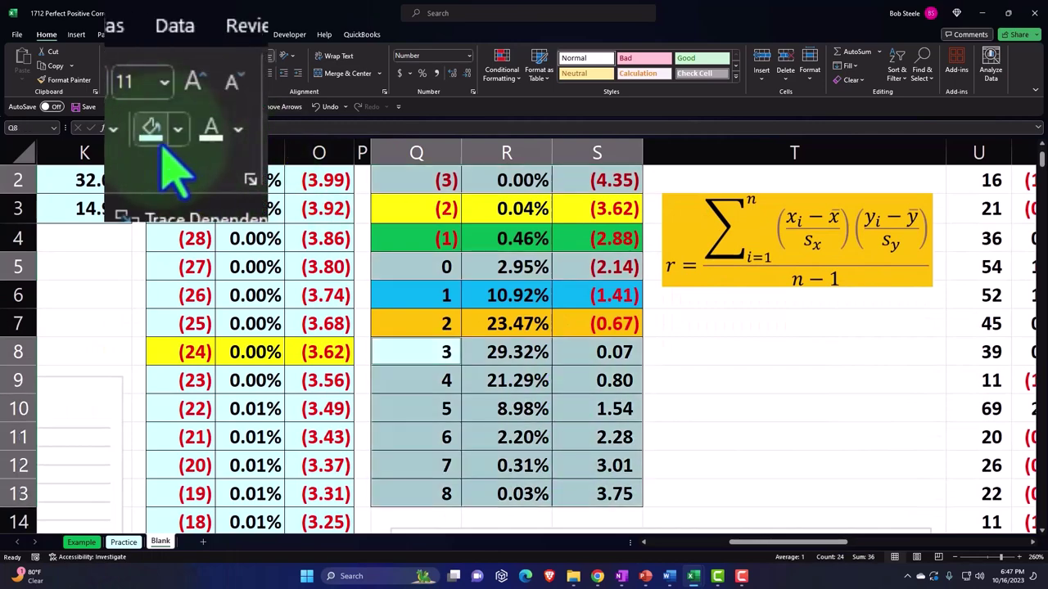
{"action": "left_click", "coordinate": [186, 76]}
{"action": "scroll", "coordinate": [795, 398], "scroll_direction": "up", "scroll_amount": 1}
Select the Inches-through-Z-product columns U2:Y311.
{"action": "left_click_drag", "start_coordinate": [805, 544], "coordinate": [860, 544]}
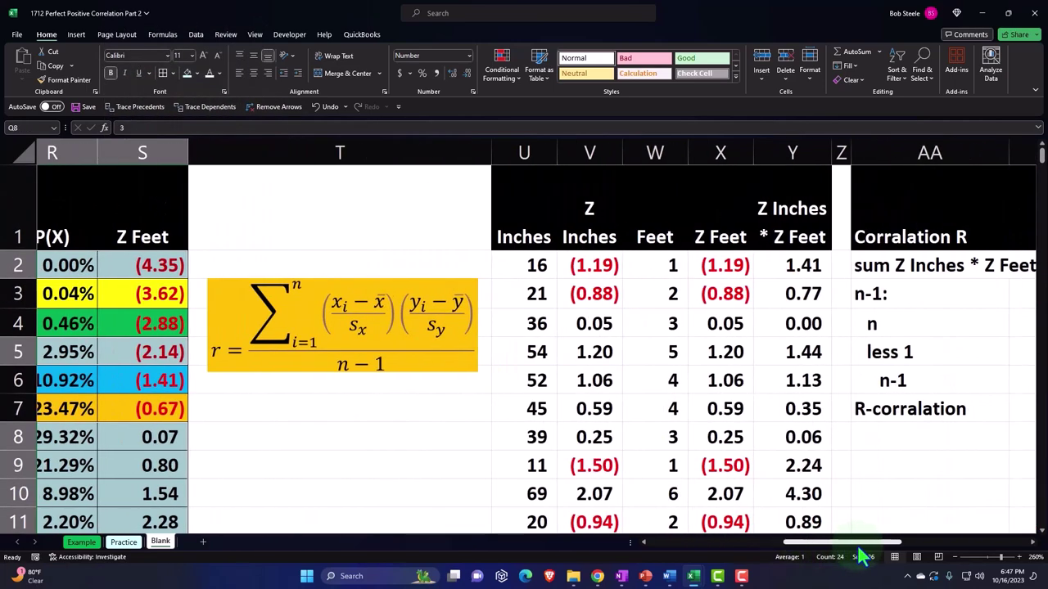
{"action": "left_click", "coordinate": [545, 264]}
{"action": "key", "text": "shift+Right"}
{"action": "key", "text": "shift+Right"}
{"action": "key", "text": "shift+Right"}
{"action": "key", "text": "shift+Right"}
{"action": "key", "text": "ctrl+shift+Down"}
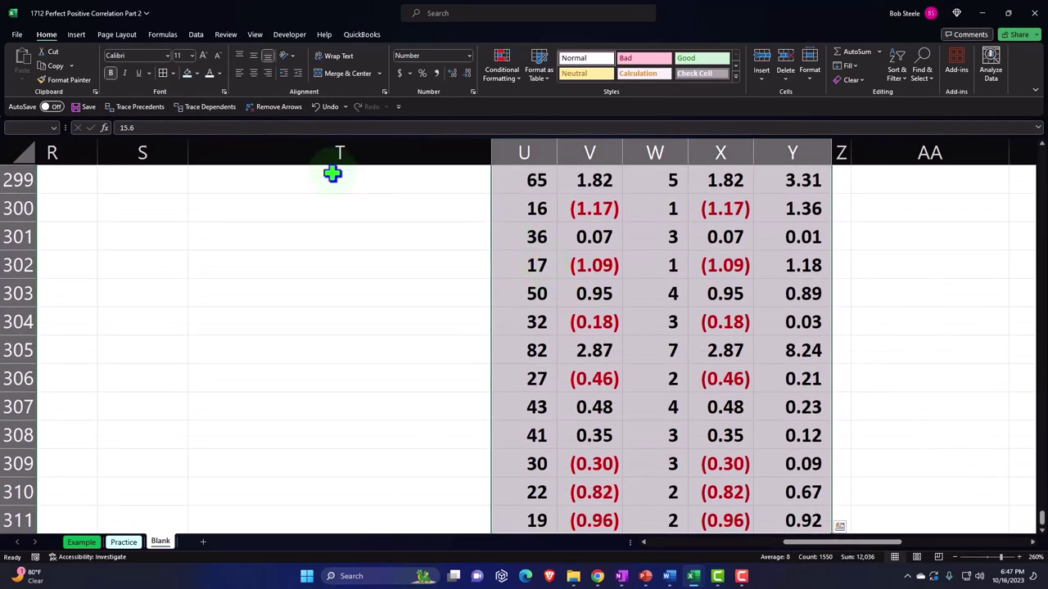
{"action": "key", "text": "ctrl+BackSpace"}
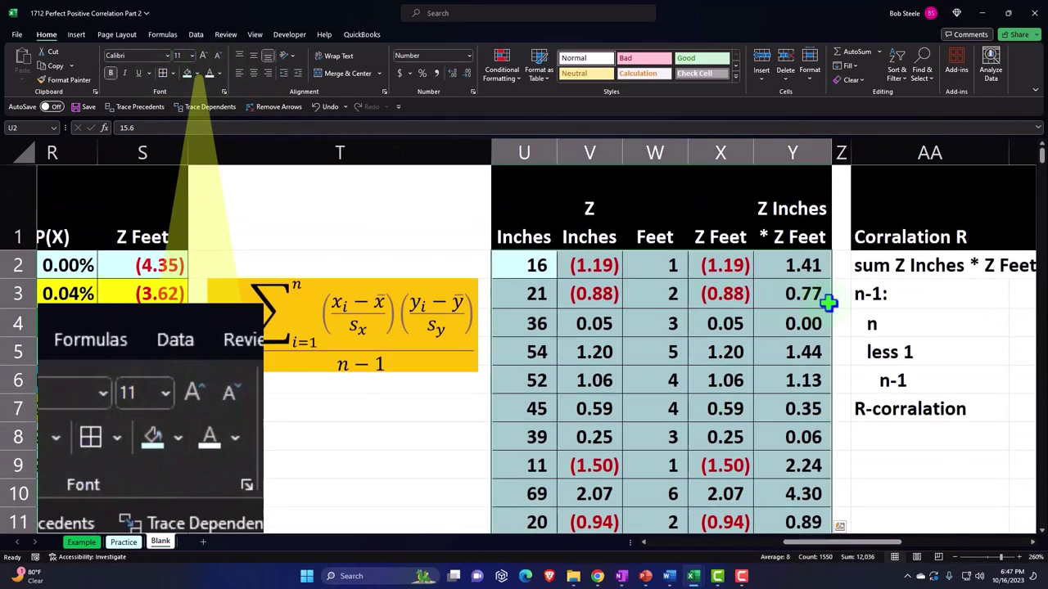
Fill the Correlation R block AA2:AC7 light blue.
{"action": "left_click", "coordinate": [896, 268]}
{"action": "key", "text": "shift+Right"}
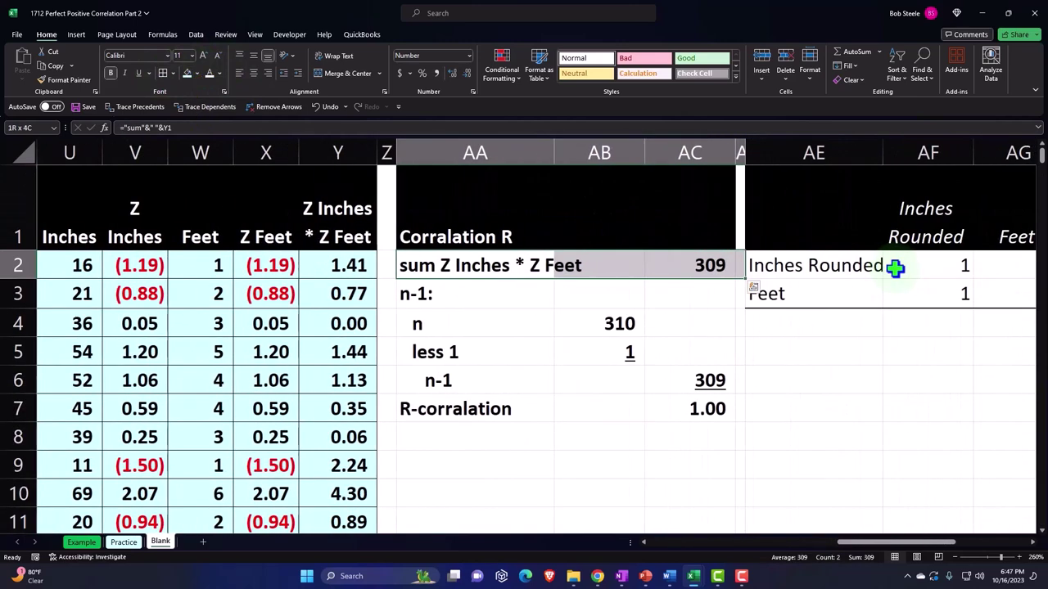
{"action": "key", "text": "shift+Right"}
{"action": "key", "text": "ctrl+shift+Down"}
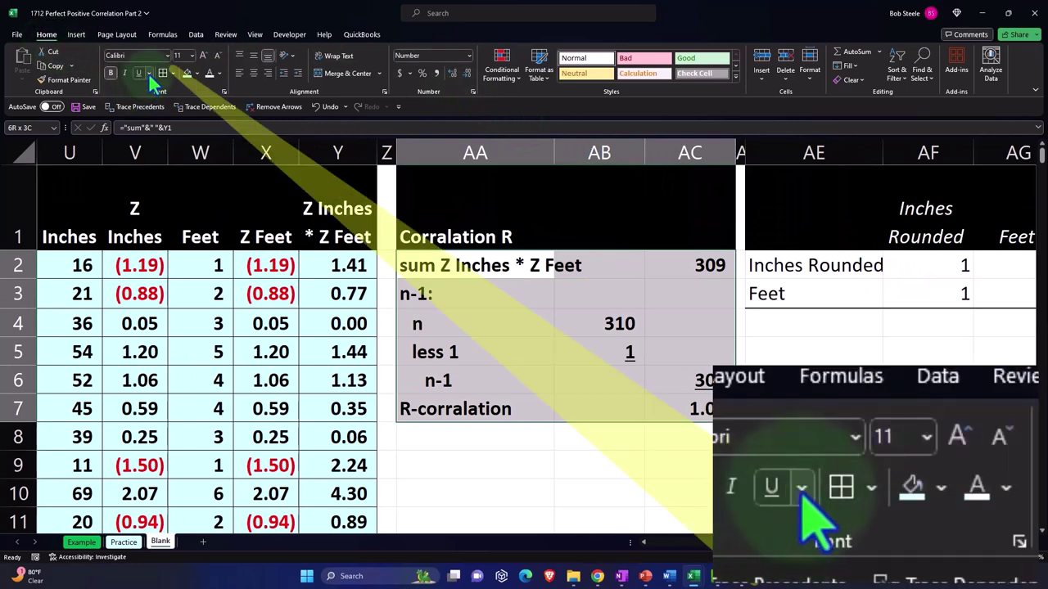
{"action": "left_click", "coordinate": [187, 73]}
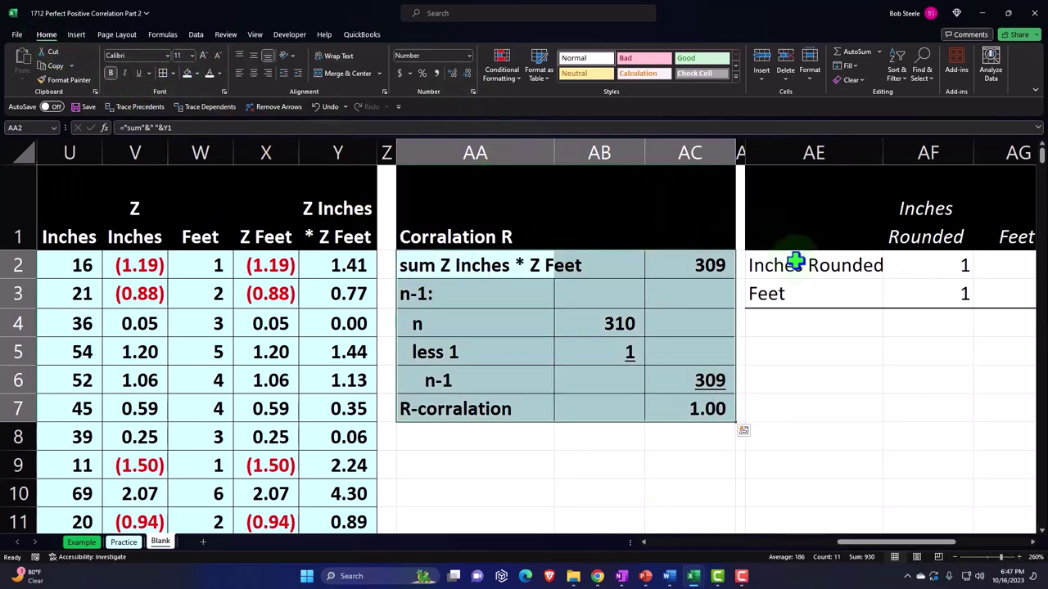
{"action": "left_click_drag", "start_coordinate": [797, 264], "coordinate": [923, 288]}
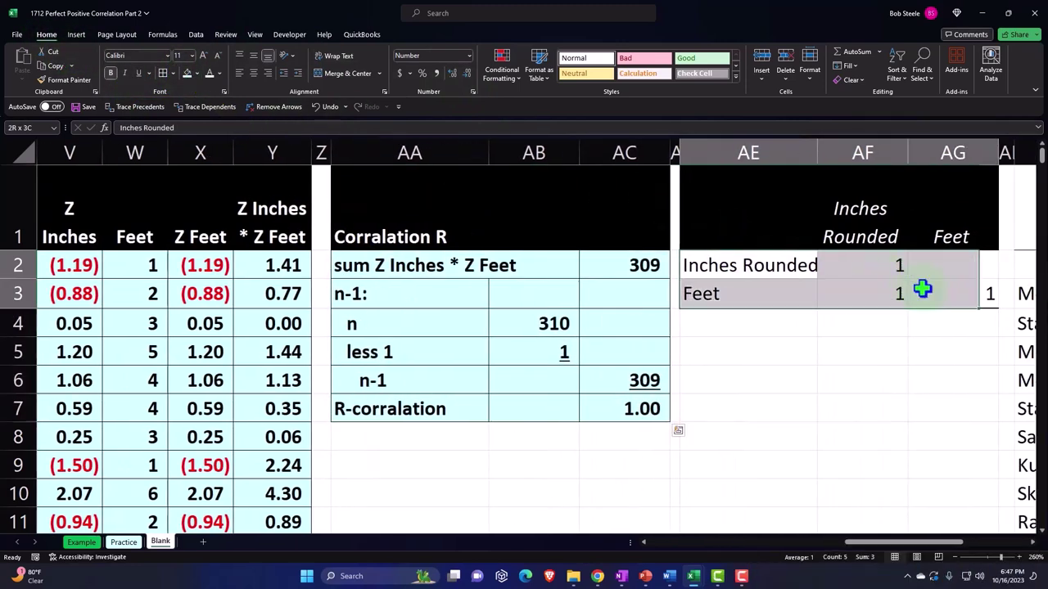
Fill the correlation table AE2:AG3 and statistics table AI2:AL16 light blue with borders.
{"action": "left_click", "coordinate": [187, 72]}
{"action": "left_click_drag", "start_coordinate": [866, 546], "coordinate": [922, 546]}
{"action": "left_click_drag", "start_coordinate": [625, 260], "coordinate": [911, 270]}
{"action": "key", "text": "ctrl+shift+Down"}
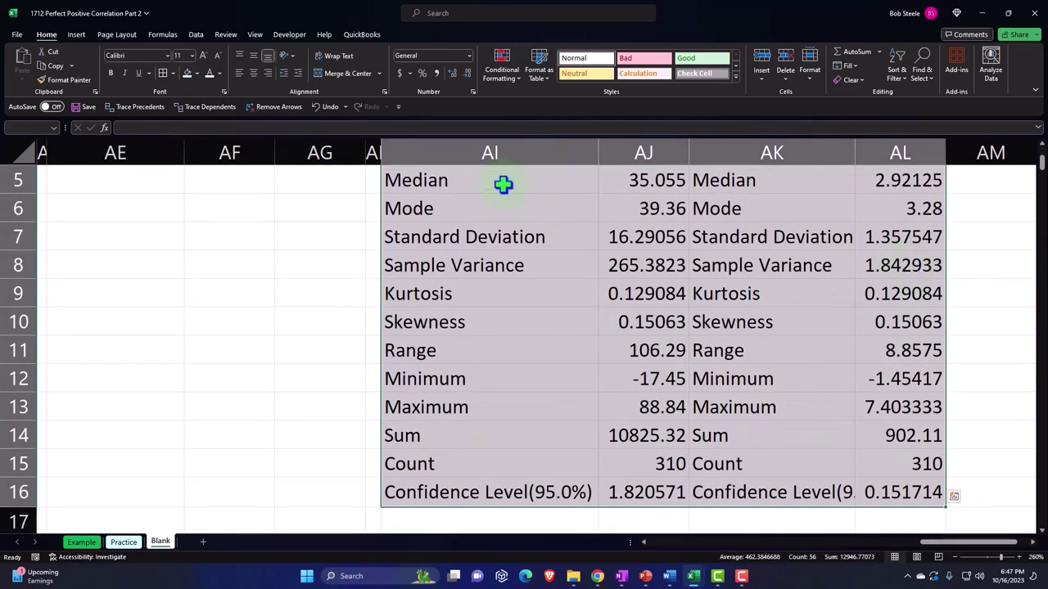
{"action": "left_click", "coordinate": [187, 73]}
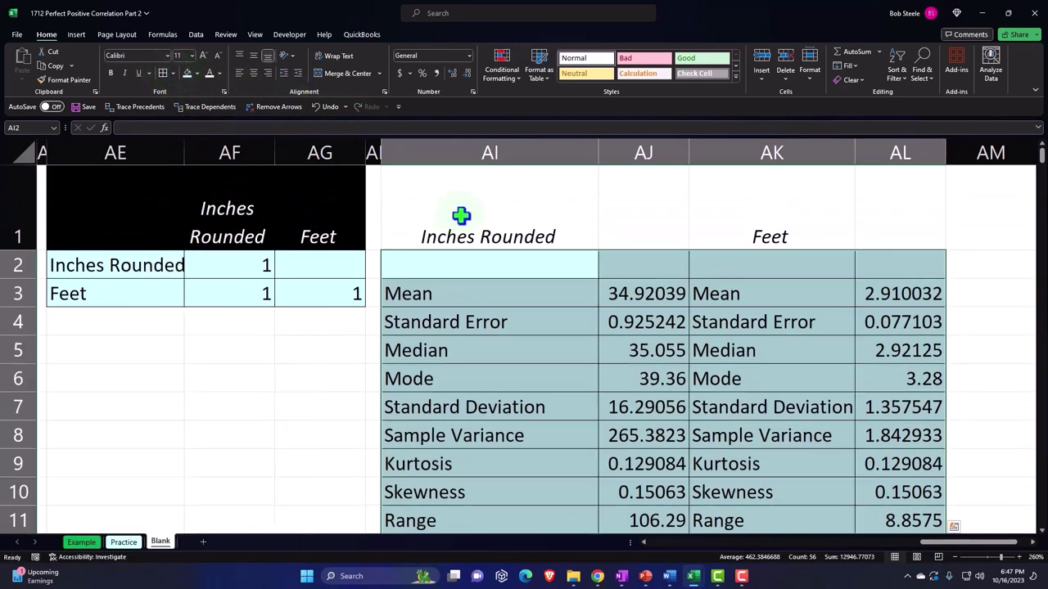
Make the statistics header row AI1:AL1 black.
{"action": "left_click_drag", "start_coordinate": [488, 229], "coordinate": [898, 224]}
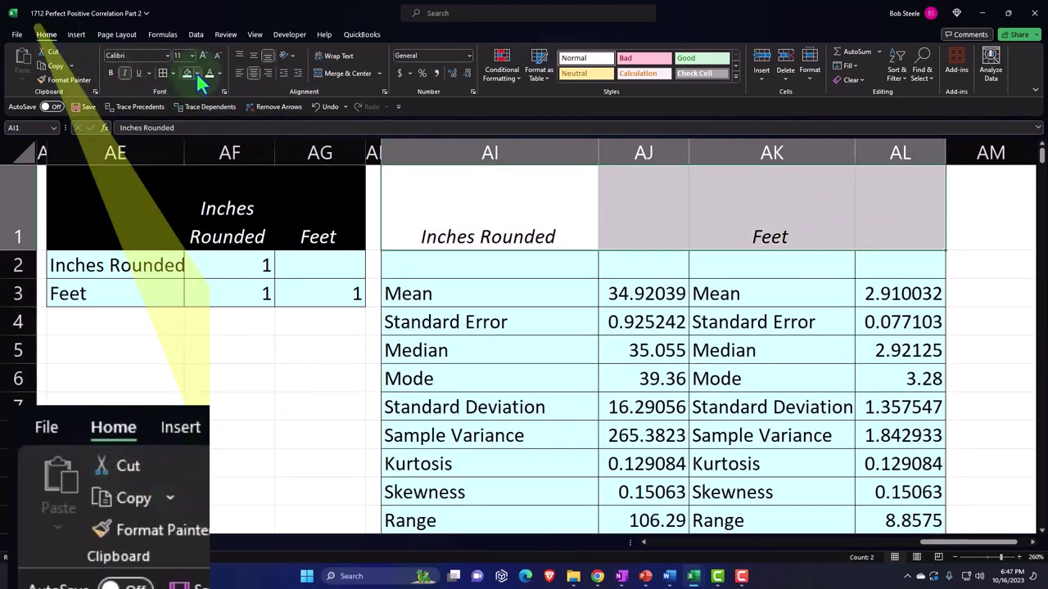
{"action": "left_click", "coordinate": [196, 73]}
{"action": "left_click", "coordinate": [205, 97]}
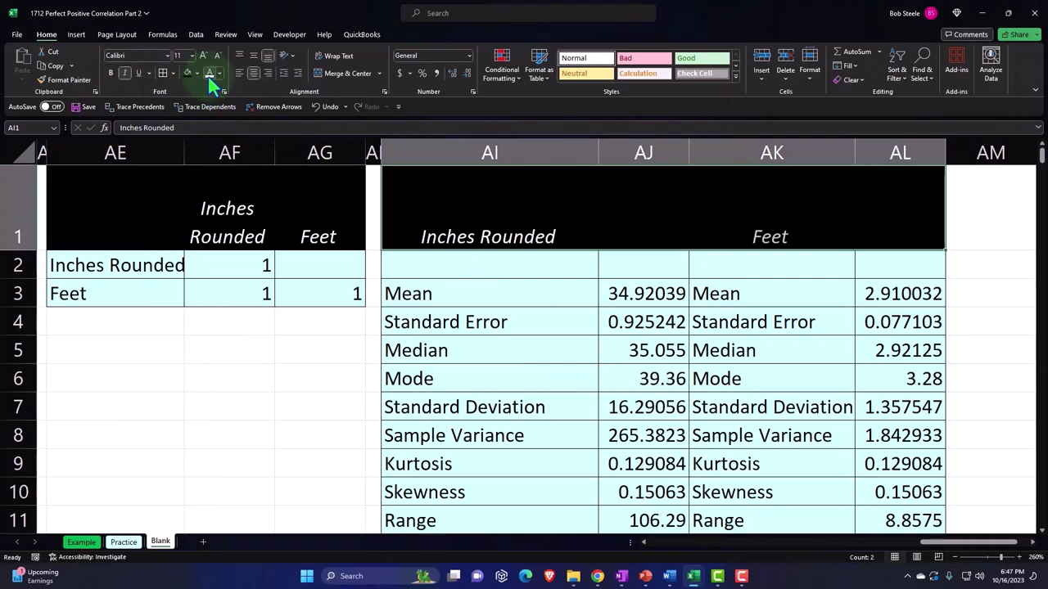
{"action": "left_click", "coordinate": [290, 380]}
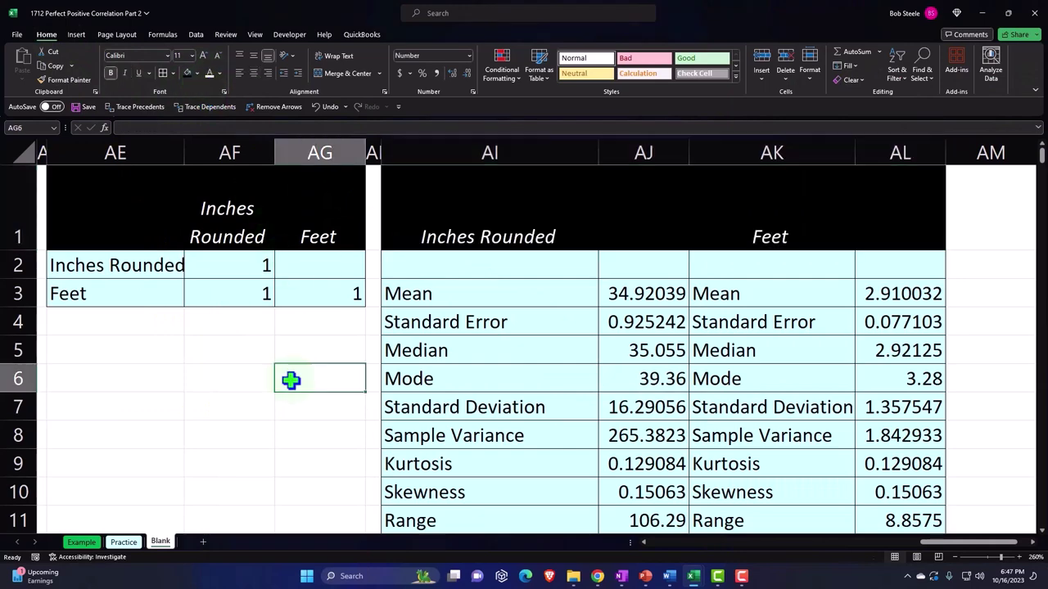
Spell-check the sheet, correcting 'Corralation' to 'Correlation R' and 'R-correlation'.
{"action": "left_click", "coordinate": [225, 33]}
{"action": "left_click", "coordinate": [23, 62]}
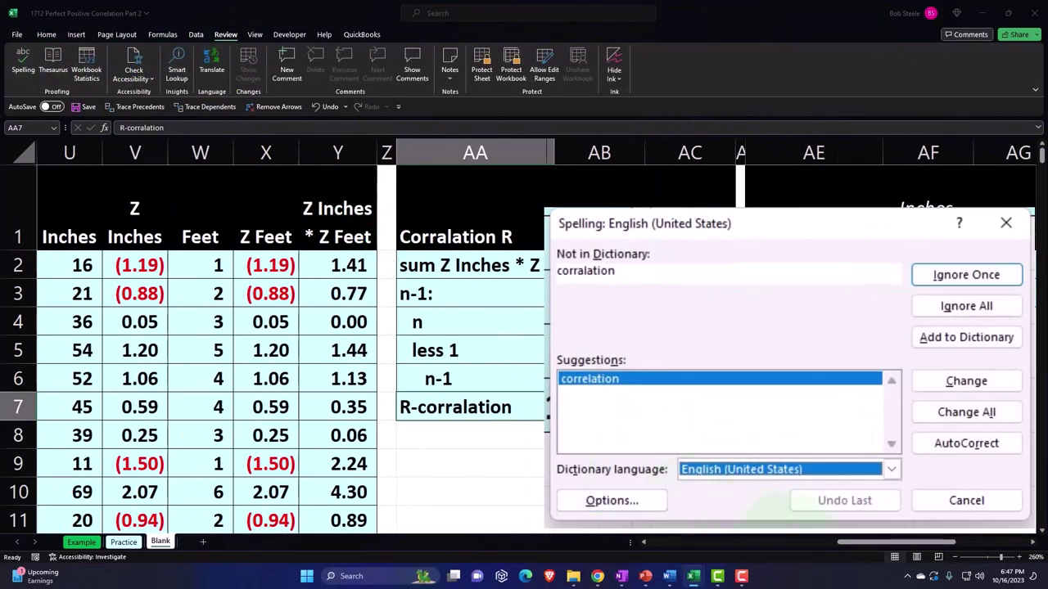
{"action": "left_click", "coordinate": [965, 386]}
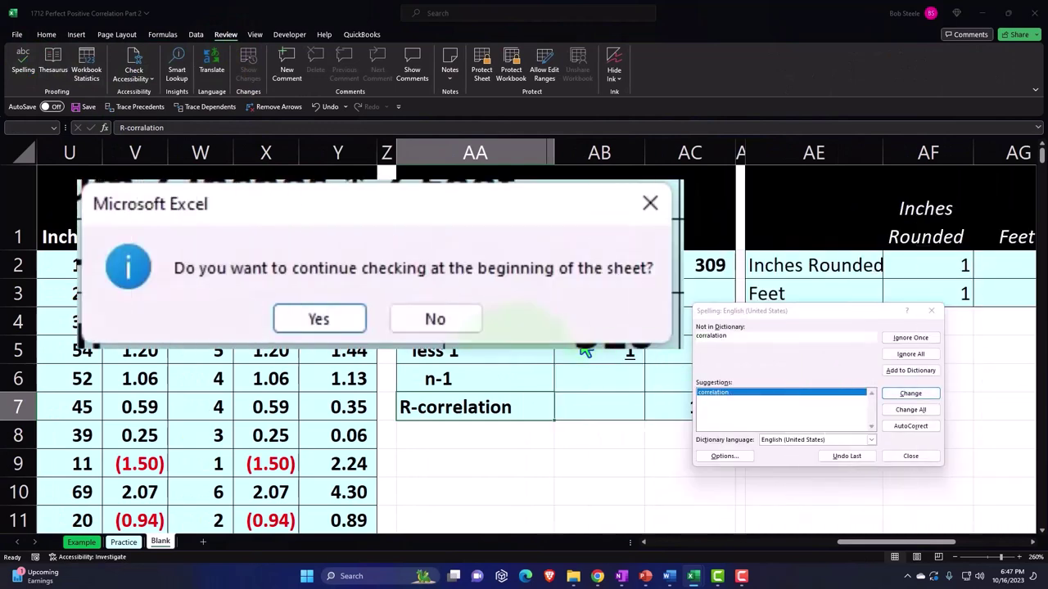
{"action": "left_click", "coordinate": [514, 321]}
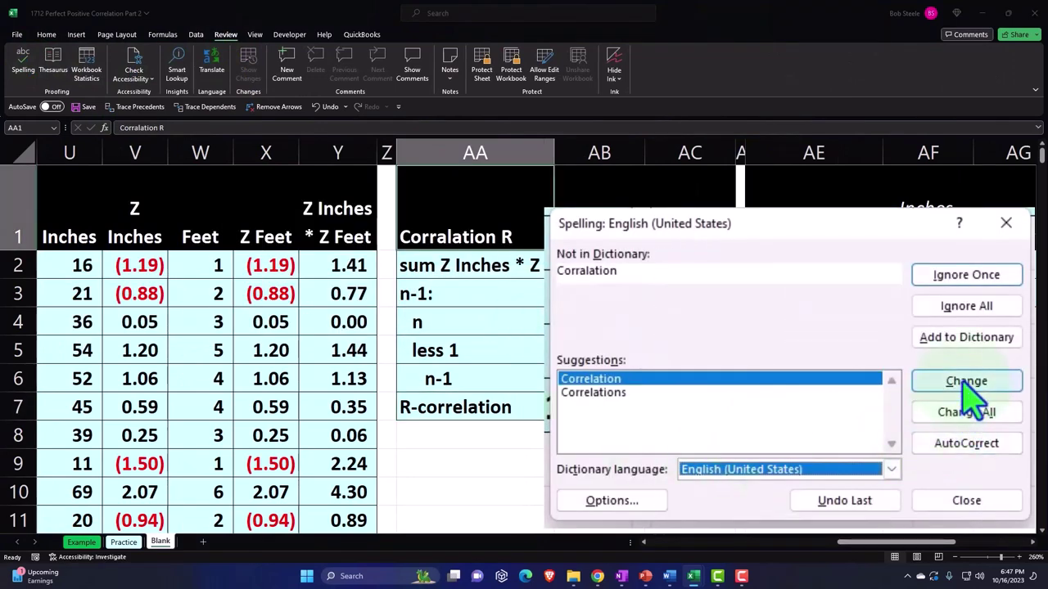
{"action": "left_click", "coordinate": [931, 381]}
{"action": "left_click", "coordinate": [643, 397]}
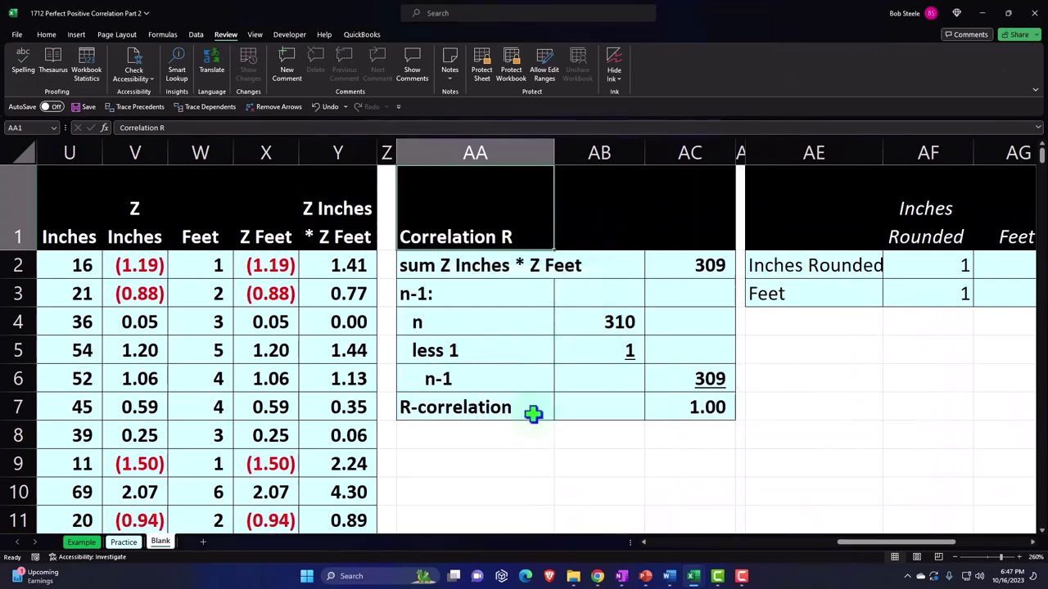
{"action": "left_click", "coordinate": [532, 440]}
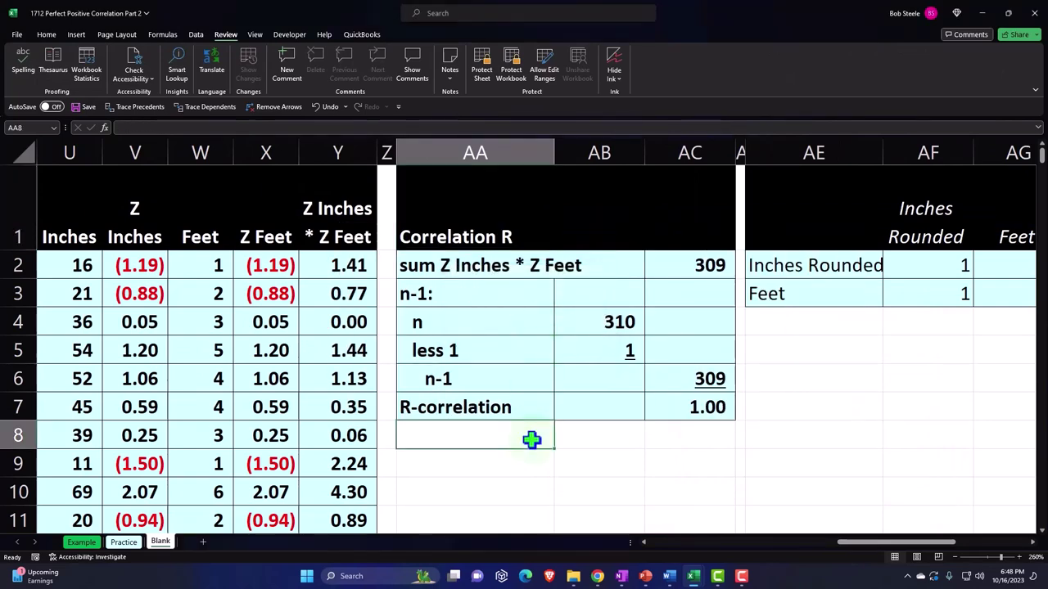